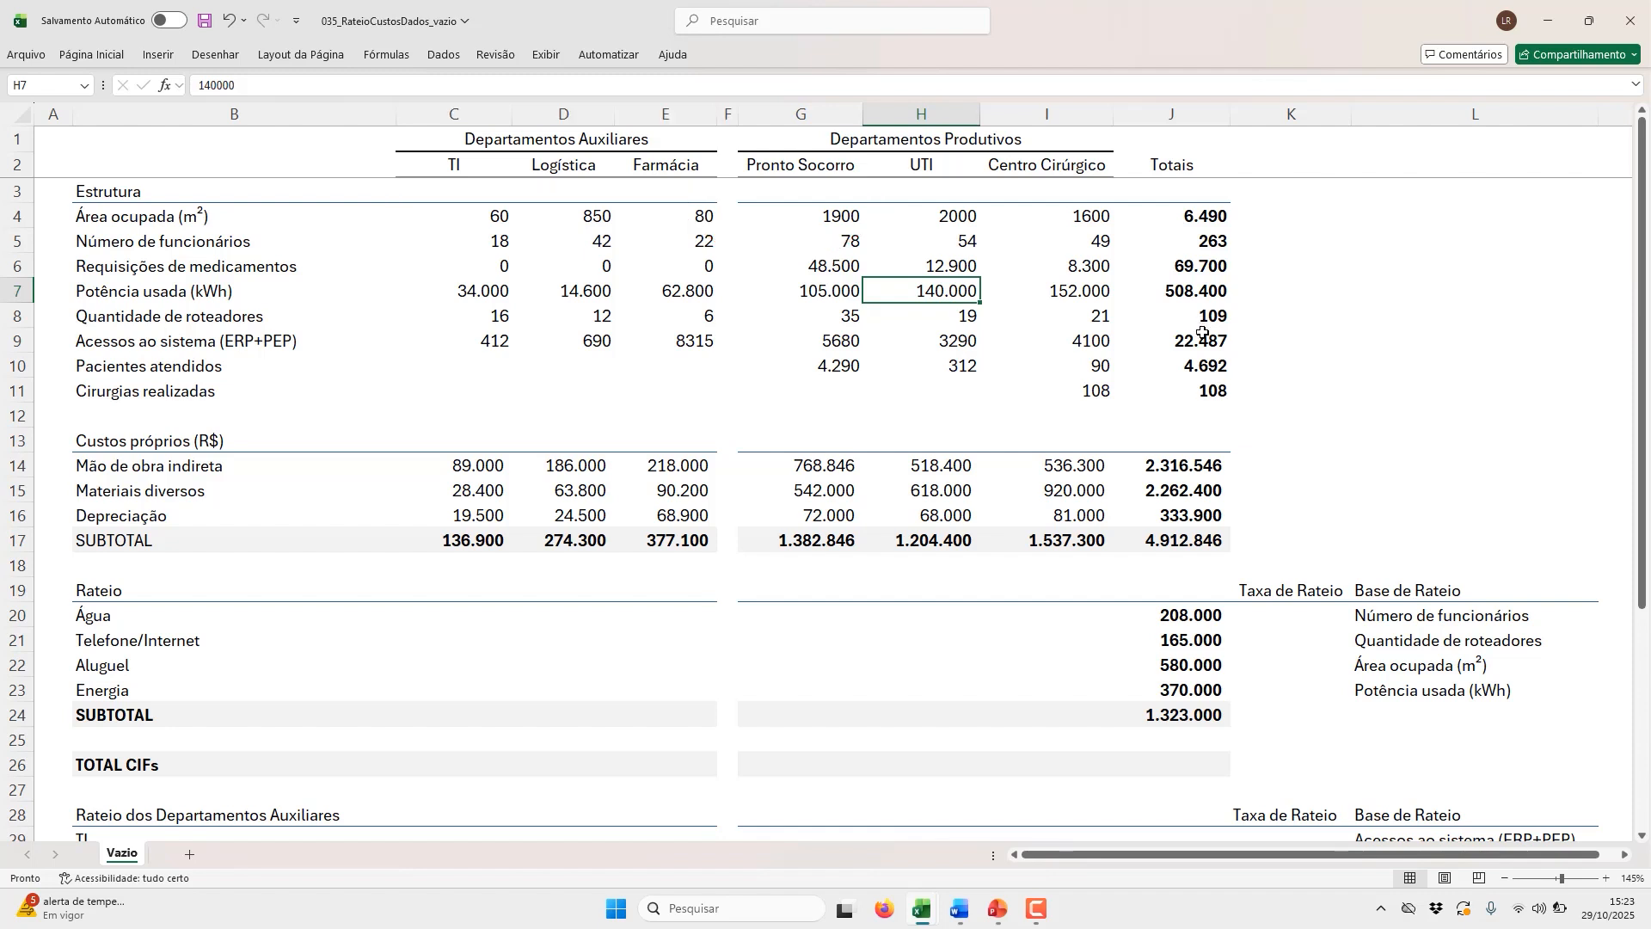
Step: Examine the shared costs in the Rateio section and the allocation drivers in the Estrutura section
scroll(877, 520, "down", 2)
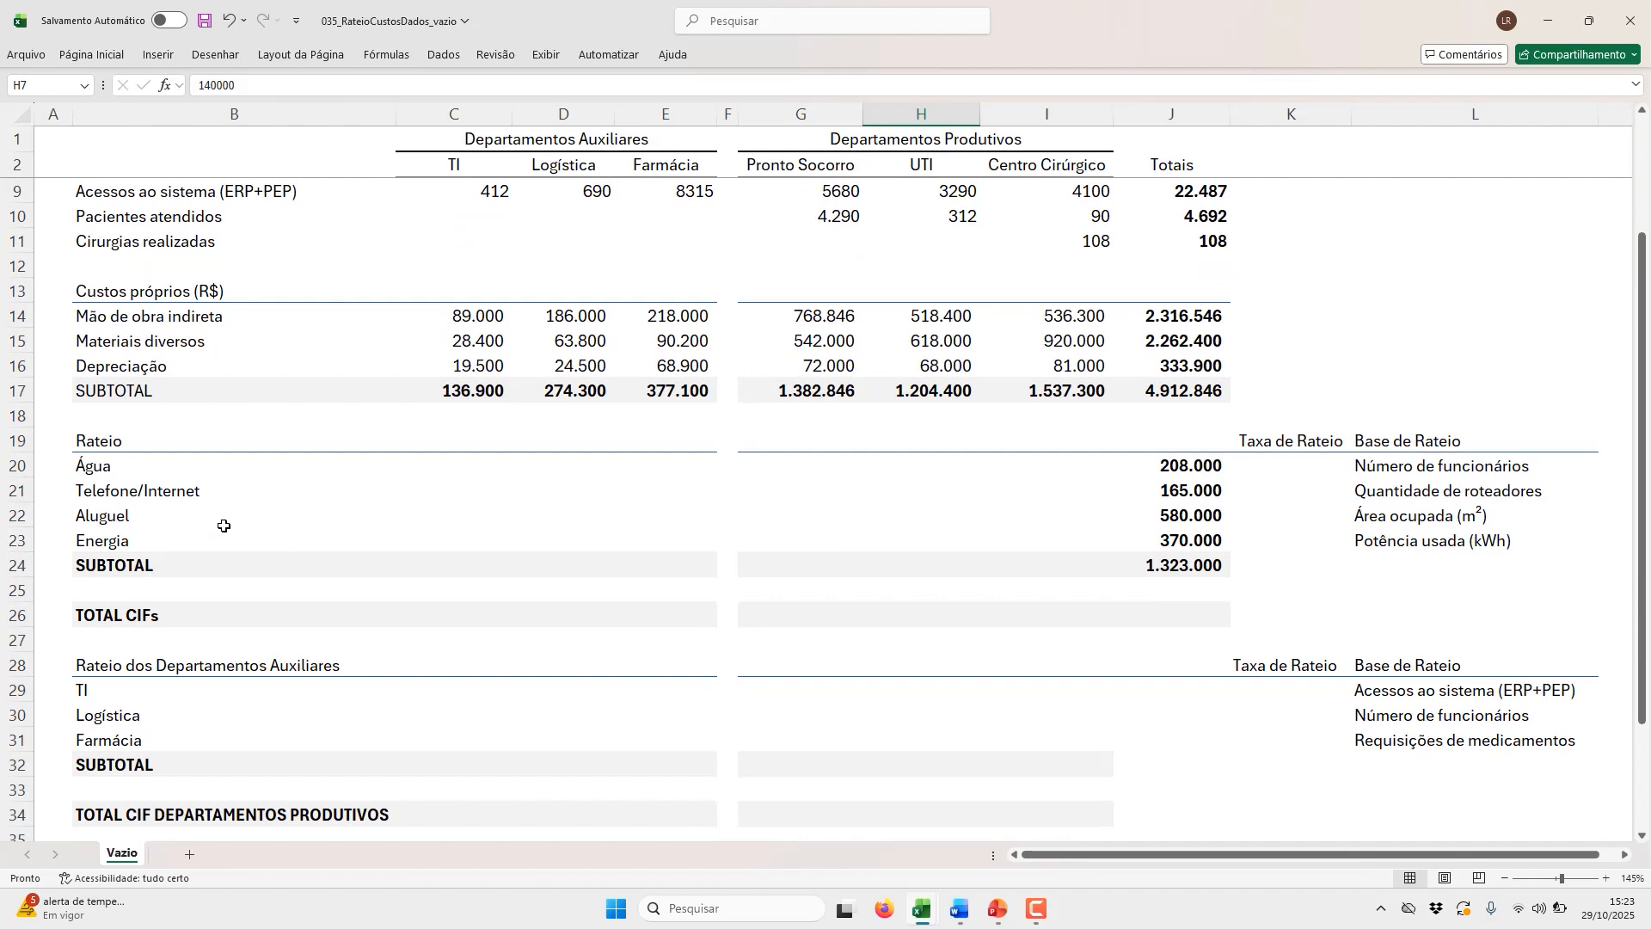
left_click(142, 465)
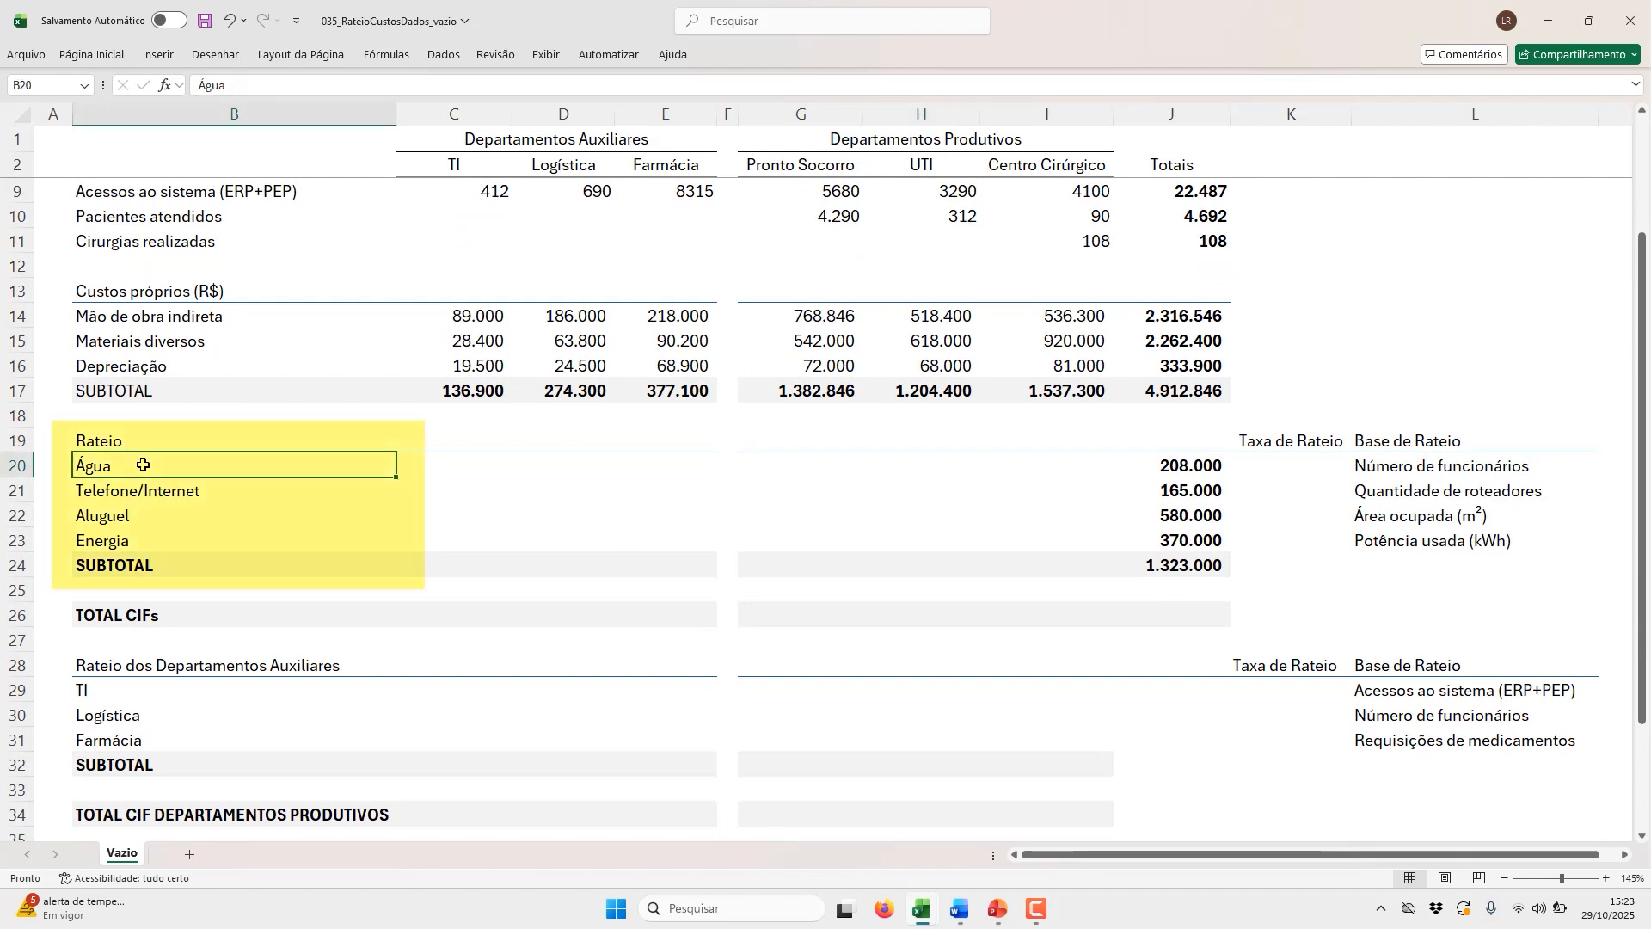
left_click_drag(143, 465, 159, 532)
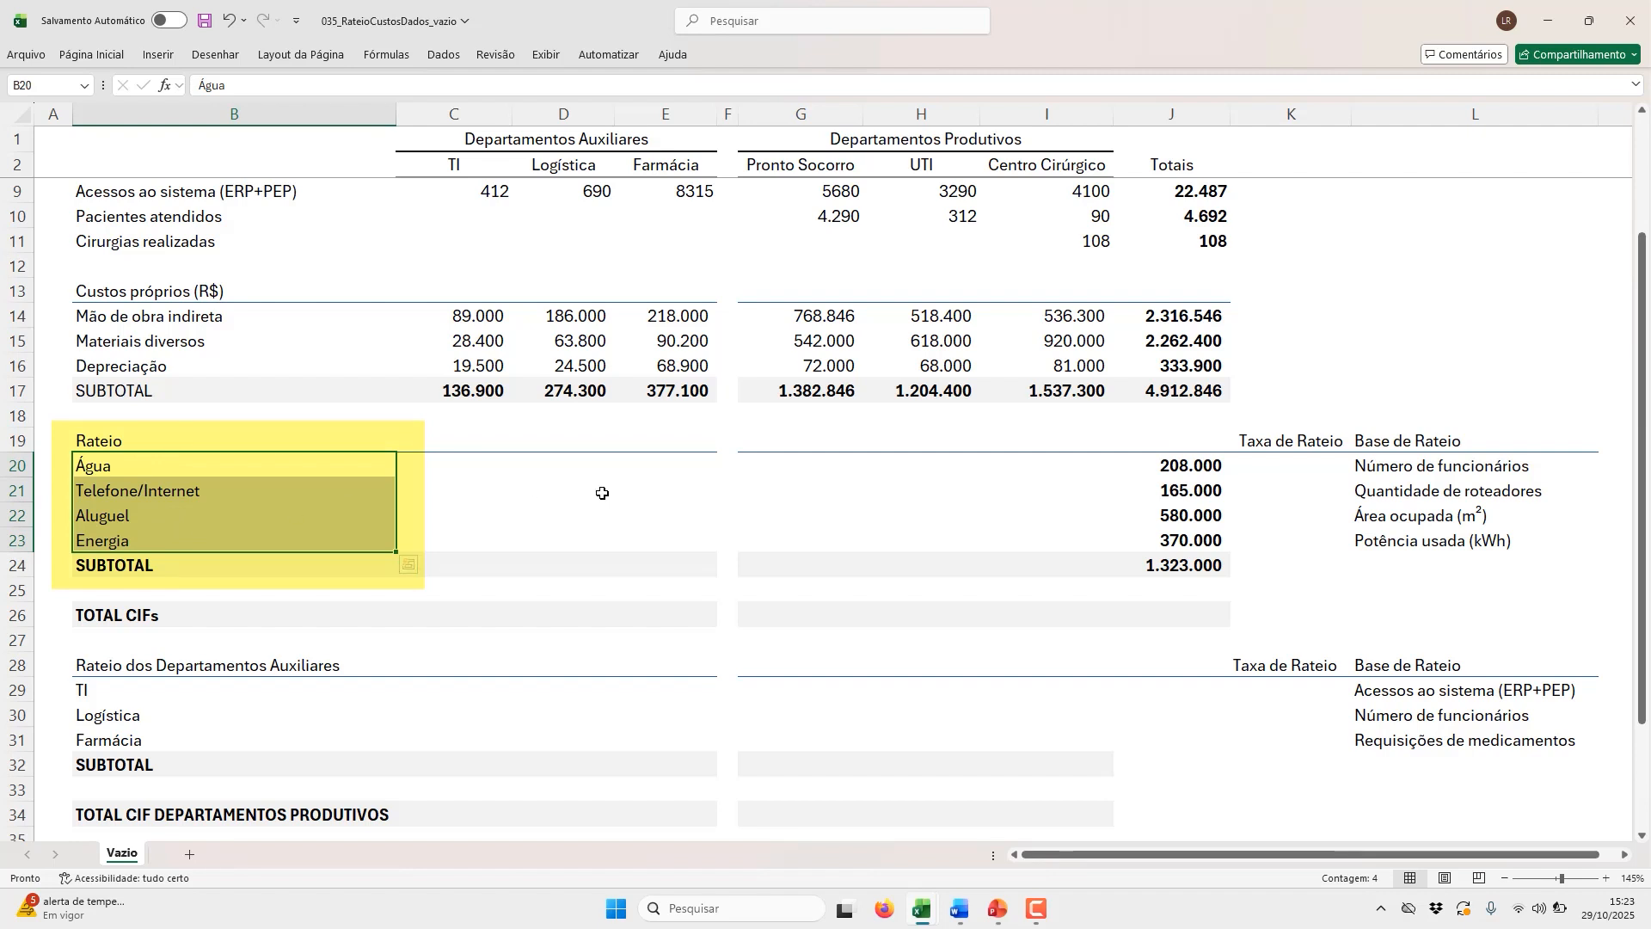
left_click(764, 471)
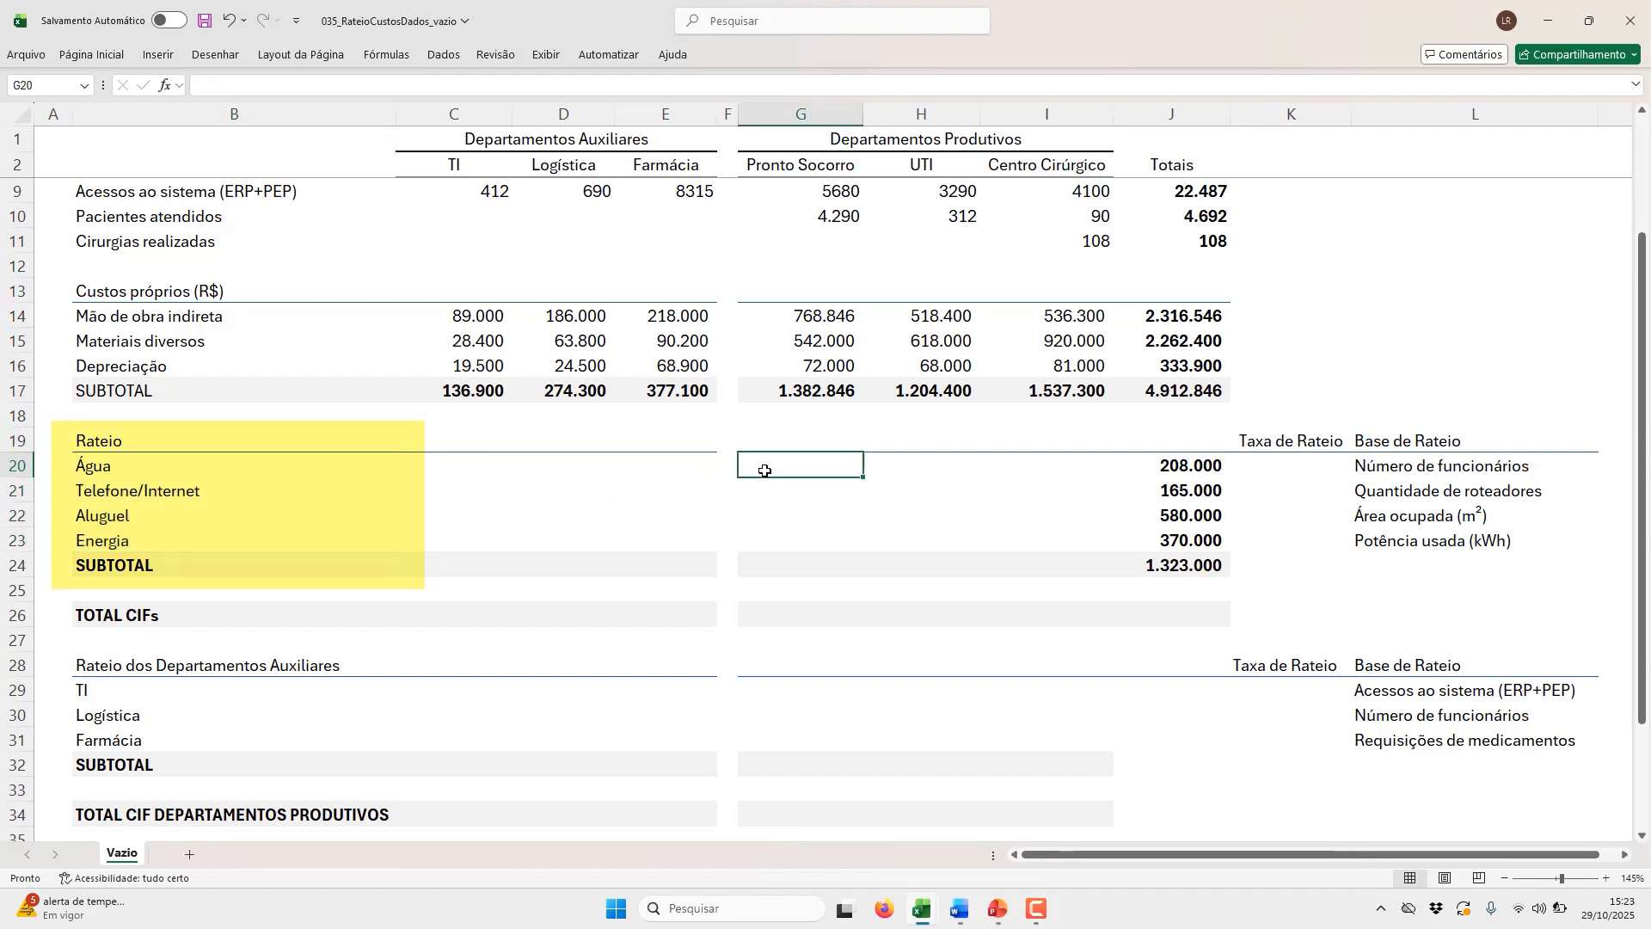
left_click(1372, 513)
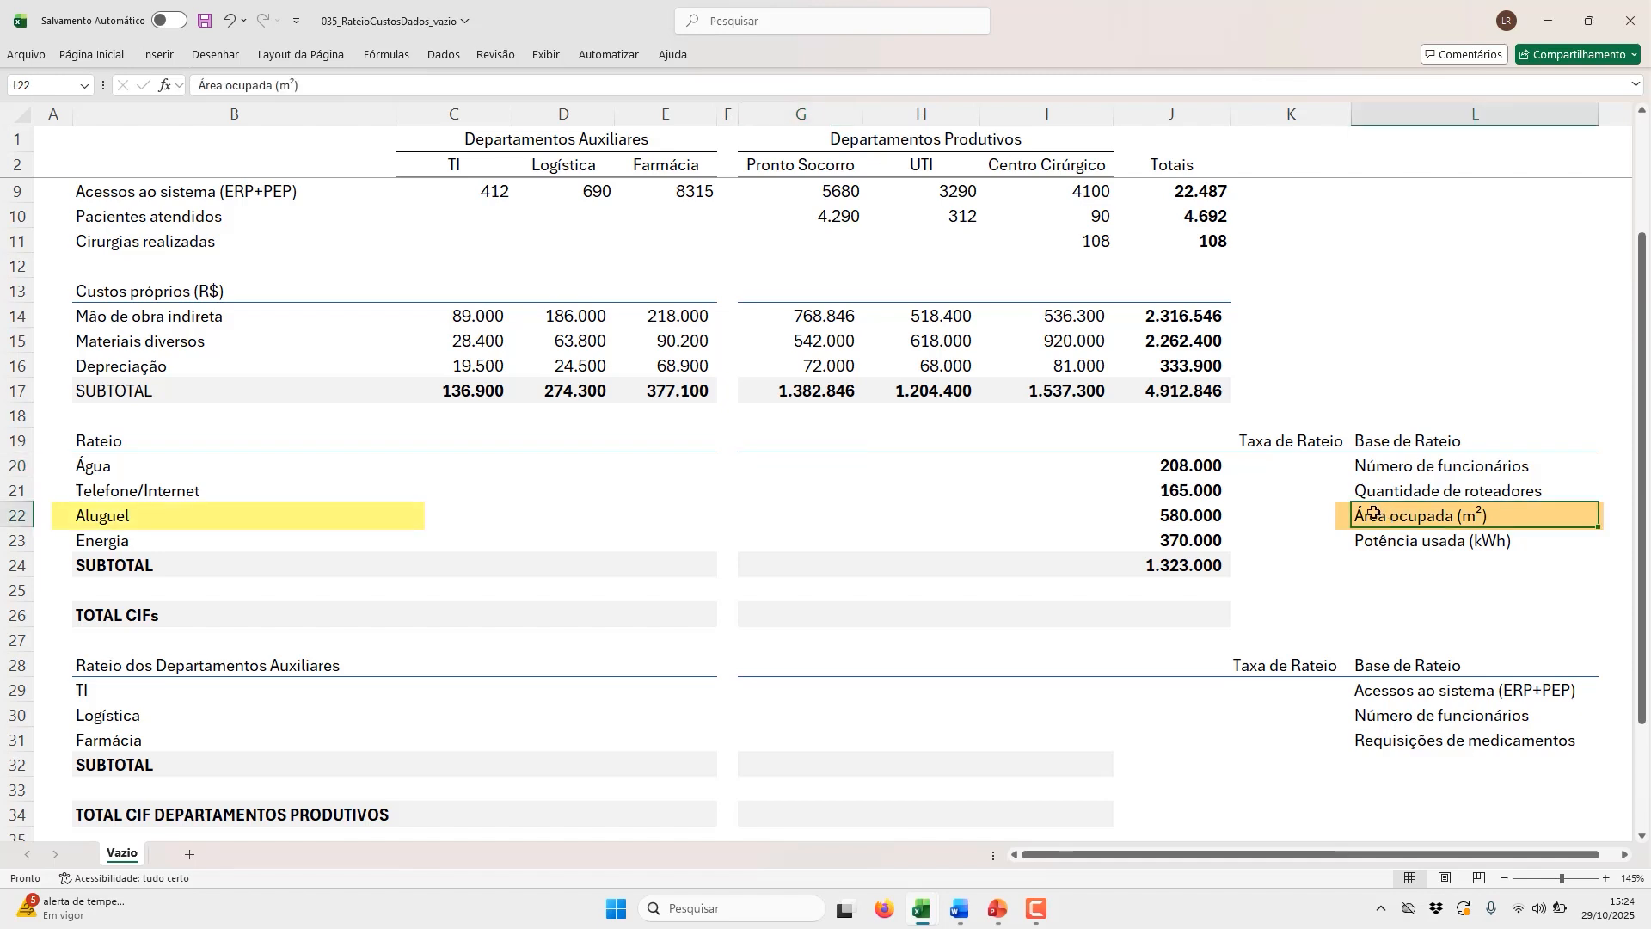
left_click(174, 520)
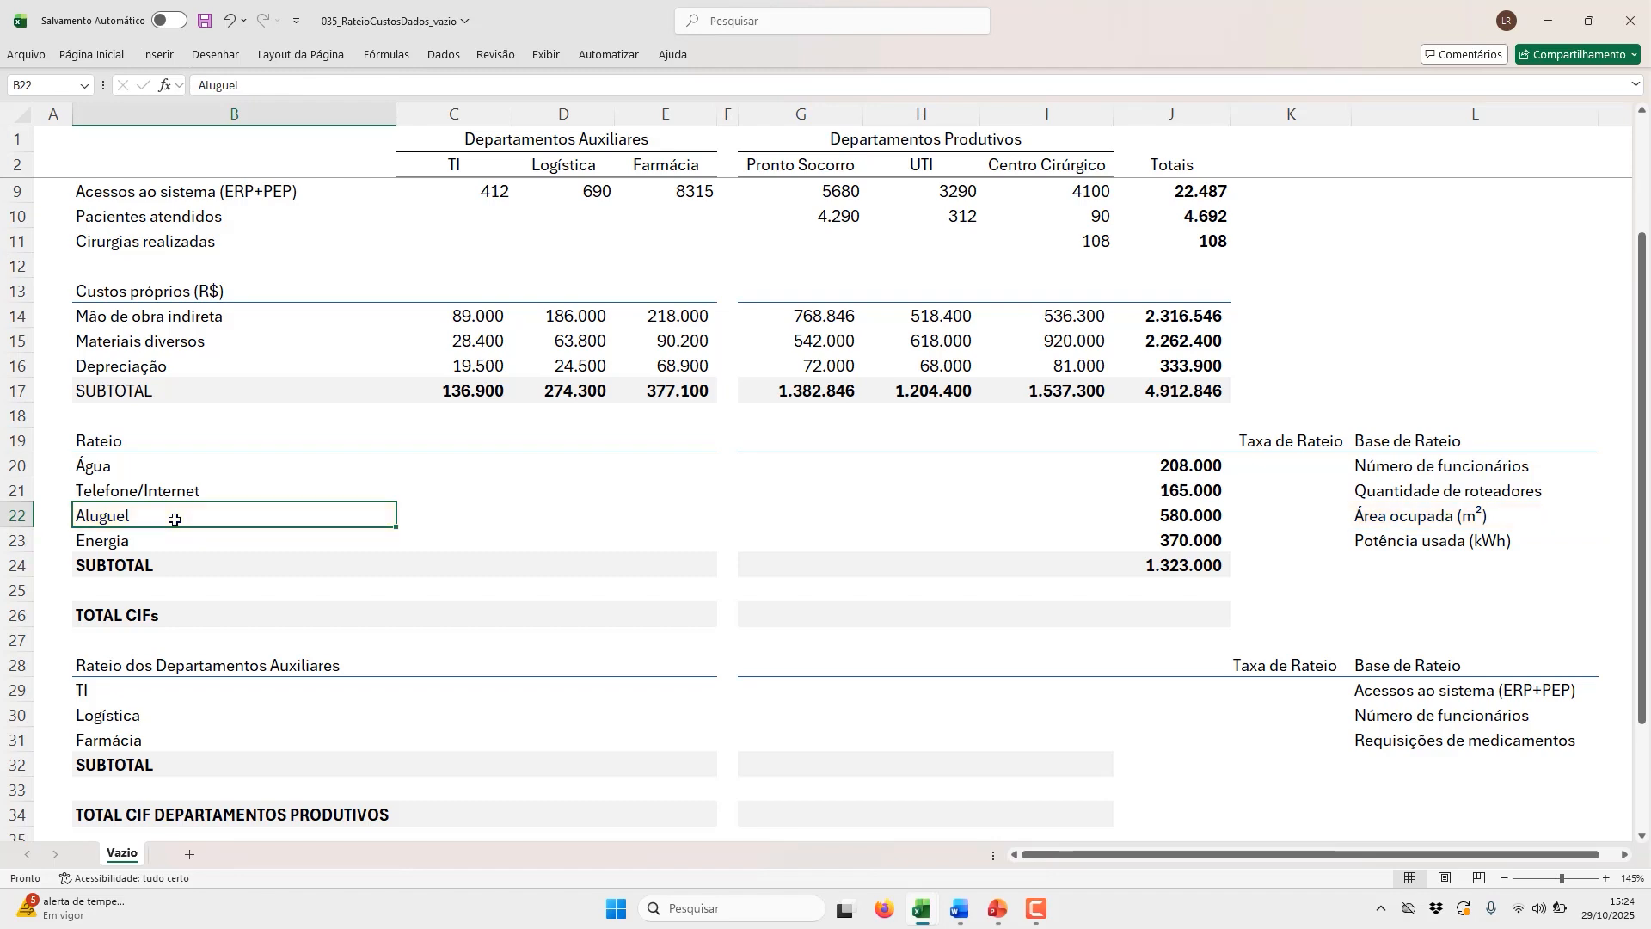
scroll(280, 435, "down", 1)
scroll(281, 435, "up", 3)
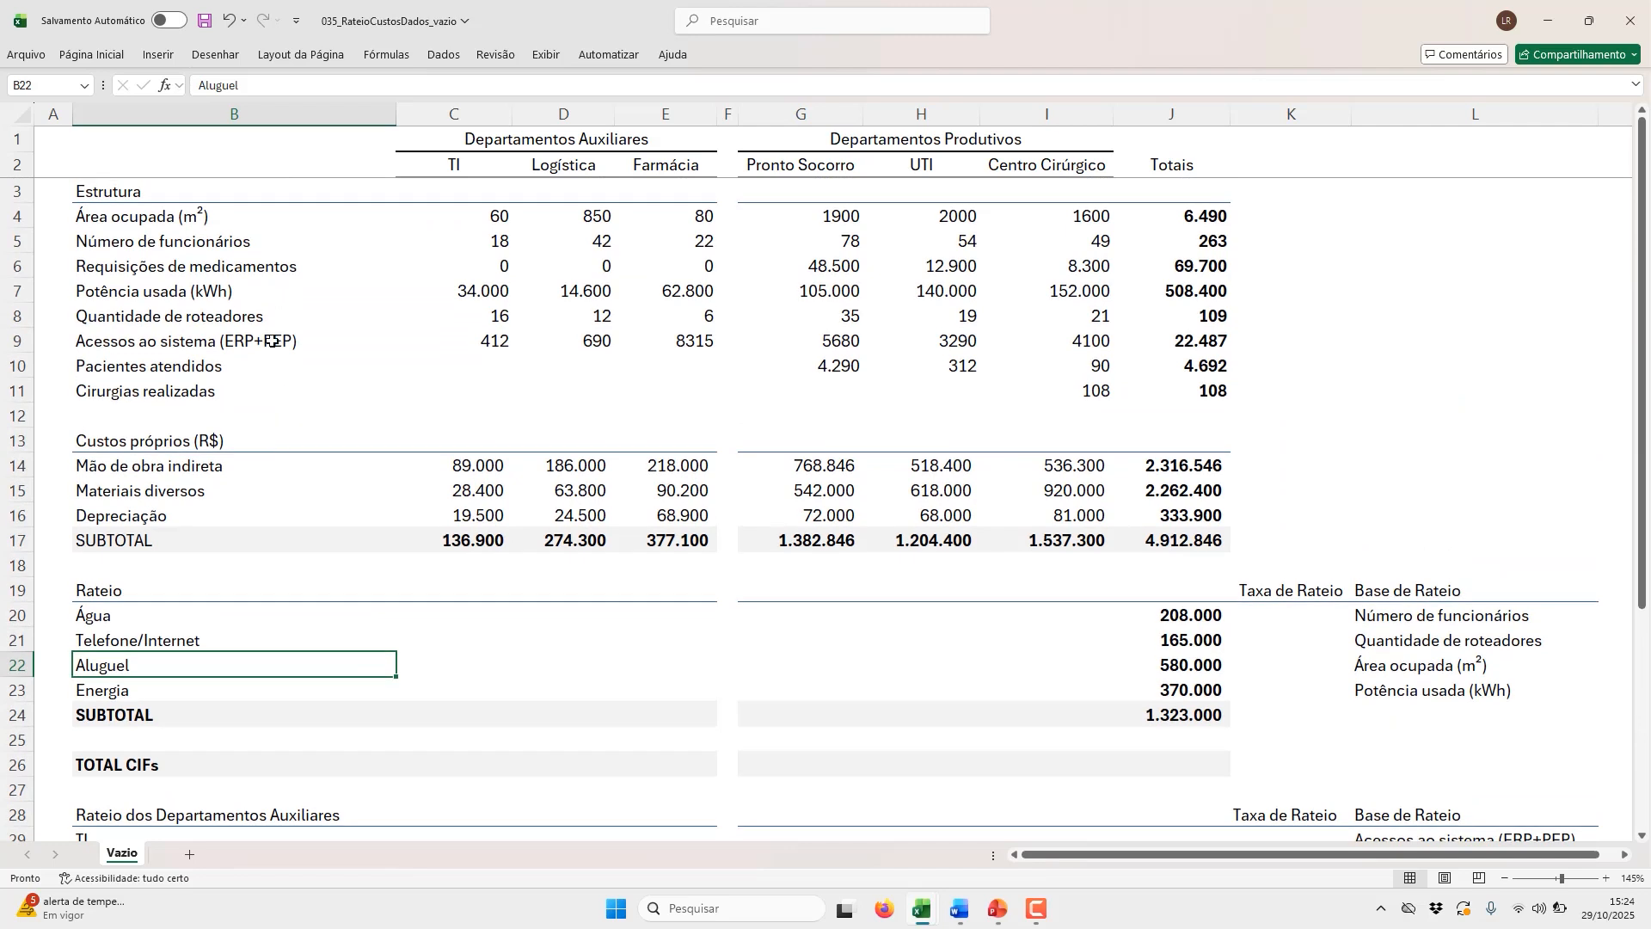
left_click(265, 215)
left_click_drag(264, 213, 290, 293)
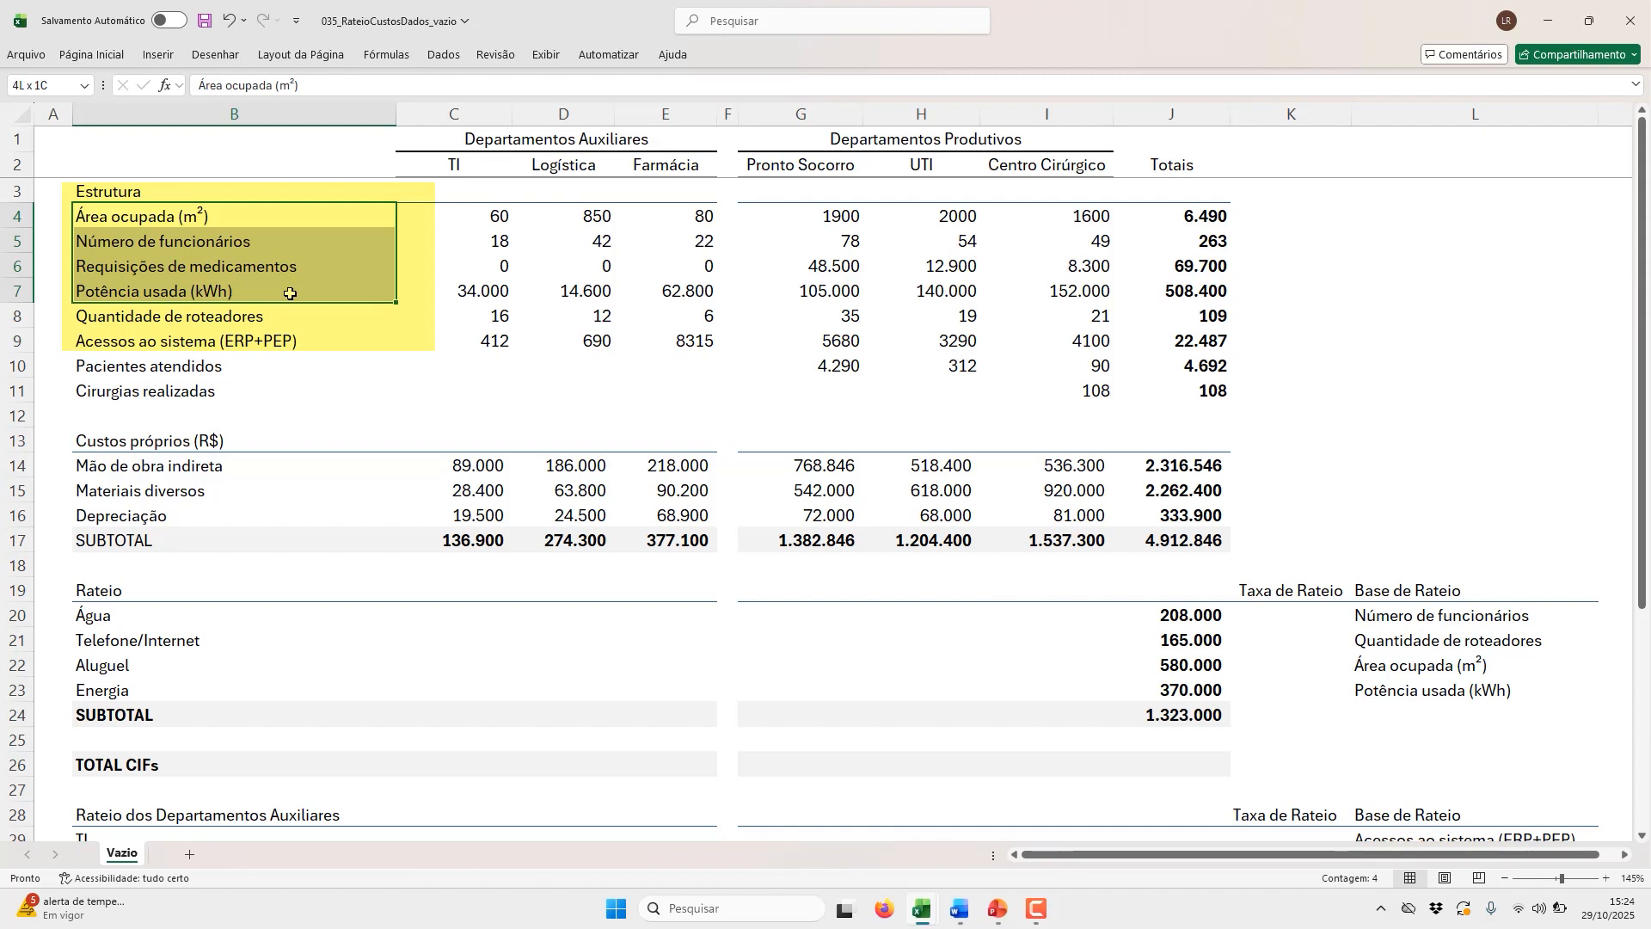
left_click_drag(289, 293, 294, 387)
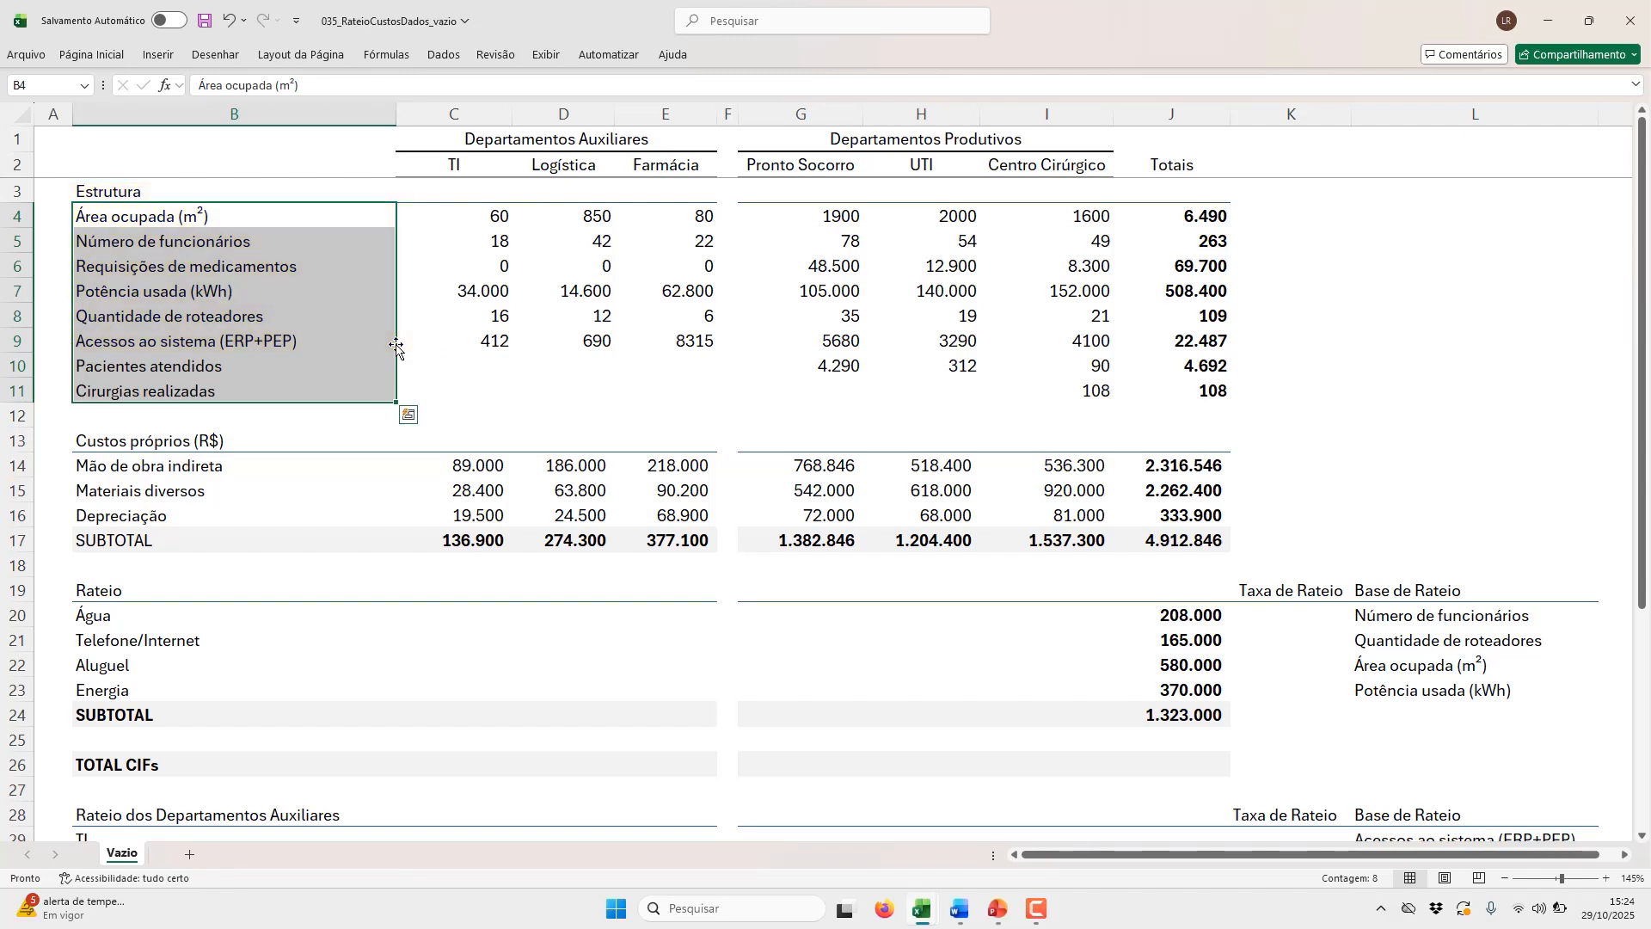
Step: Examine the allocation bases and the total amounts of Água, Telefone/Internet, Aluguel and Energia in the Rateio section
scroll(709, 506, "down", 3)
scroll(709, 505, "down", 1)
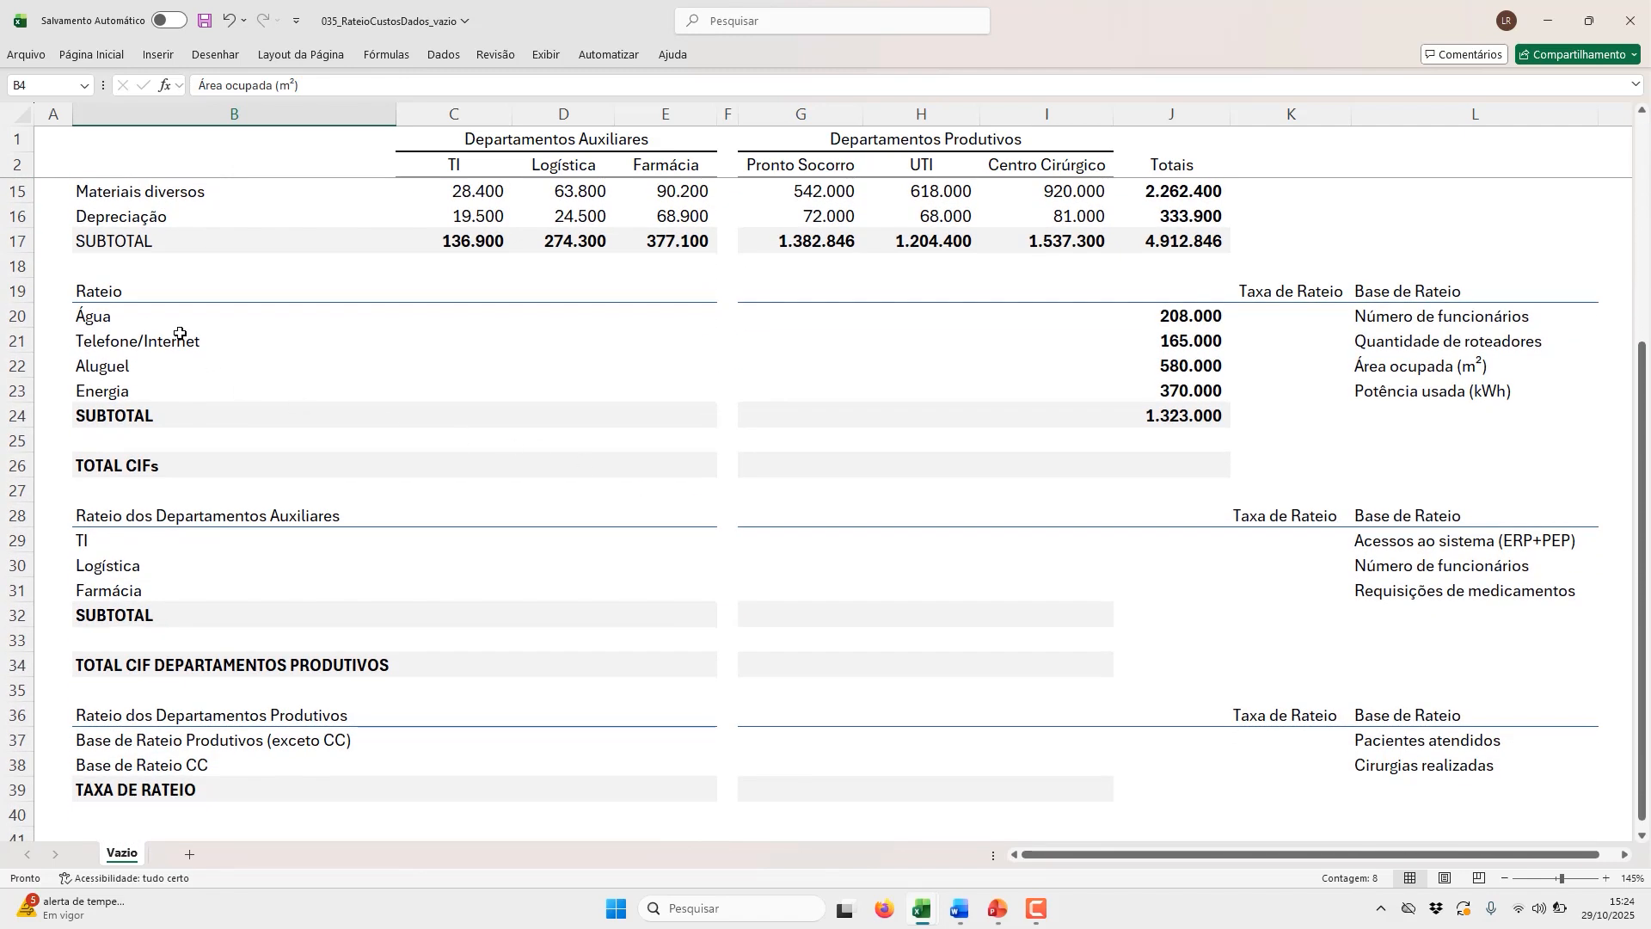
left_click(1522, 318)
left_click_drag(1525, 335, 1535, 385)
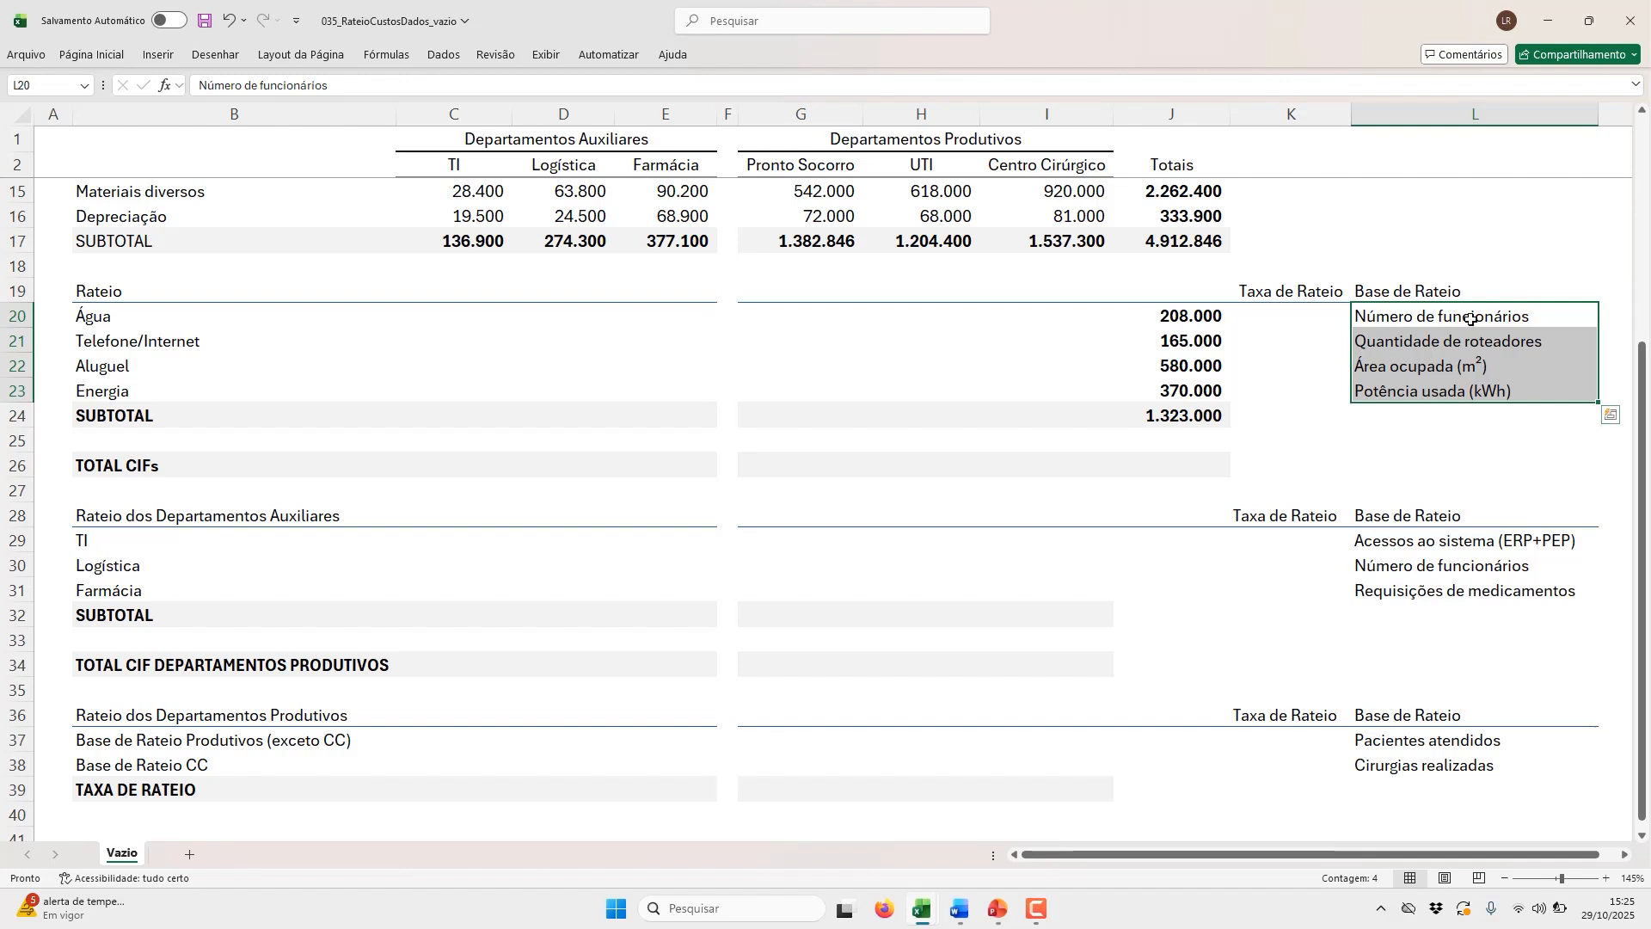
left_click(1525, 315)
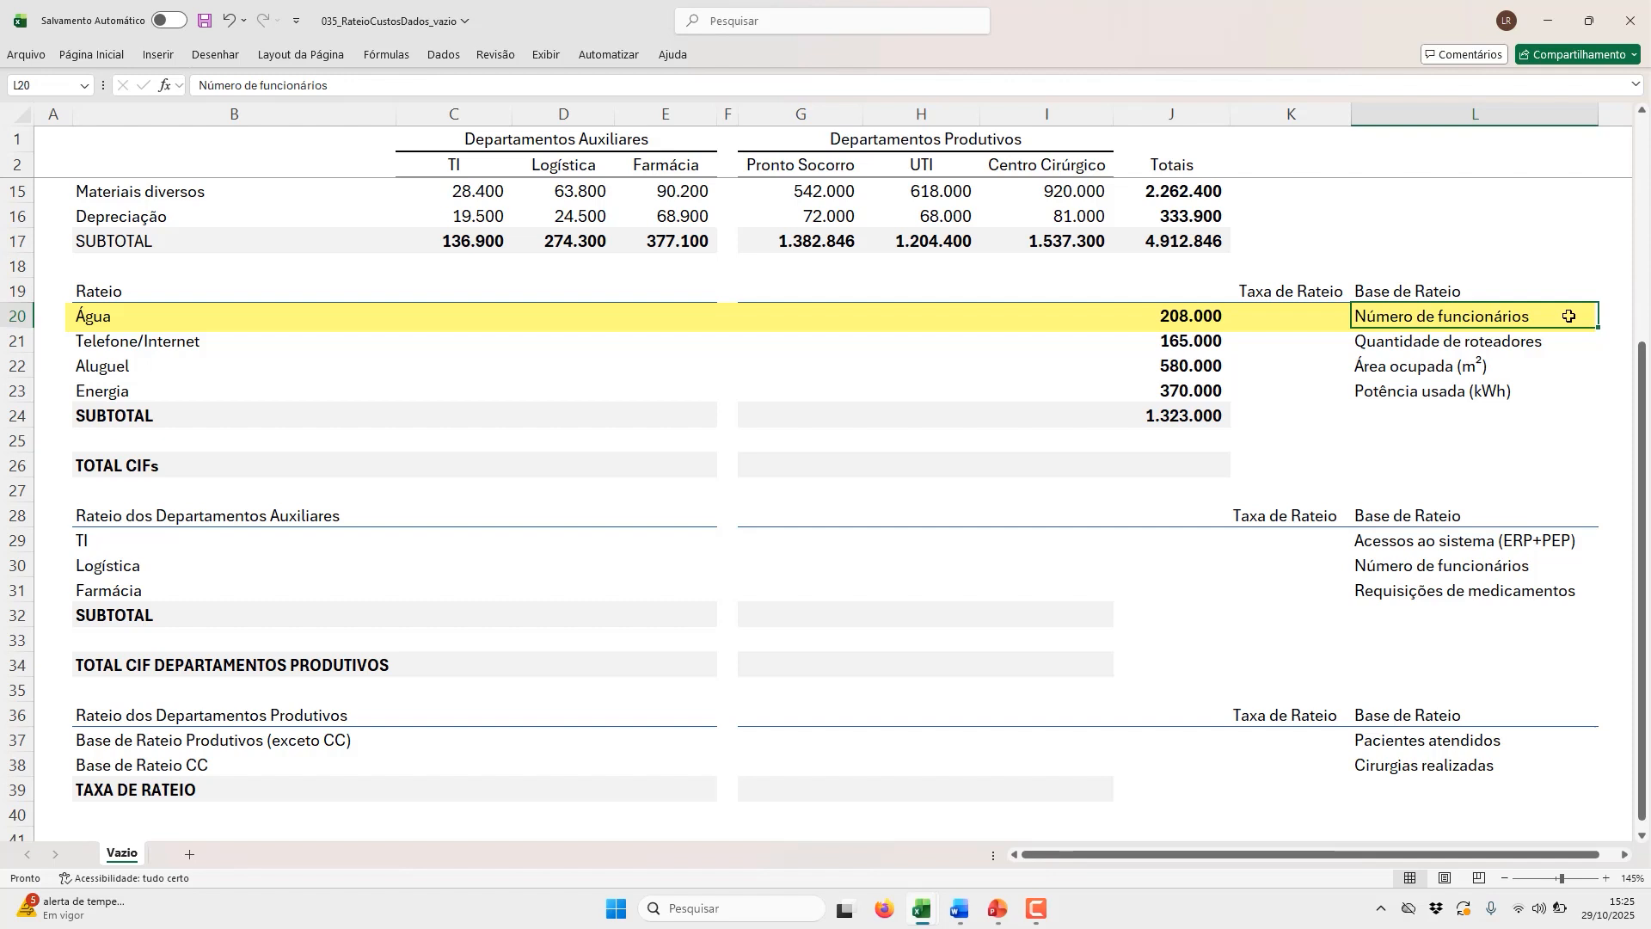
left_click_drag(1208, 317, 1207, 380)
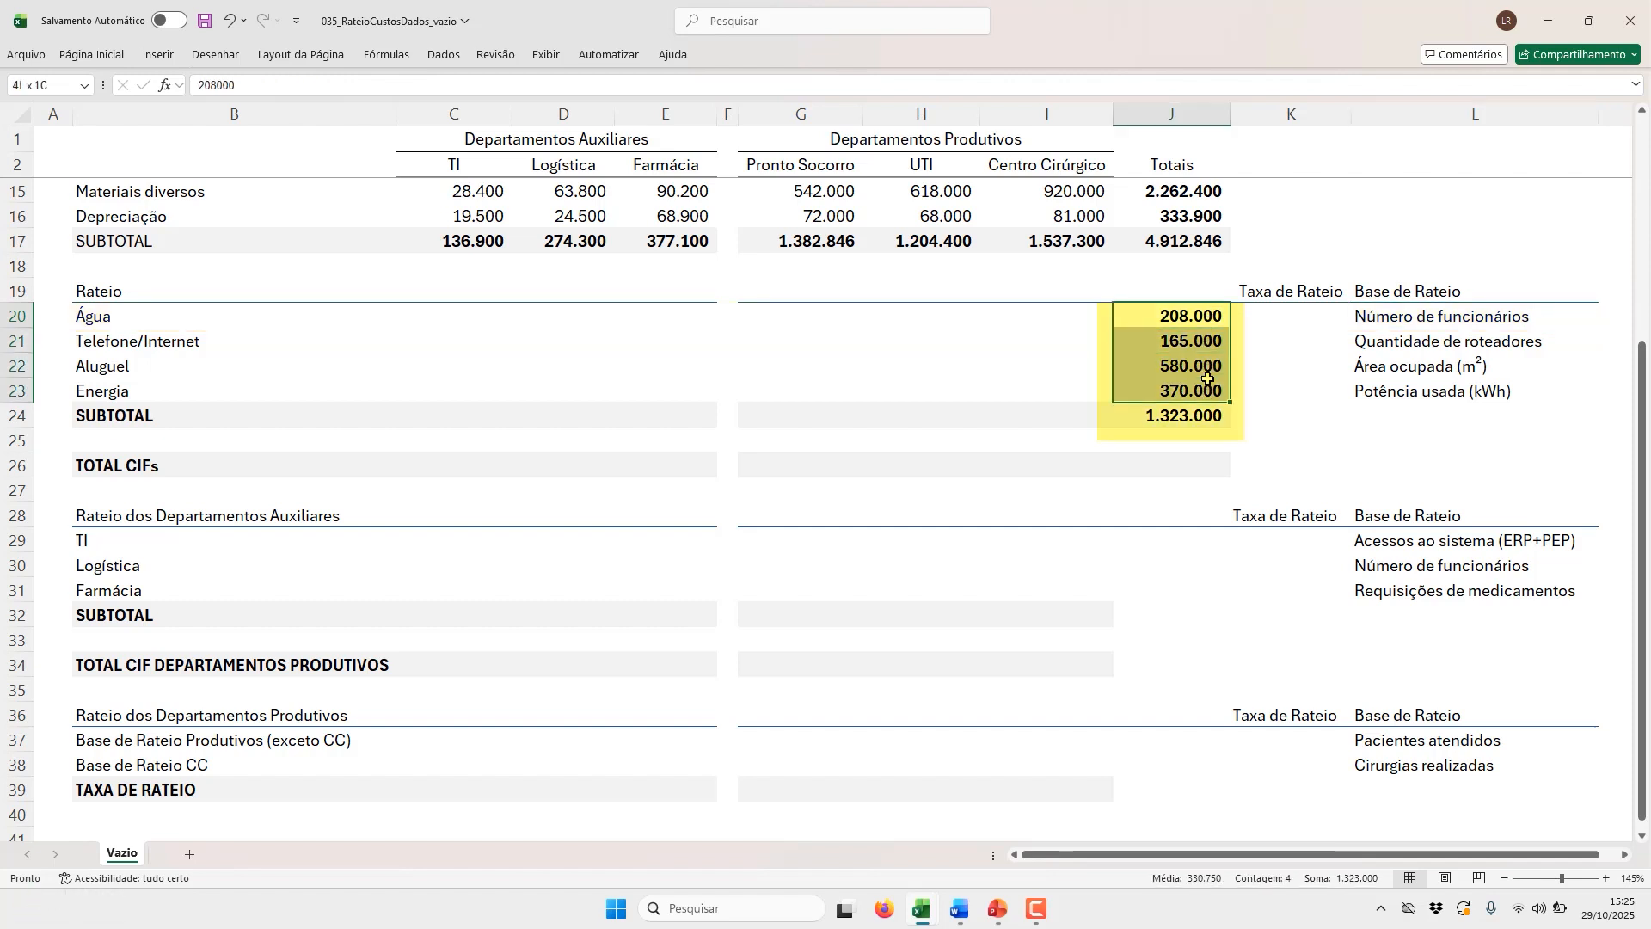
left_click(1218, 364)
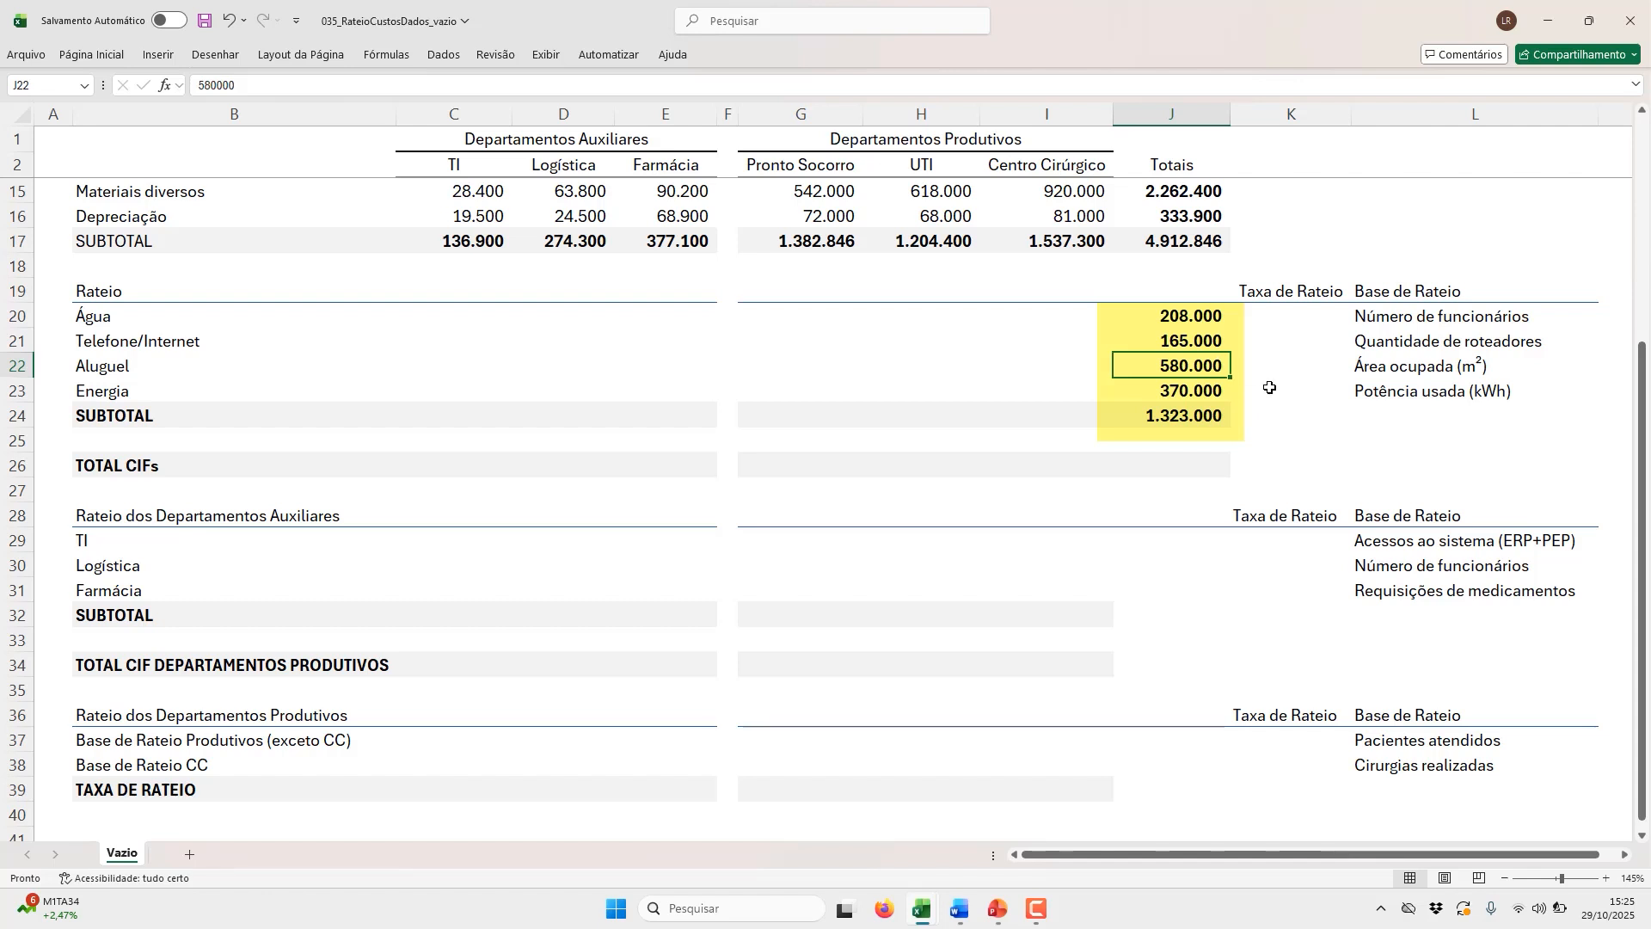
left_click(1192, 392)
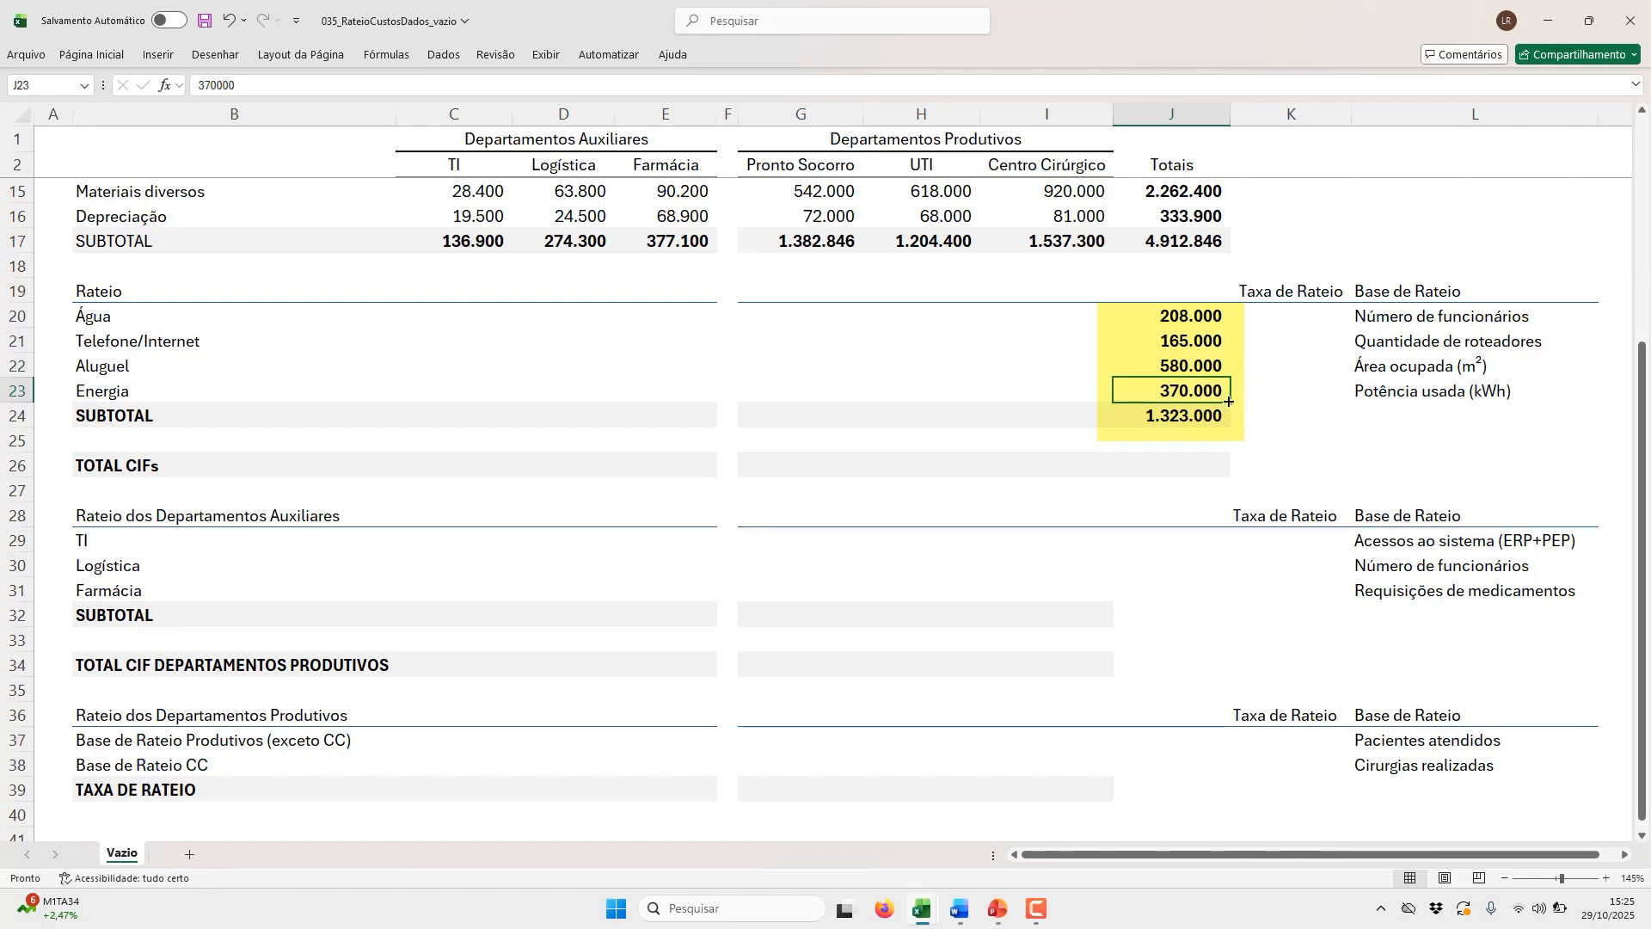
left_click(1214, 417)
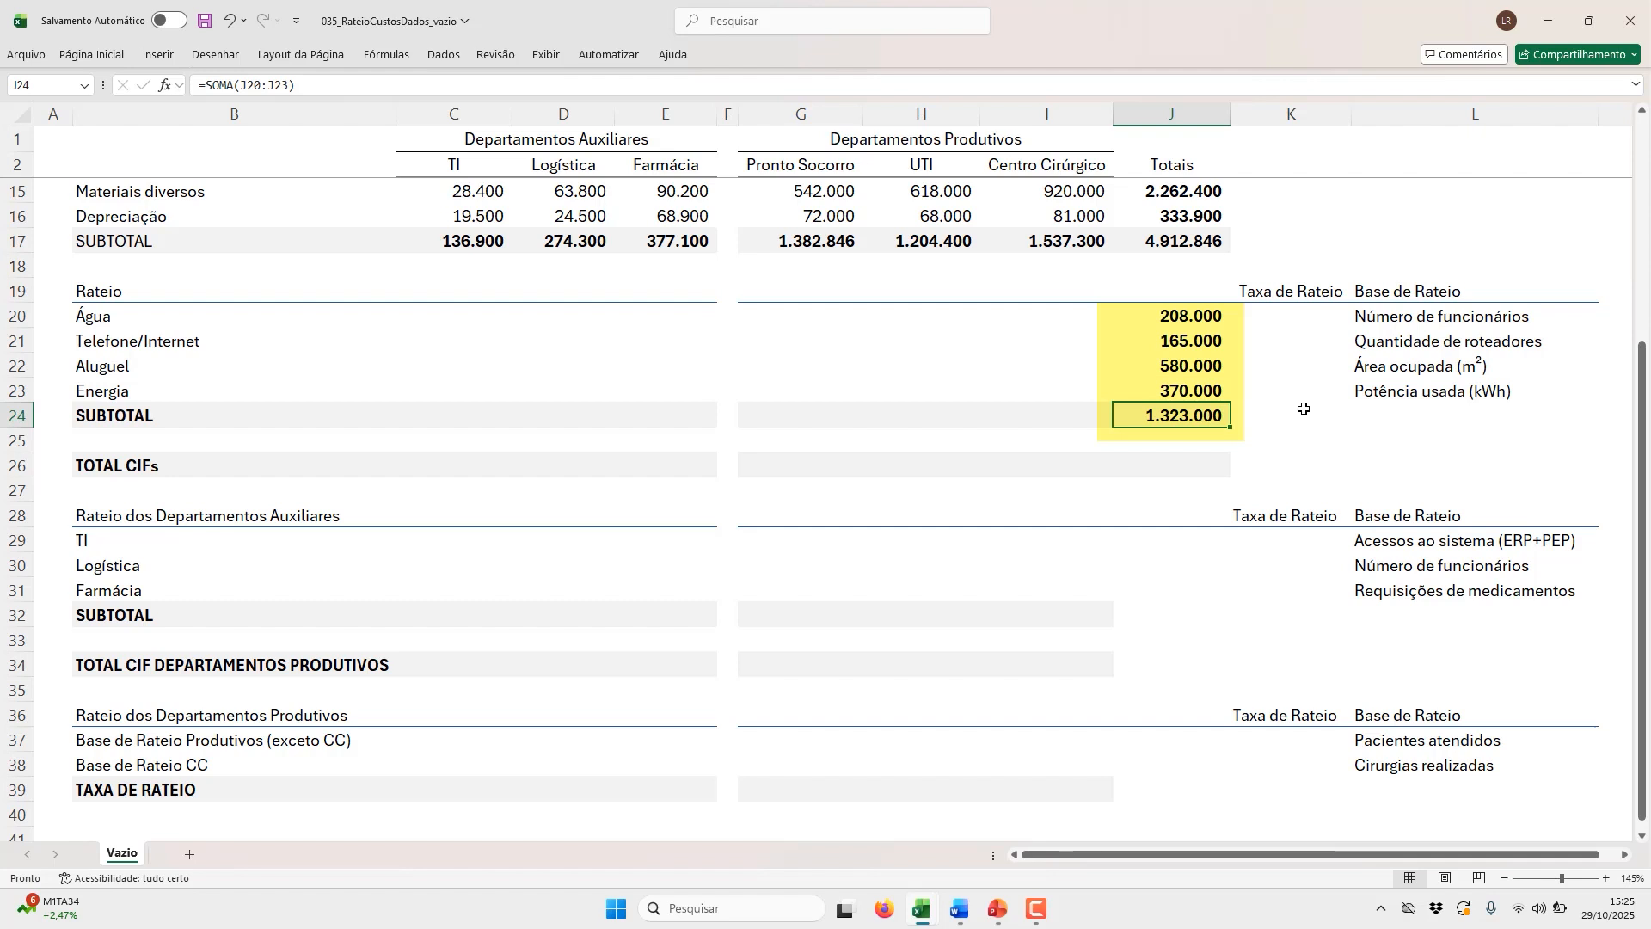
Step: Examine each department's own costs under Custos próprios and compare them with the shared cost items under Rateio
scroll(944, 497, "up", 2)
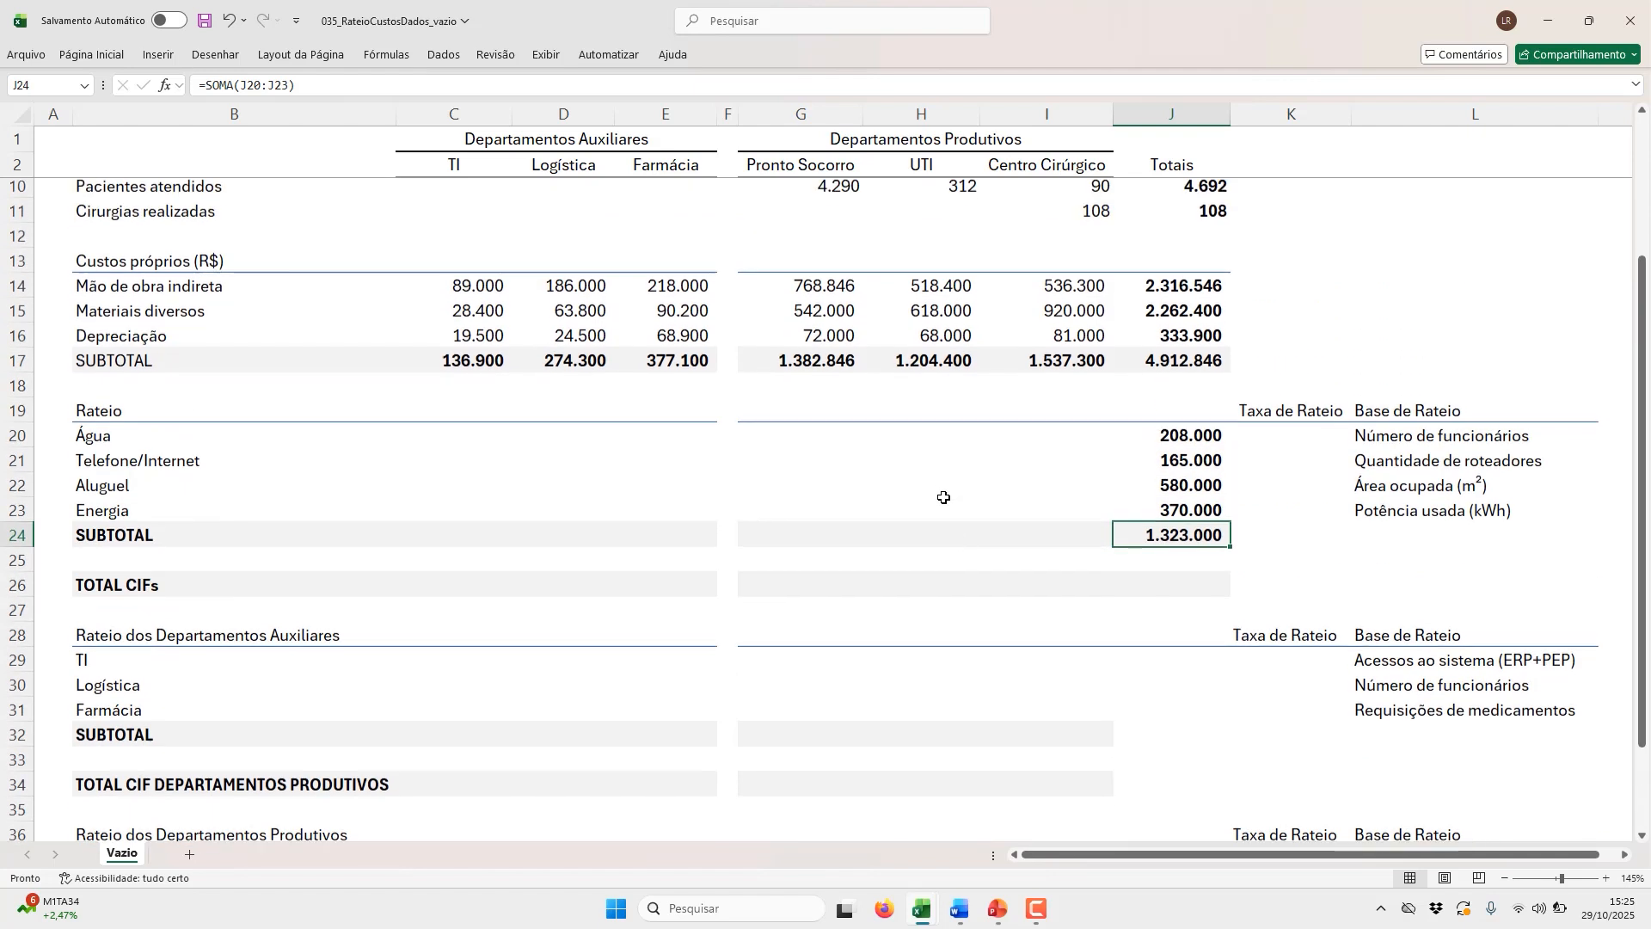
left_click_drag(167, 284, 178, 381)
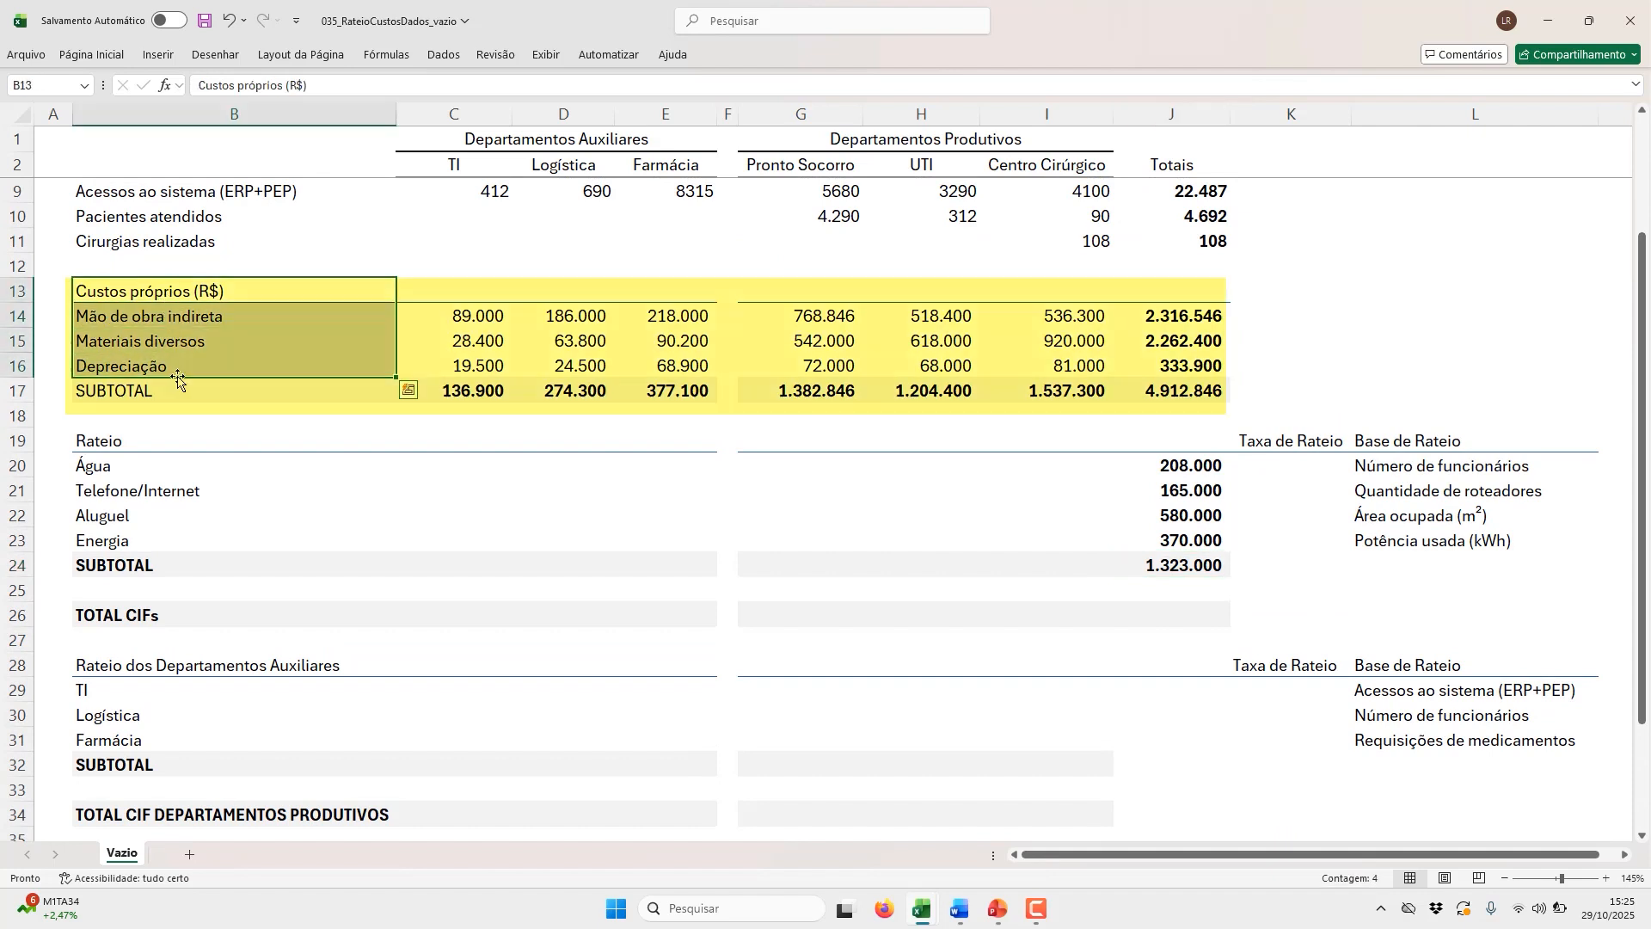
left_click(487, 320)
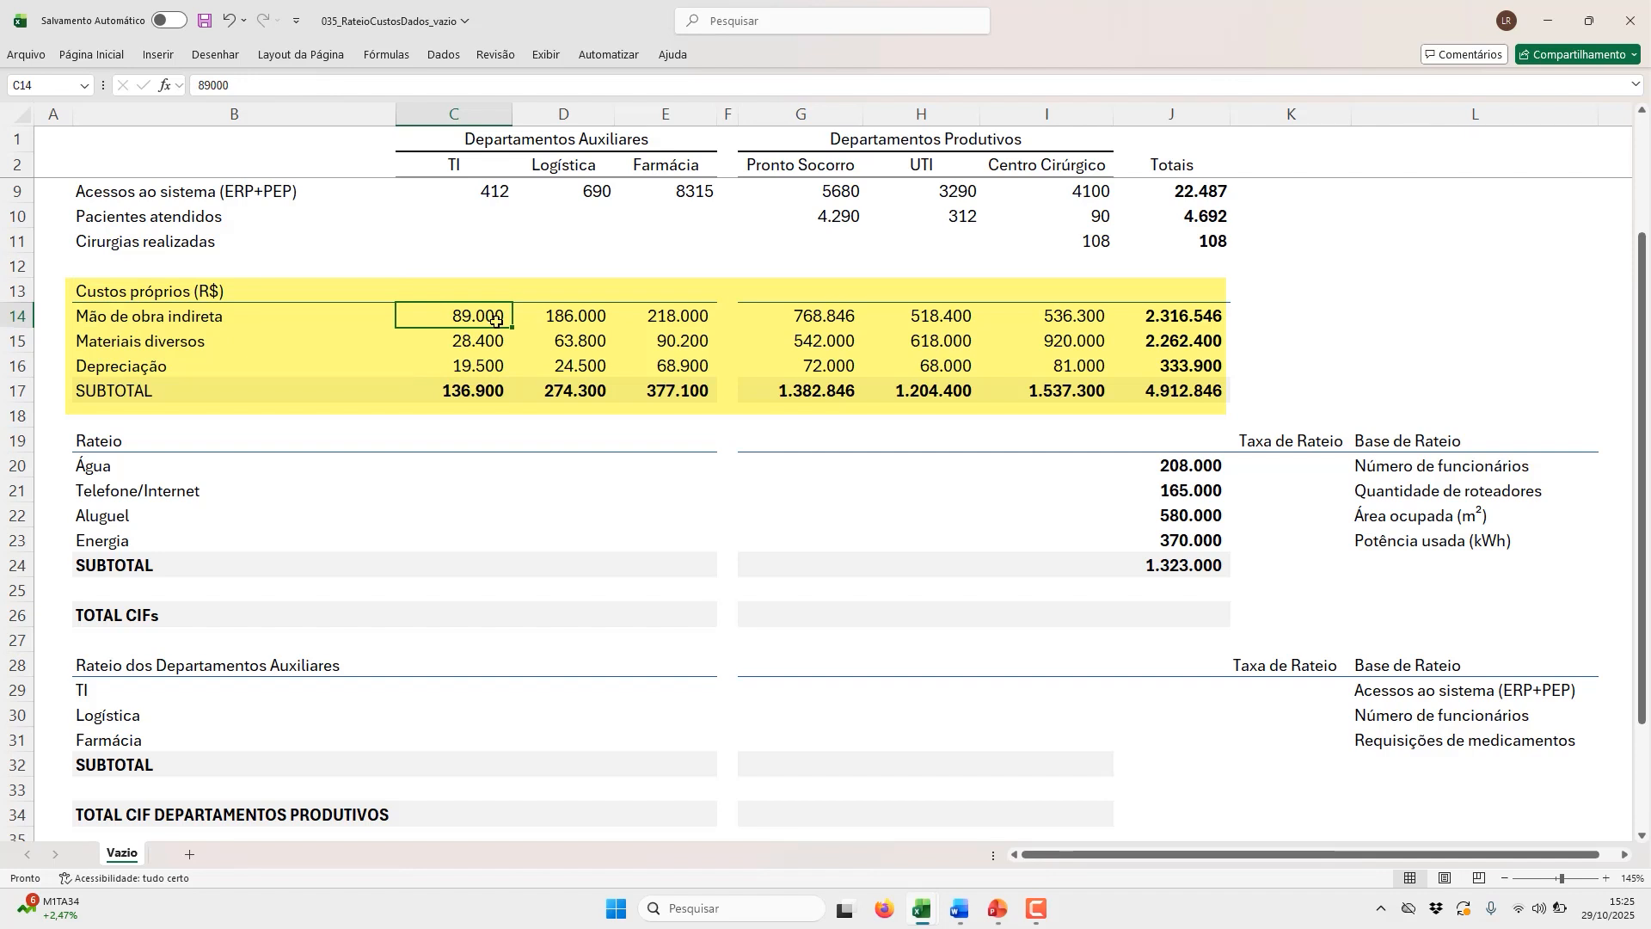
left_click(599, 341)
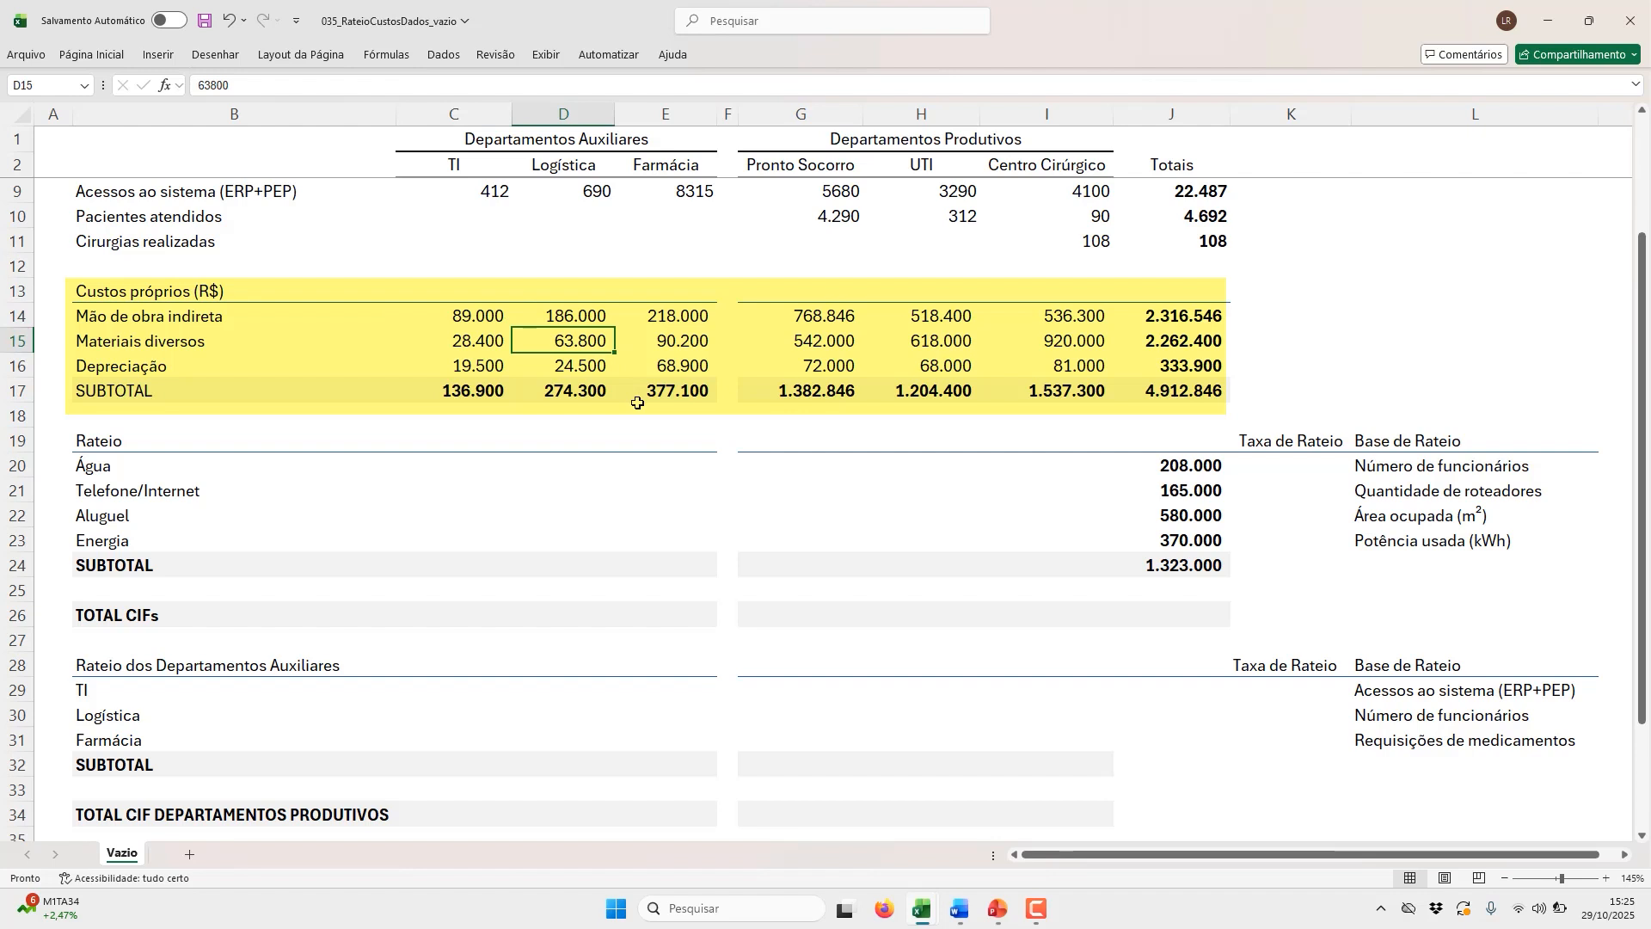
left_click(1096, 368)
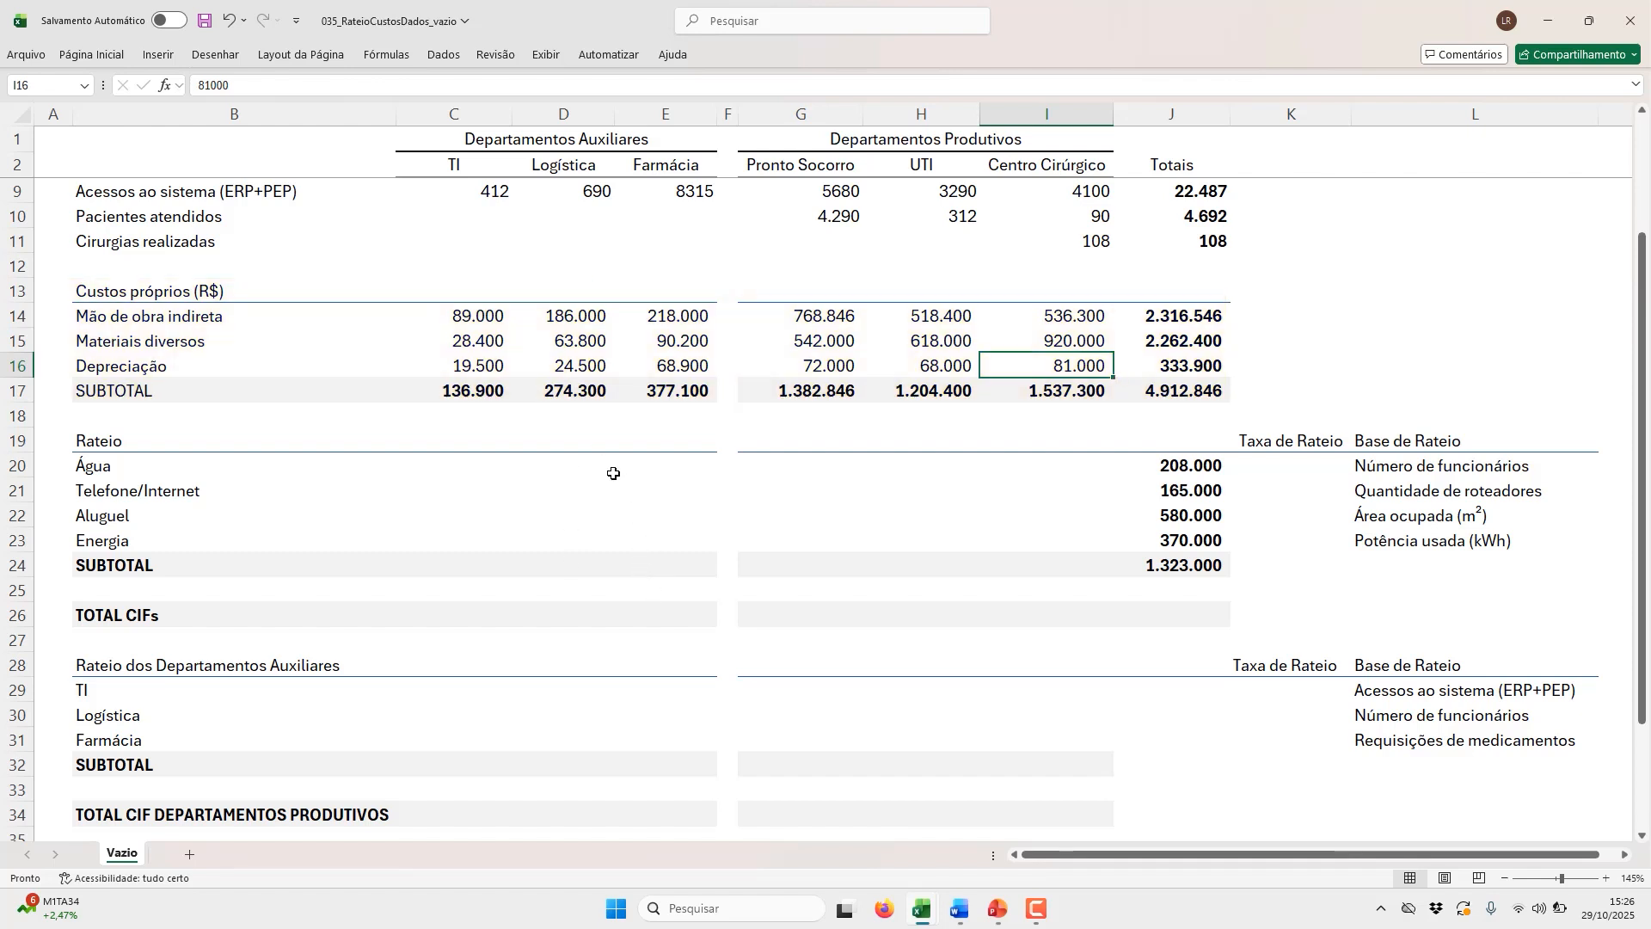
left_click(454, 465)
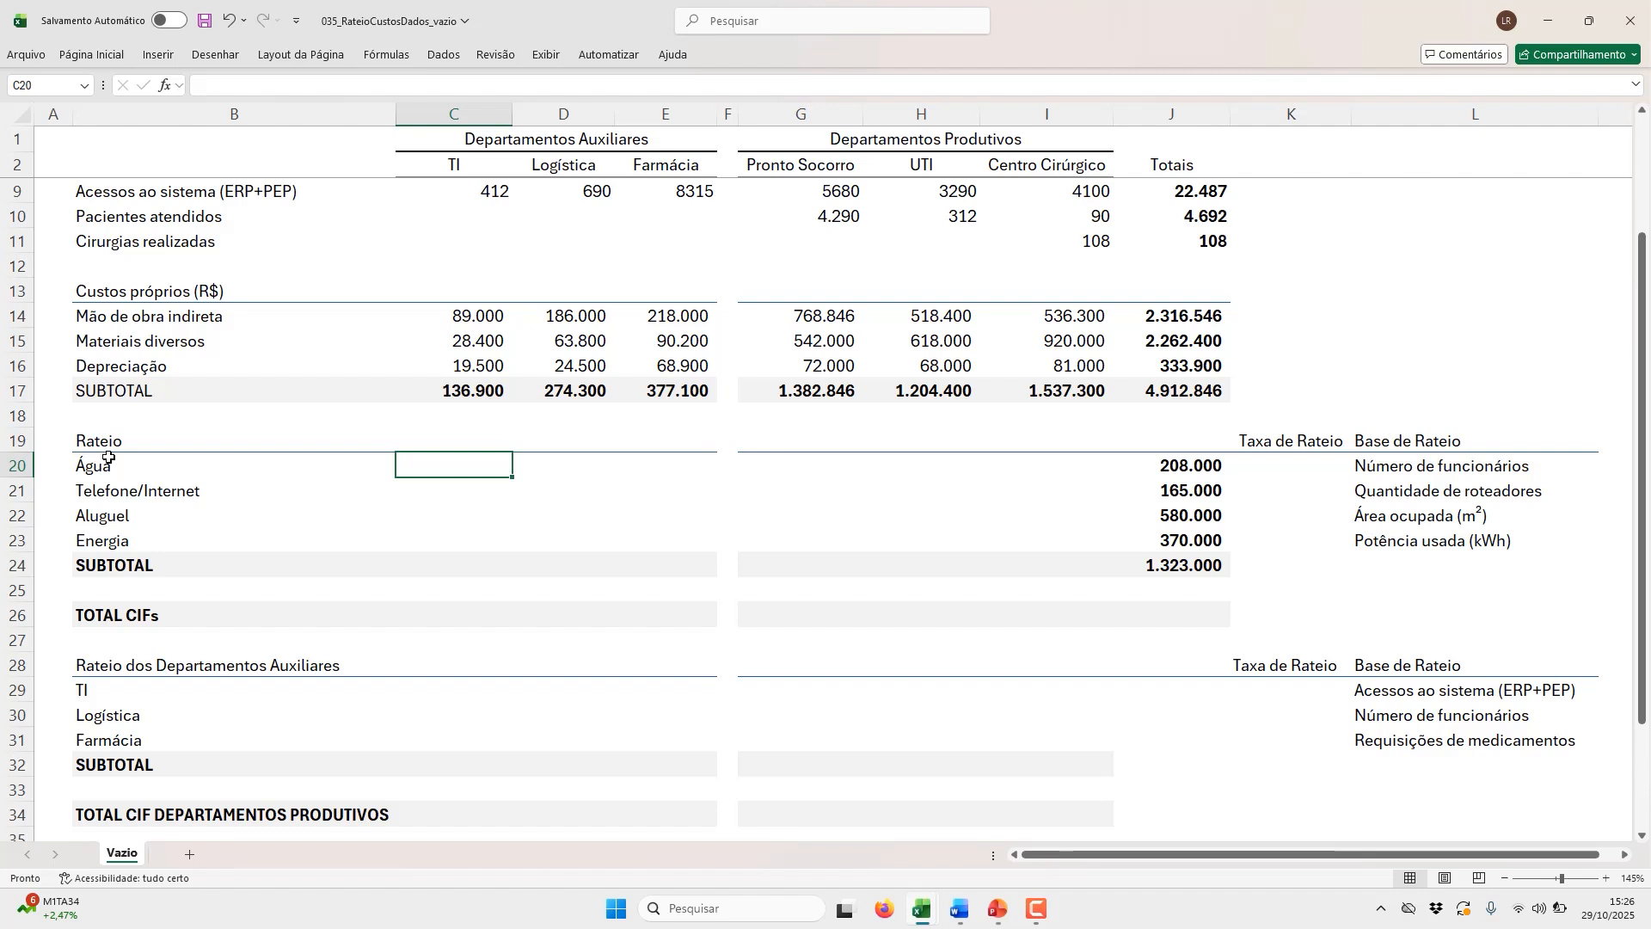
left_click_drag(103, 444, 109, 538)
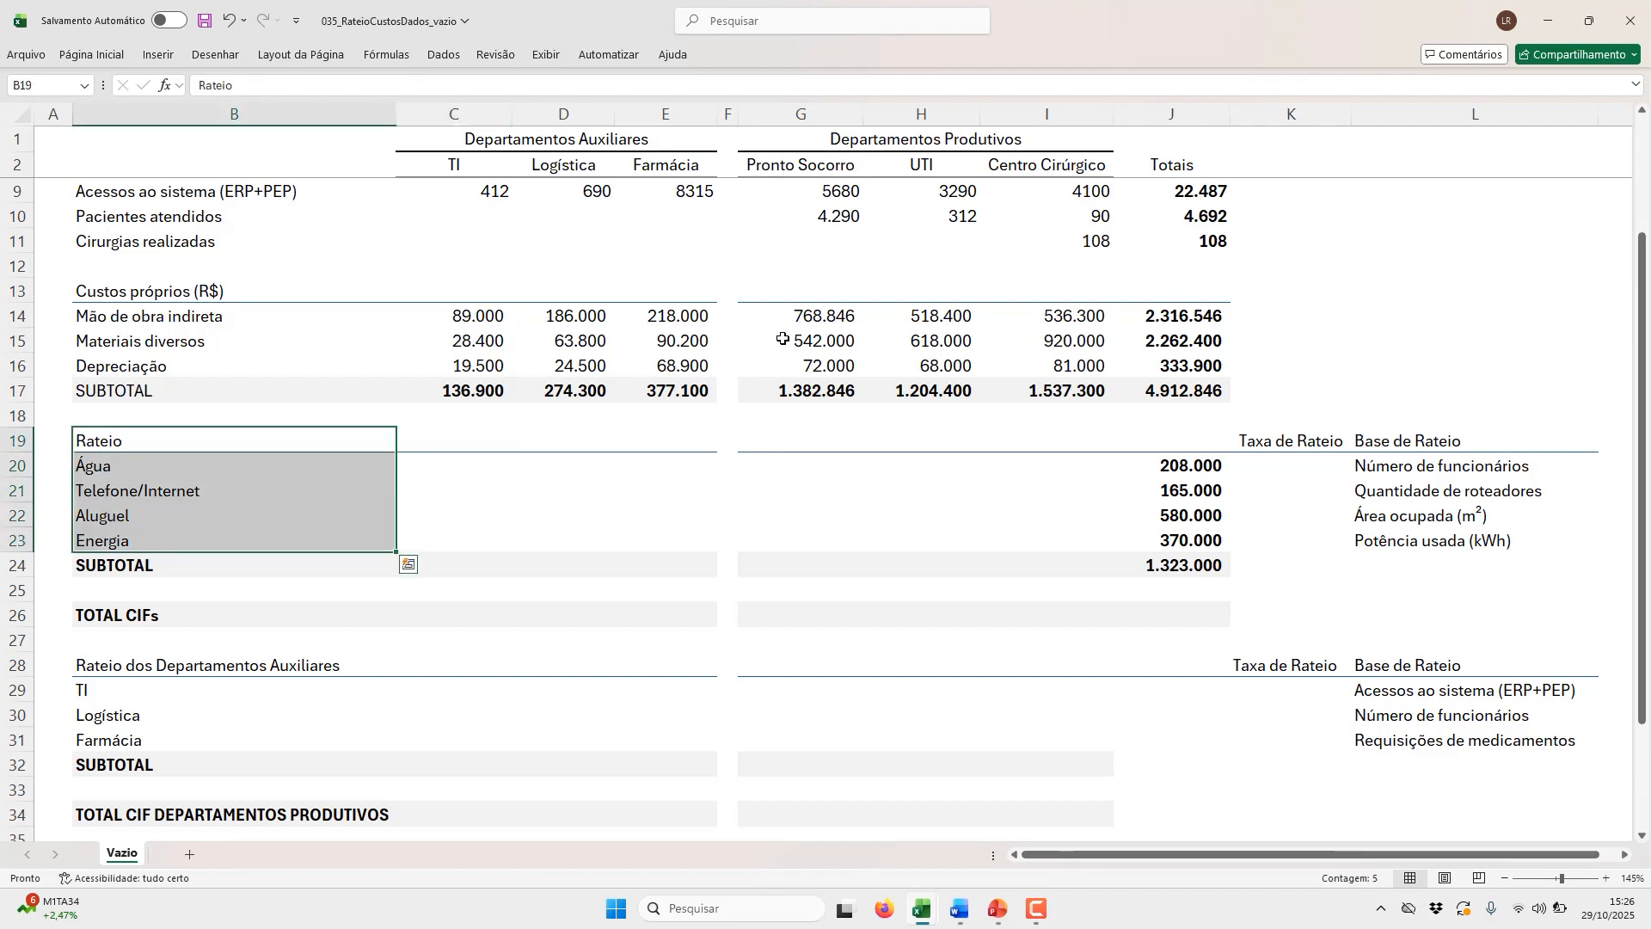
Step: Calculate the Água allocation rate in K20 by dividing its total cost by the total number of employees with =J20/J5
left_click(1329, 471)
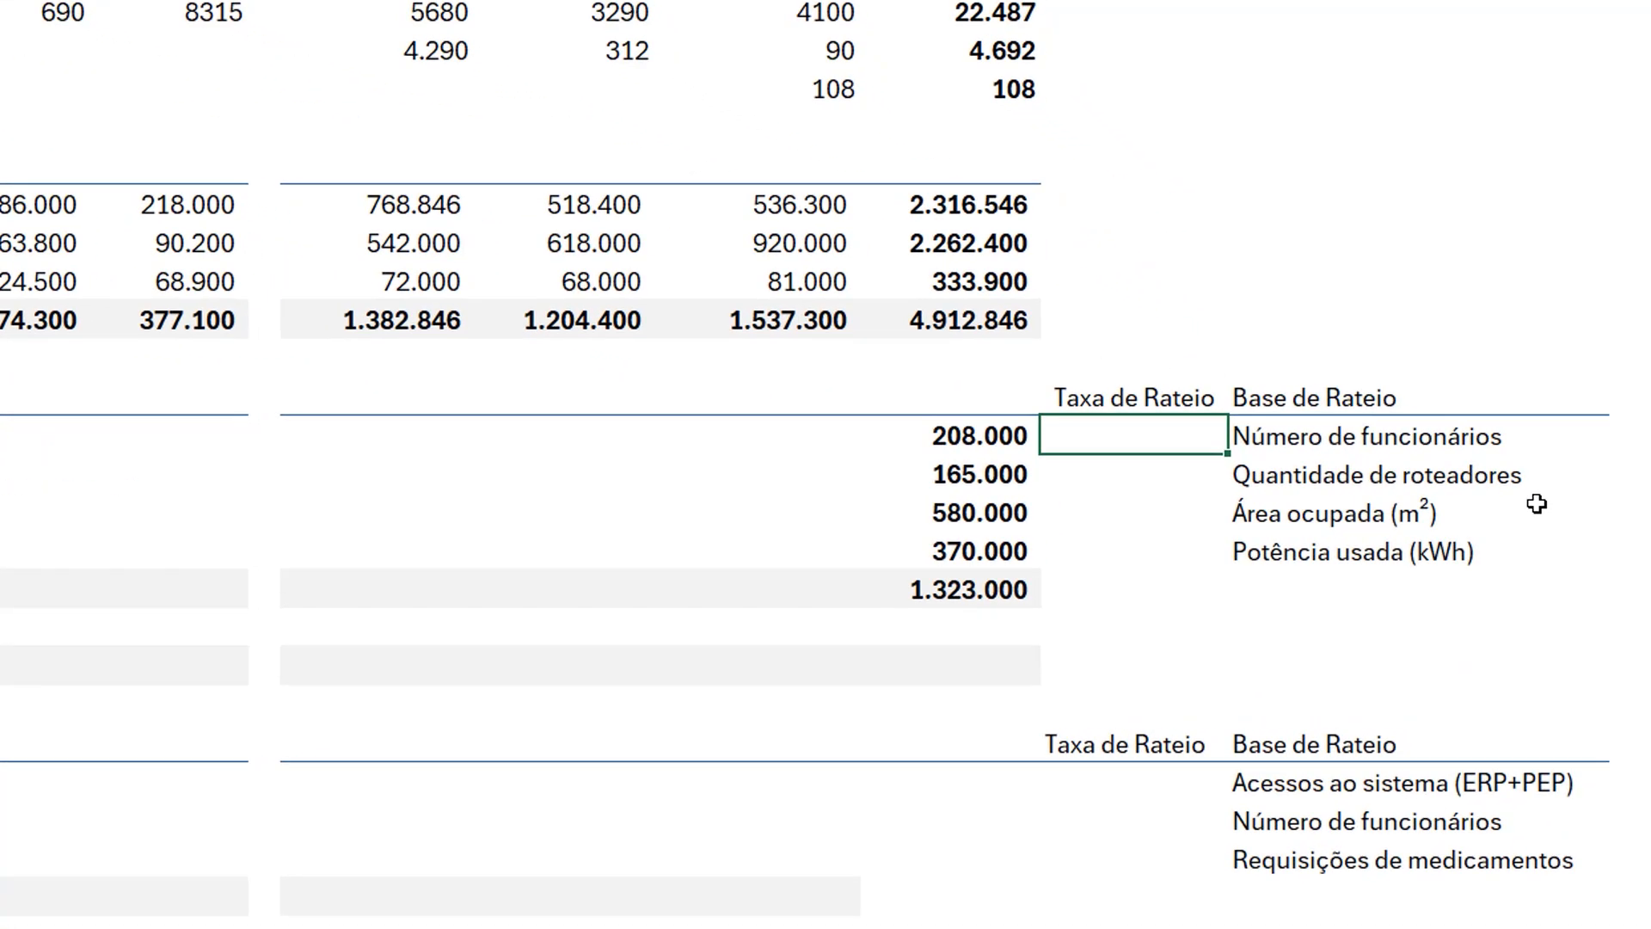
key("Right")
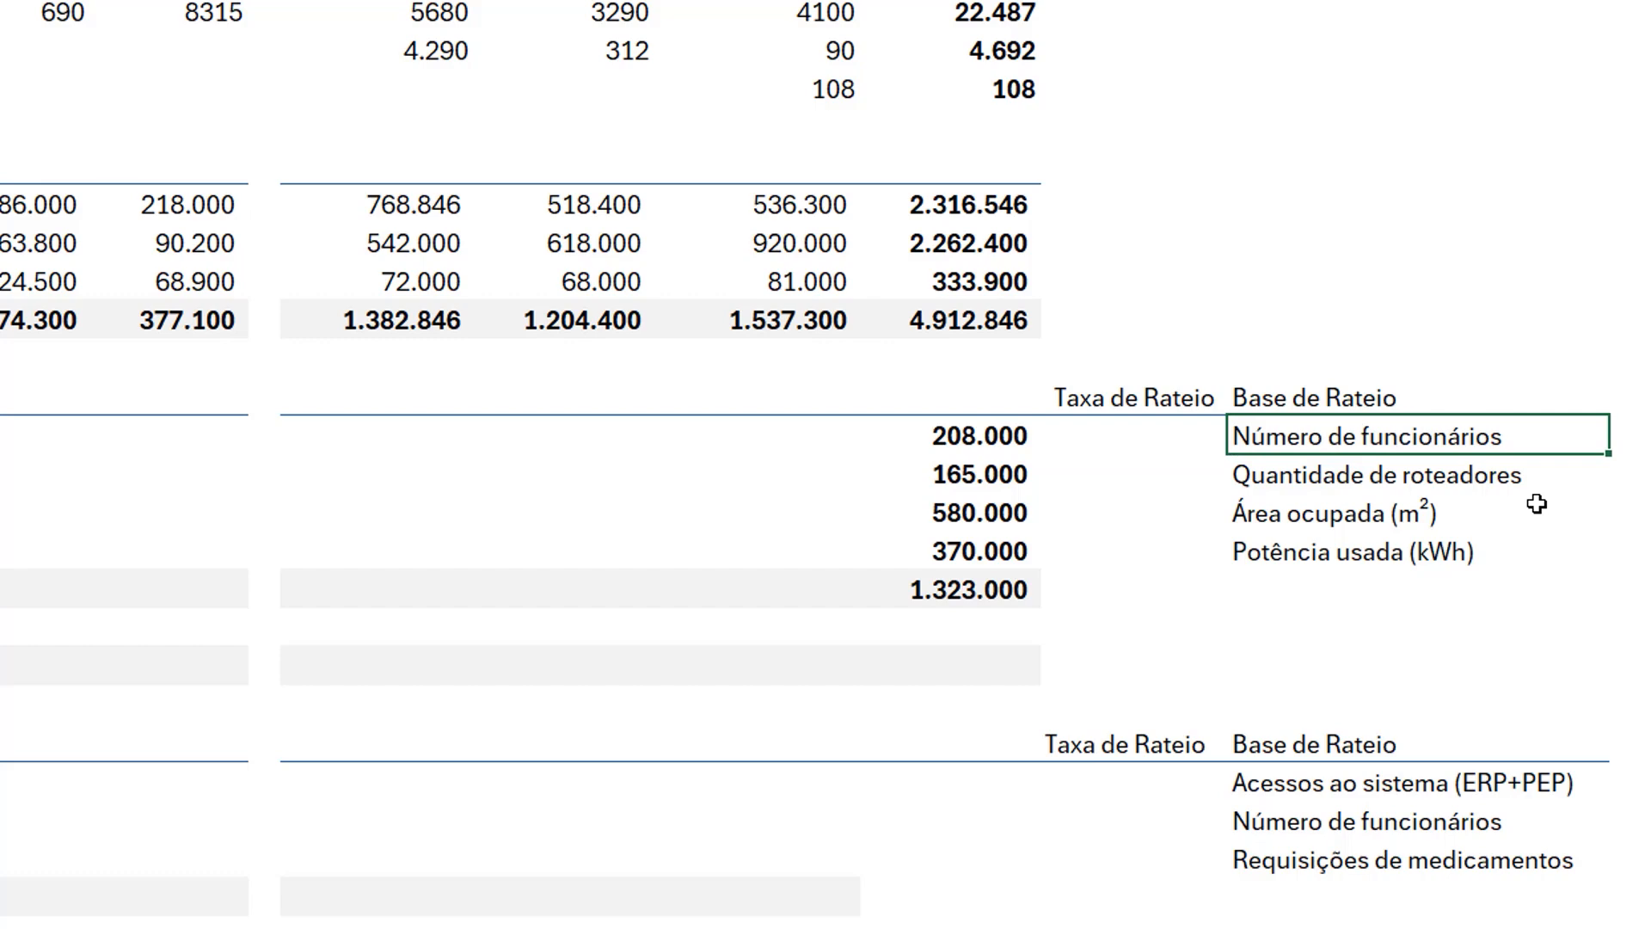
key("Left")
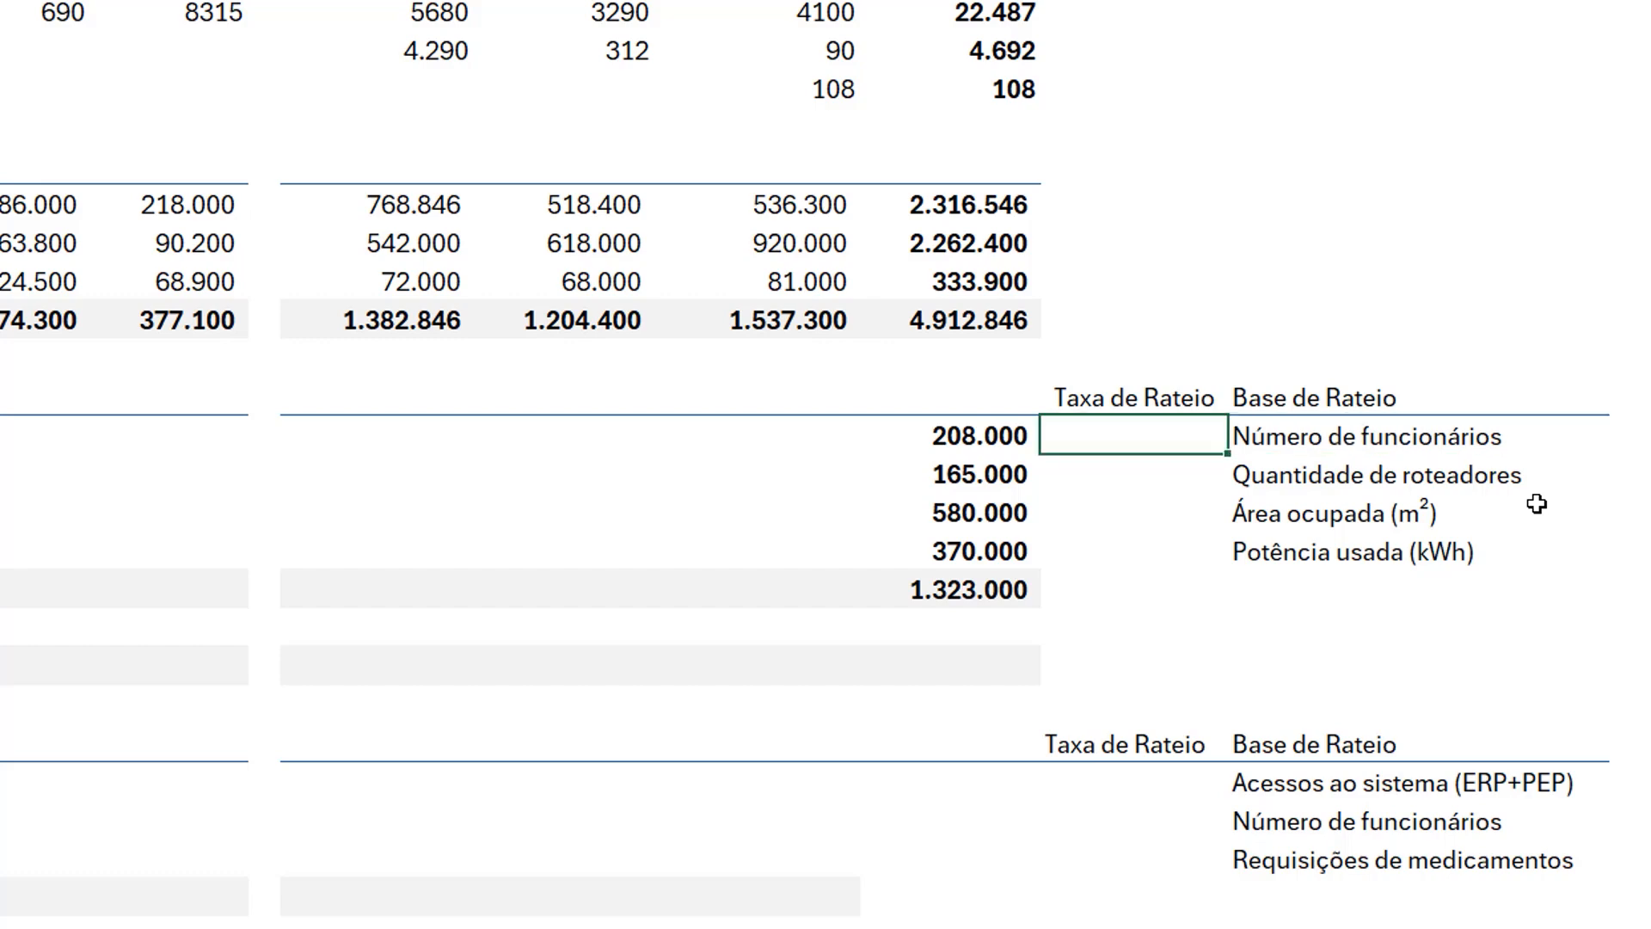
key("Left")
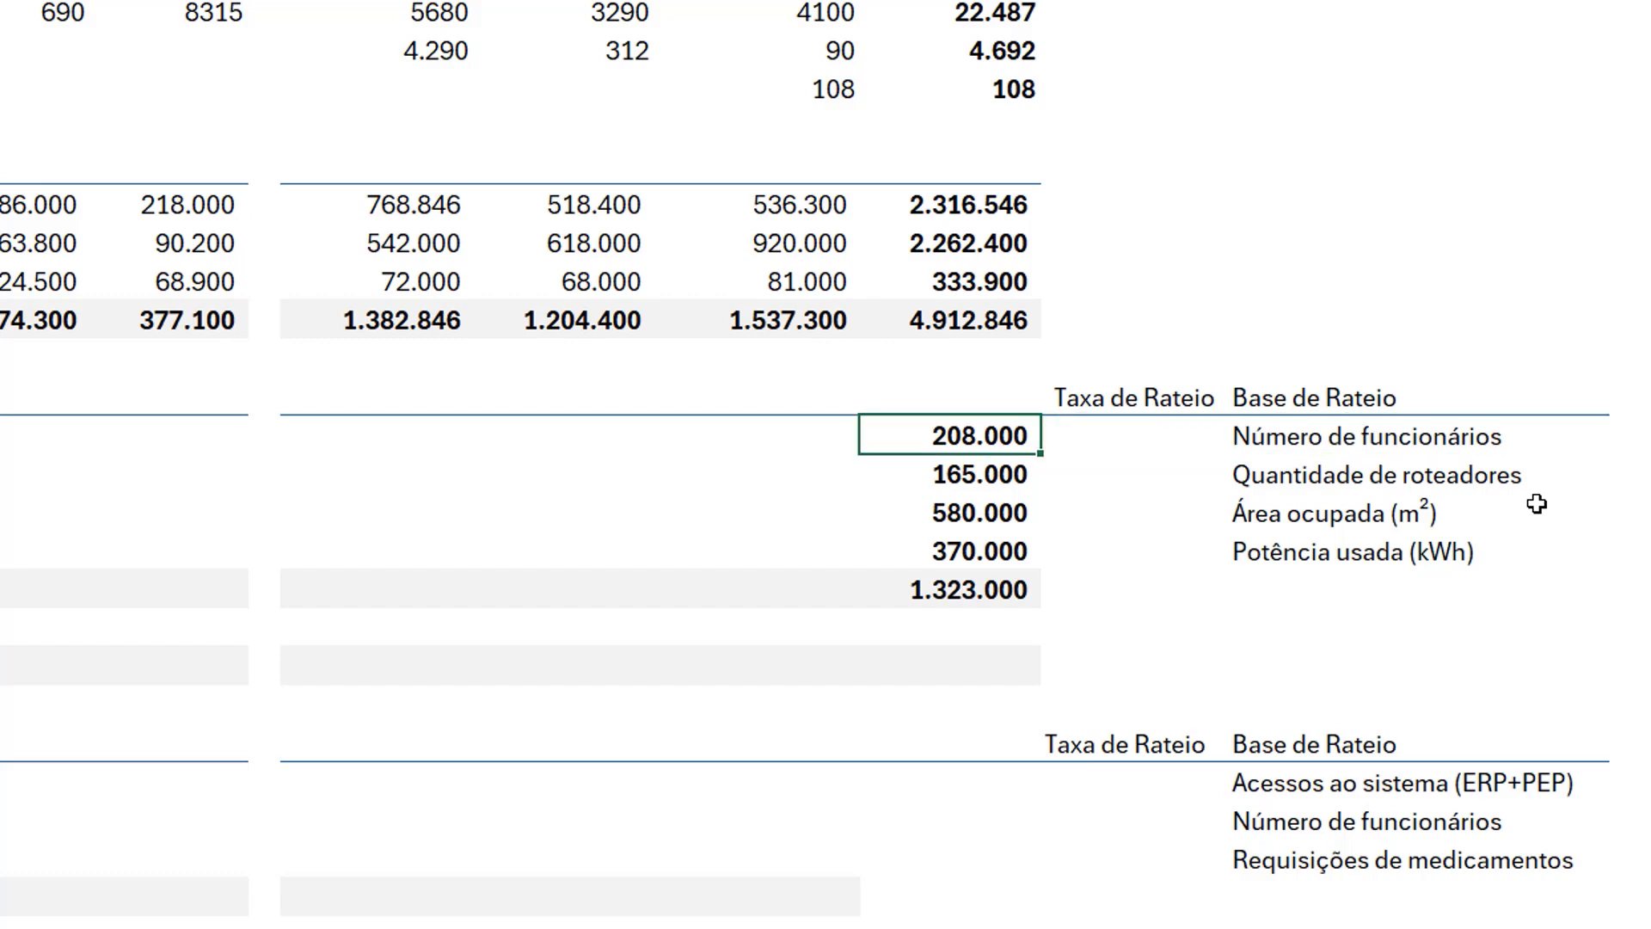
key("Right")
scroll(1537, 504, "up", 2)
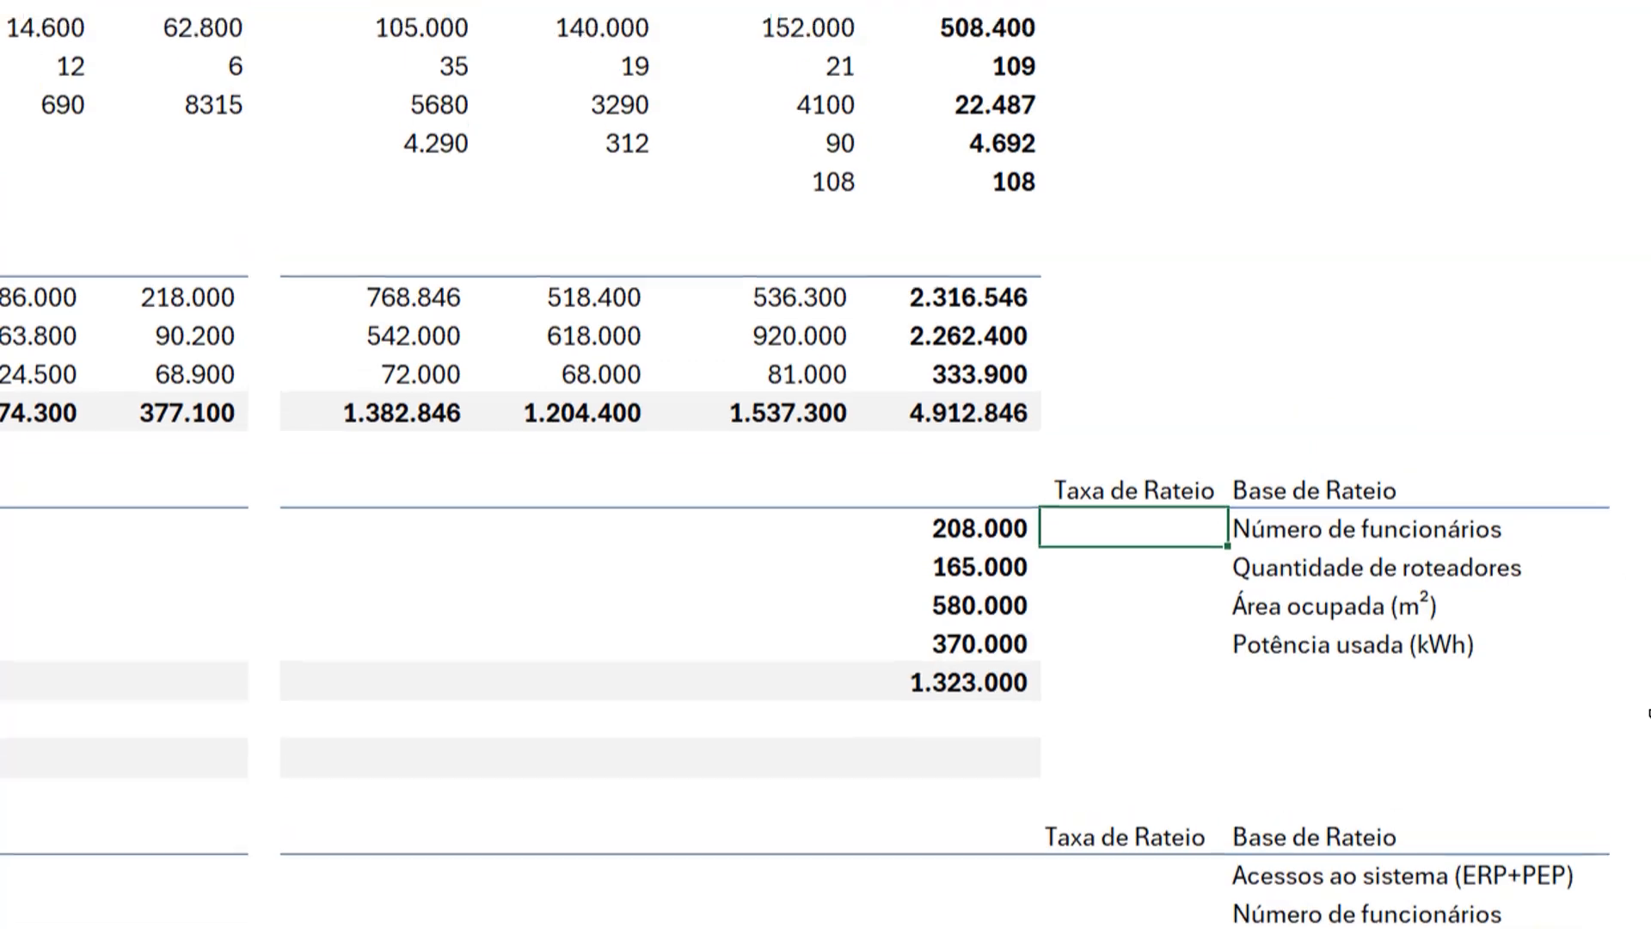
type("=")
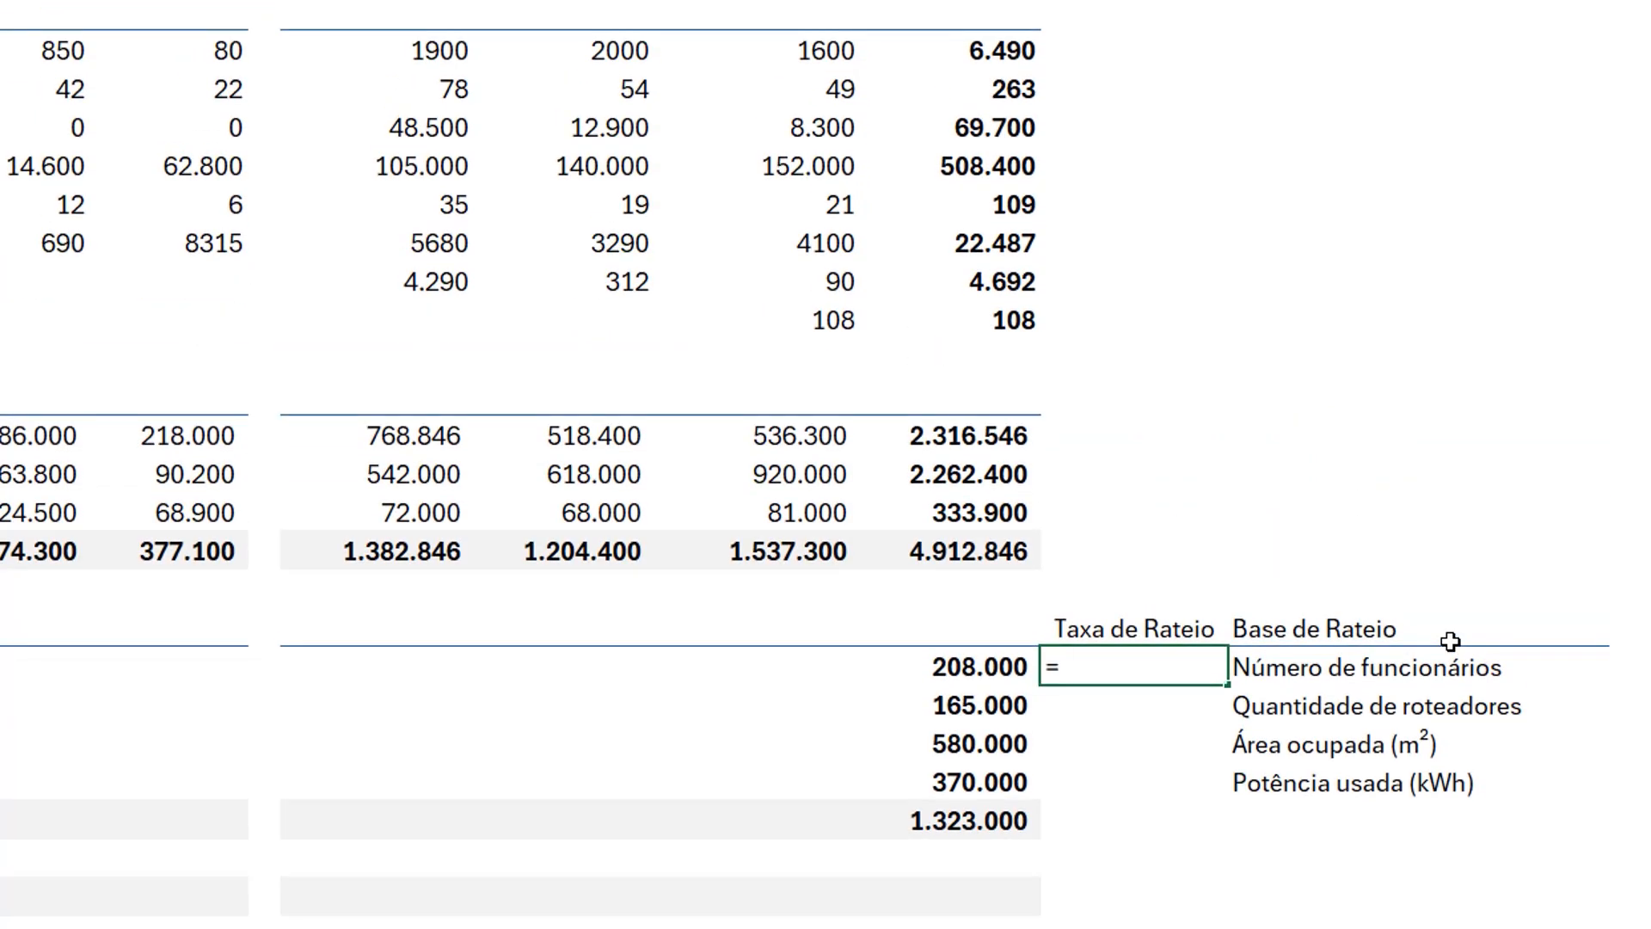
key("Left")
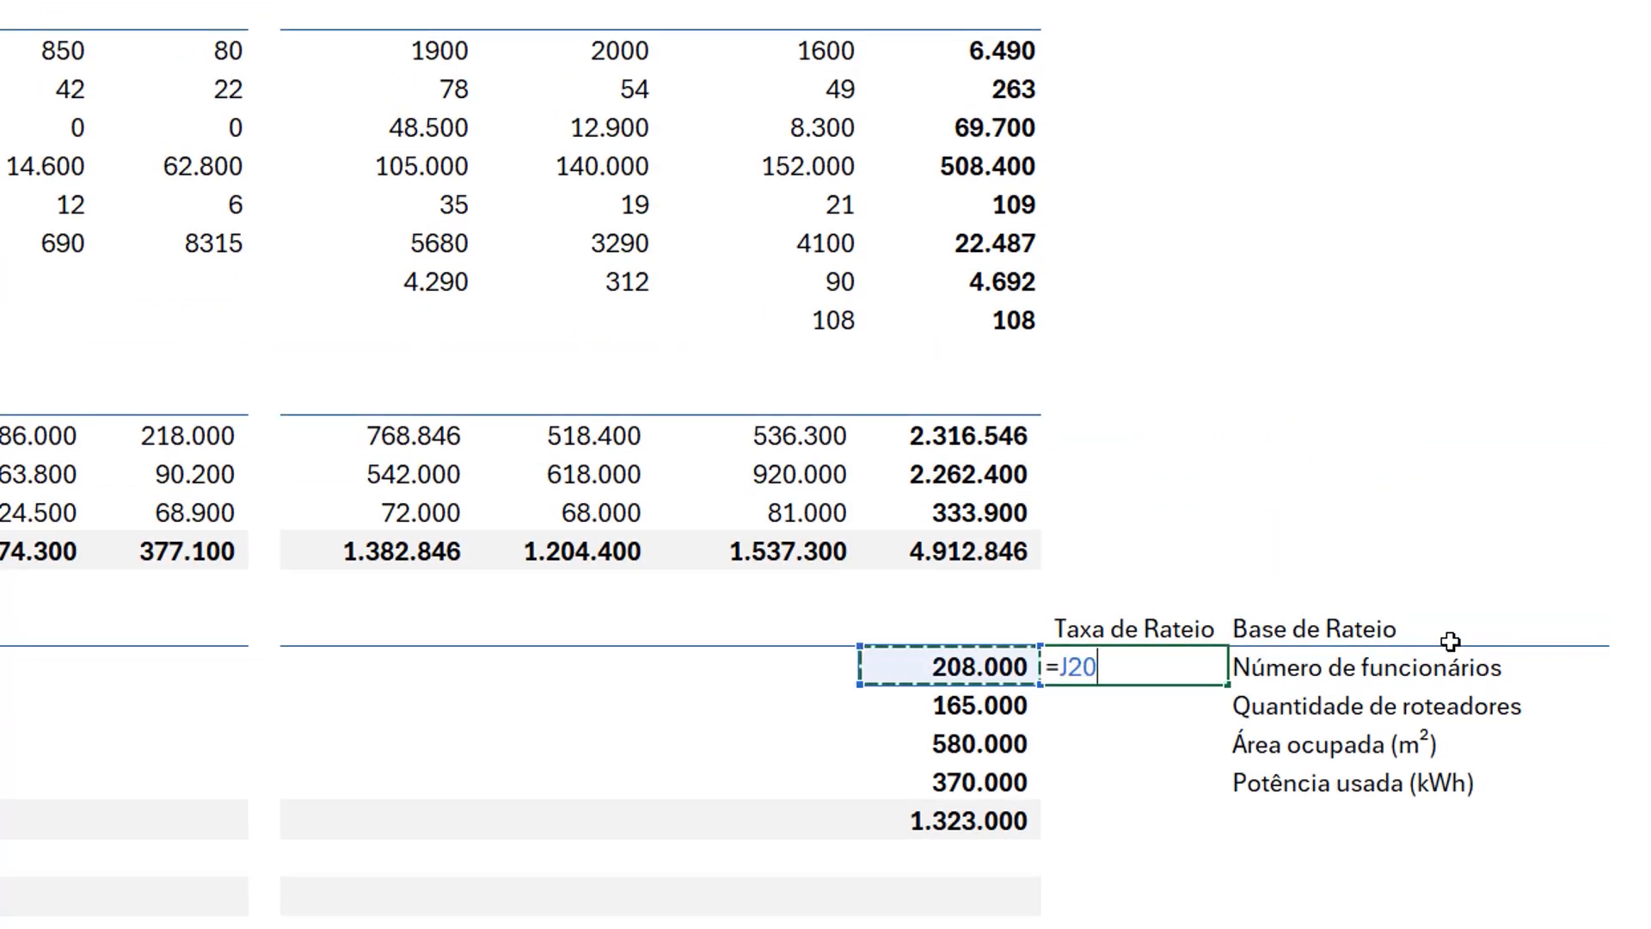
type("/")
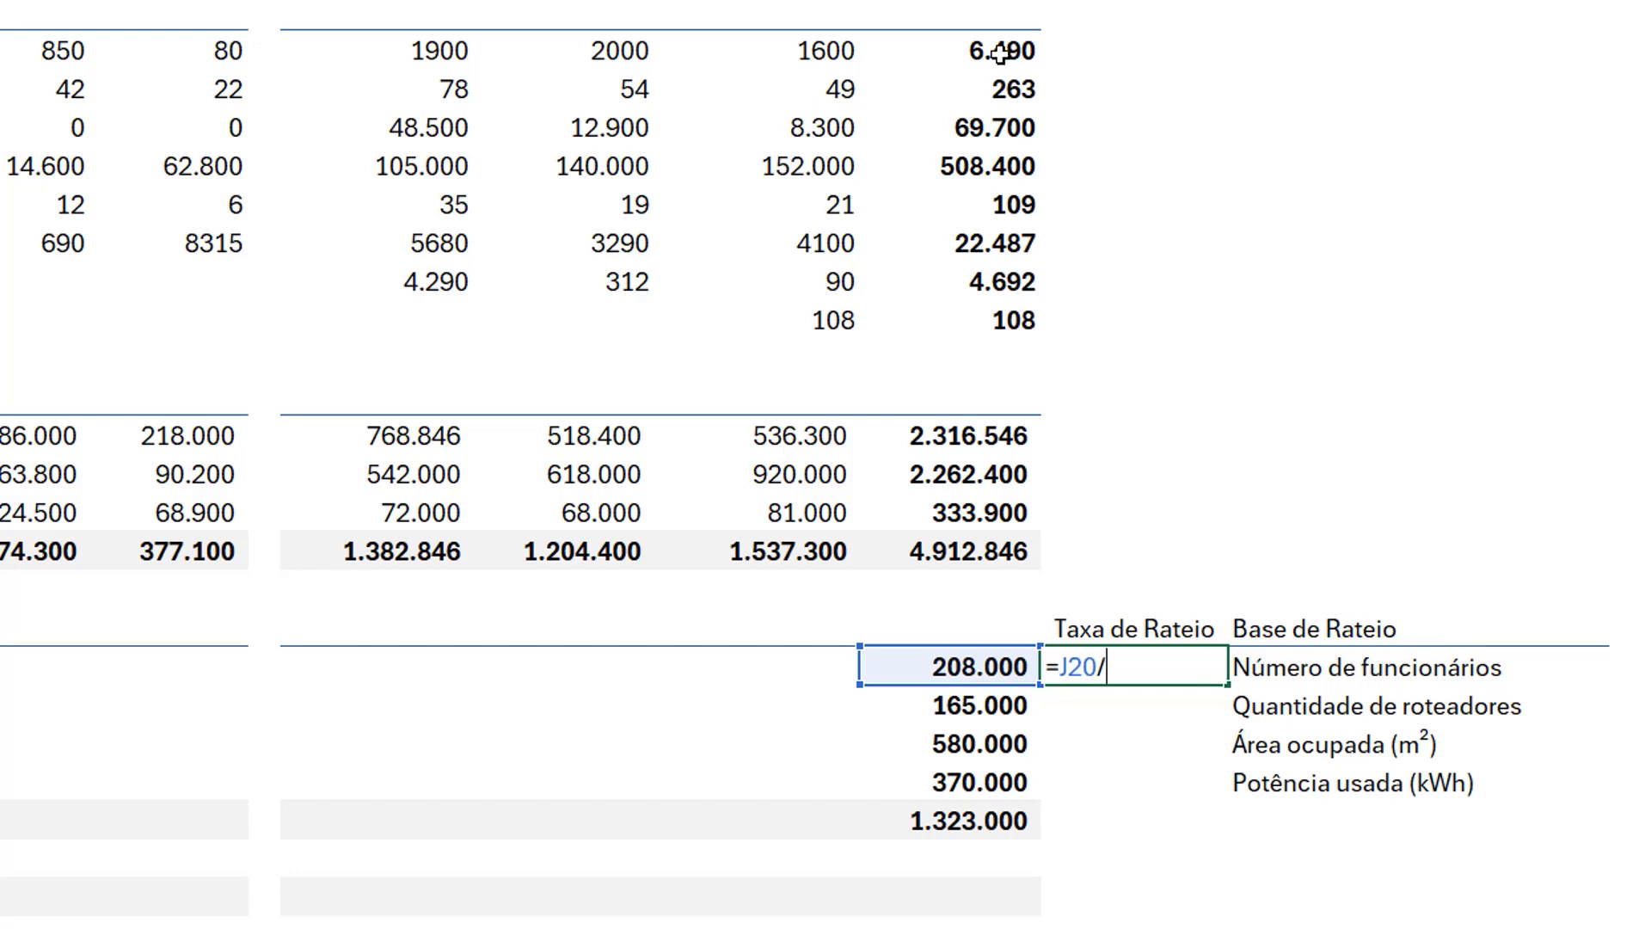
left_click(994, 90)
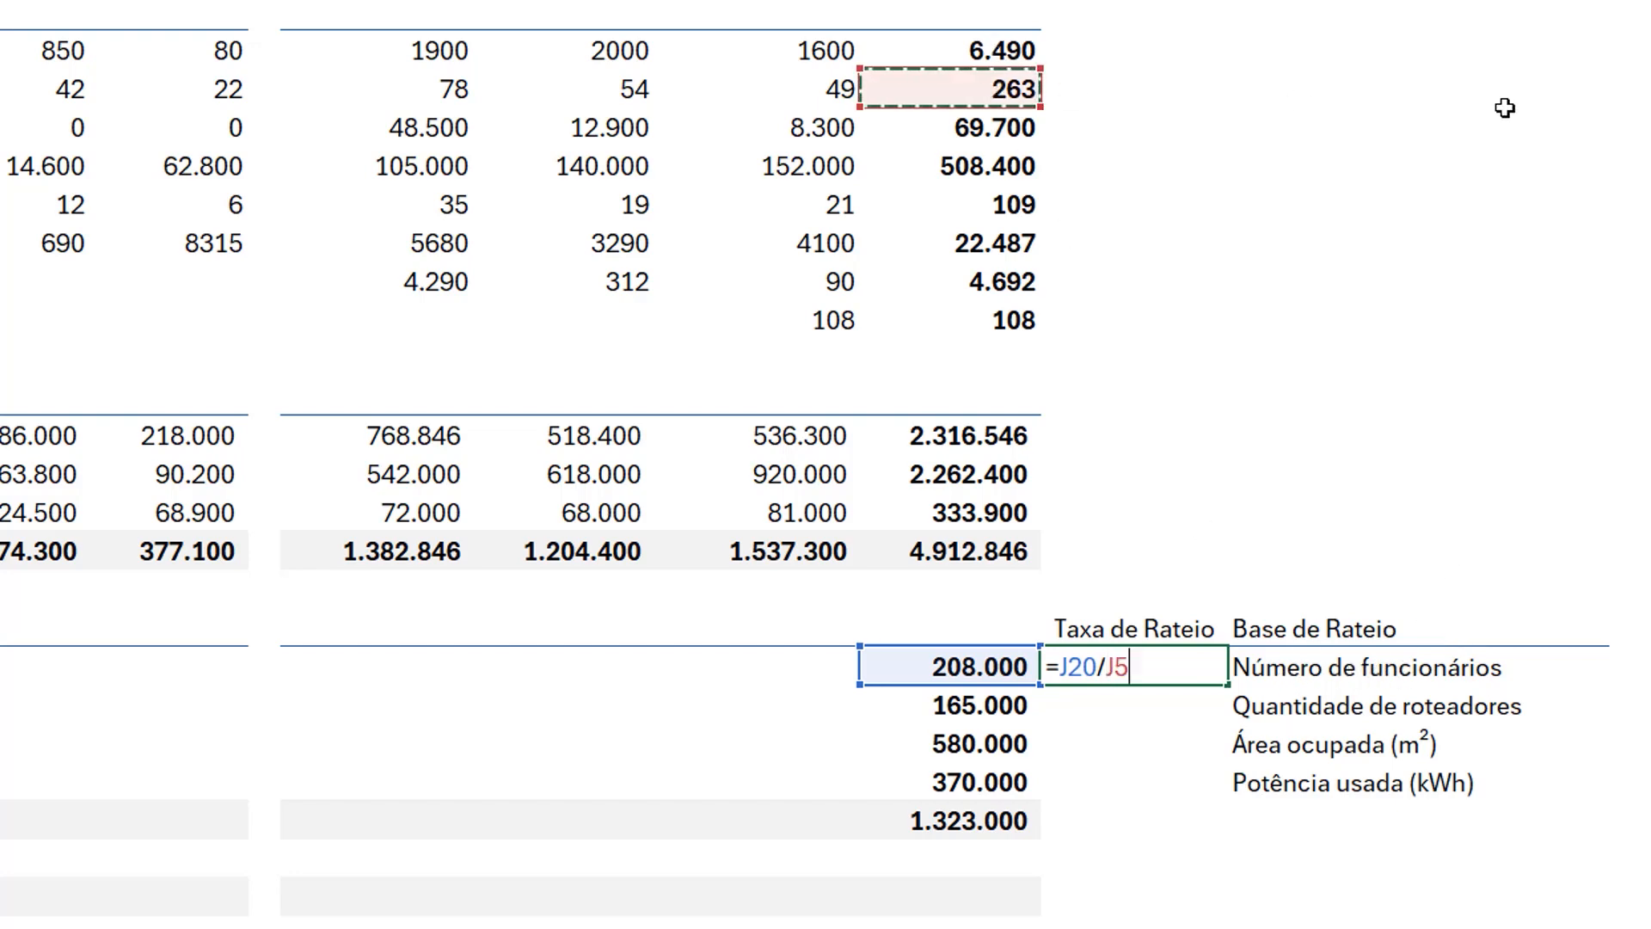
key("Return")
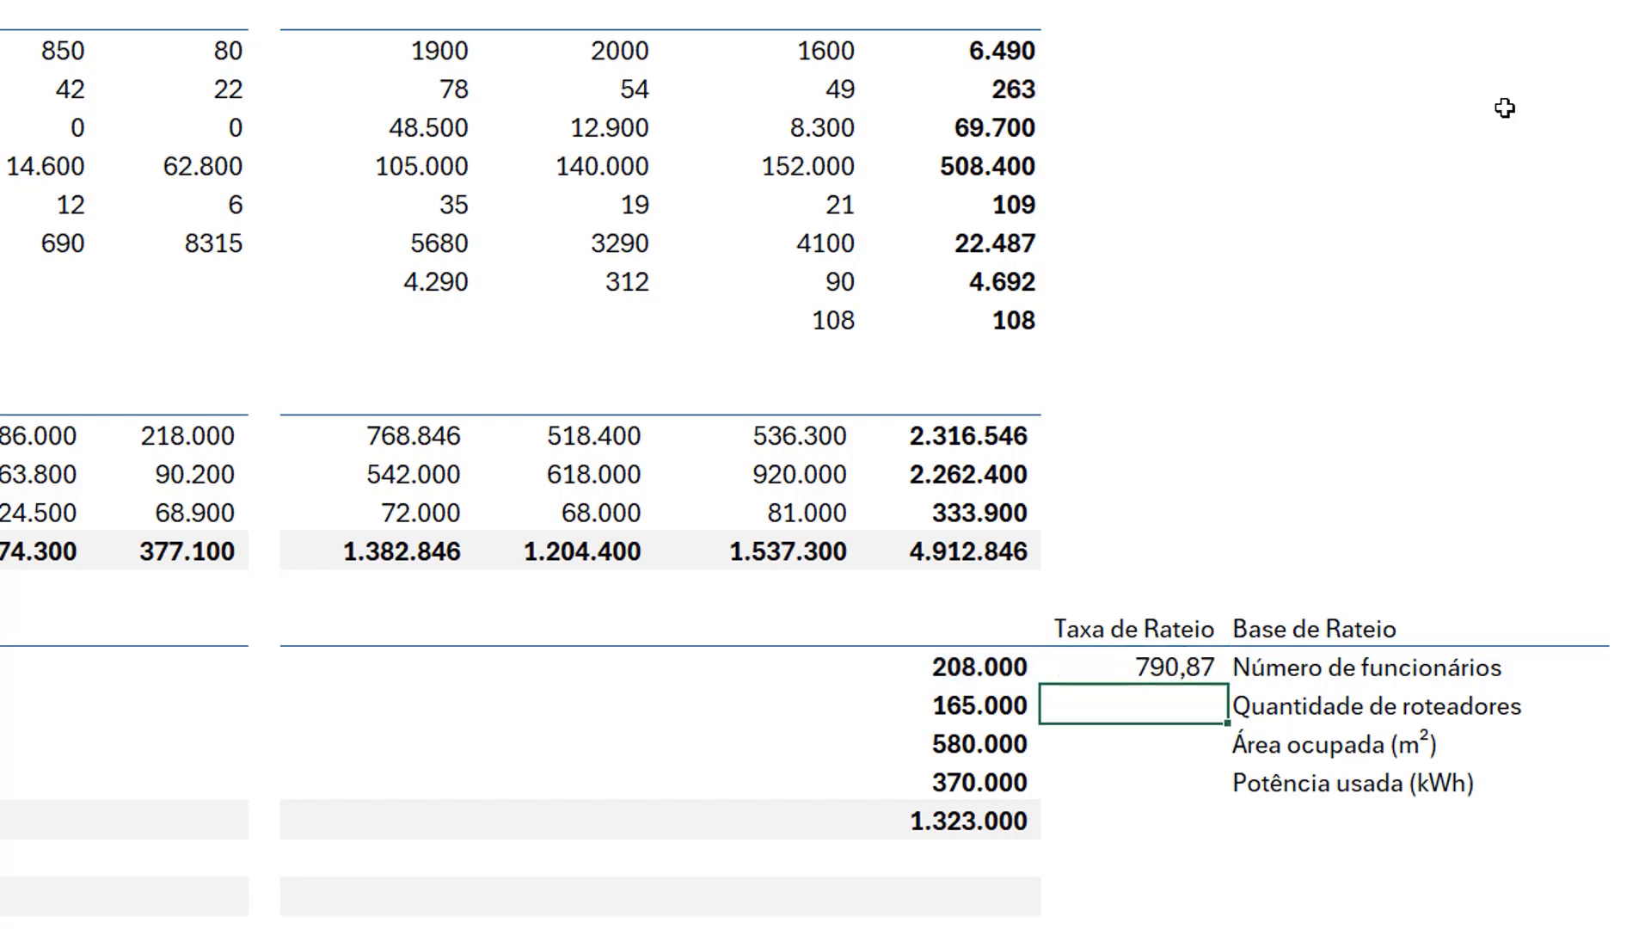
key("Up")
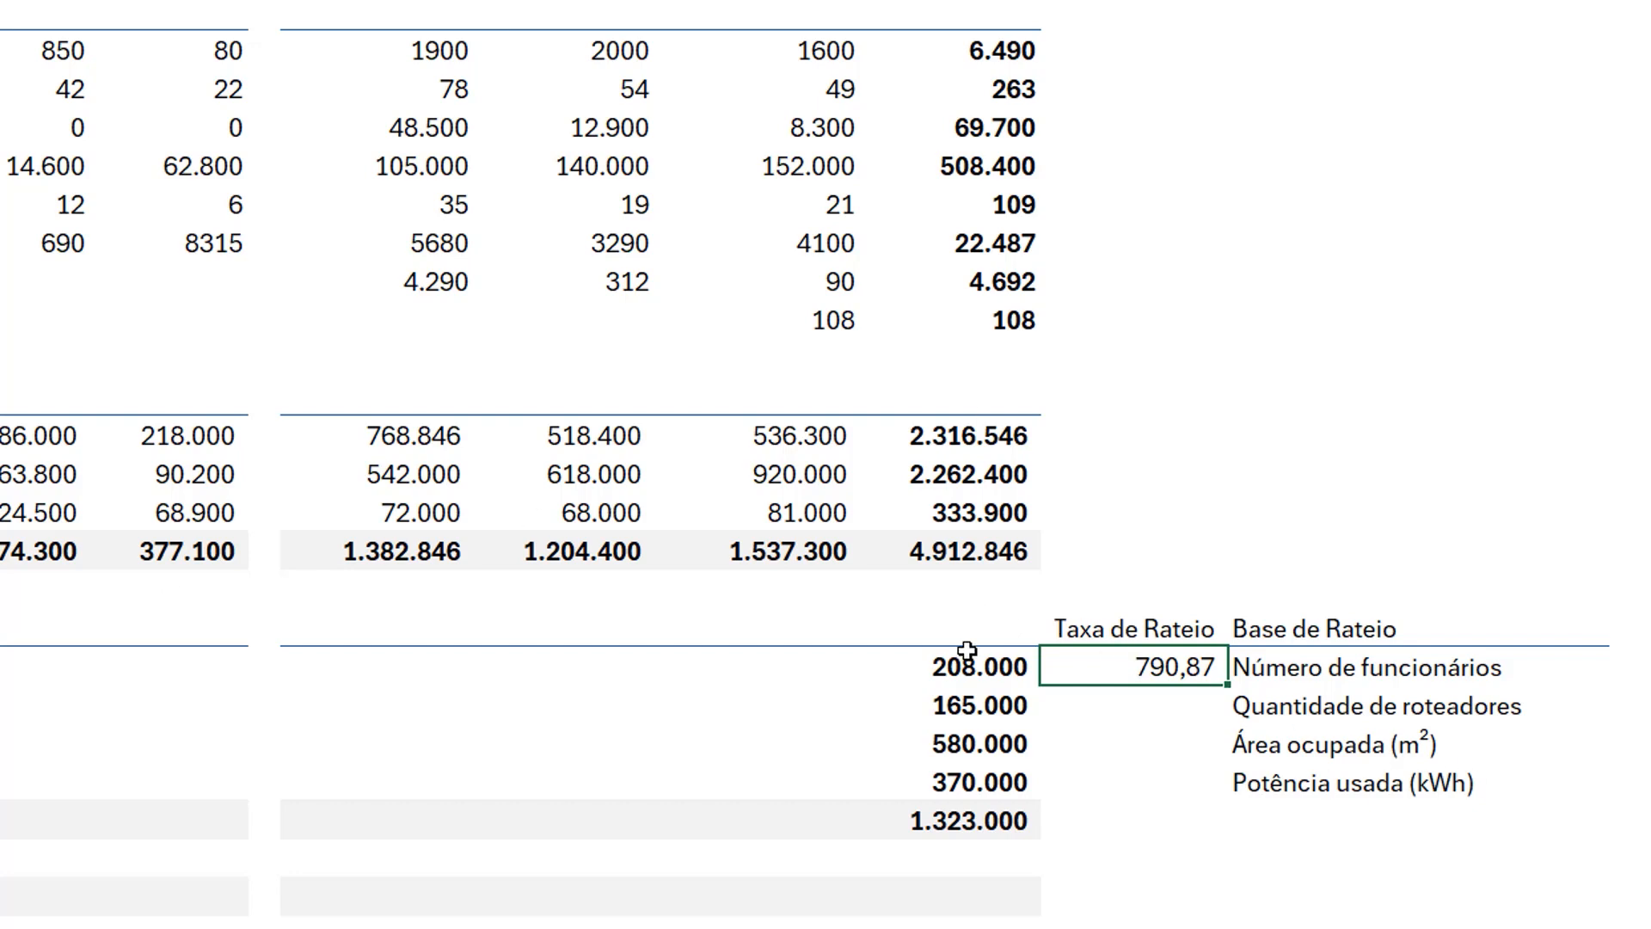
Step: Calculate TI's share of Água in C20 by multiplying the allocation rate by TI's number of employees with =K20*C5
left_click(383, 637)
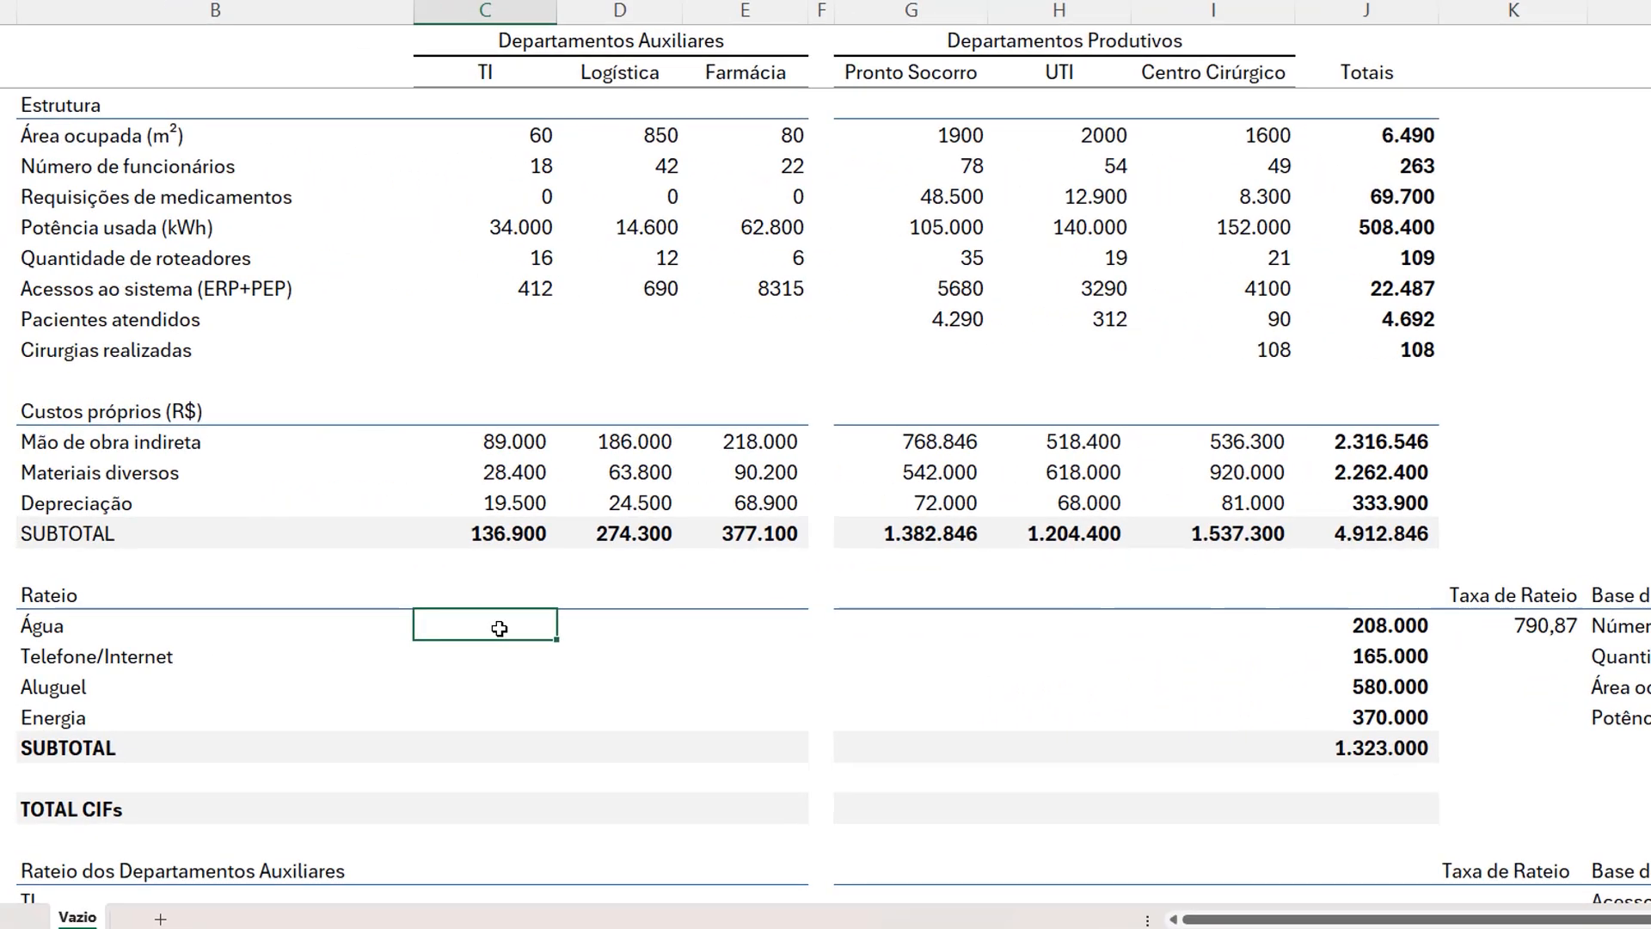
type("=")
left_click(1565, 629)
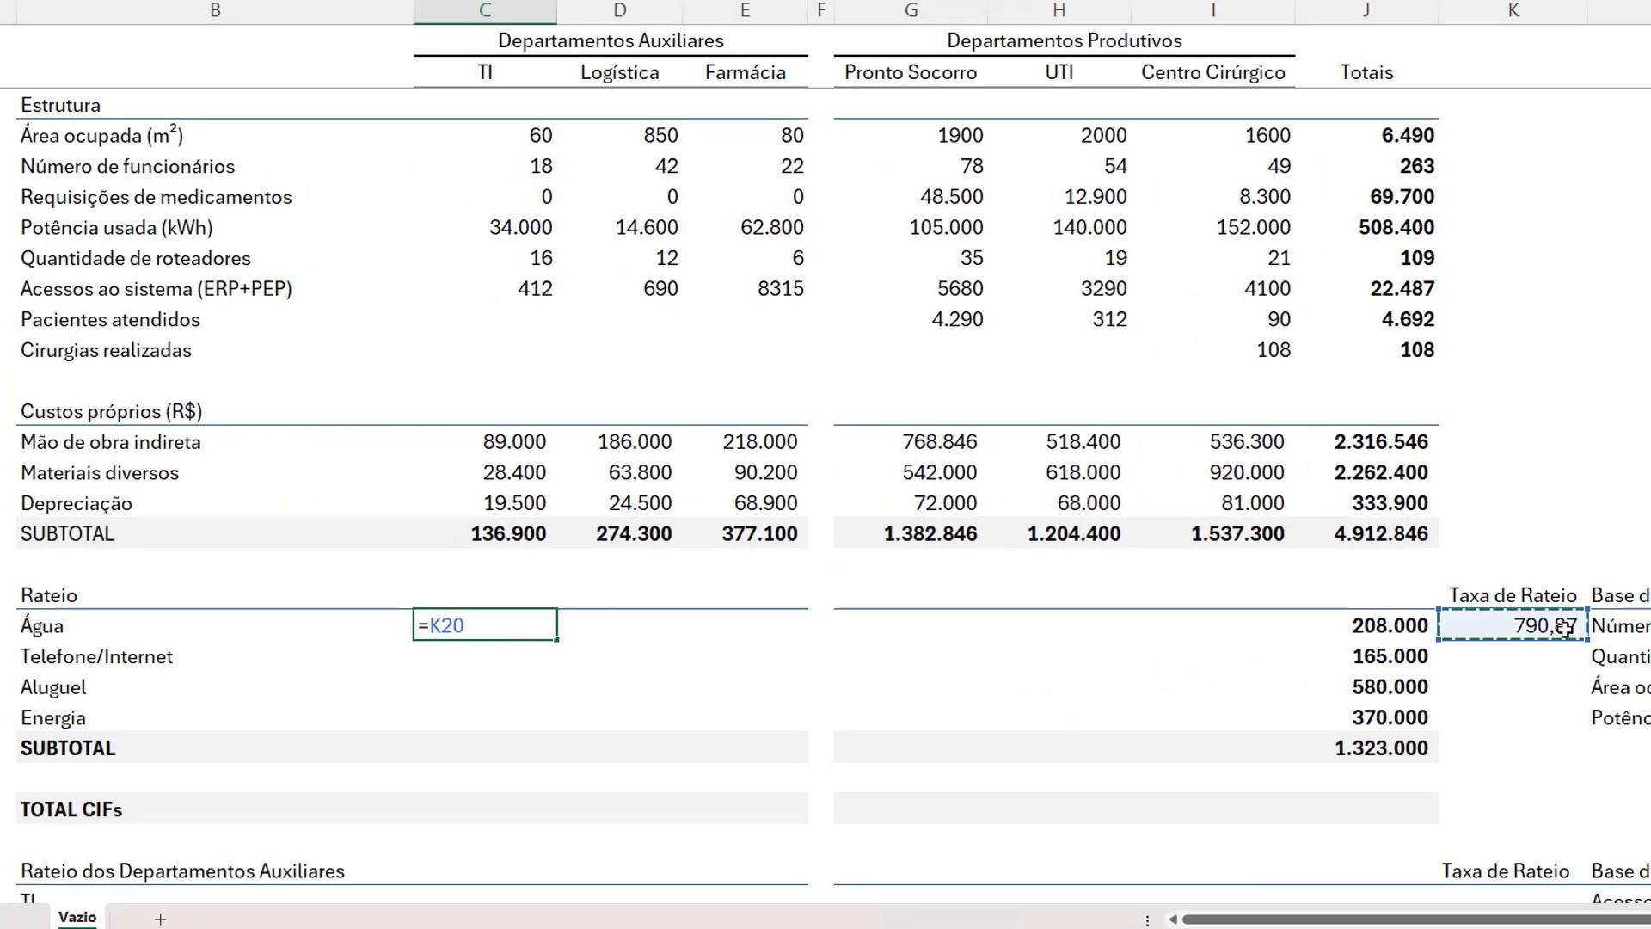
type("*")
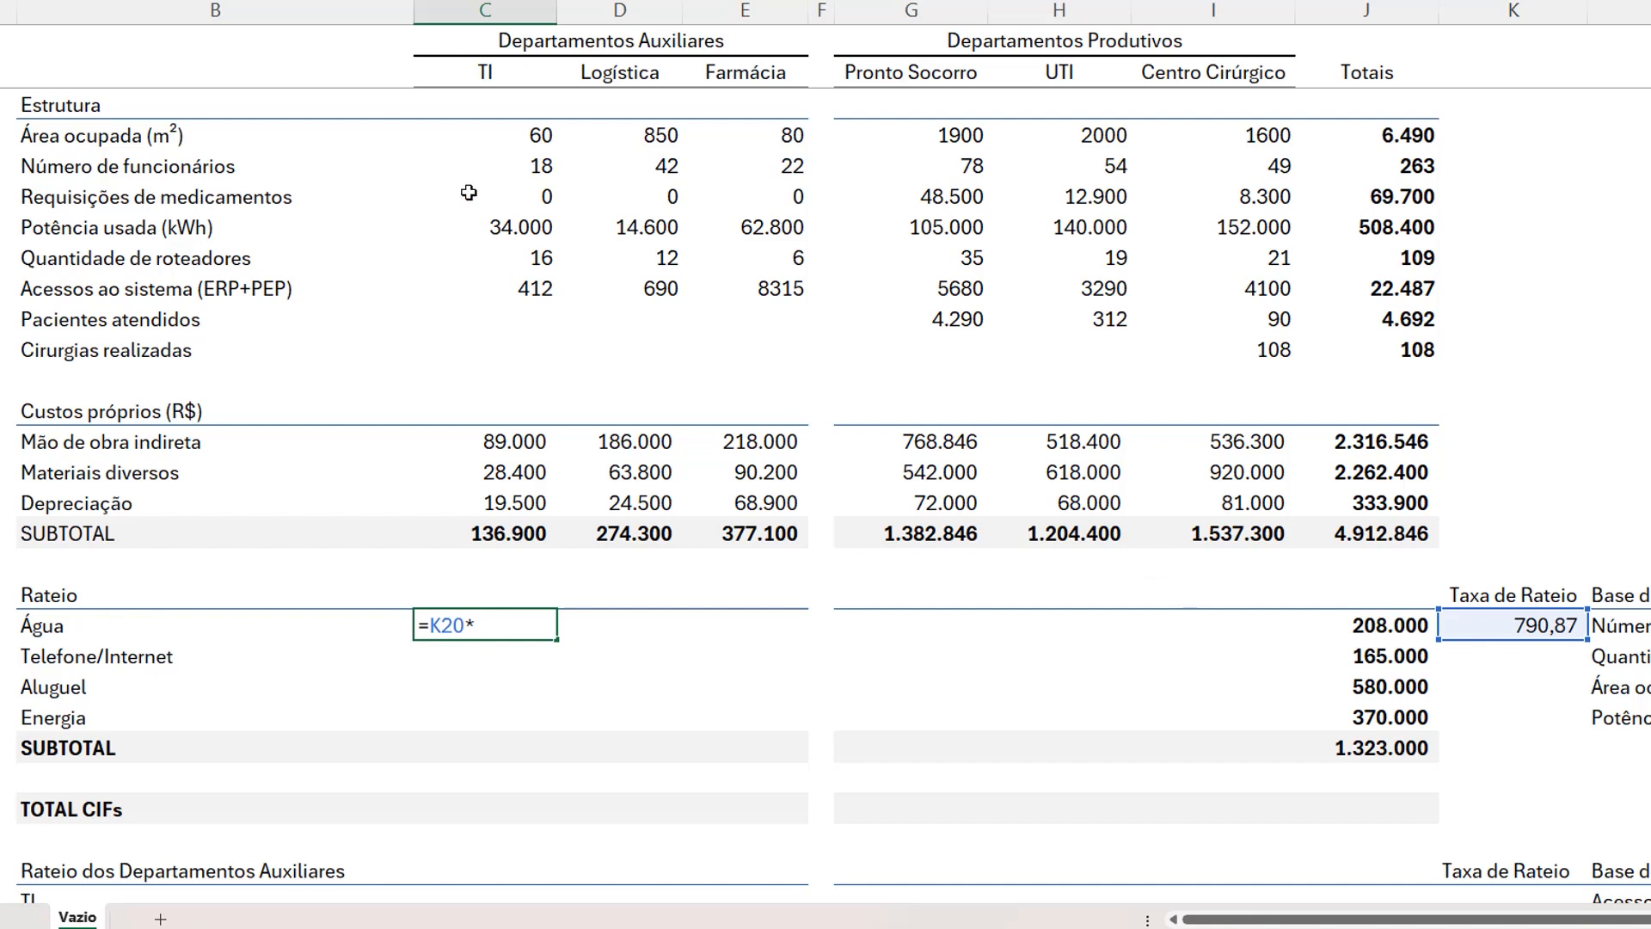
left_click(505, 165)
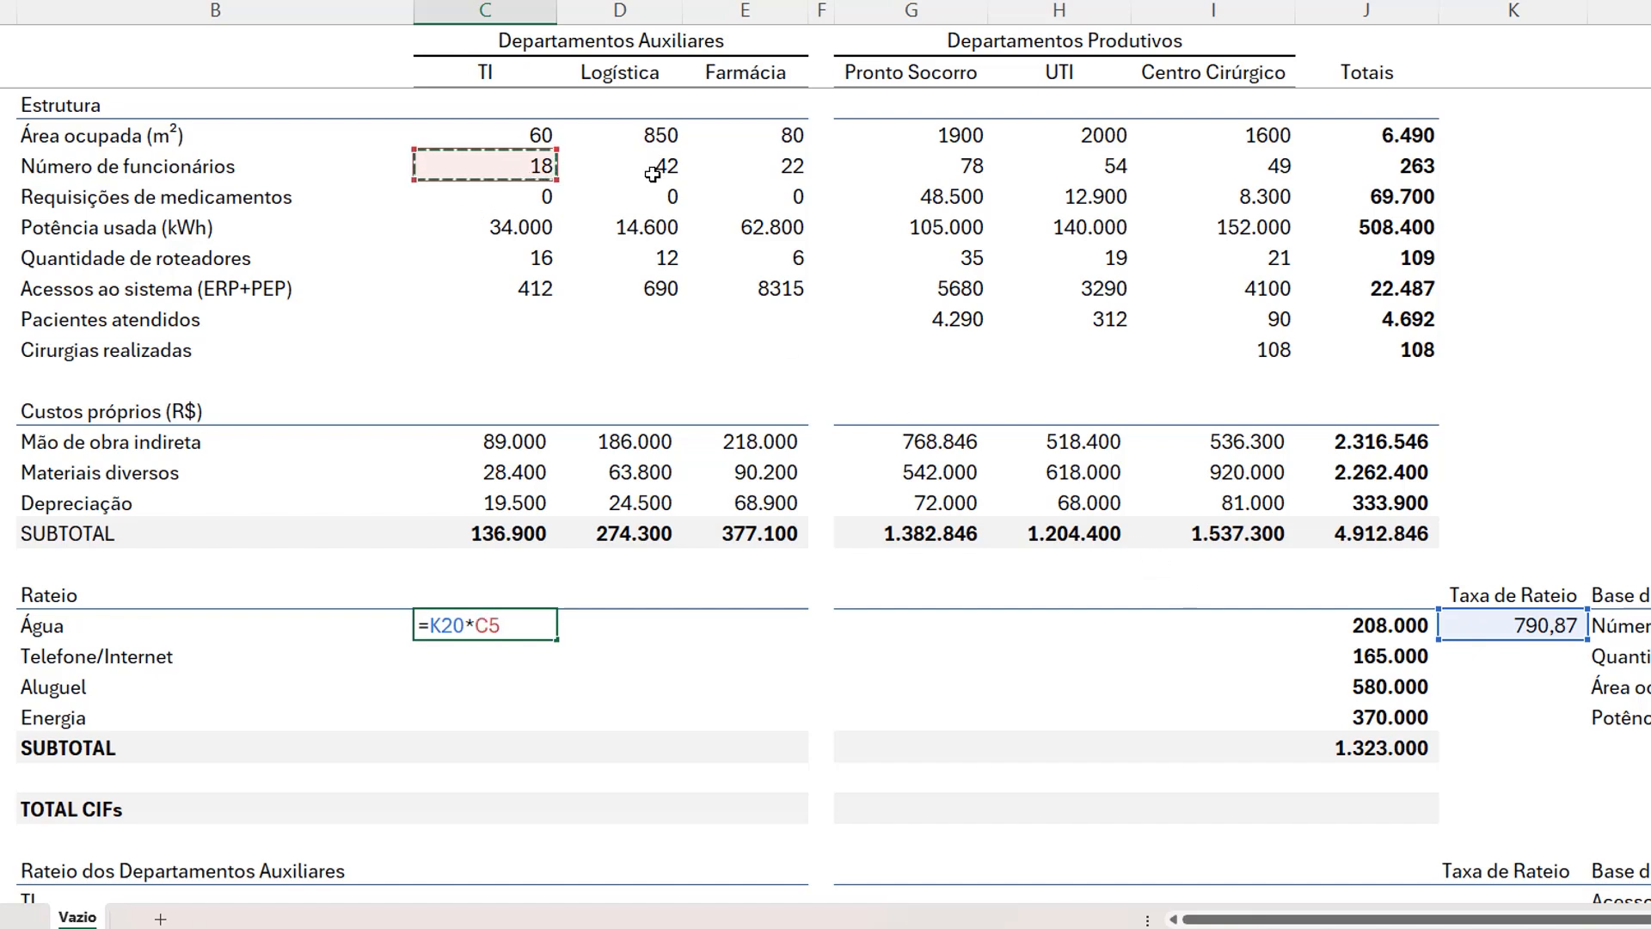
key("Return")
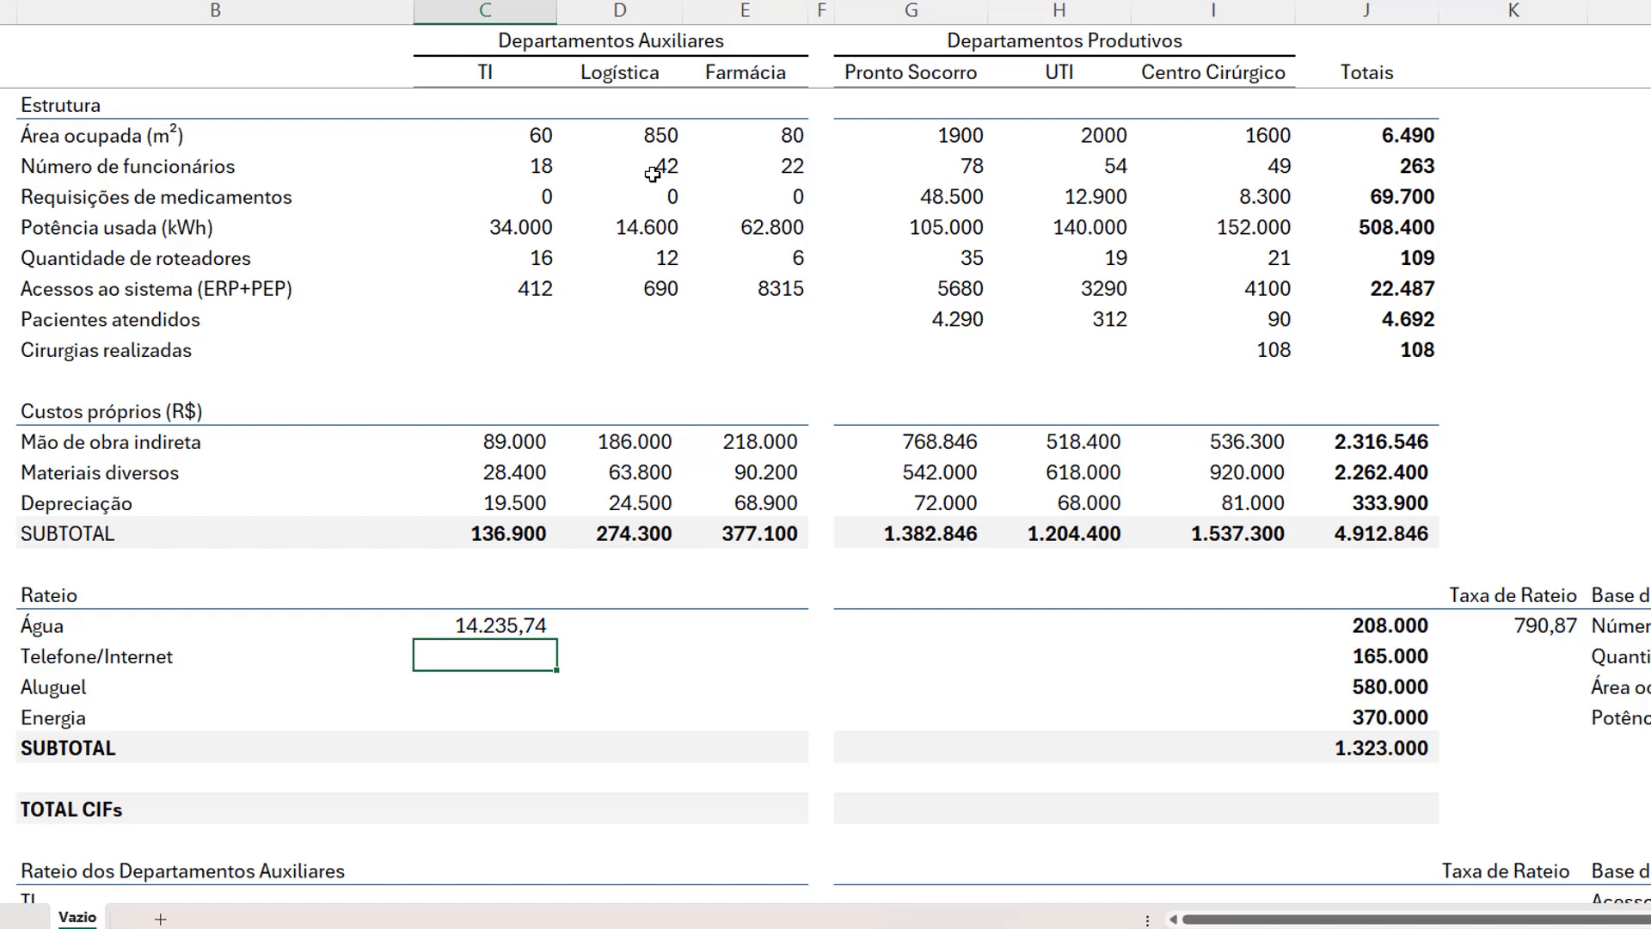
Step: Replace the J5 divisor in the Água rate formula in K20 with a PROCX lookup of the allocation base in L20
left_click(1514, 626)
left_click(520, 651)
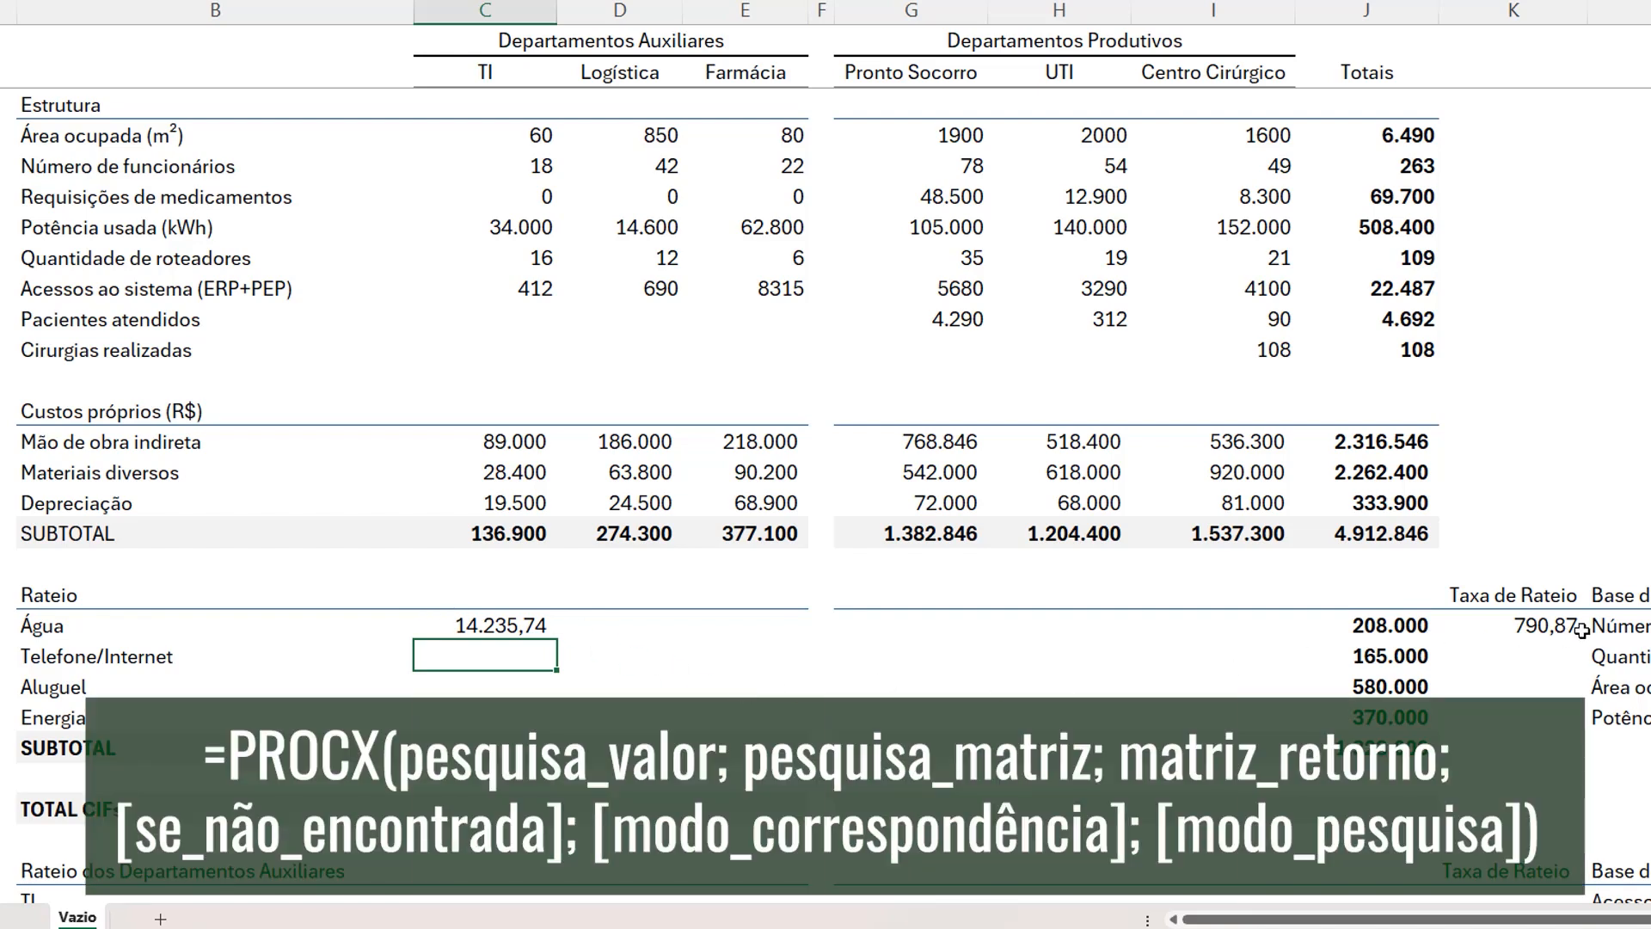
left_click(1543, 621)
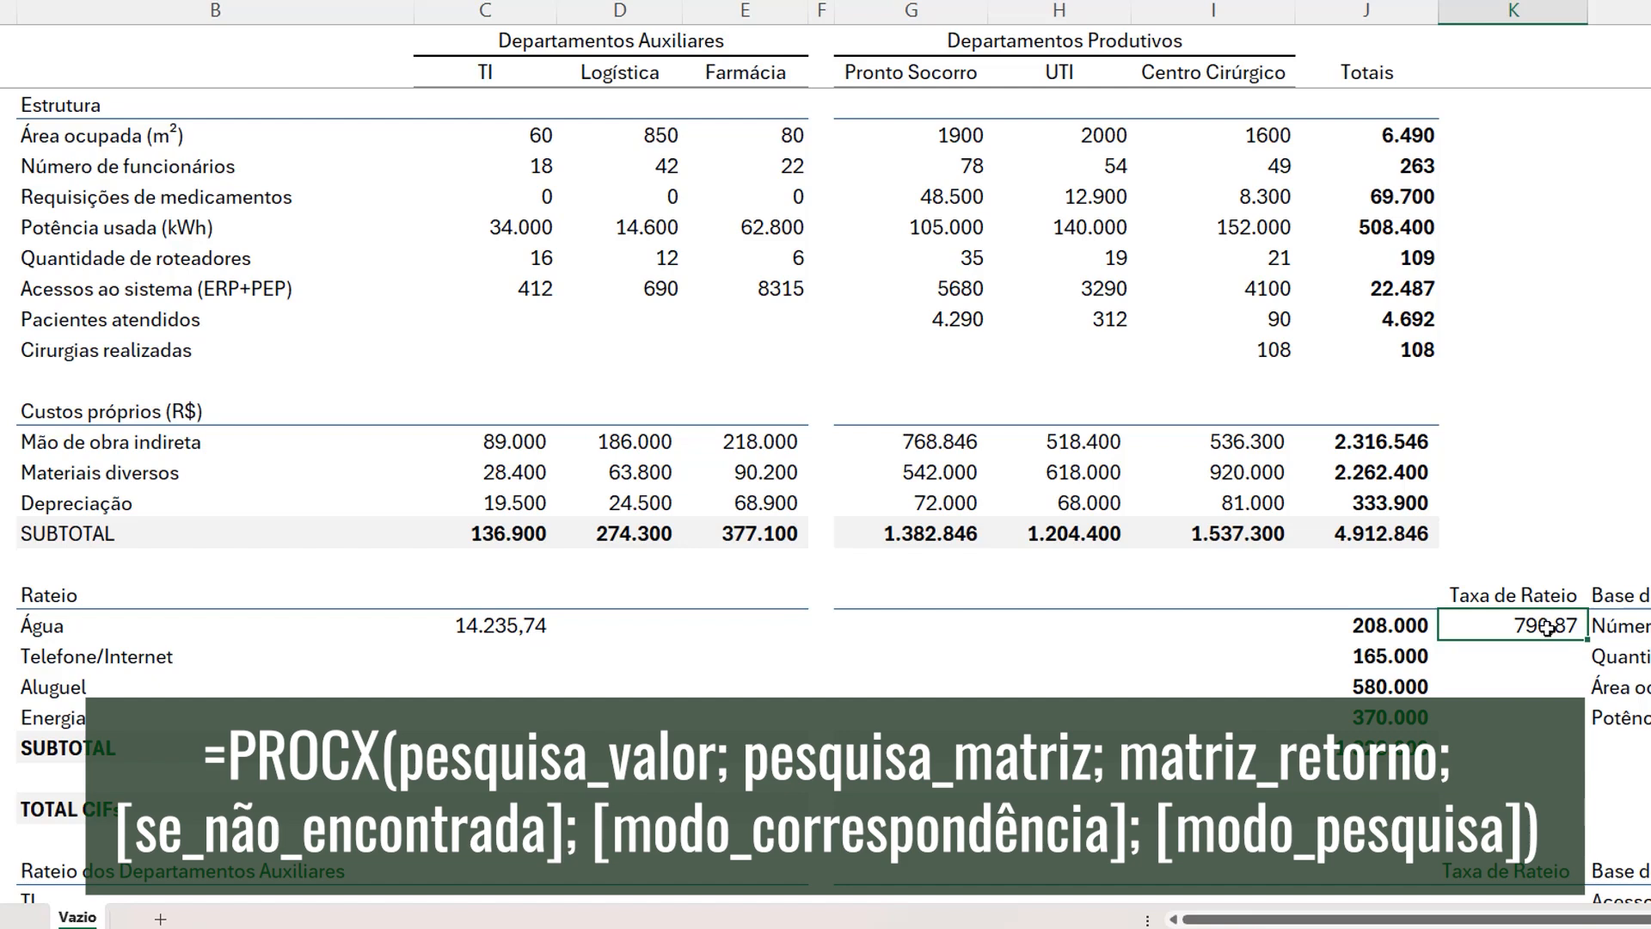
double_click(1548, 628)
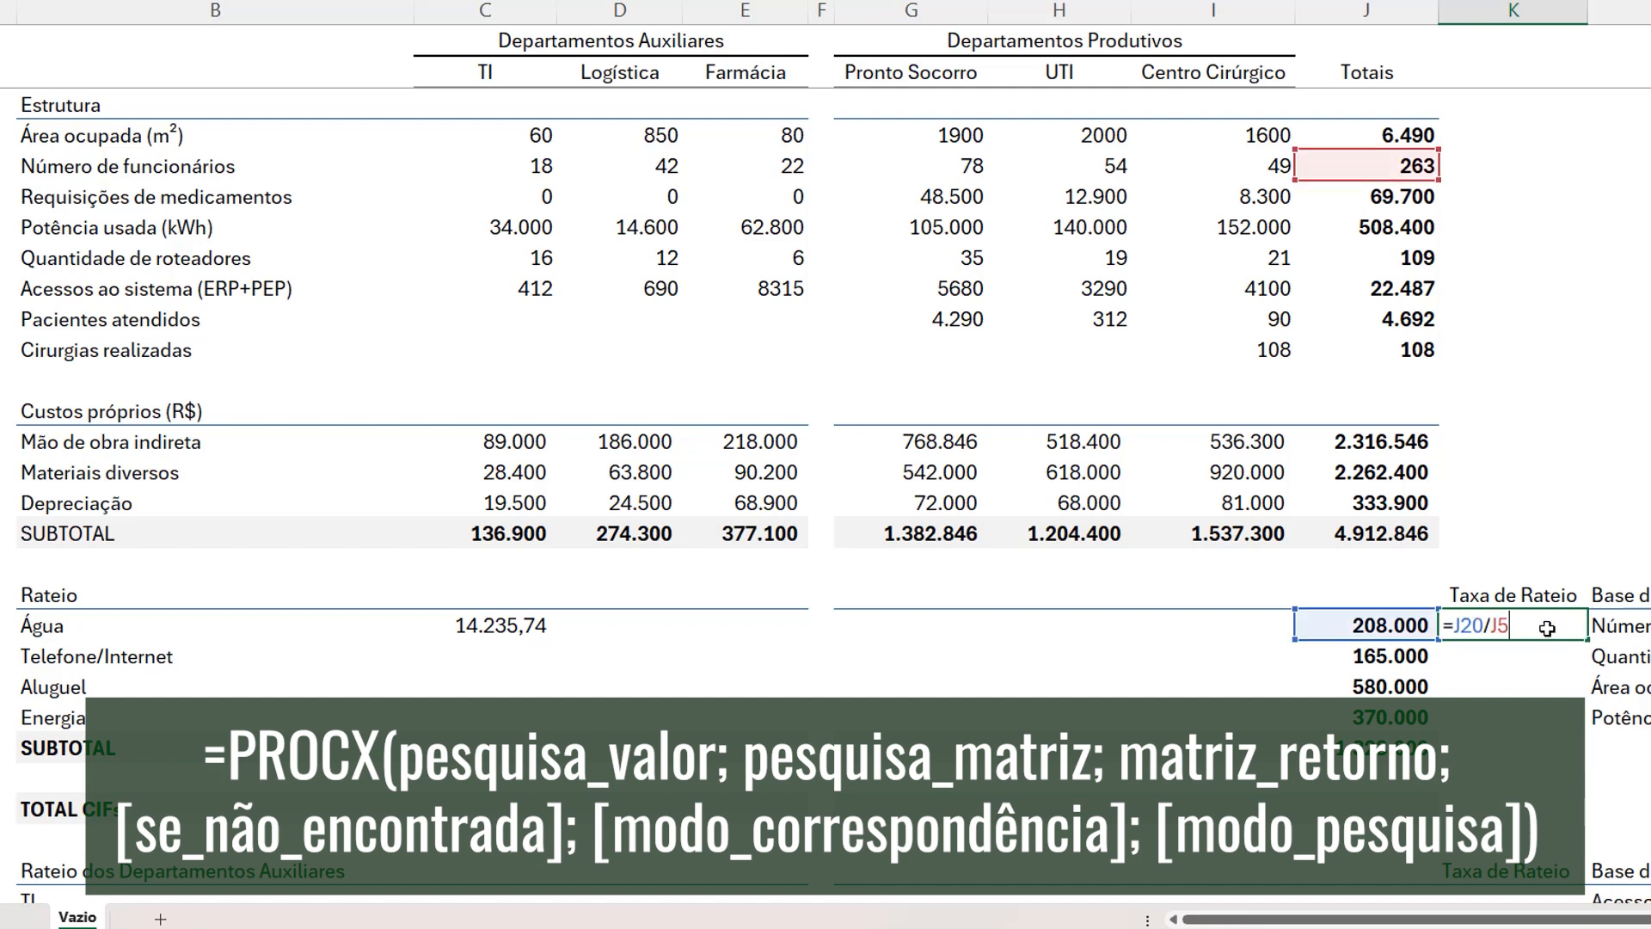
key("BackSpace")
key("BackSpace")
key("BackSpace")
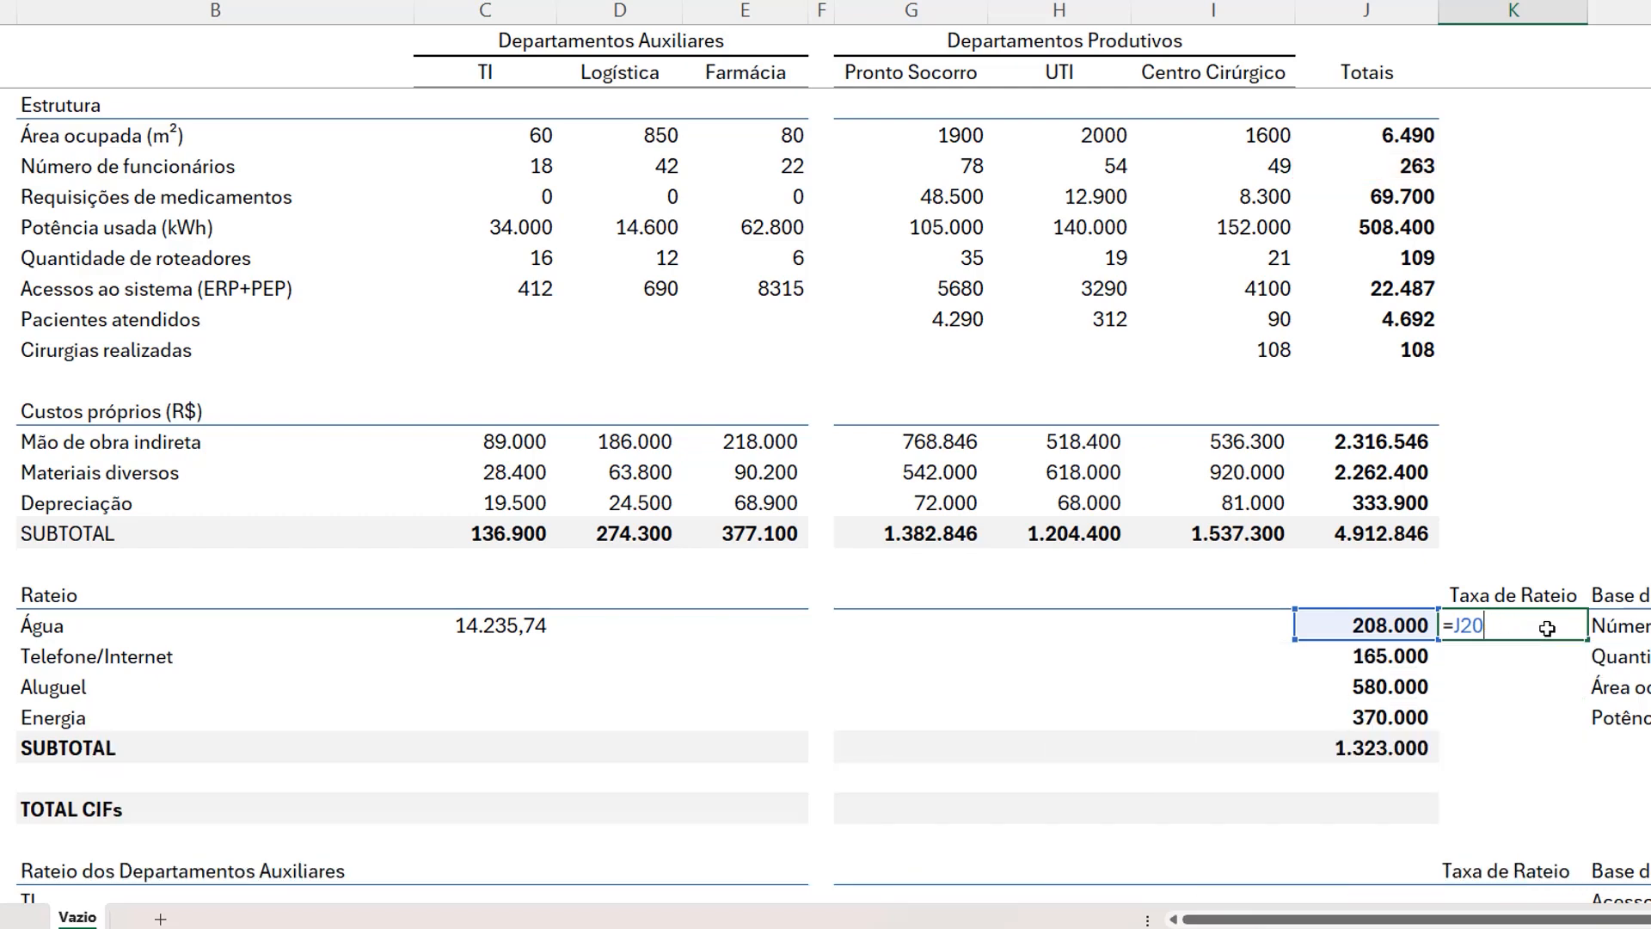
type("/PROCX(")
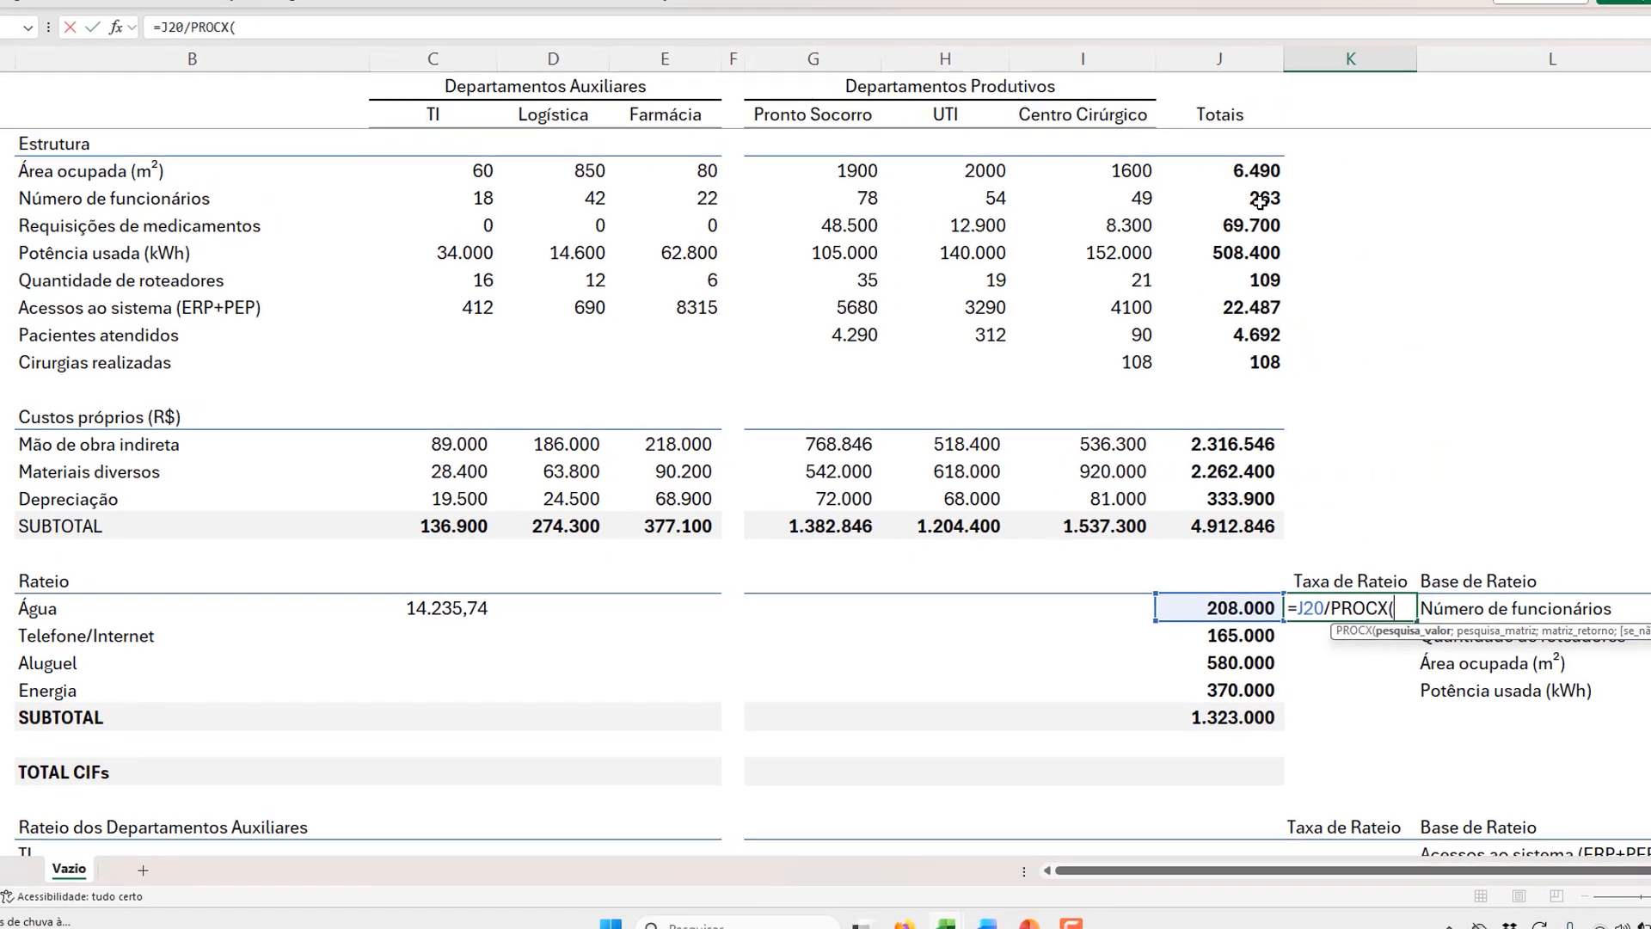
left_click(1519, 600)
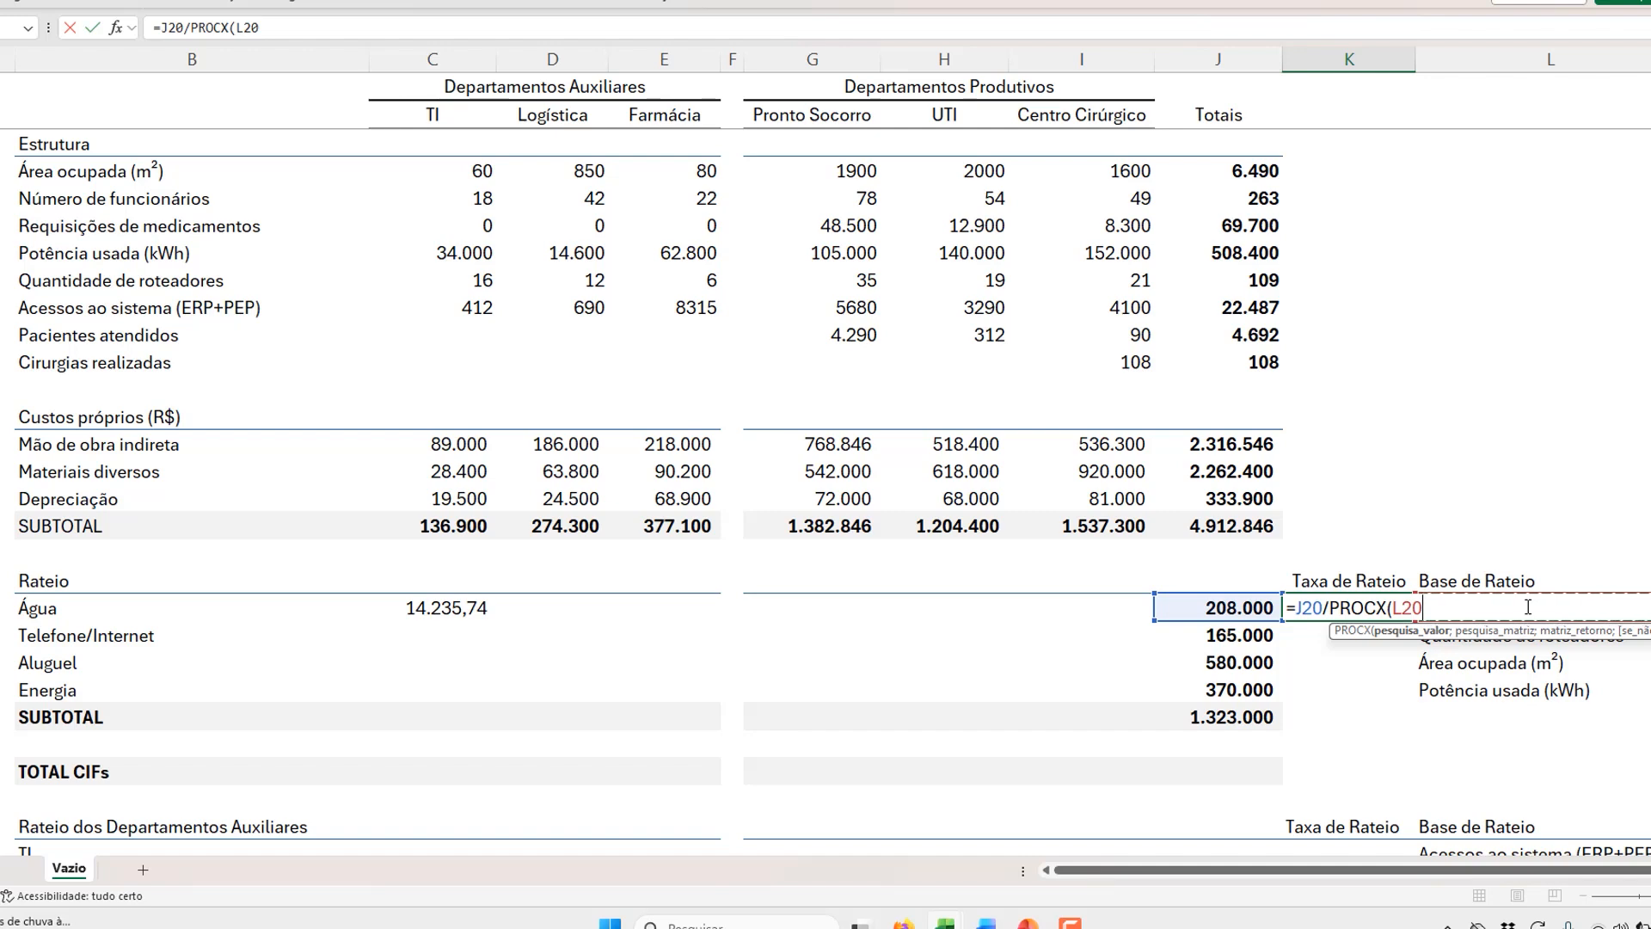
type(";")
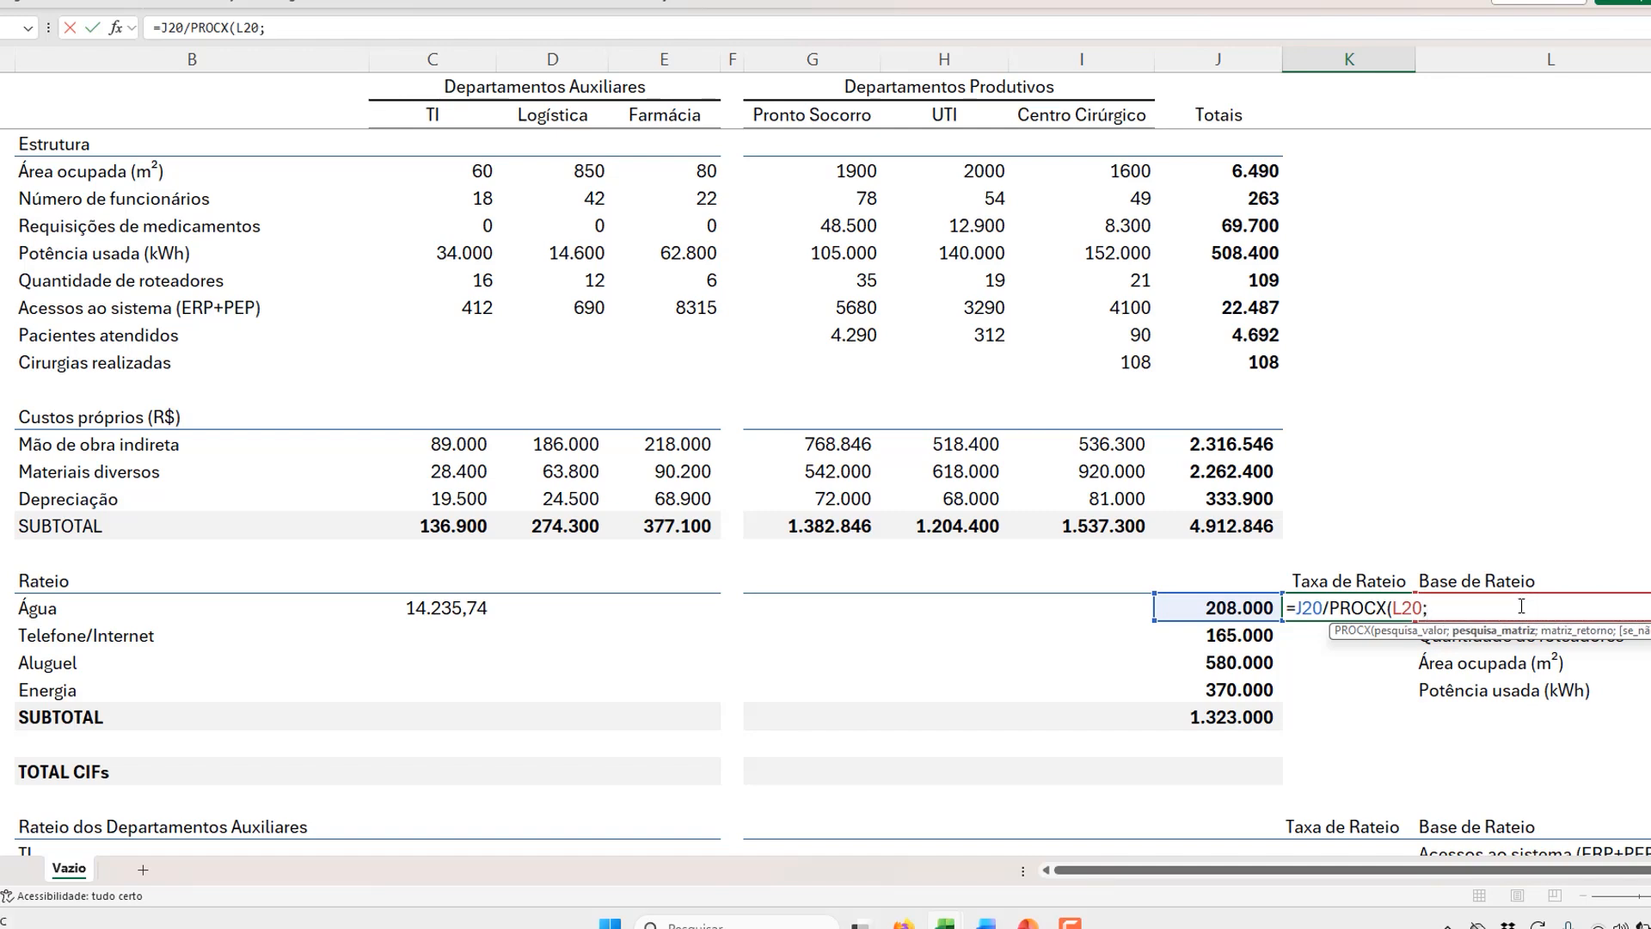
Step: Complete K20's lookup with search range $B$4:$B$11 and return range $J$4:$J$11, and copy the formula down to K23
left_click_drag(208, 169, 192, 365)
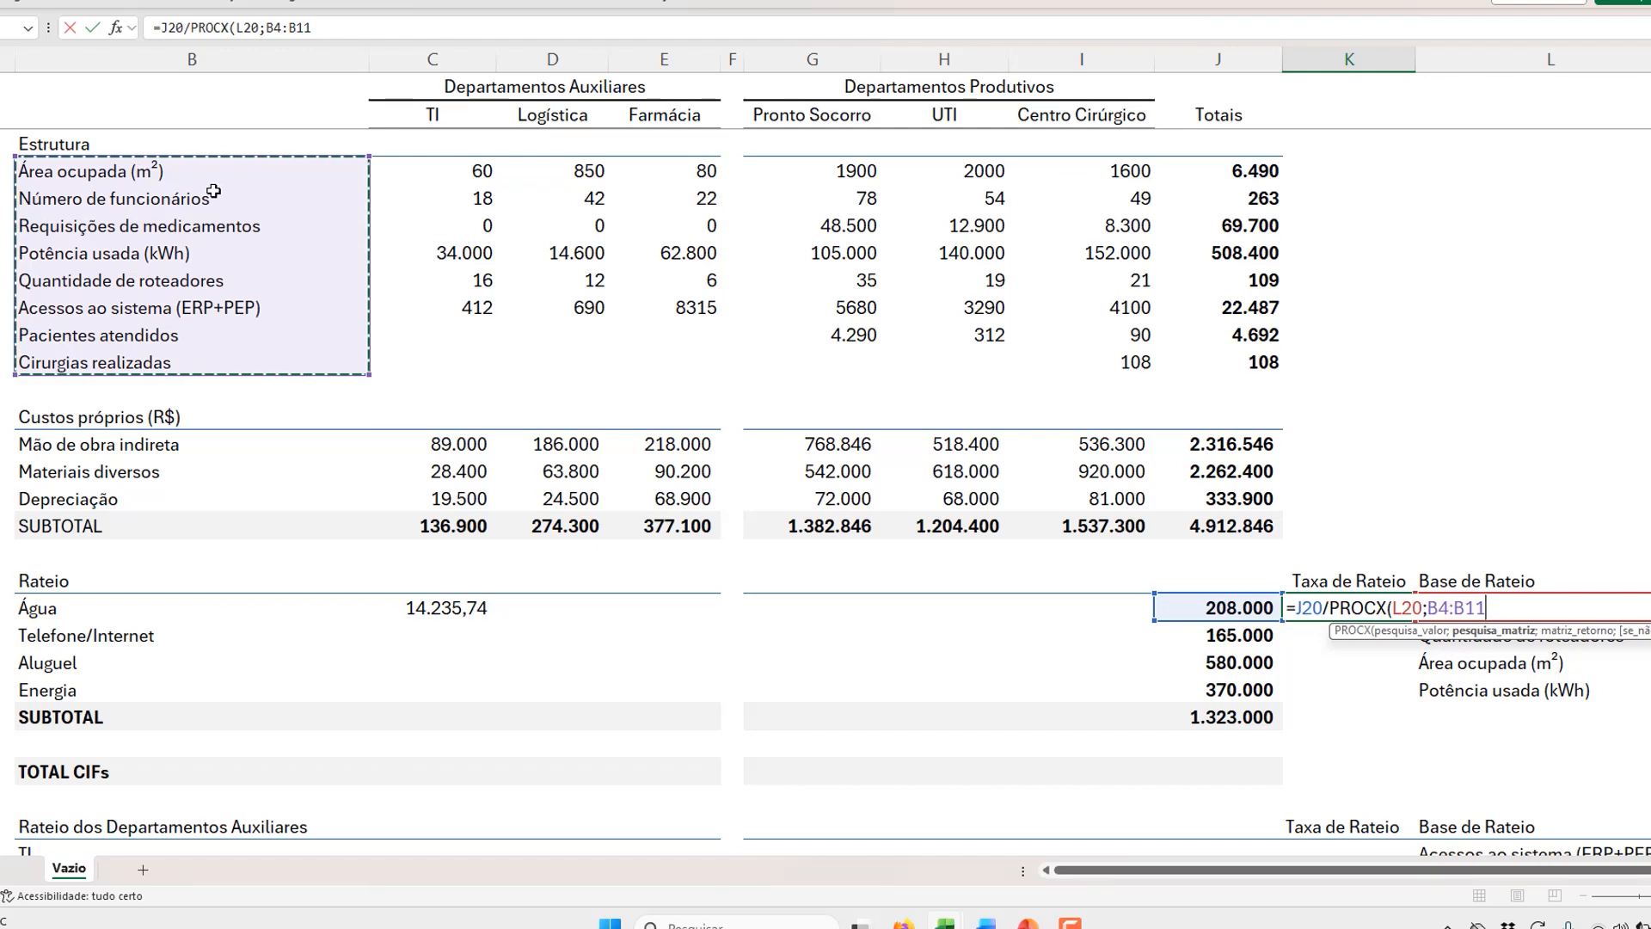
key("F4")
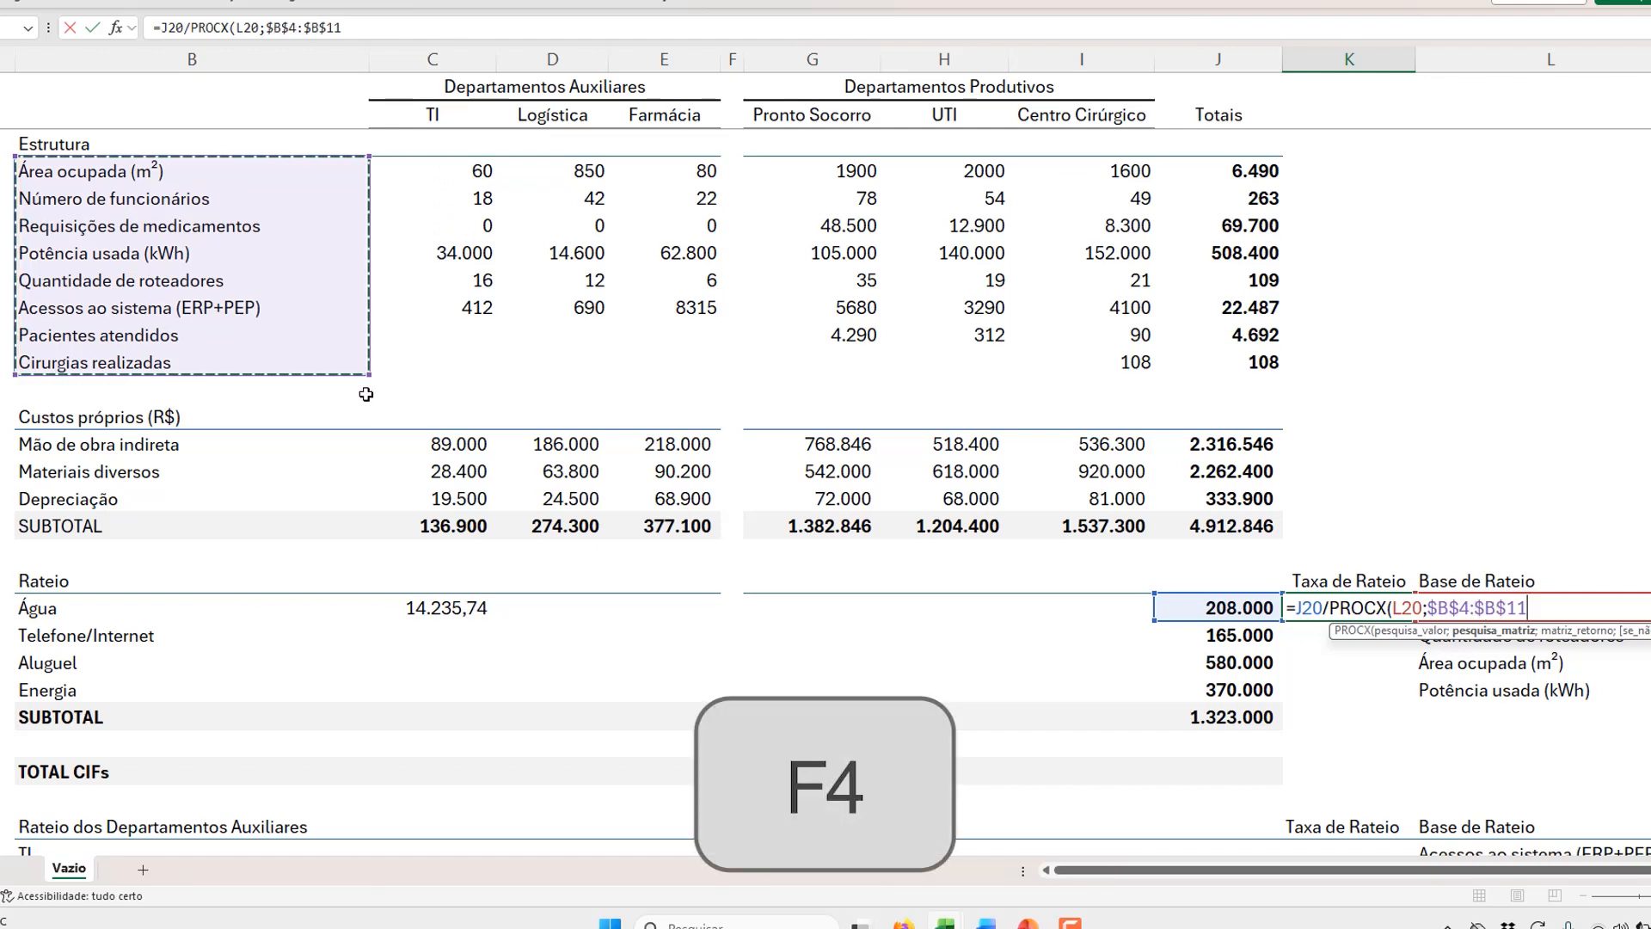
type(";")
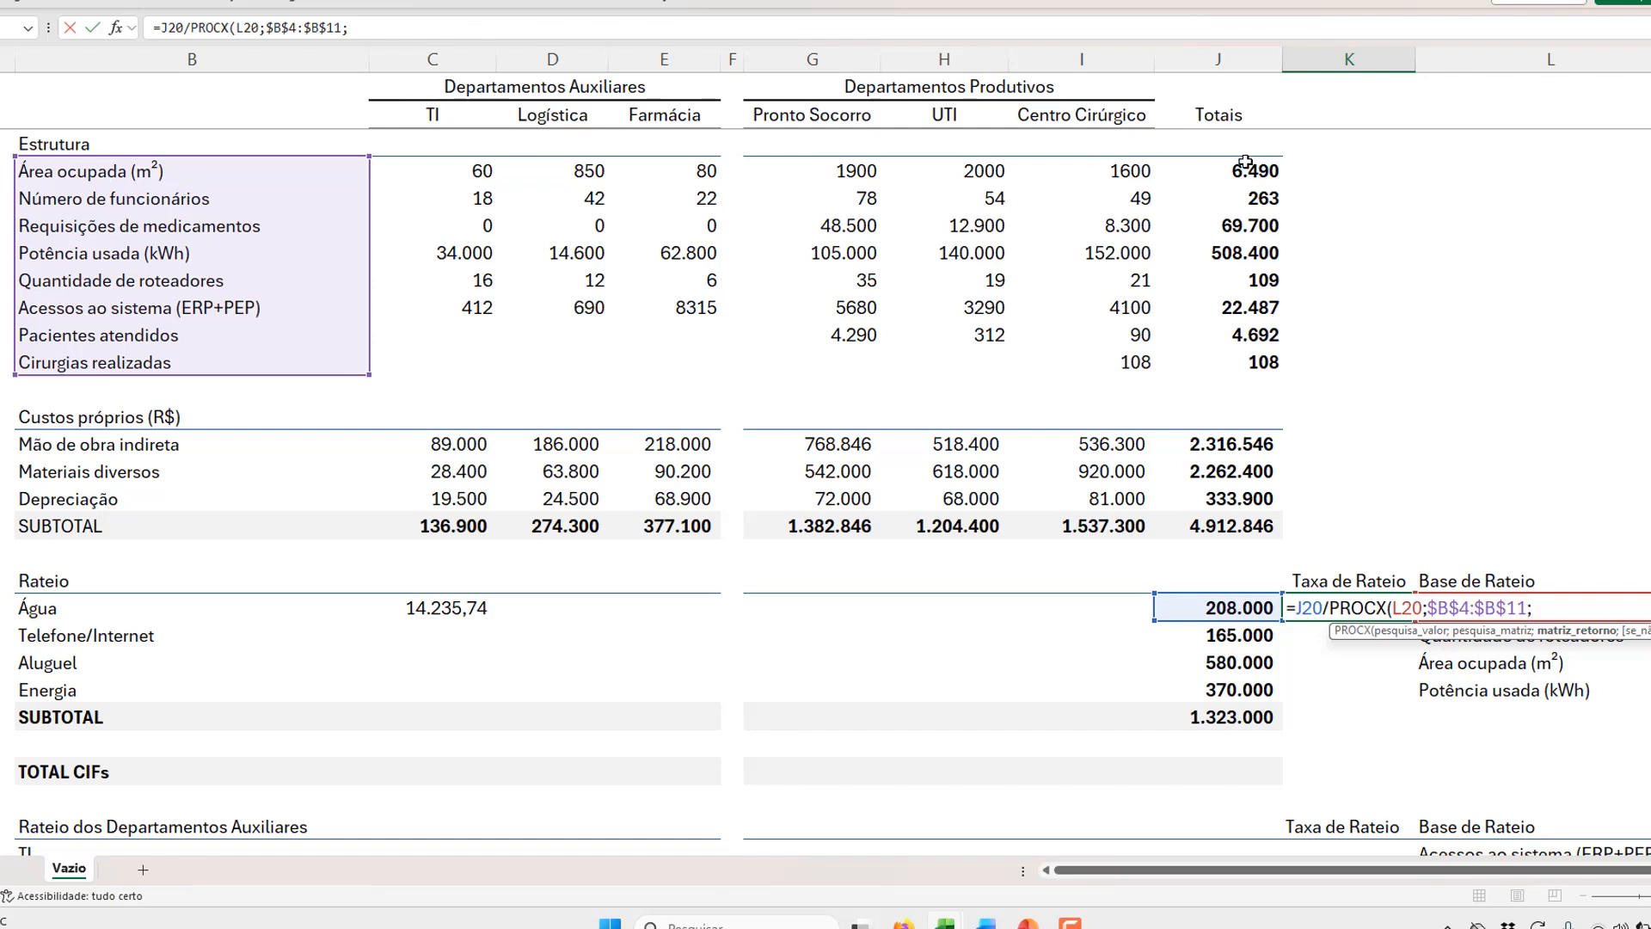
left_click_drag(1245, 162, 1271, 365)
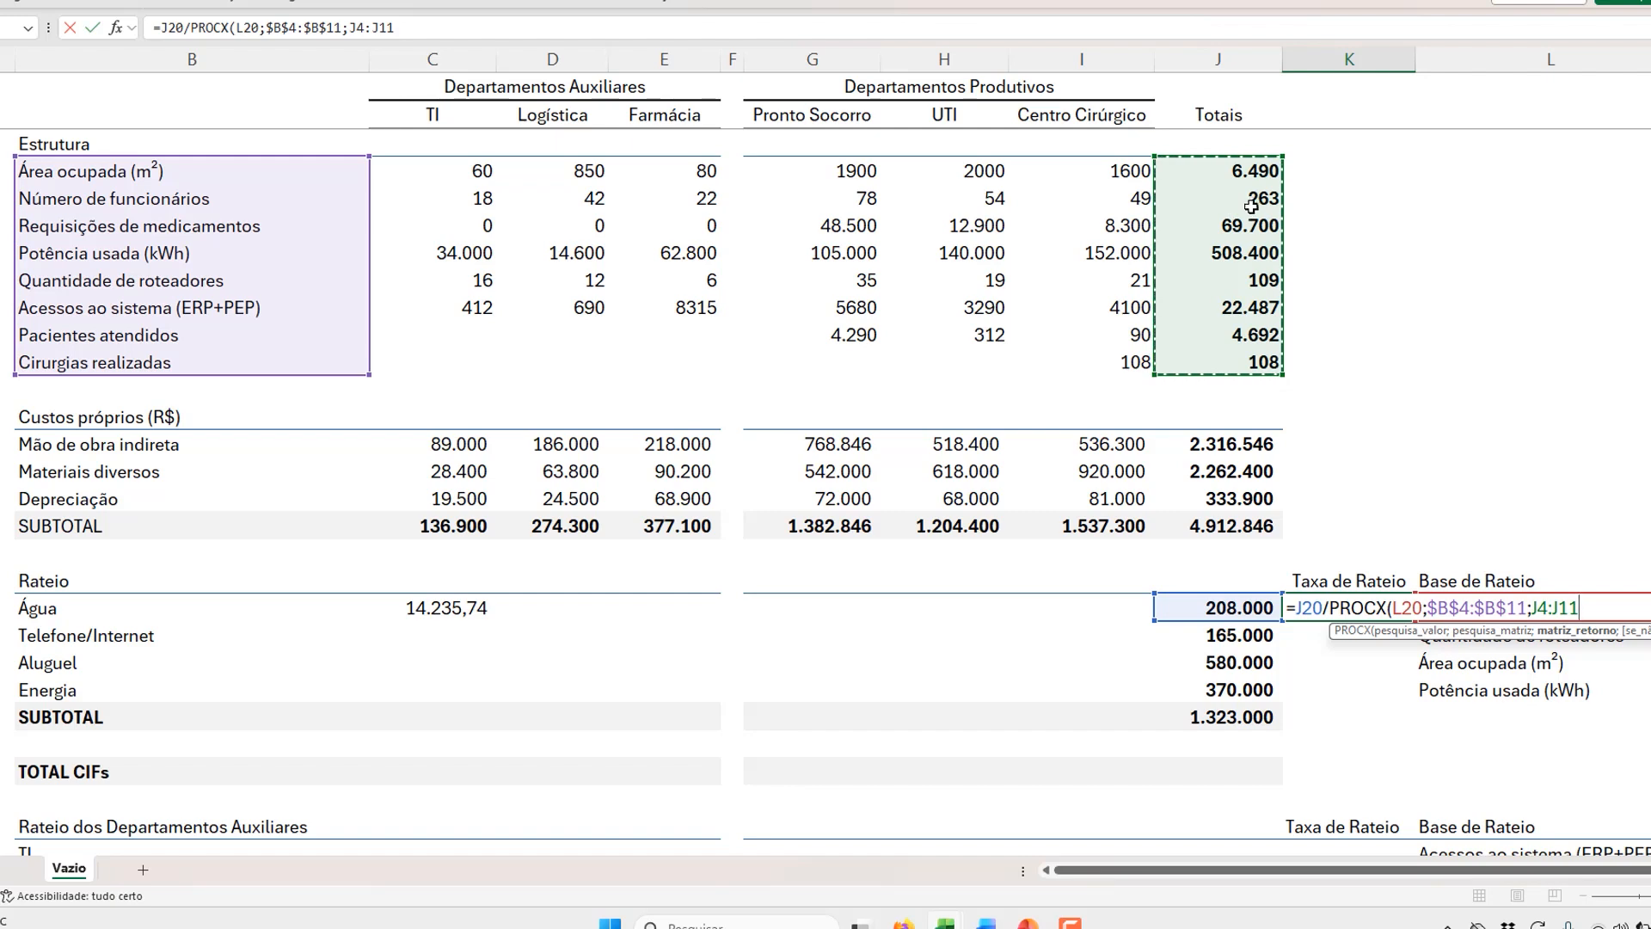
key("F4")
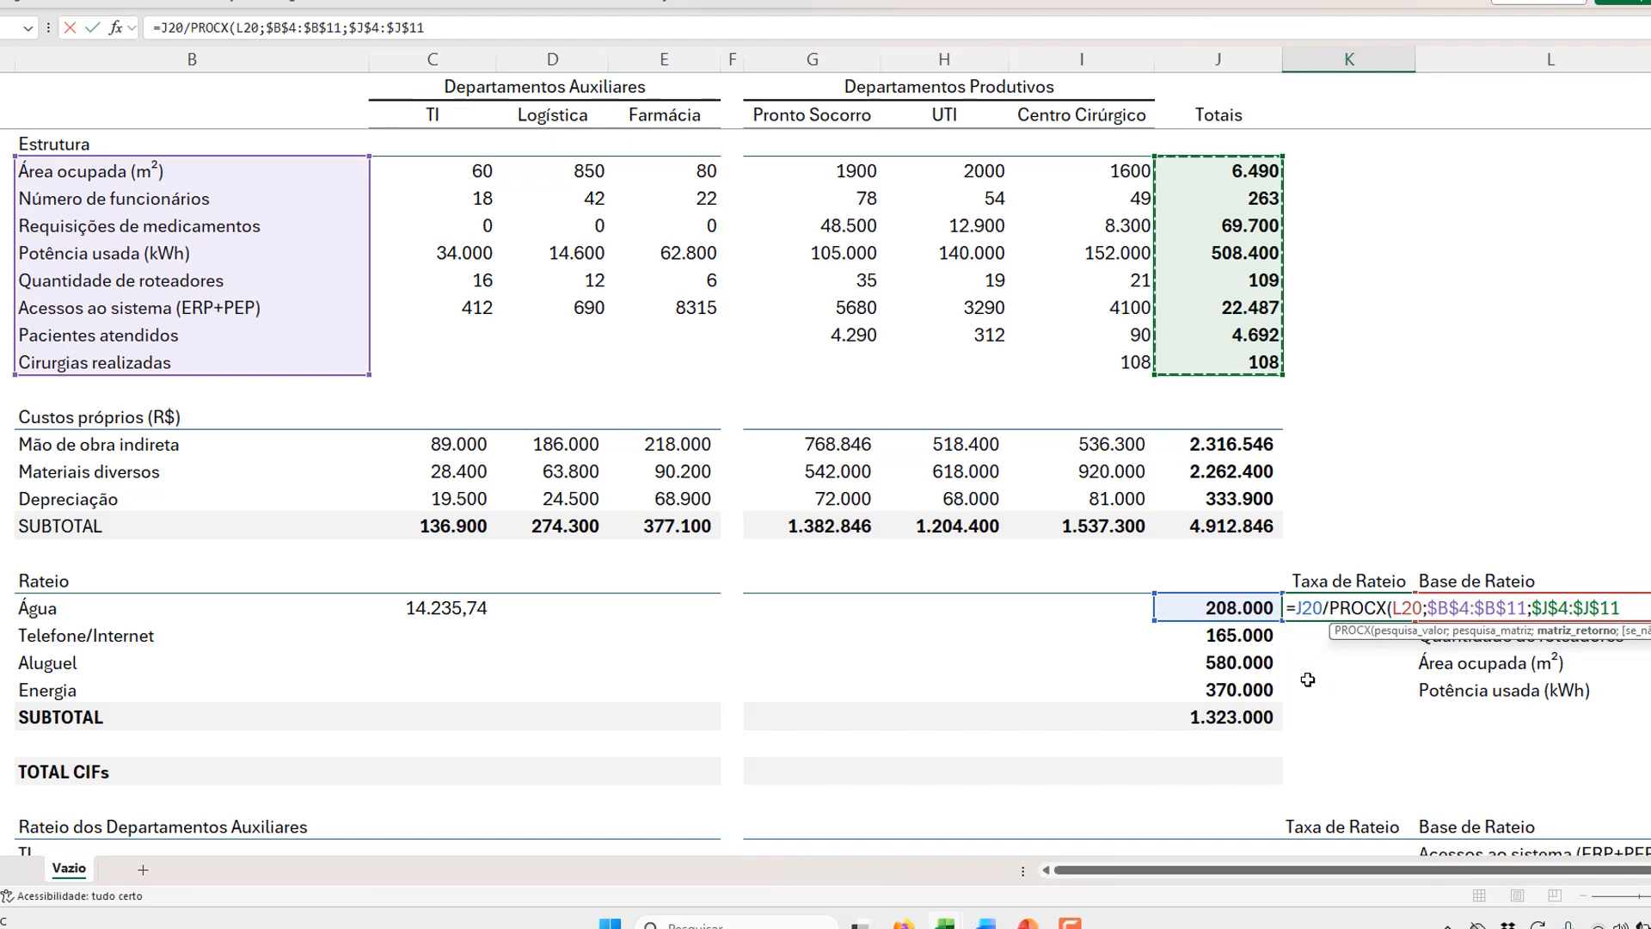
key("Return")
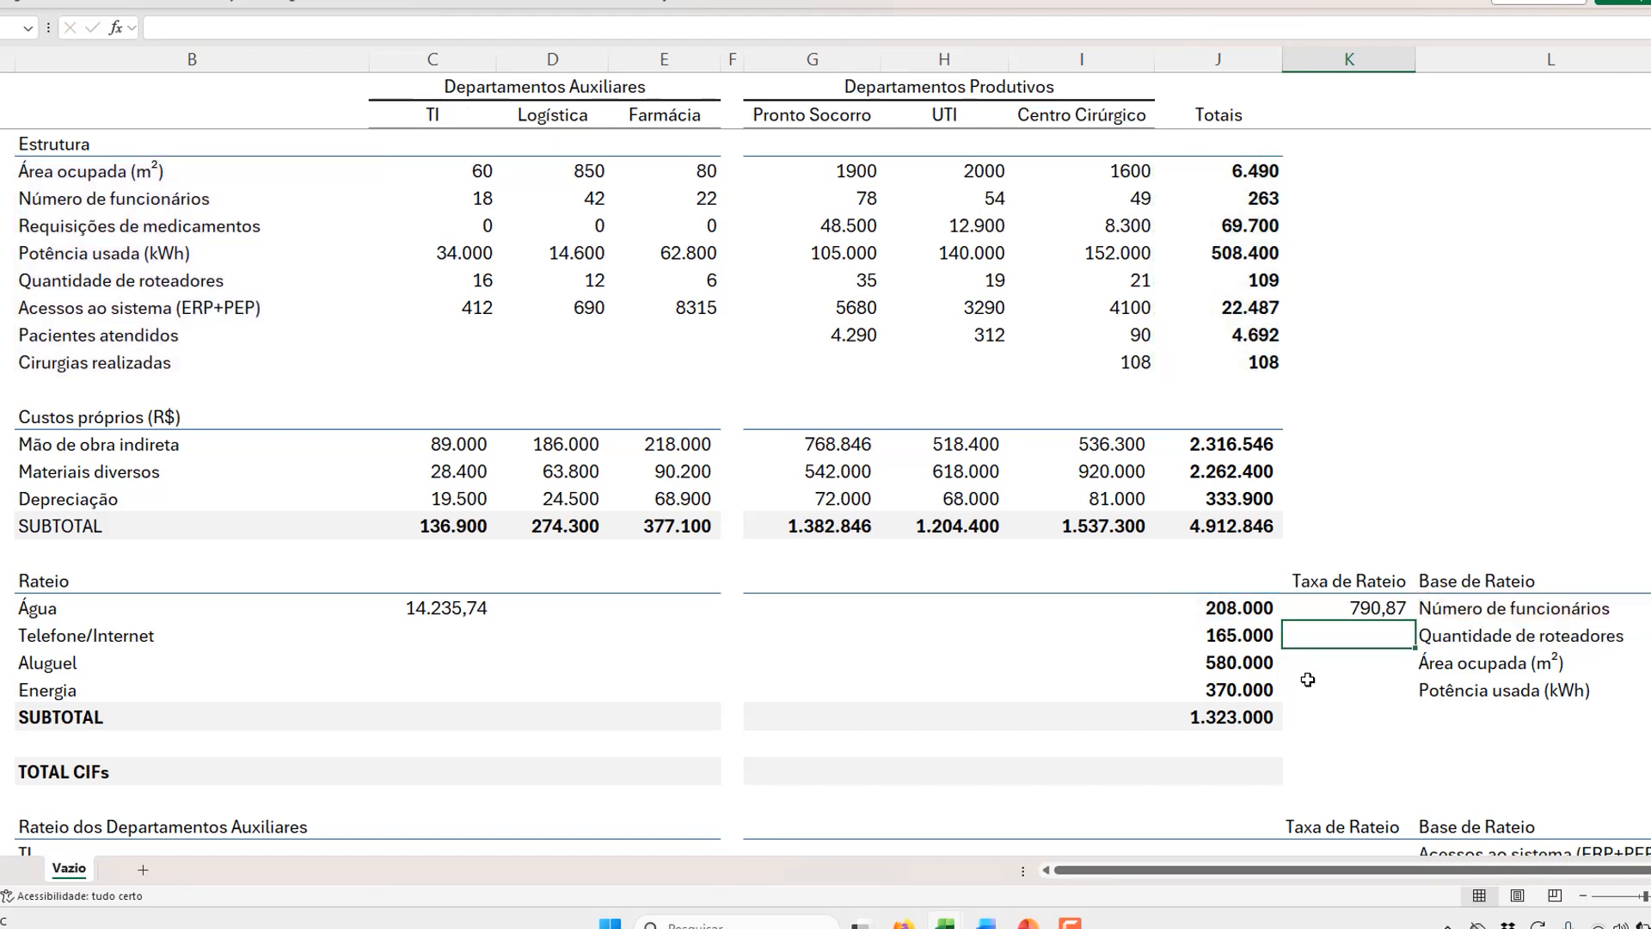
left_click(1386, 610)
left_click_drag(1415, 619, 1424, 701)
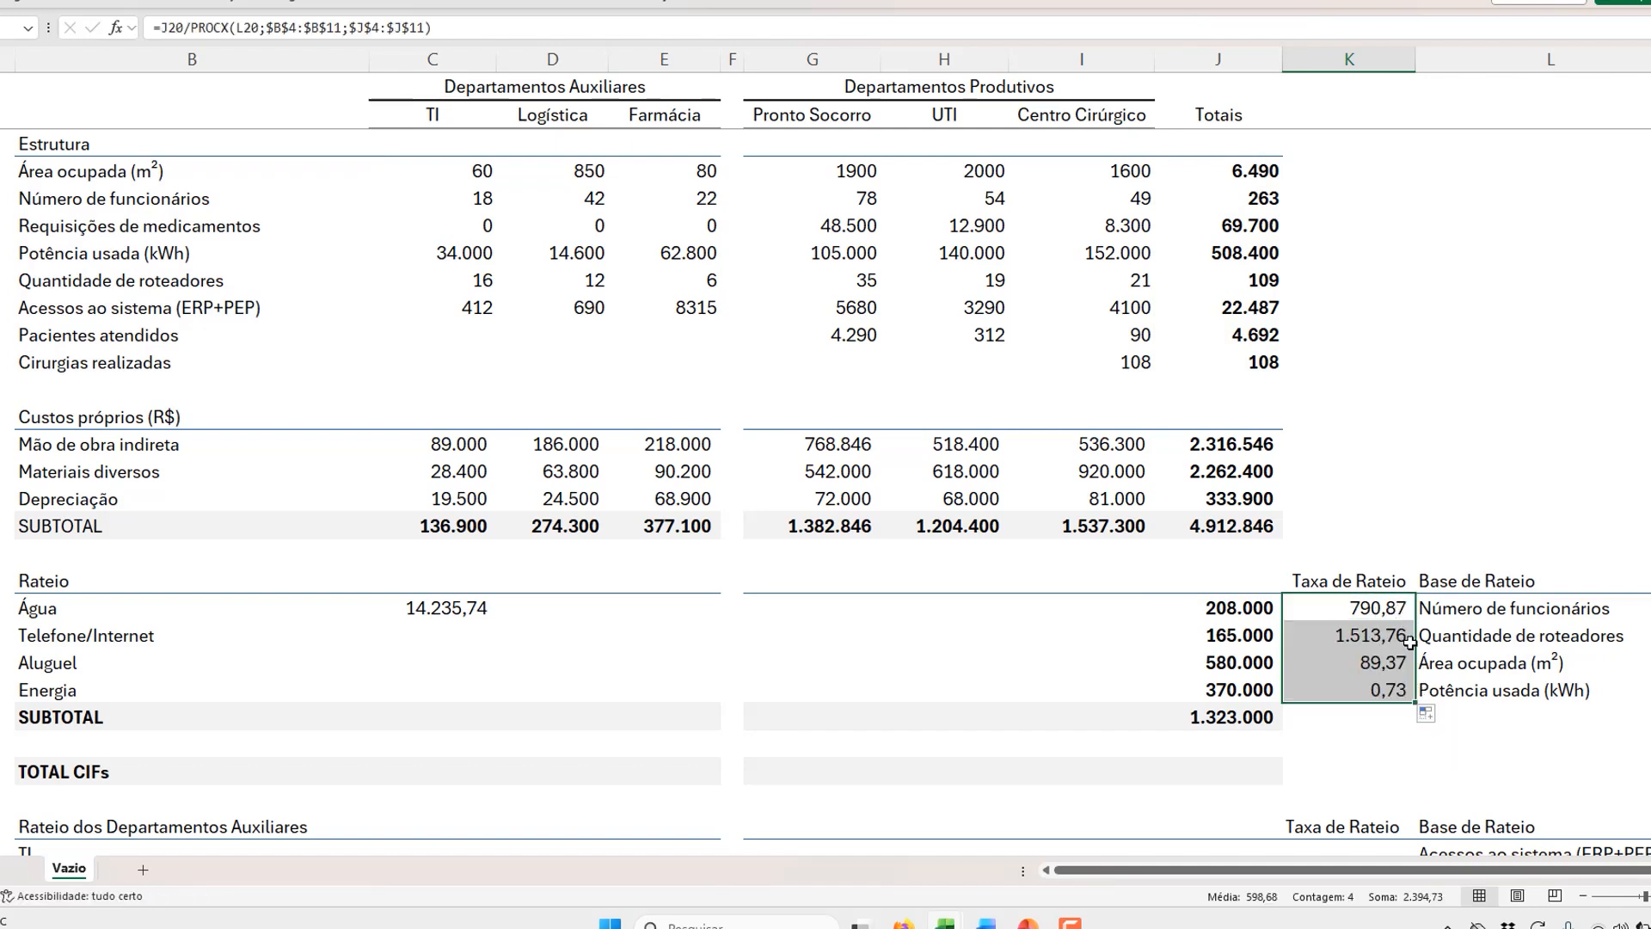
Step: Try Número de funcionários as the allocation base for Aluguel in L22
left_click(1537, 634)
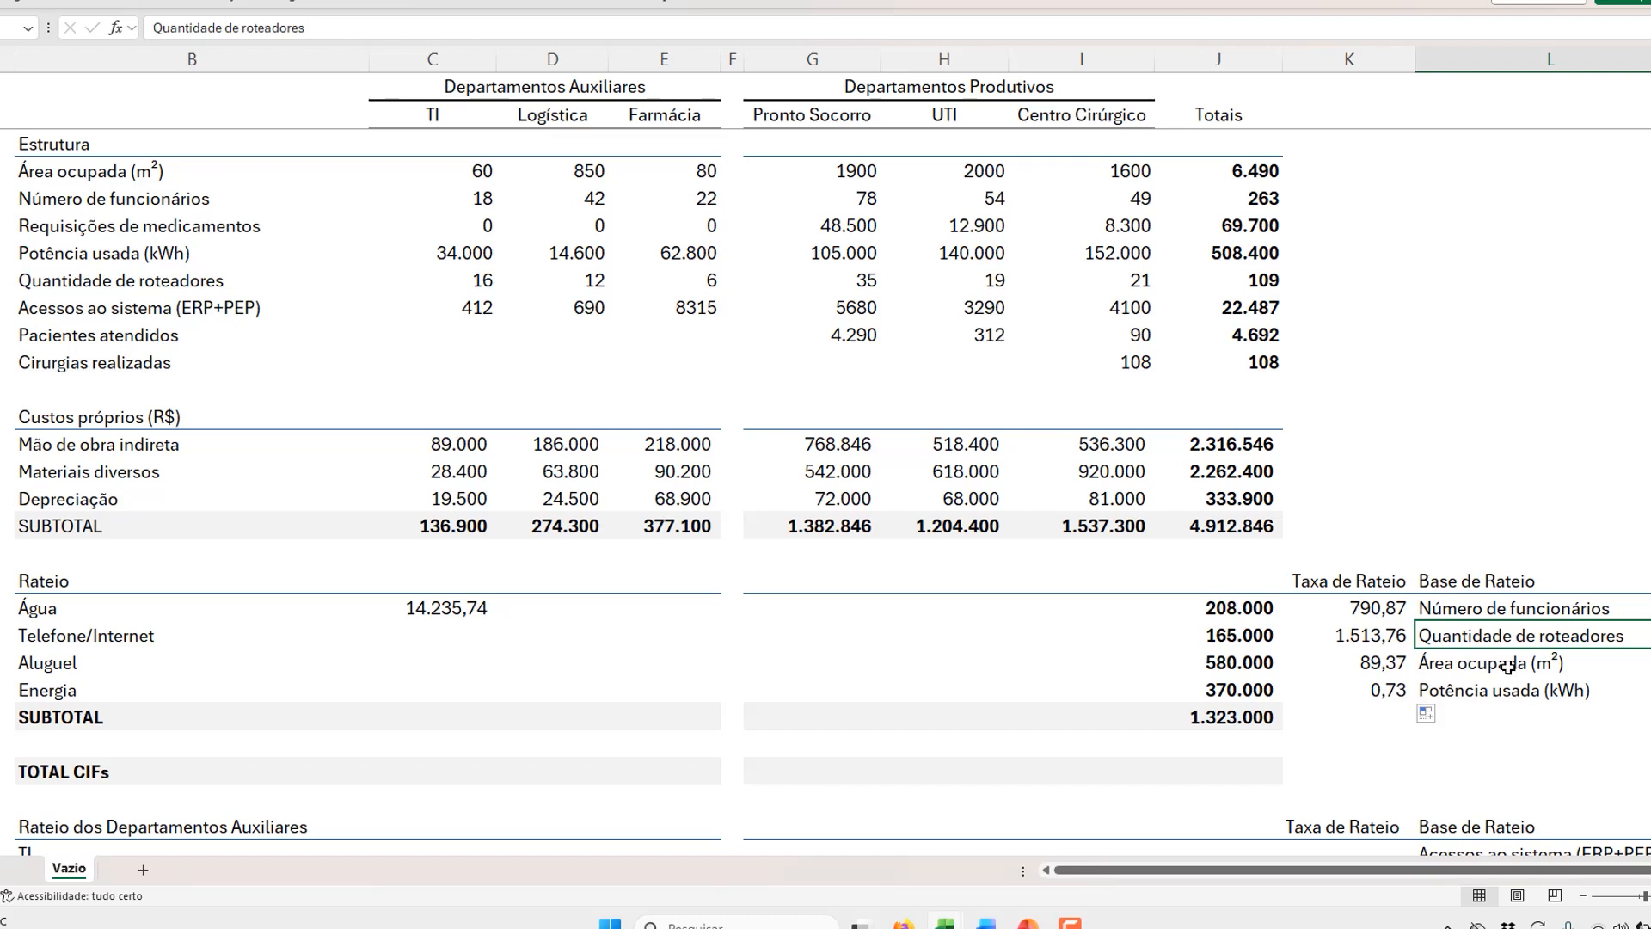
left_click(1512, 664)
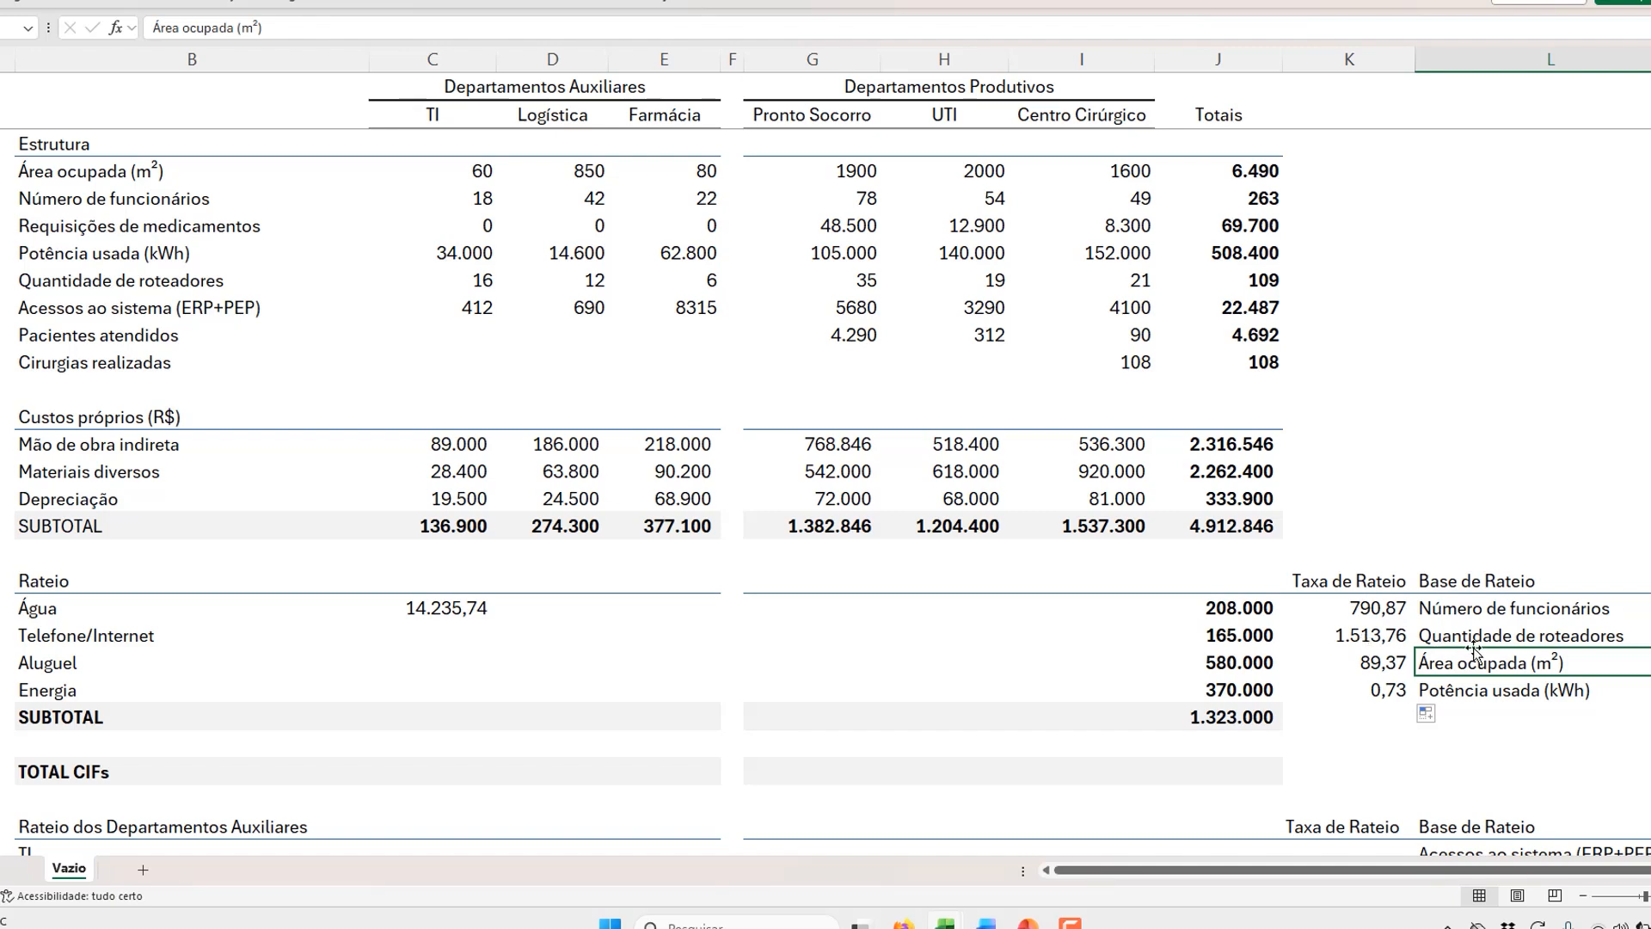
left_click(1483, 637)
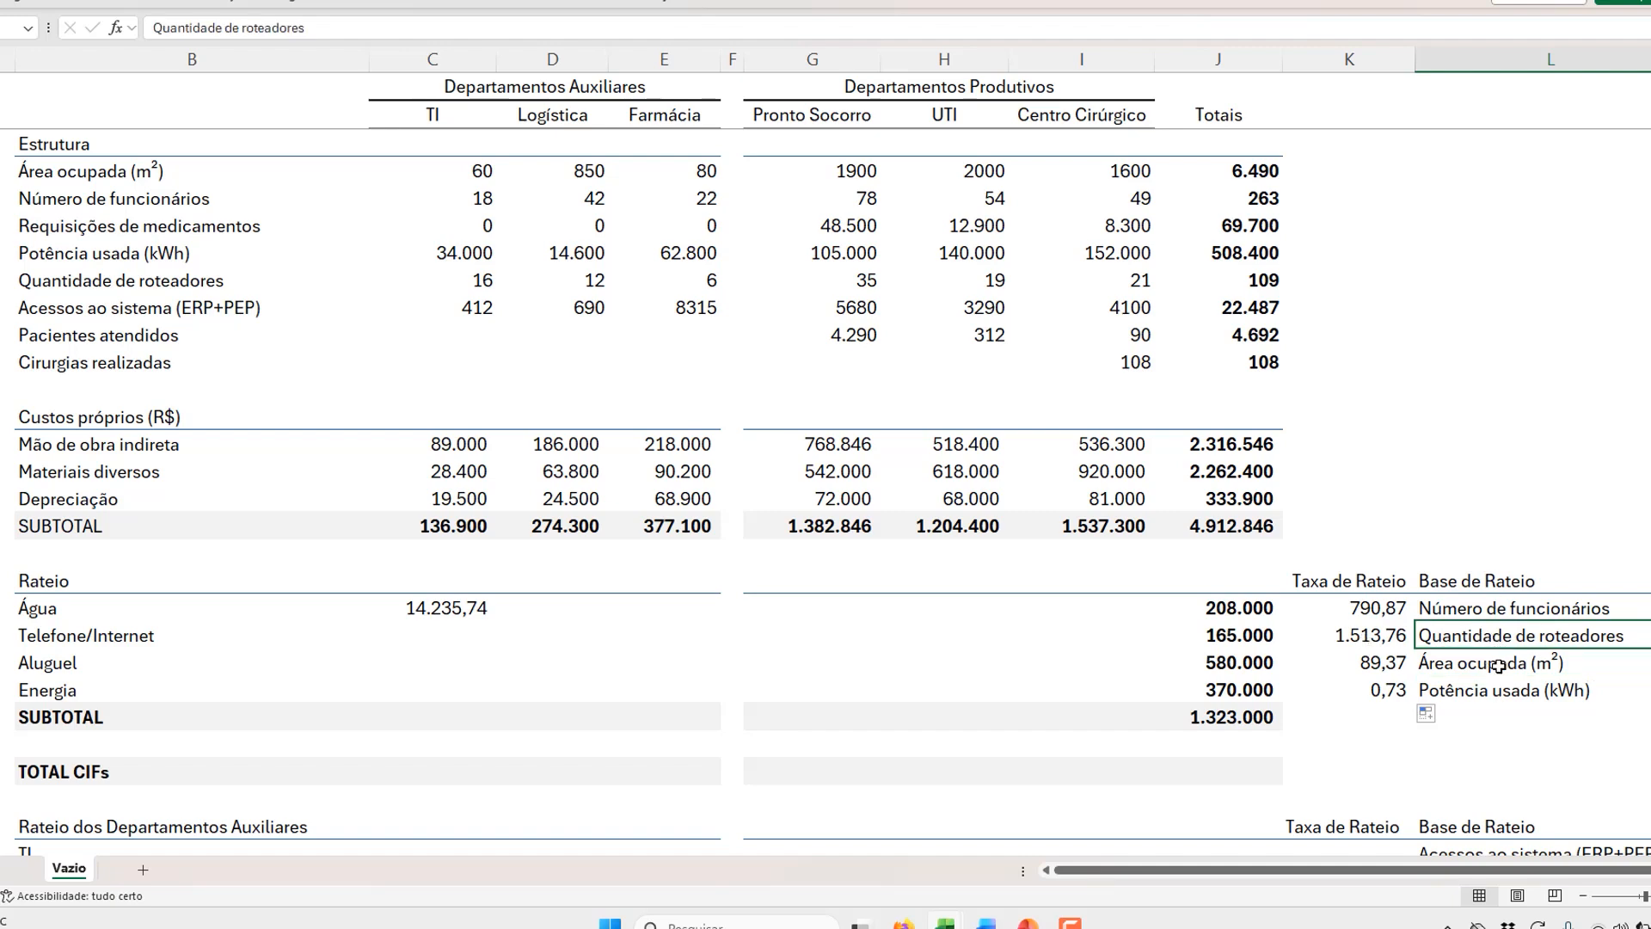
left_click(1498, 666)
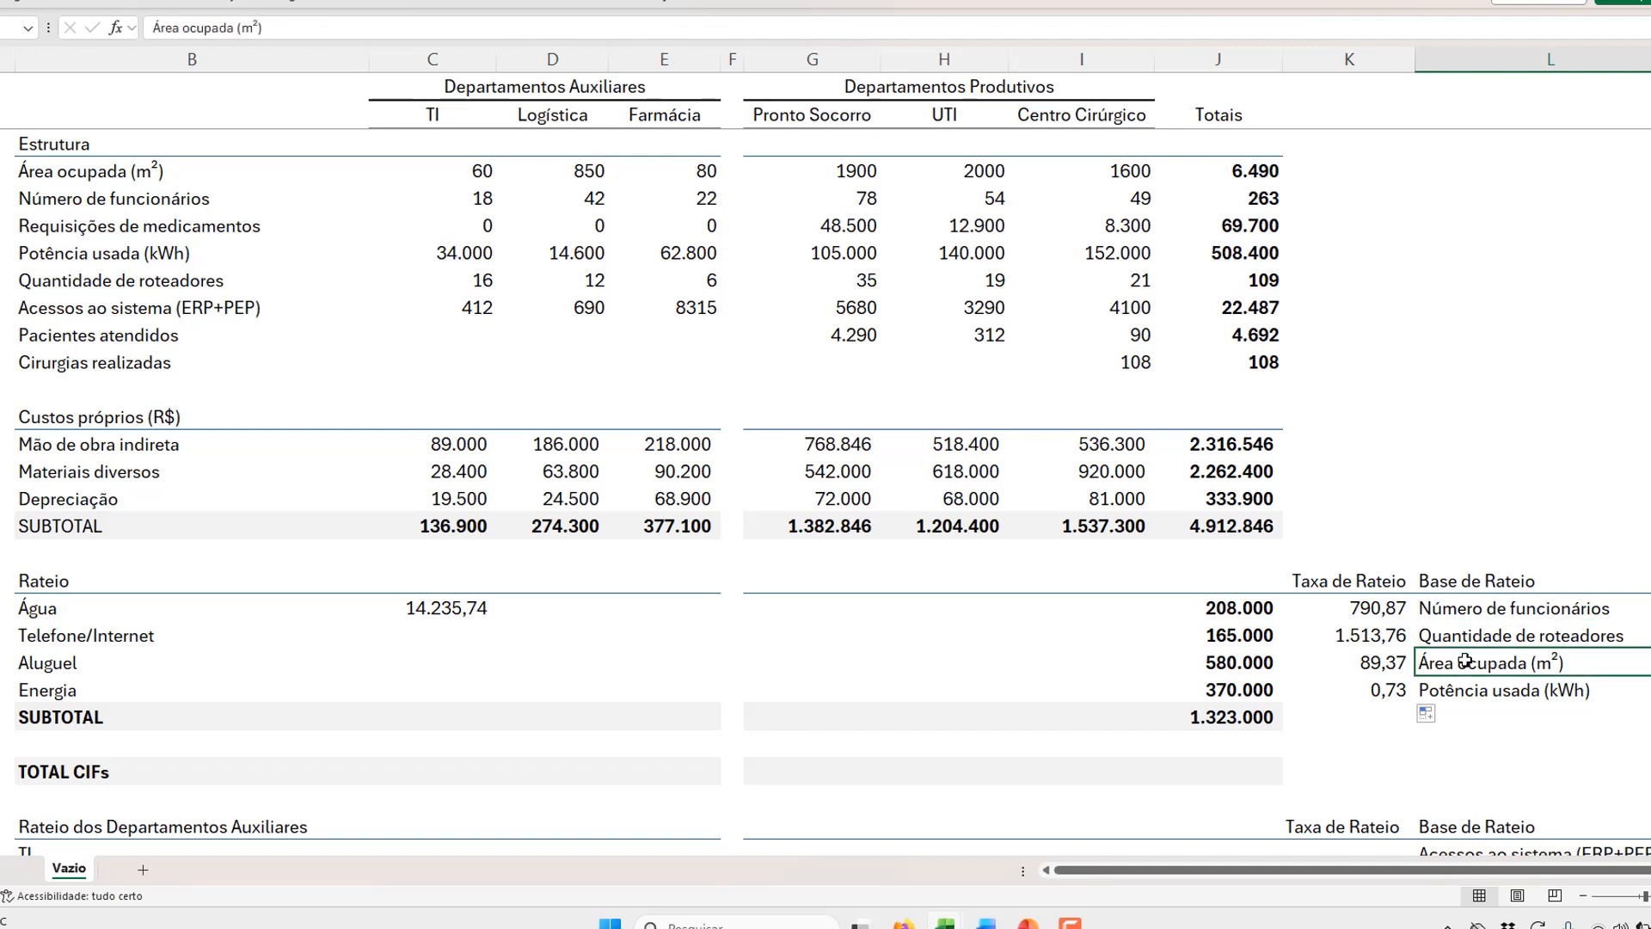
type("Número de funcionários")
key("Return")
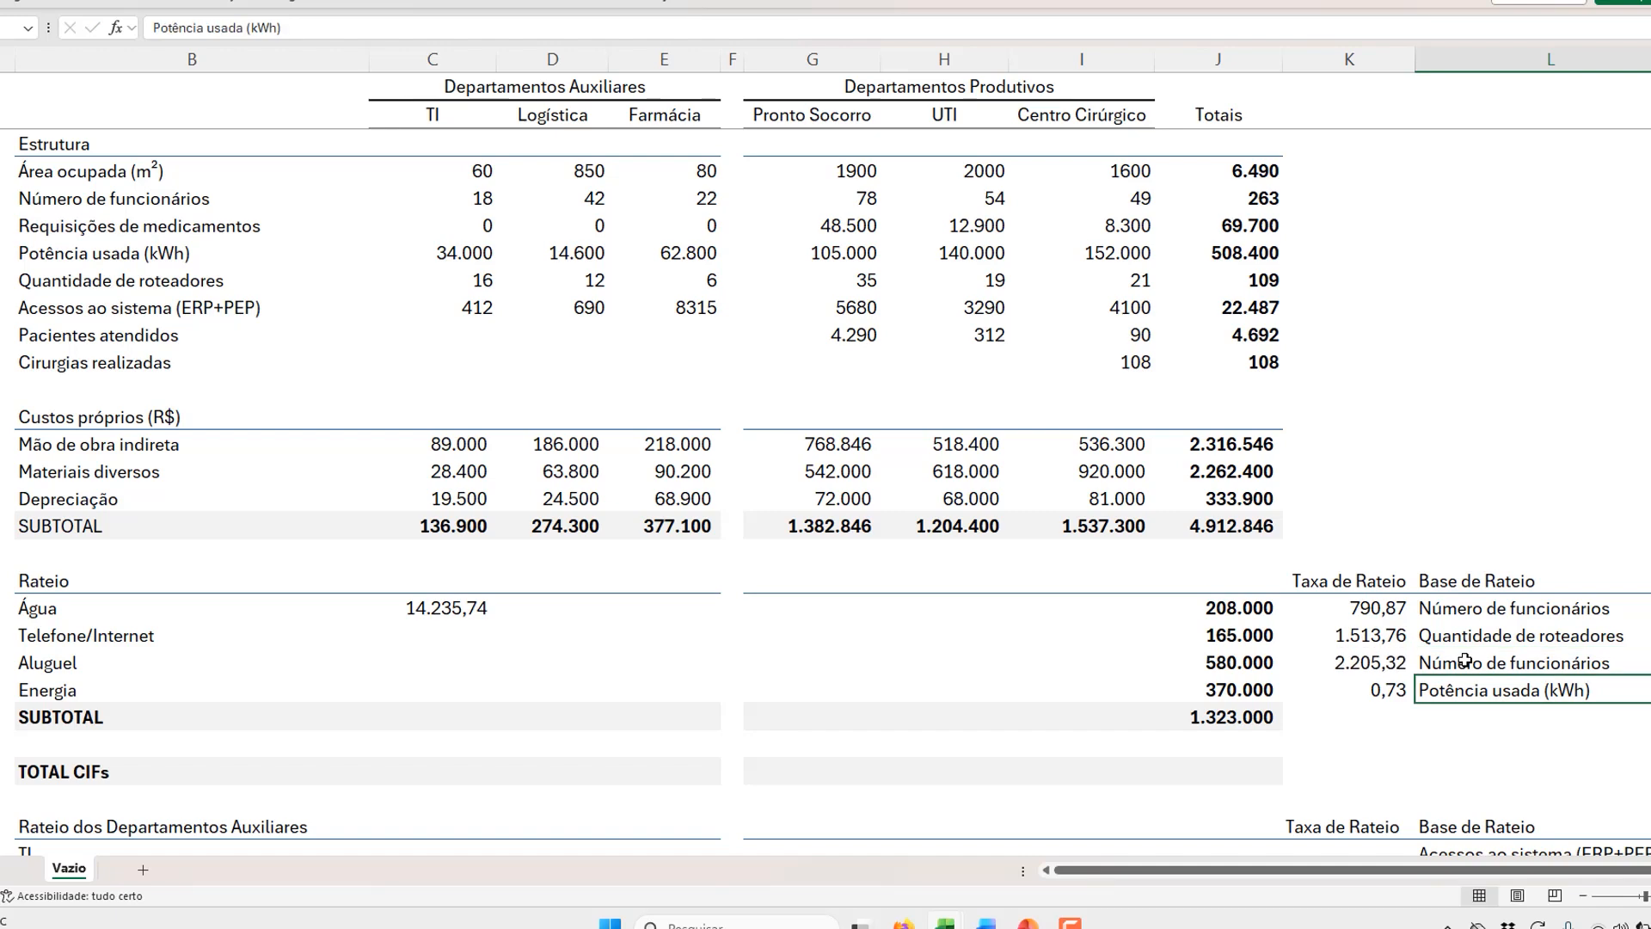
key("Up")
key("Left")
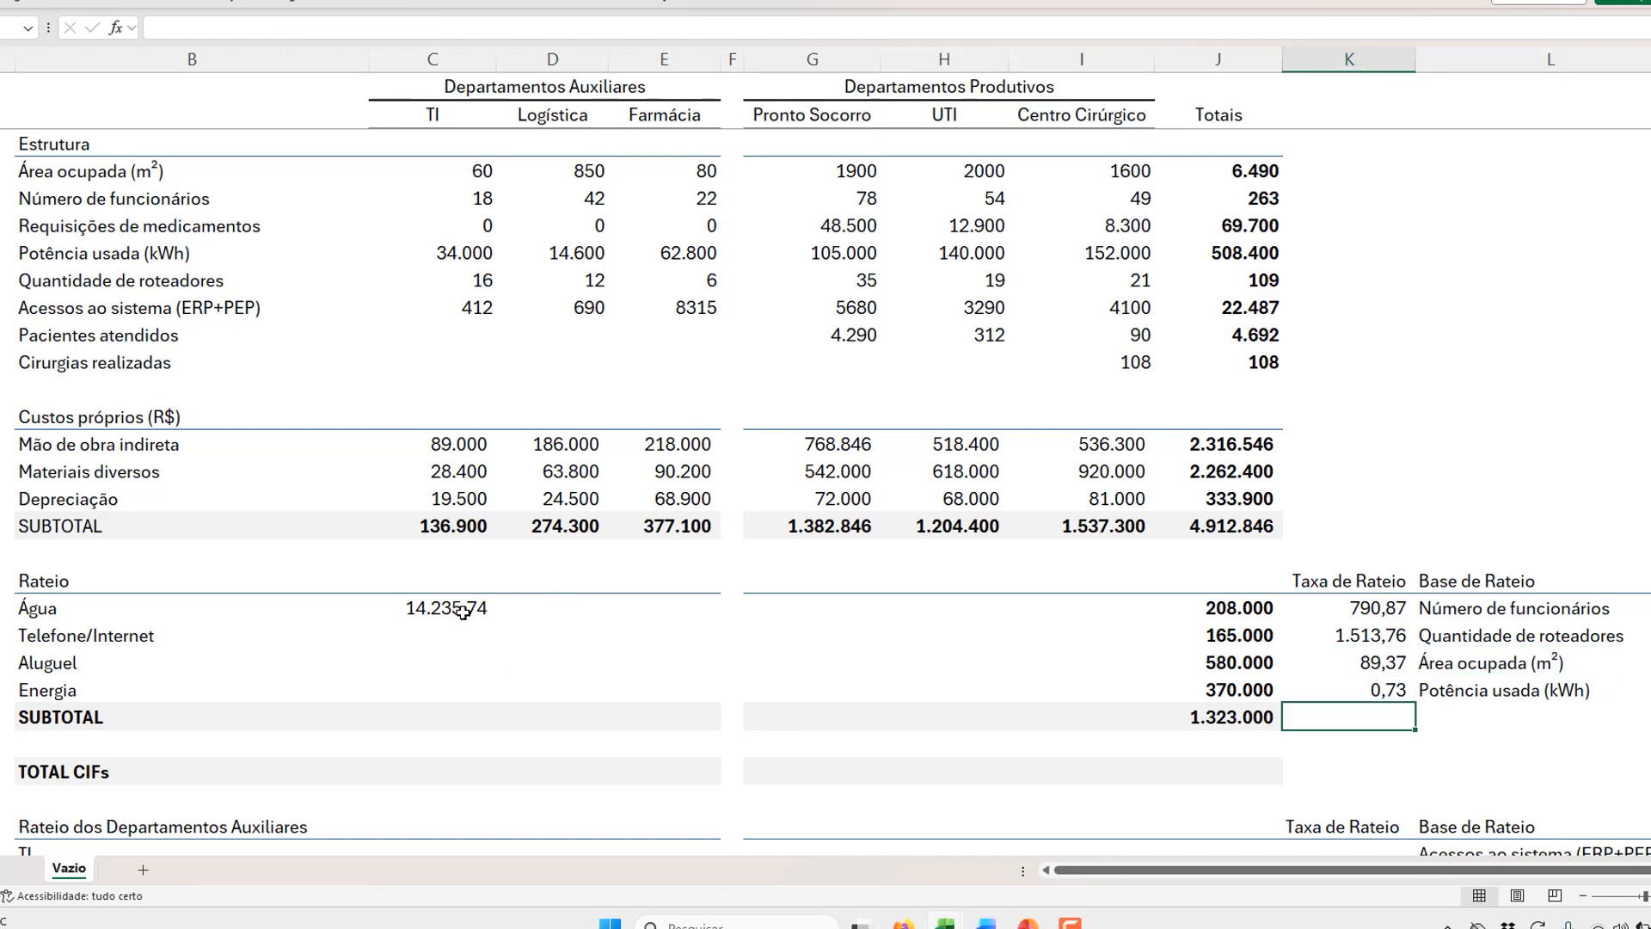
Step: Remove the C5 multiplication from TI's Água formula in C20 and lock the rate reference's column as $K20
left_click(463, 612)
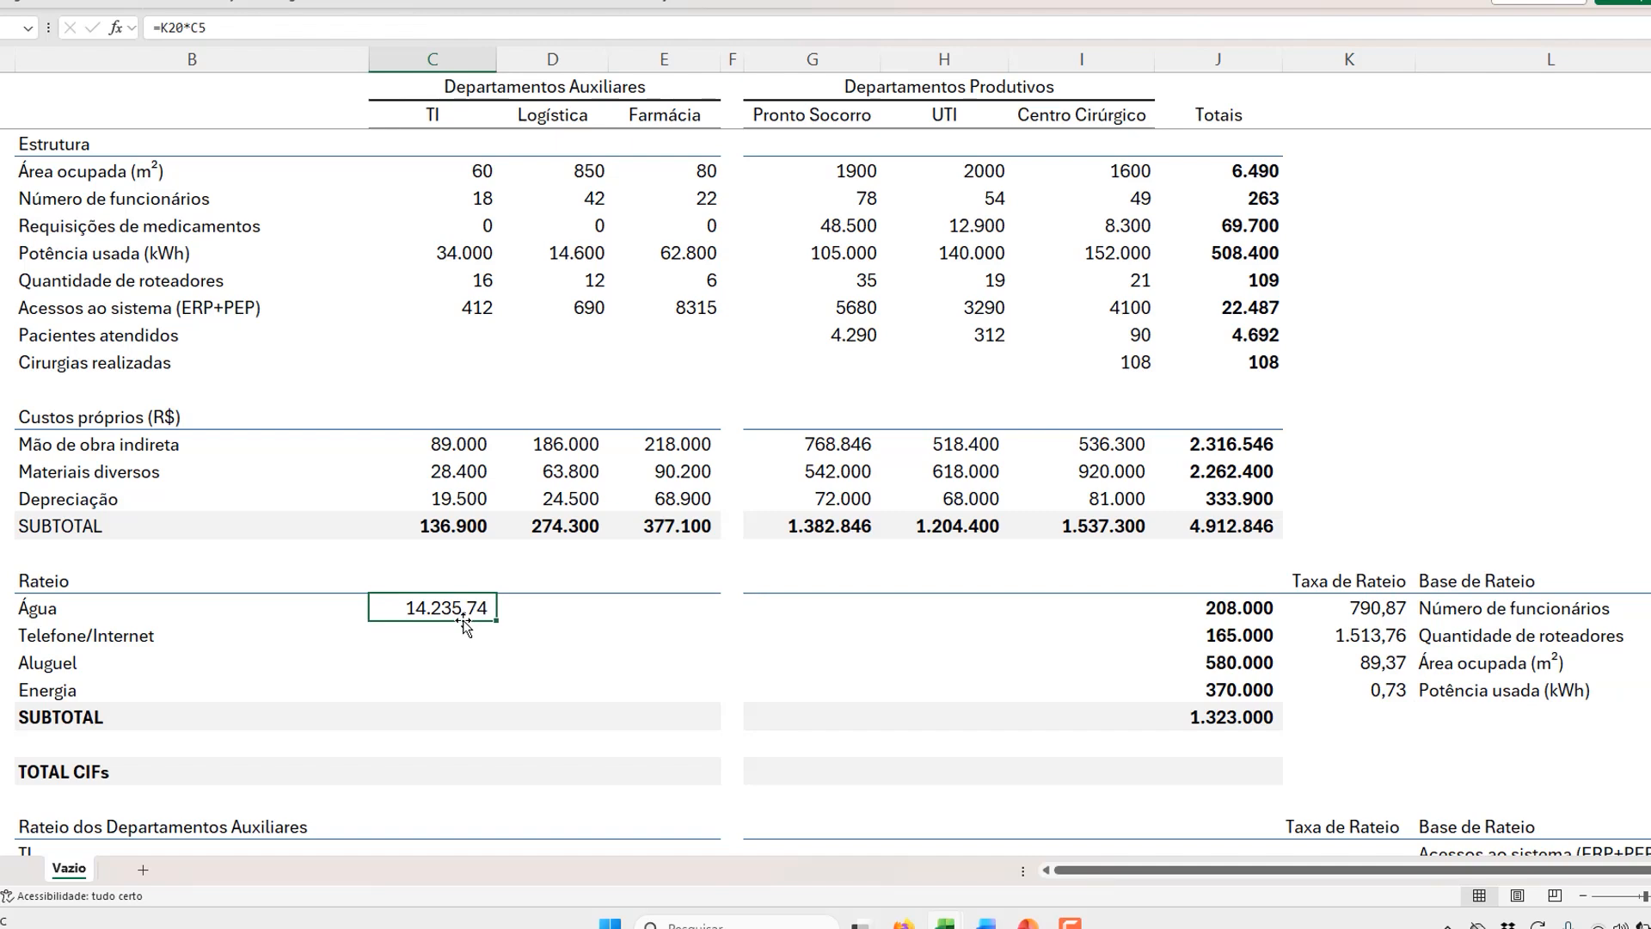
double_click(463, 612)
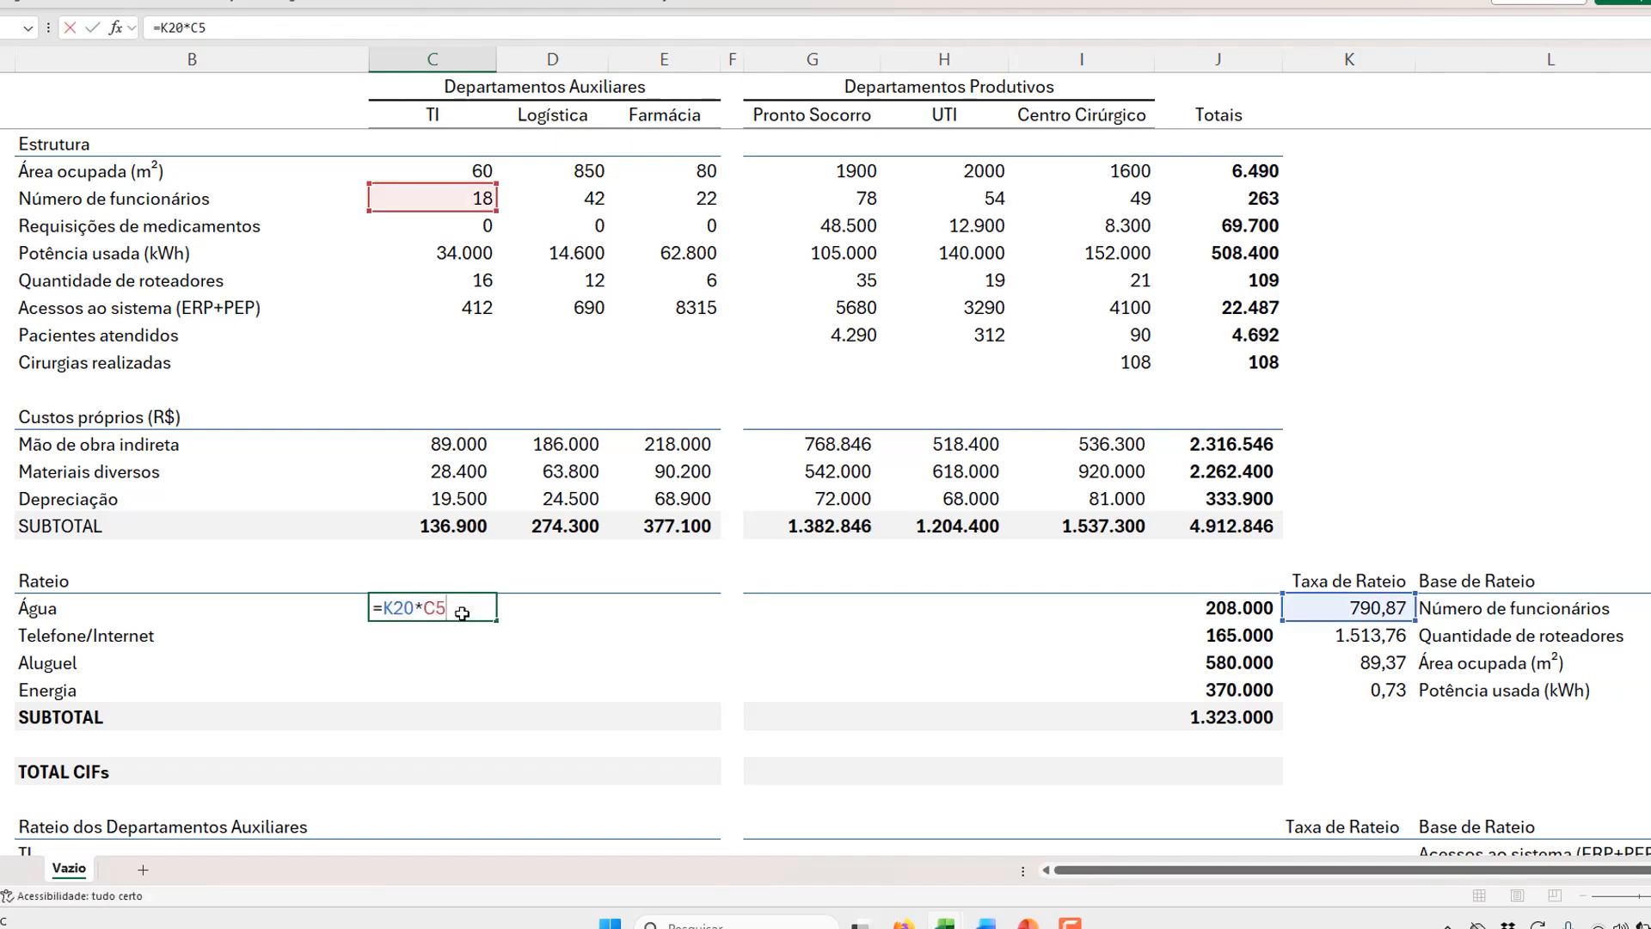
key("BackSpace")
key("BackSpace")
key("BackSpace")
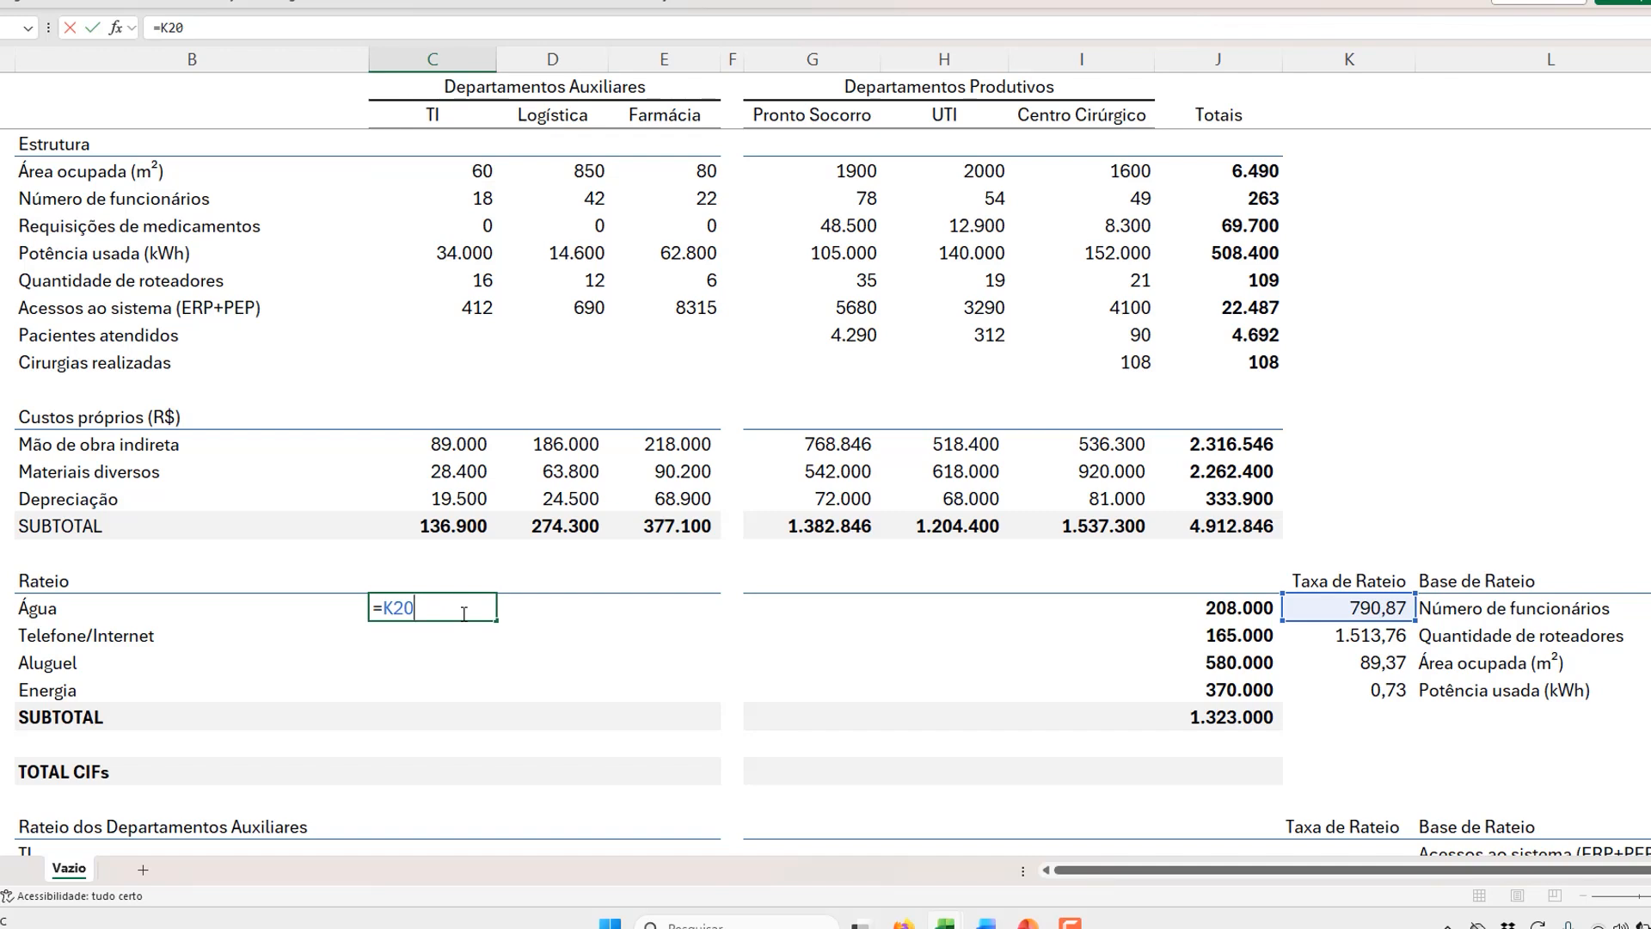
key("F4")
key("F4")
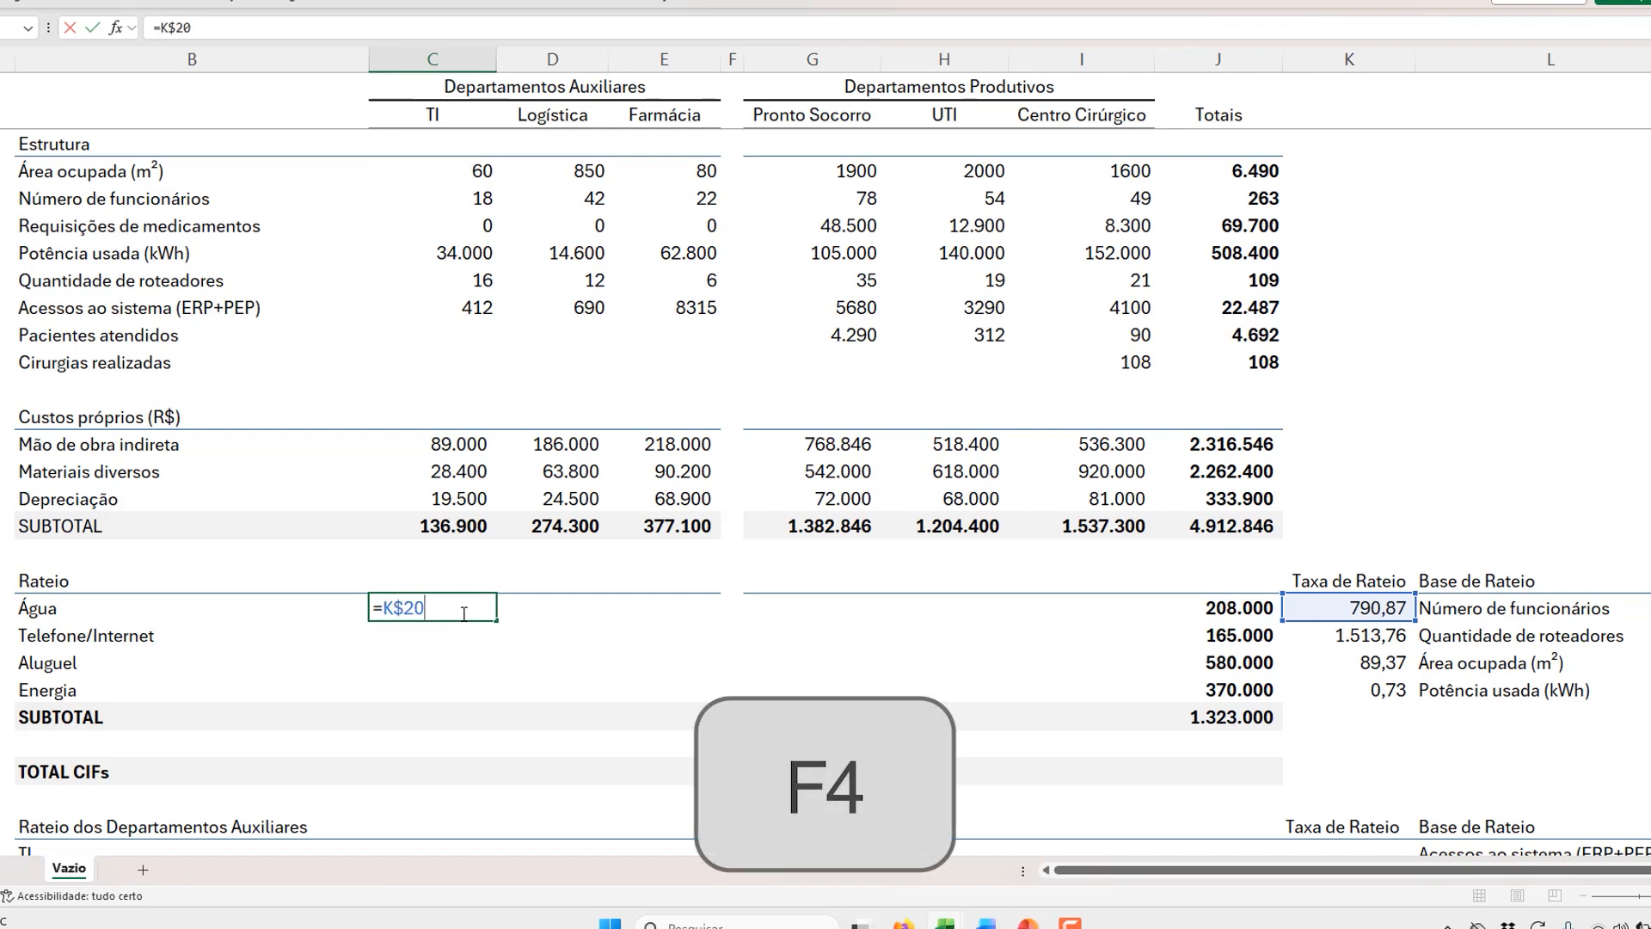
key("F4")
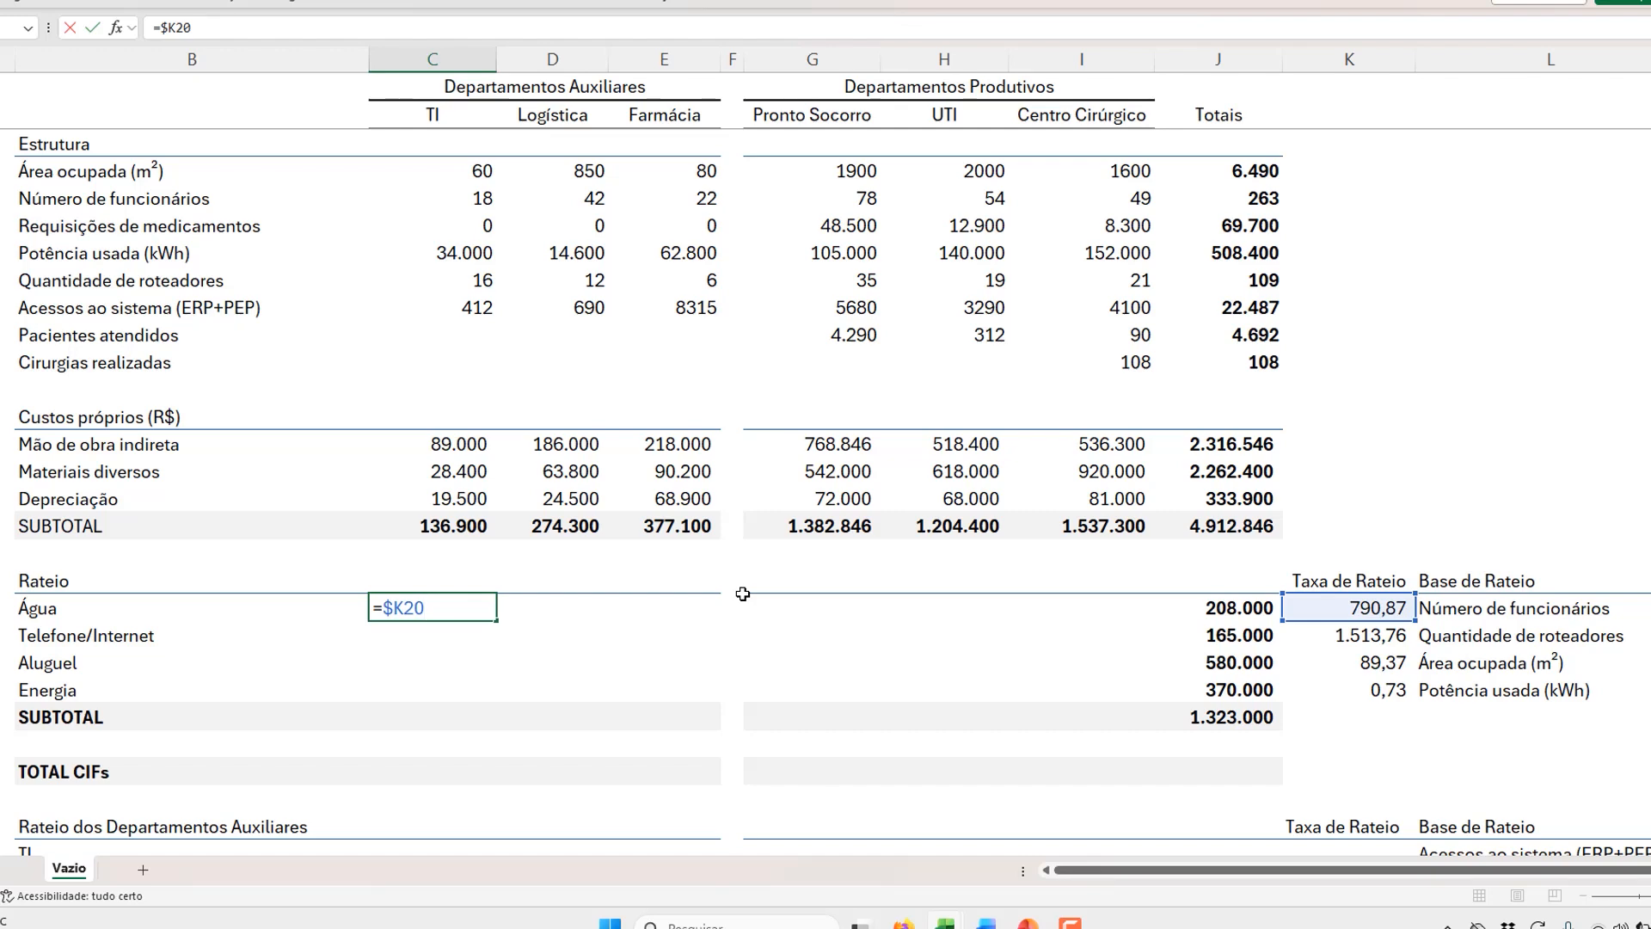
Step: Multiply the rate in TI's Água formula in C20 by a PROCX lookup of the allocation base, locking its column as $L20
type("*PROCX(")
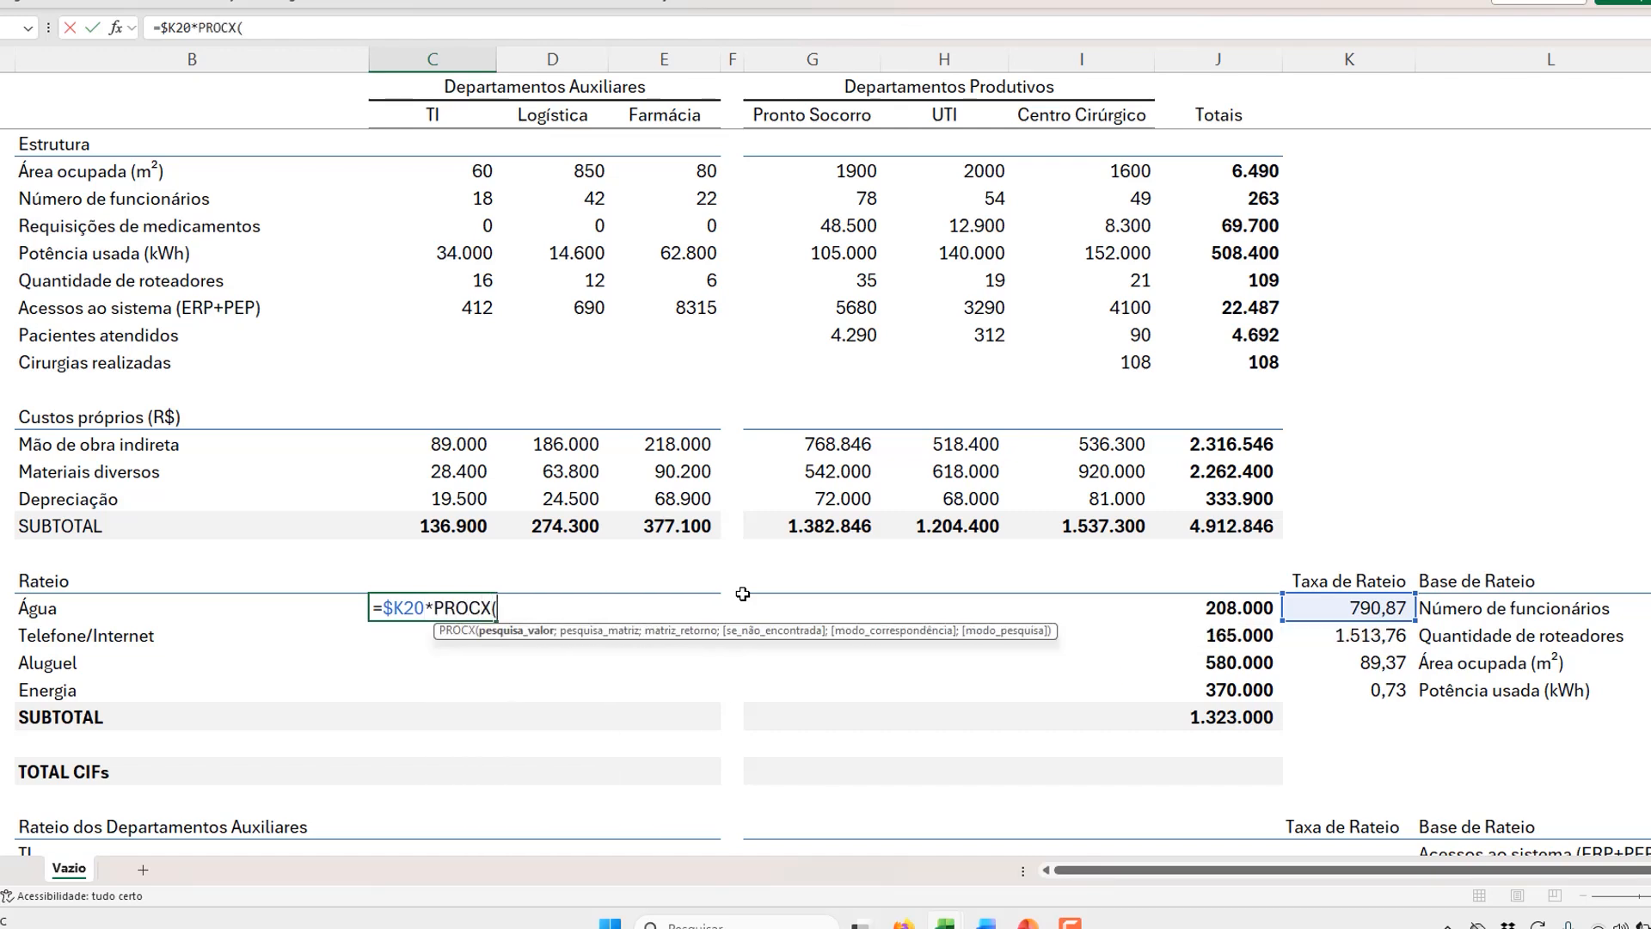
left_click(1501, 607)
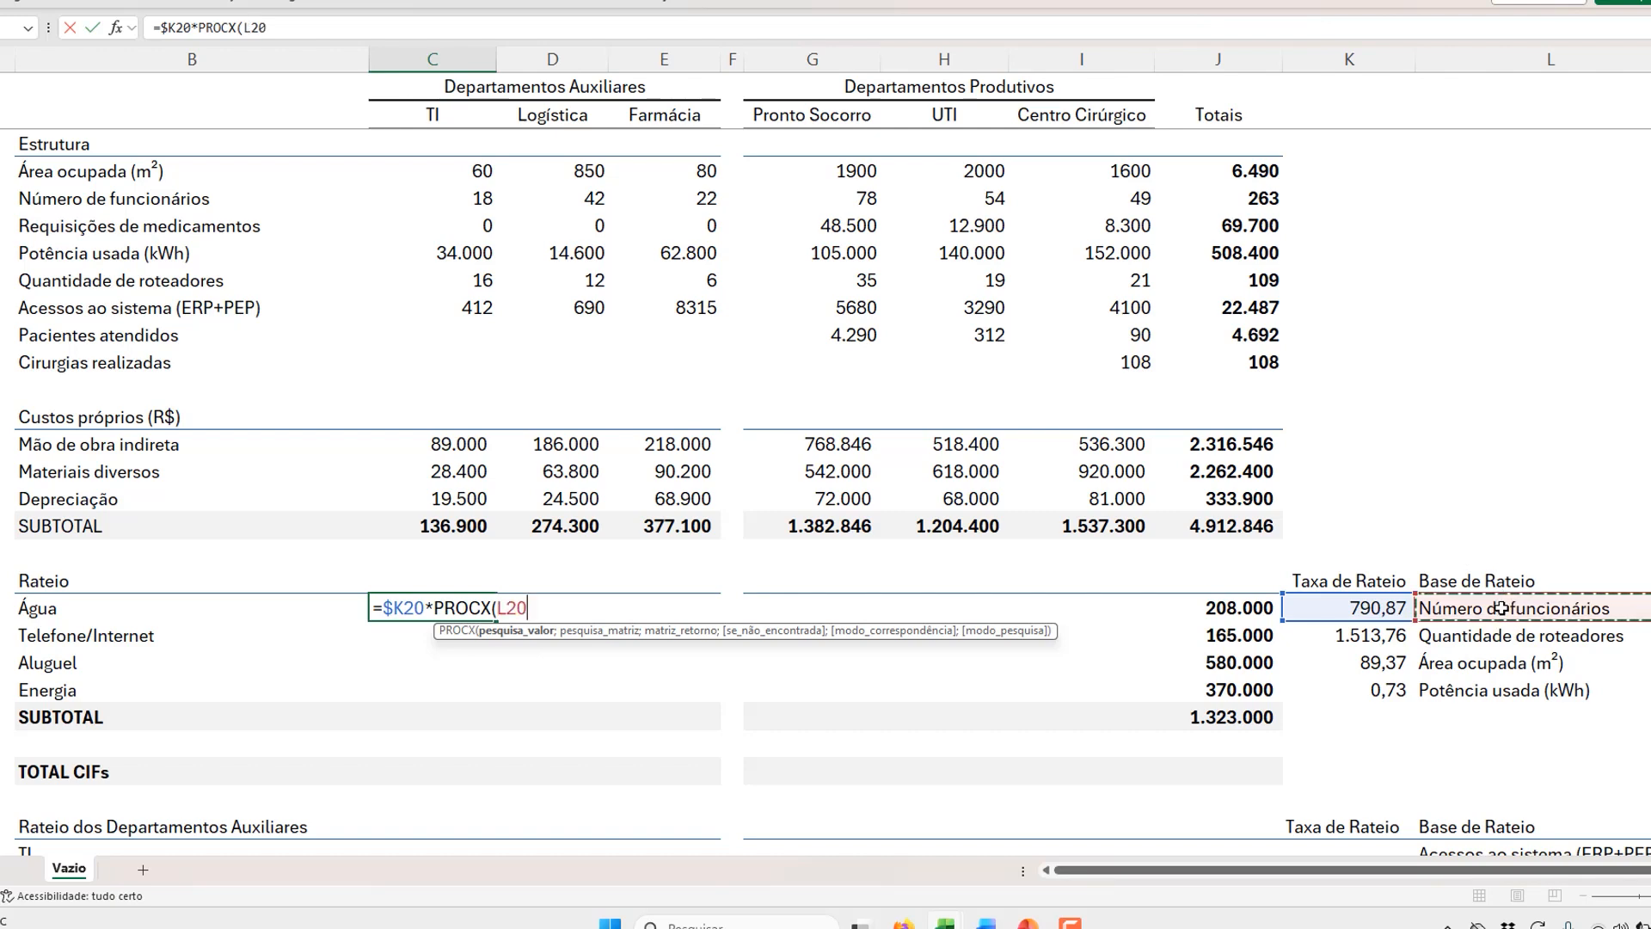
key("F4")
key("F4")
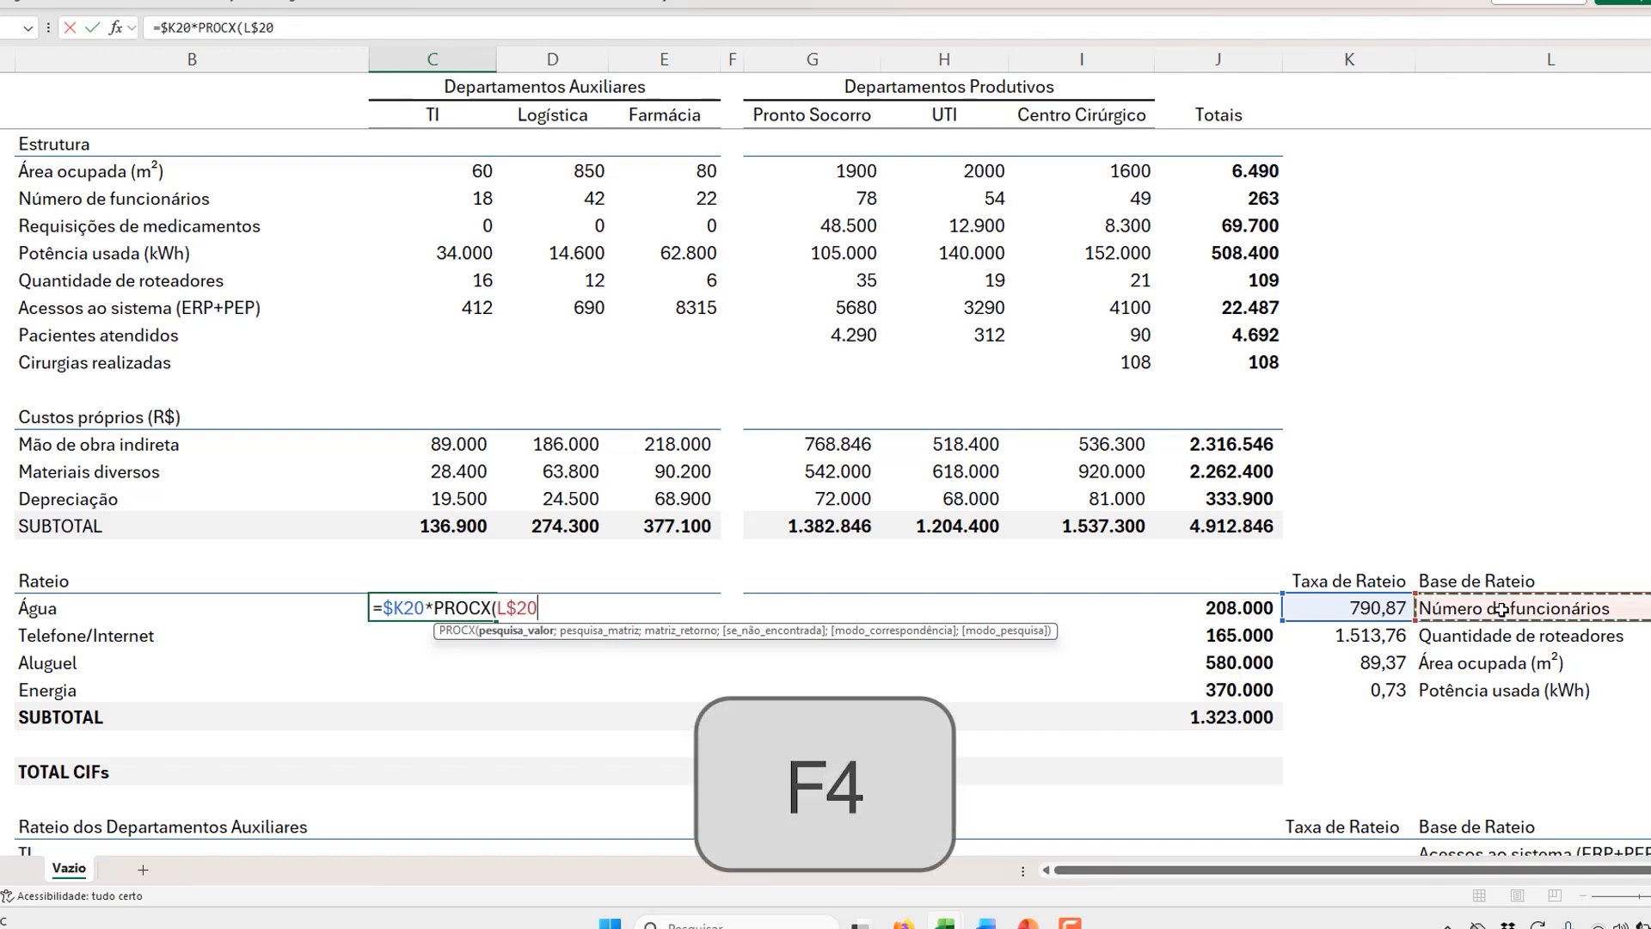
key("F4")
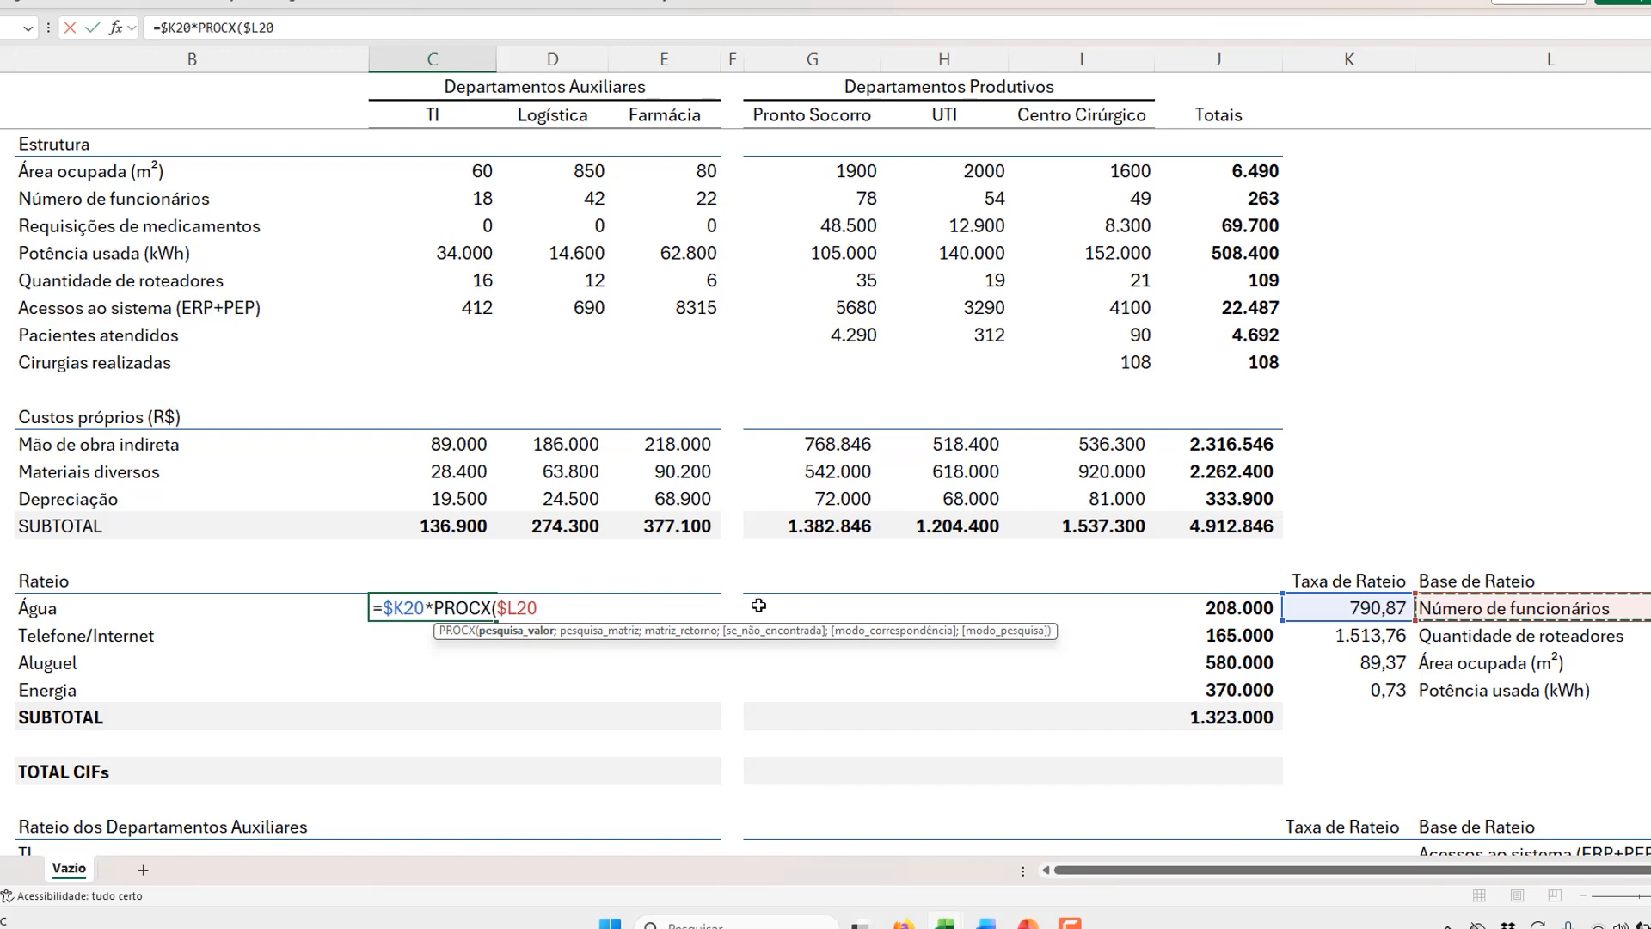
type(";")
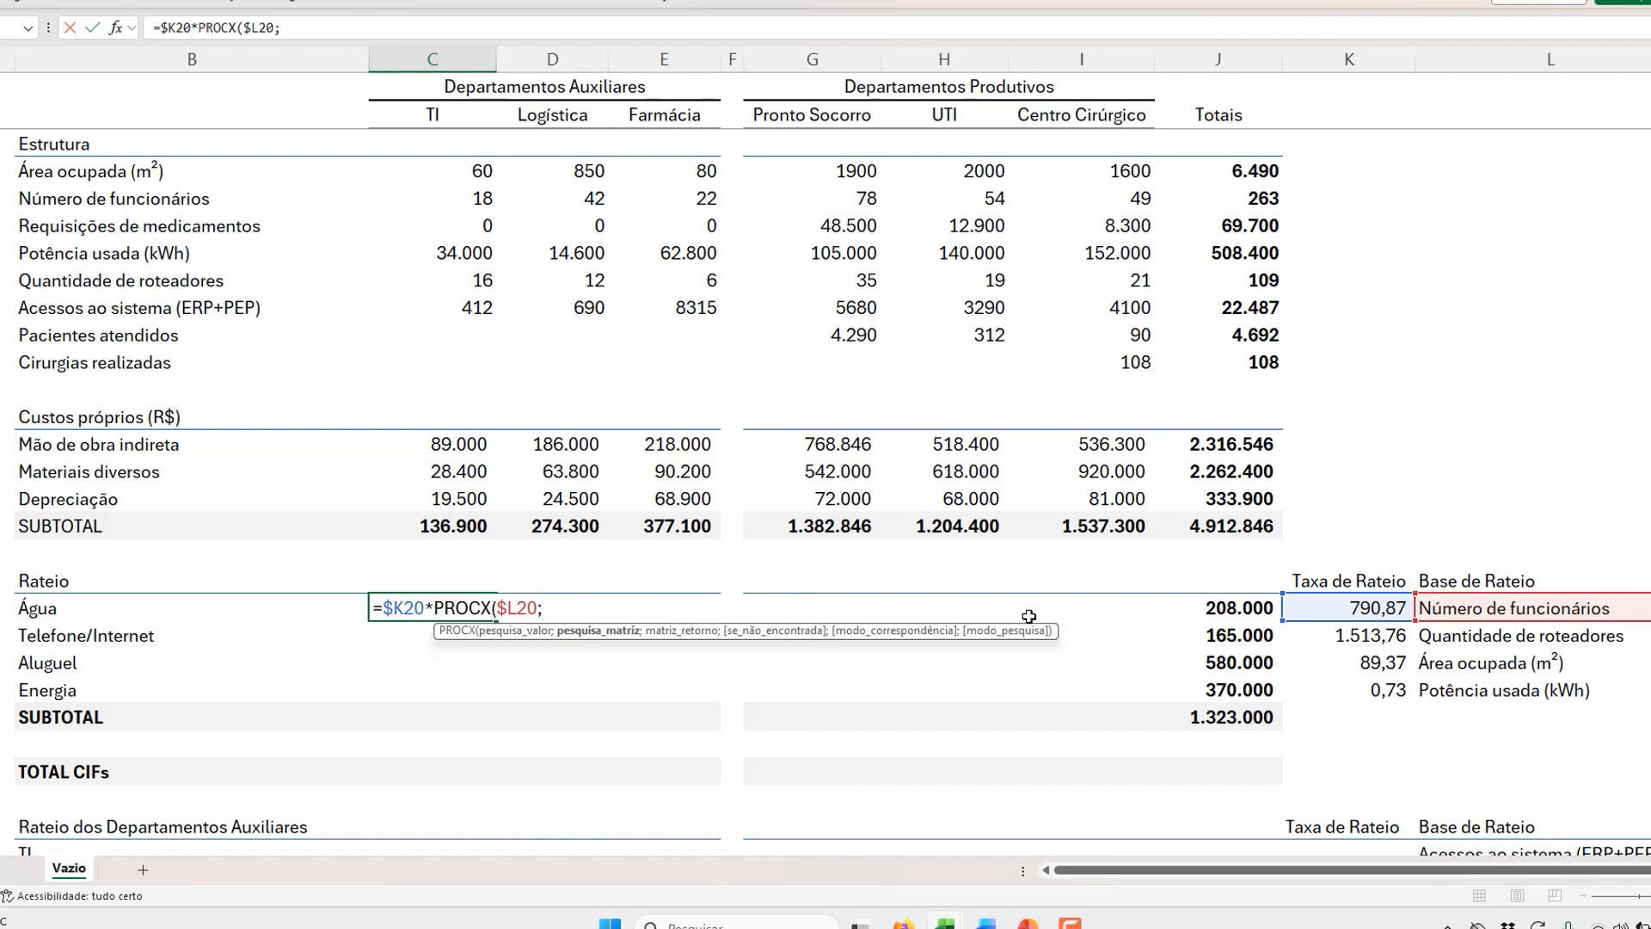
Step: Complete C20's lookup with search range $B$4:$B$11 and return range C$4:C$11, and enter the formula
left_click_drag(102, 173, 177, 362)
key("F4")
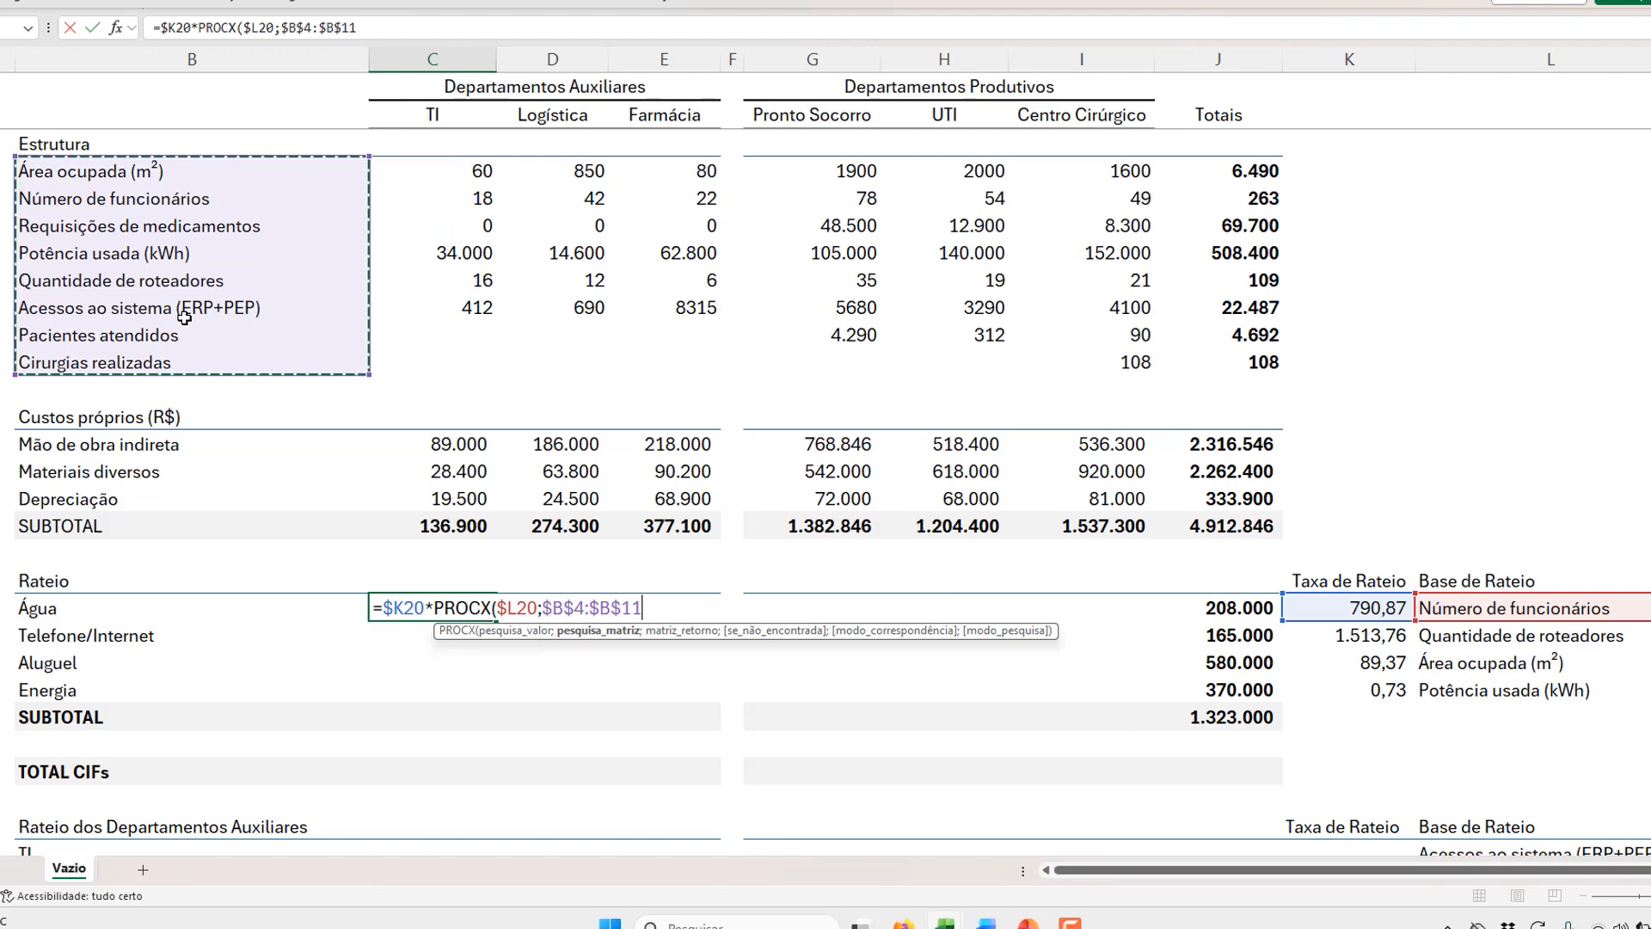
type(";")
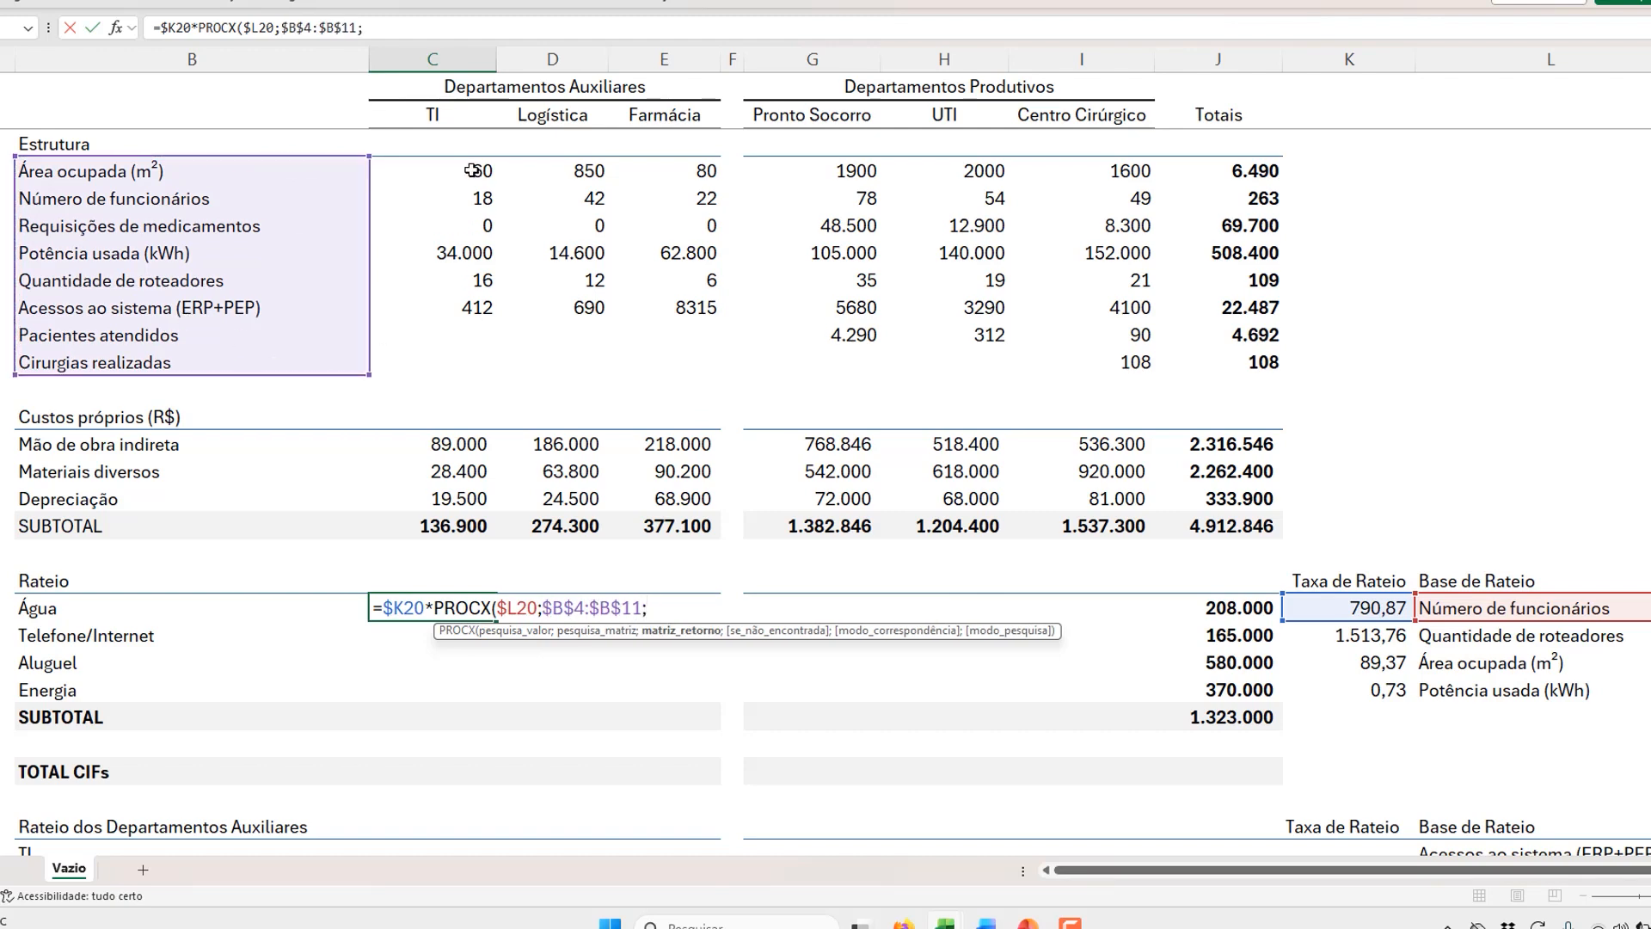
left_click_drag(473, 169, 447, 361)
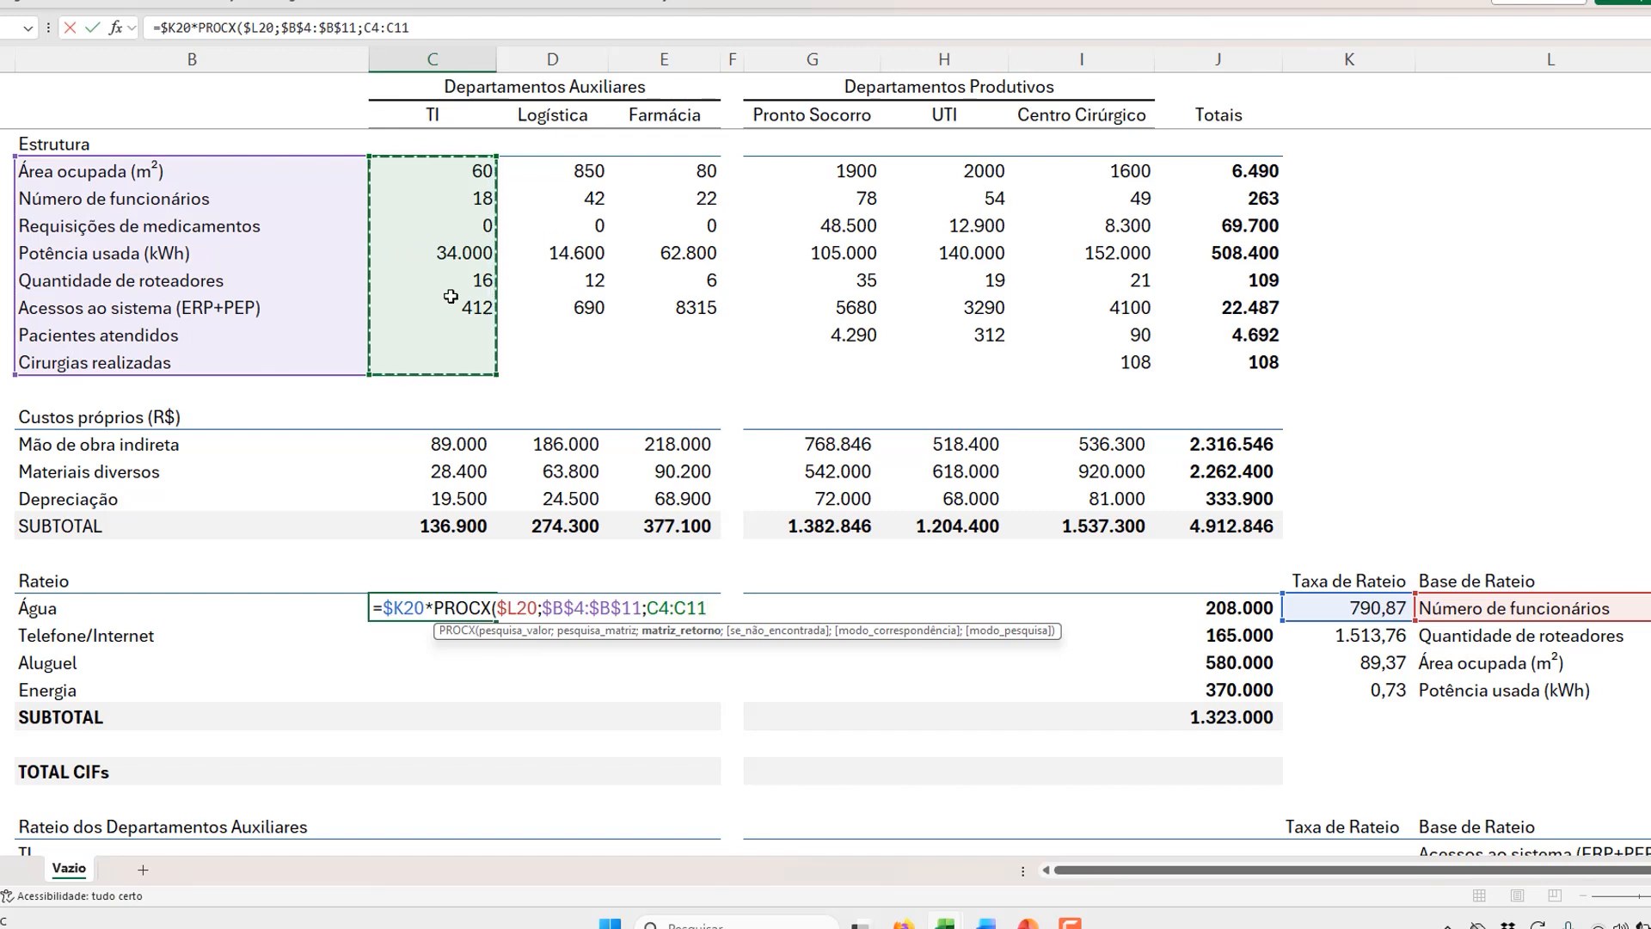
key("F4")
key("F4")
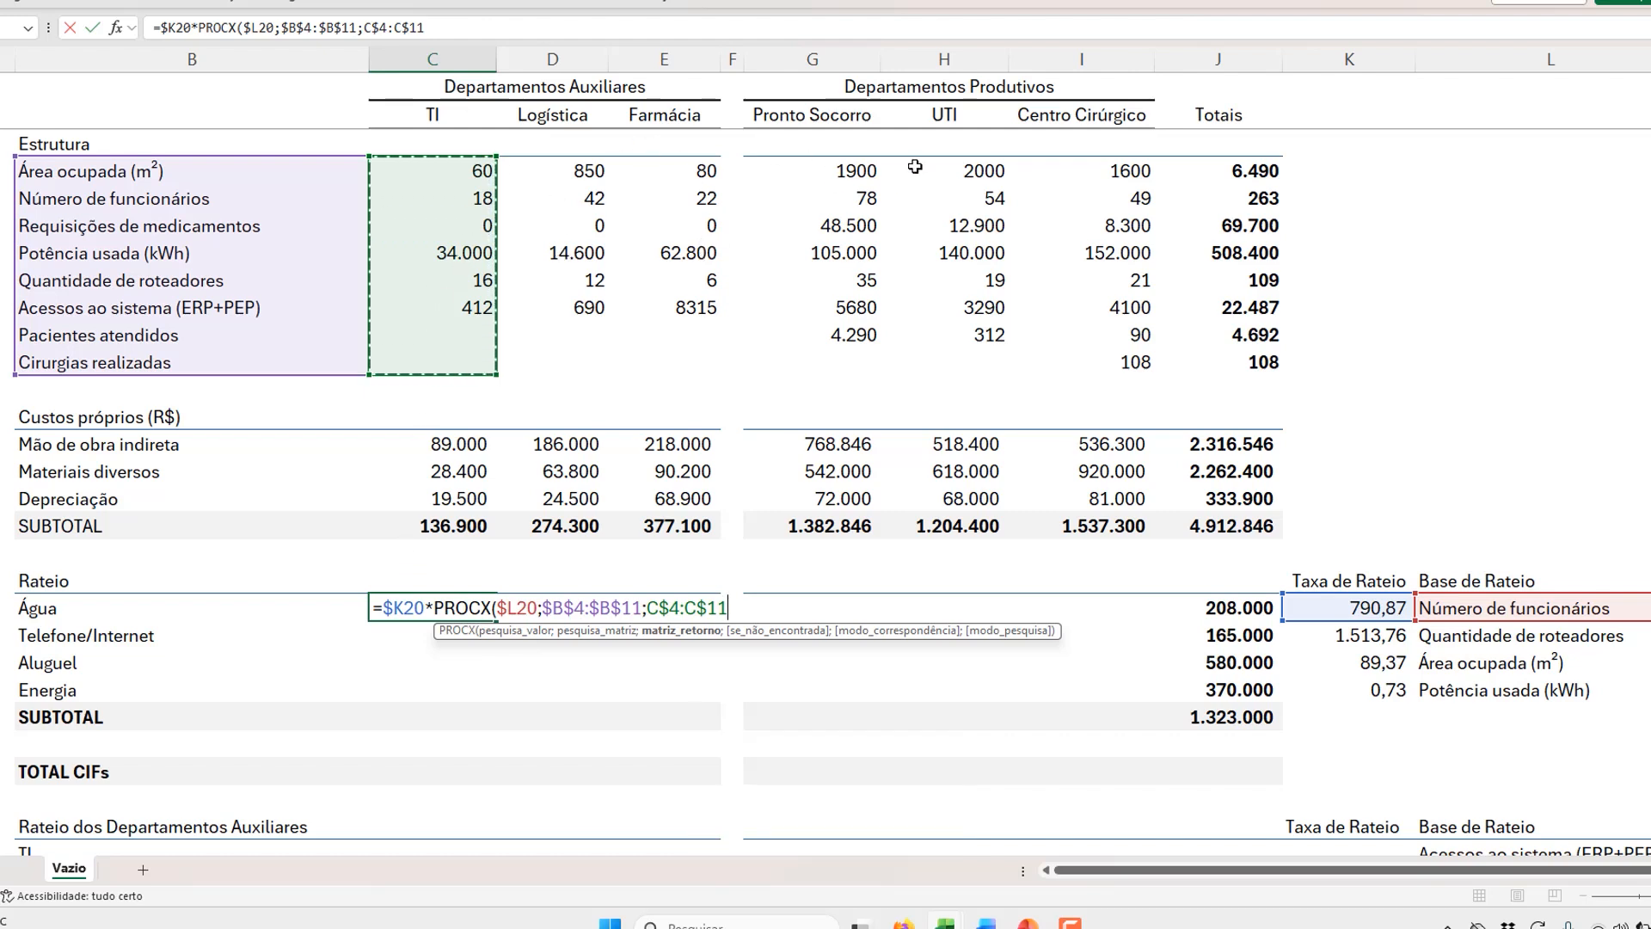
type(")")
key("Return")
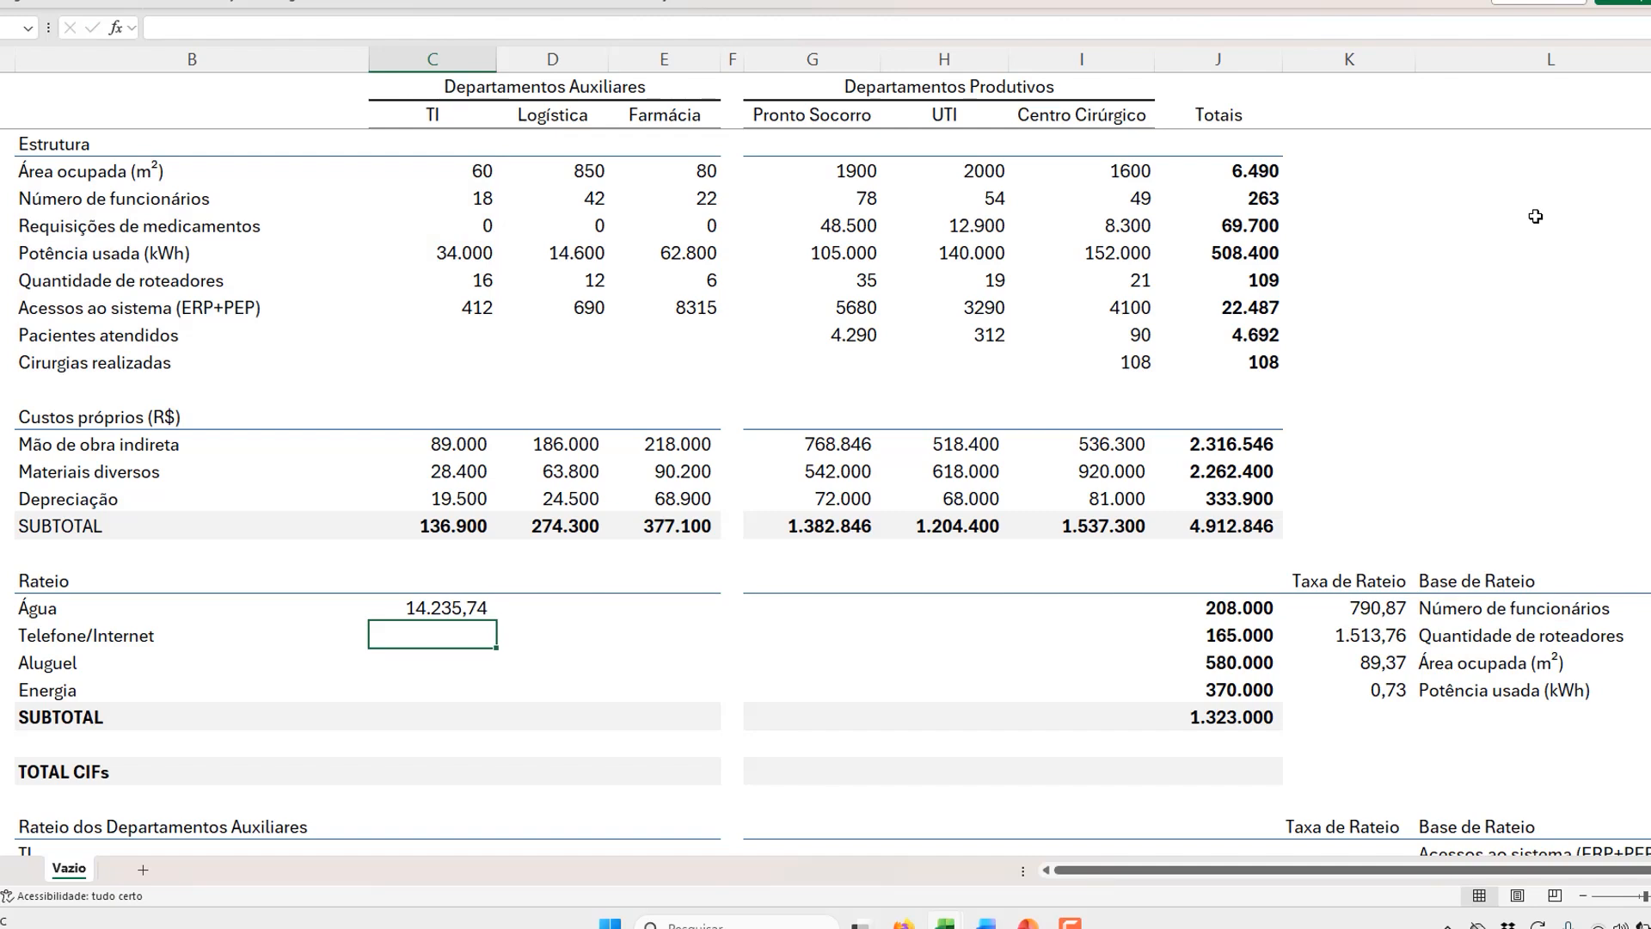
Step: Fill the C20 formula across C20:E23 and copy that block to the productive departments in G20:I23
key("Up")
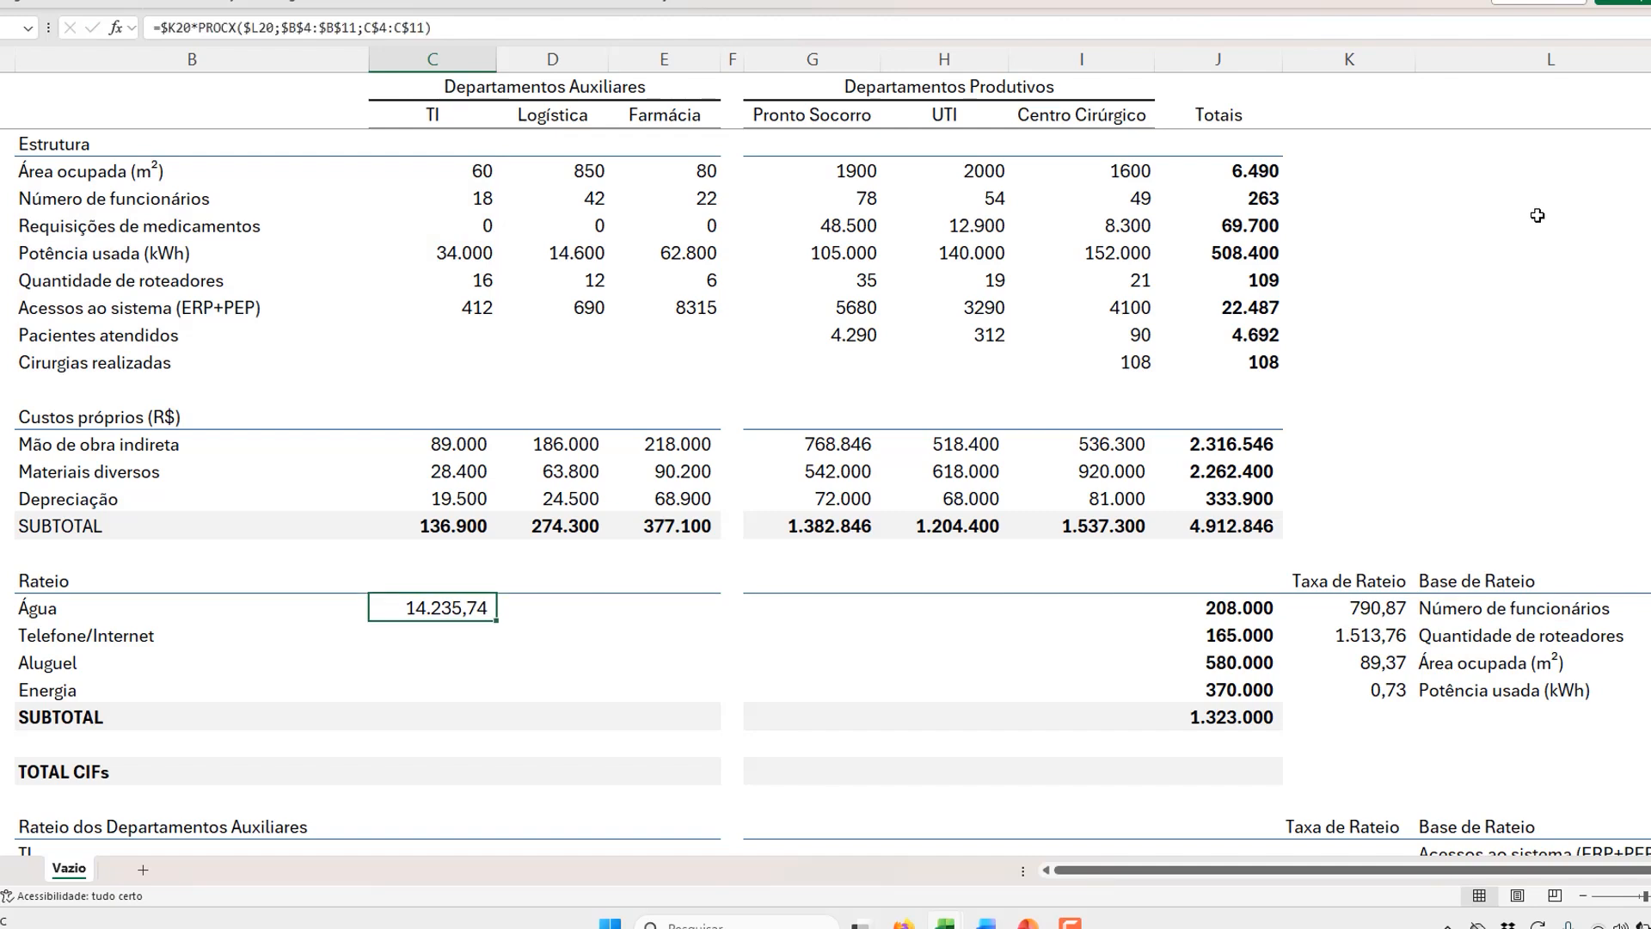
left_click_drag(496, 620, 731, 683)
left_click(506, 714)
left_click(503, 712)
key("ctrl+c")
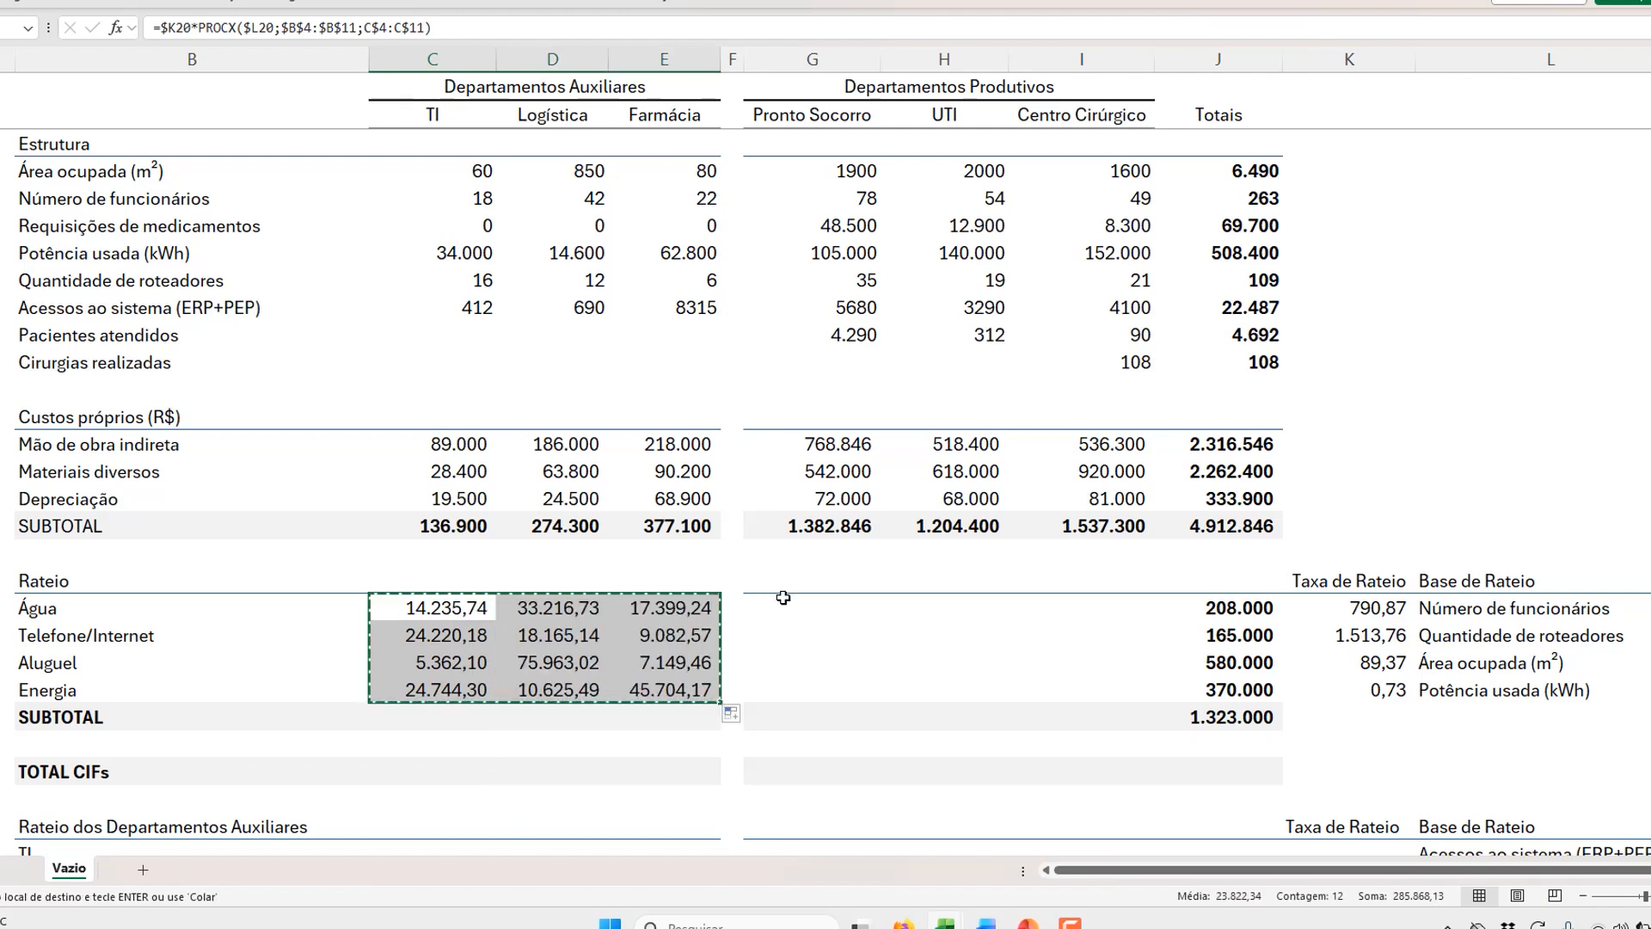
left_click(782, 602)
key("ctrl+v")
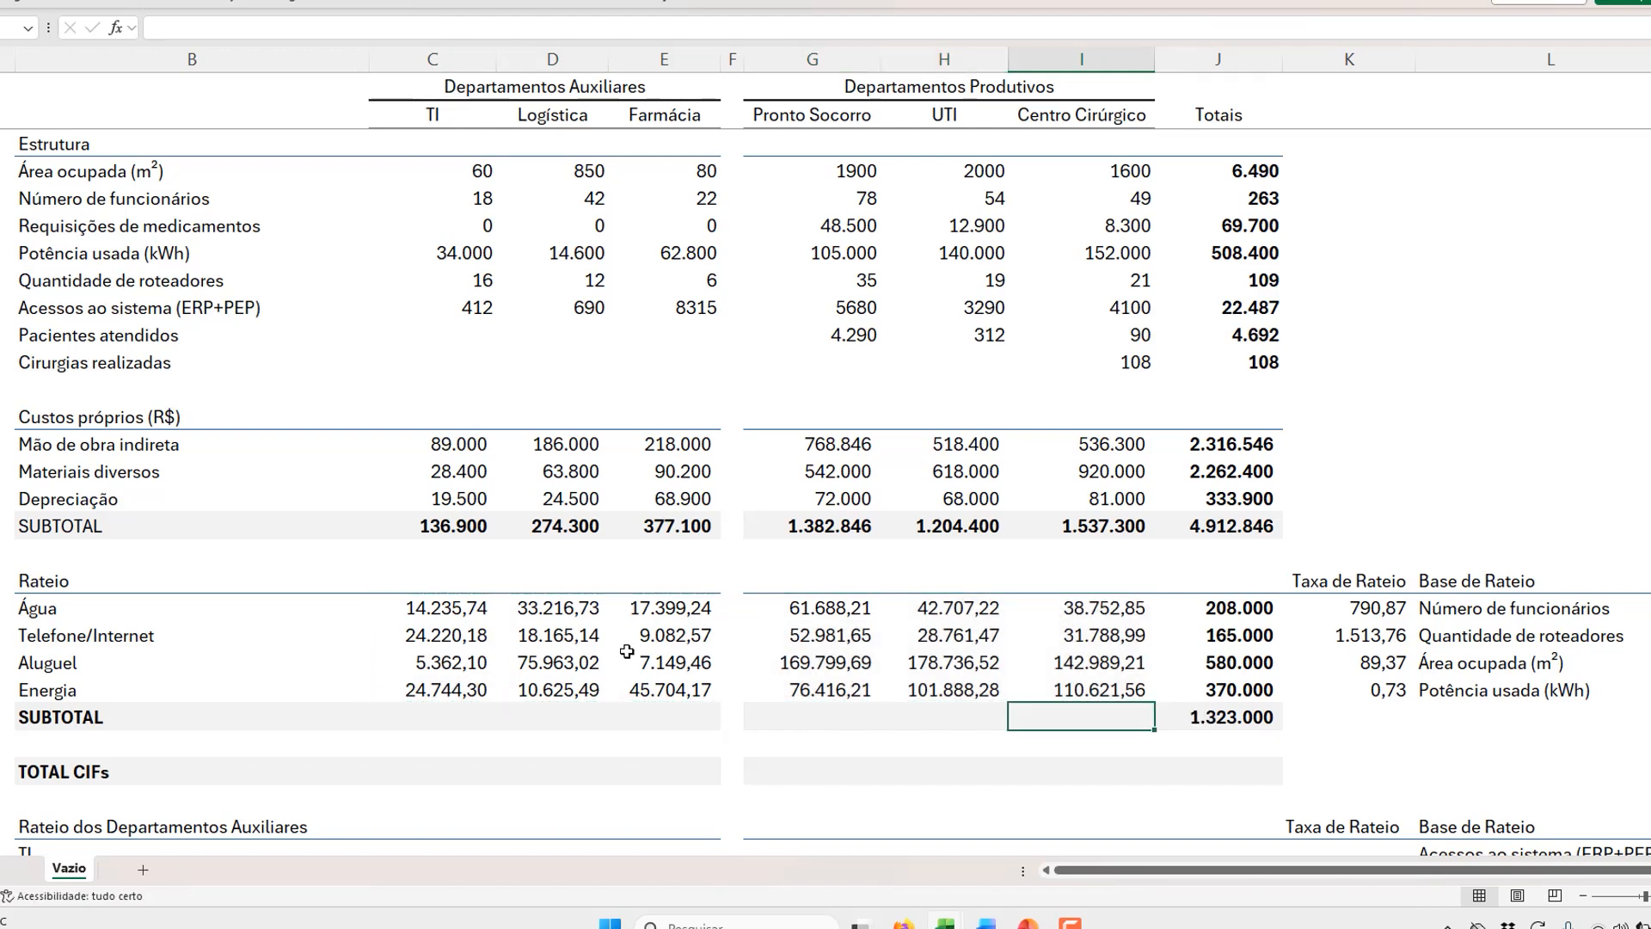
left_click_drag(423, 693, 1094, 684)
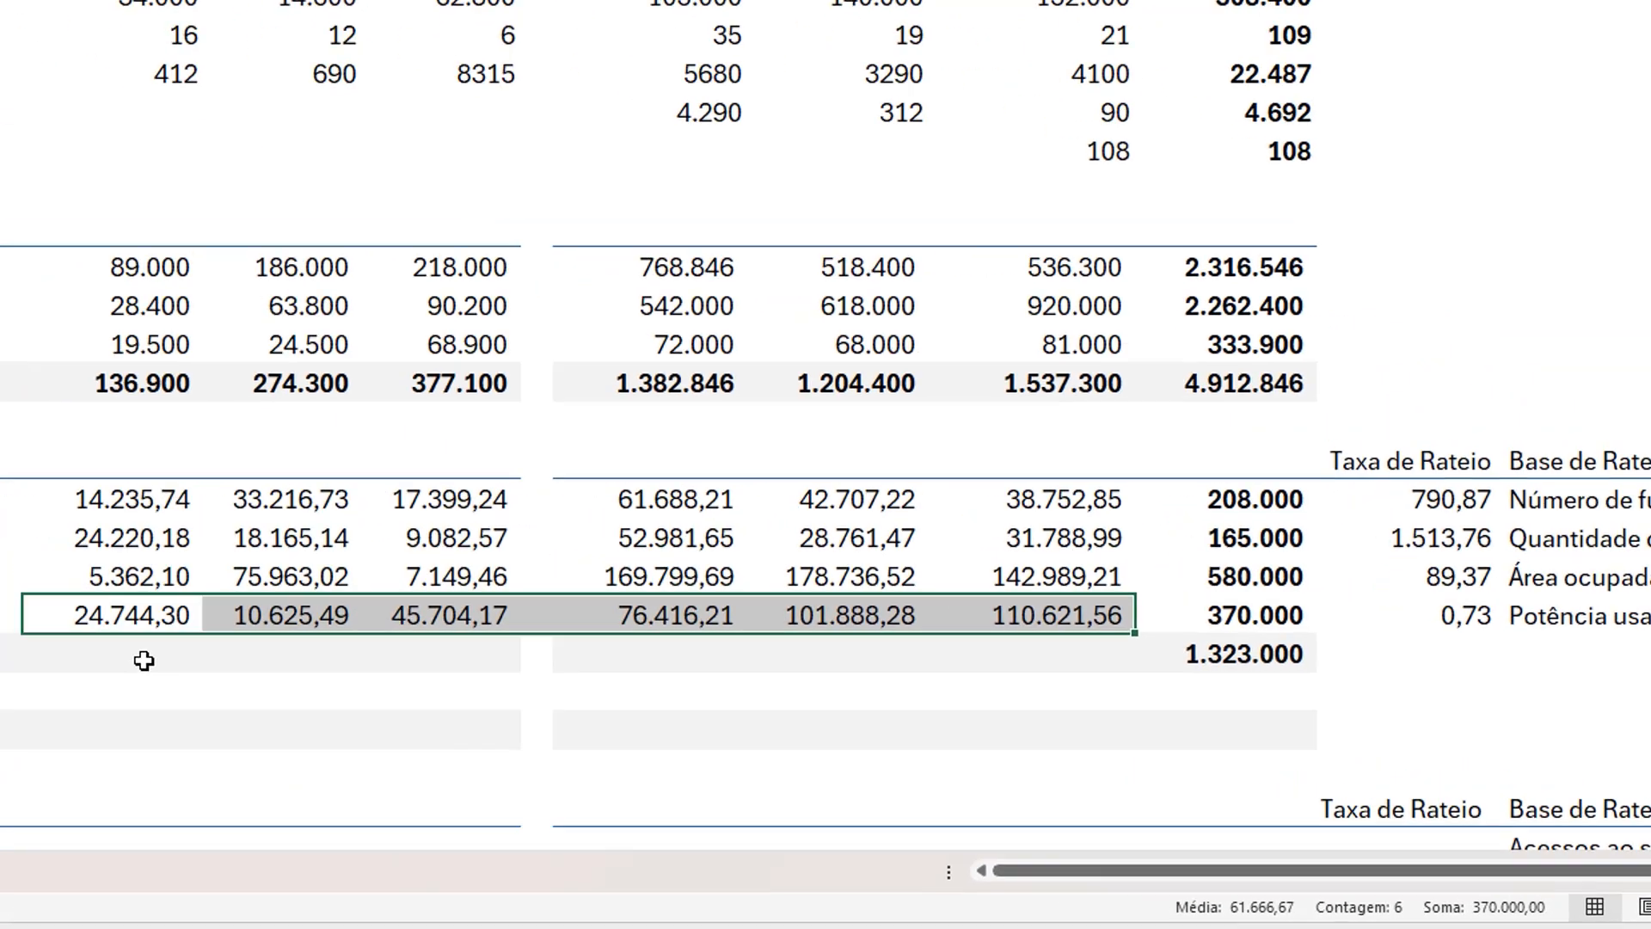
Step: Sum TI's allocated costs in the Rateio SUBTOTAL cell C24 and copy the formula to Logística and Farmácia
left_click(144, 660)
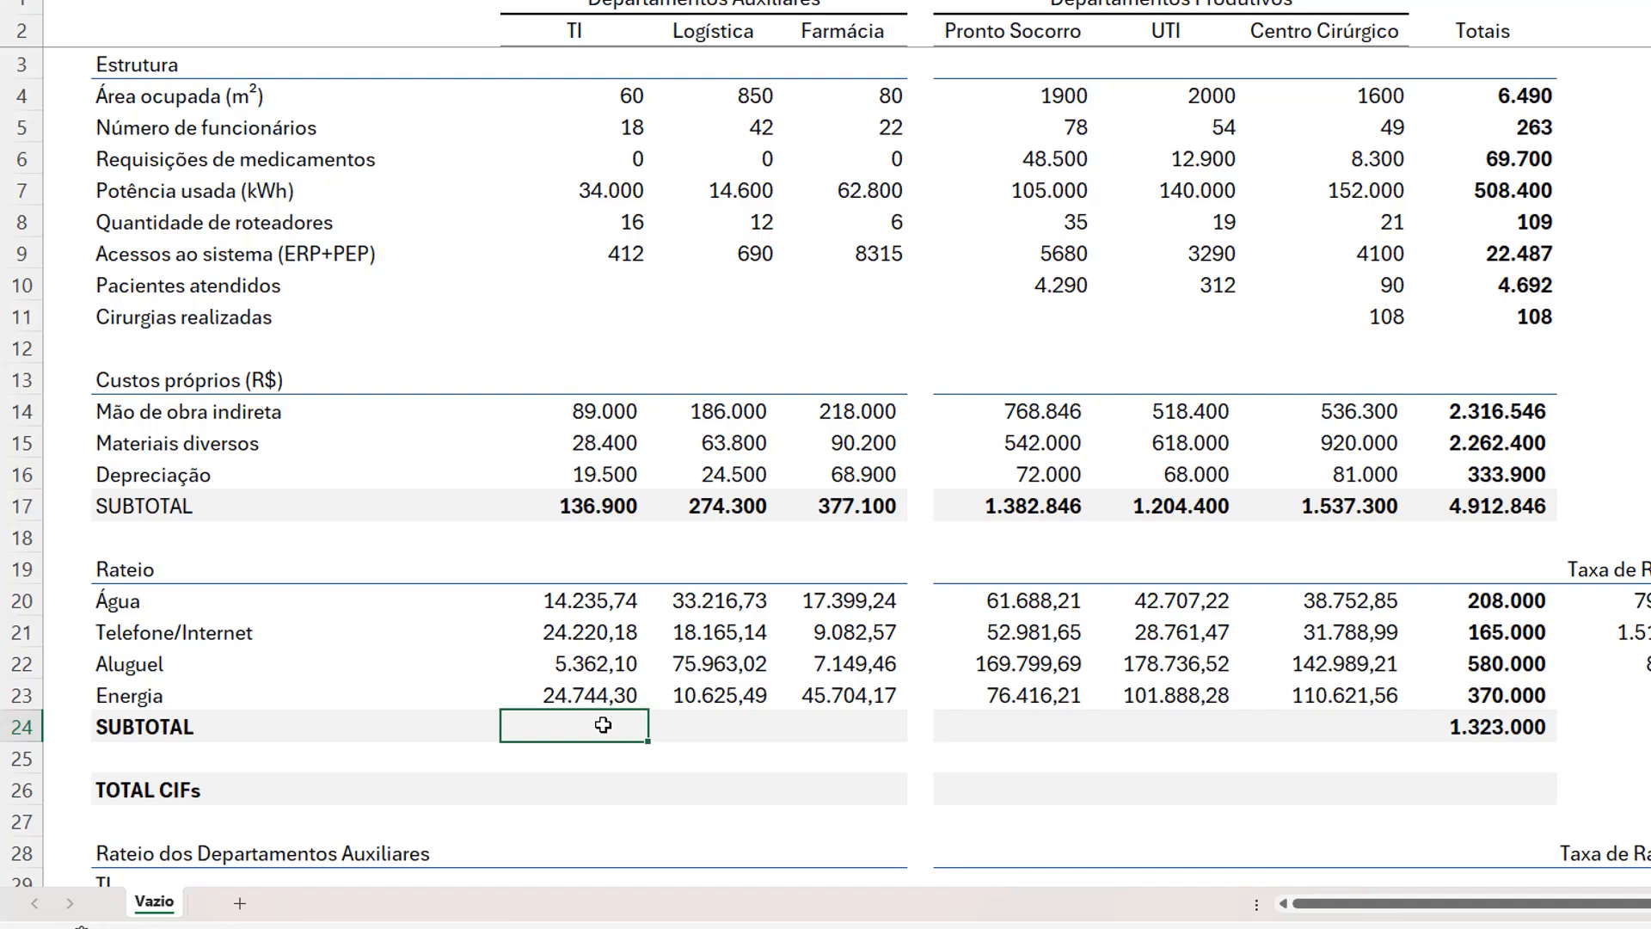
key("alt+equal")
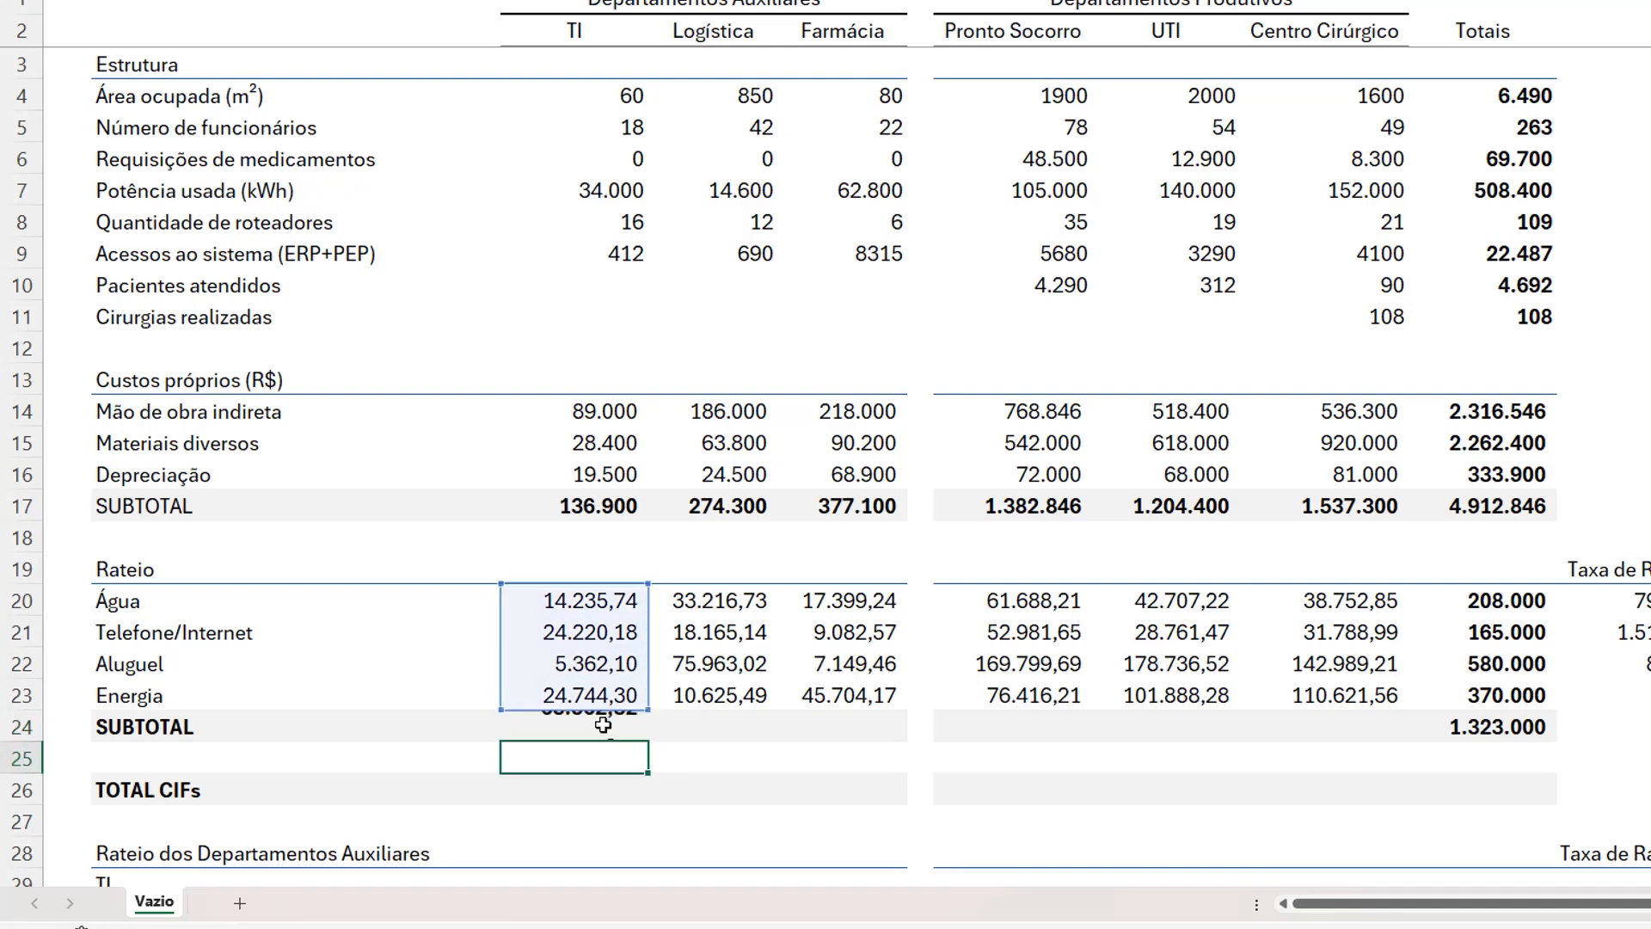
key("Return")
key("ctrl+c")
key("Right")
key("shift+Right")
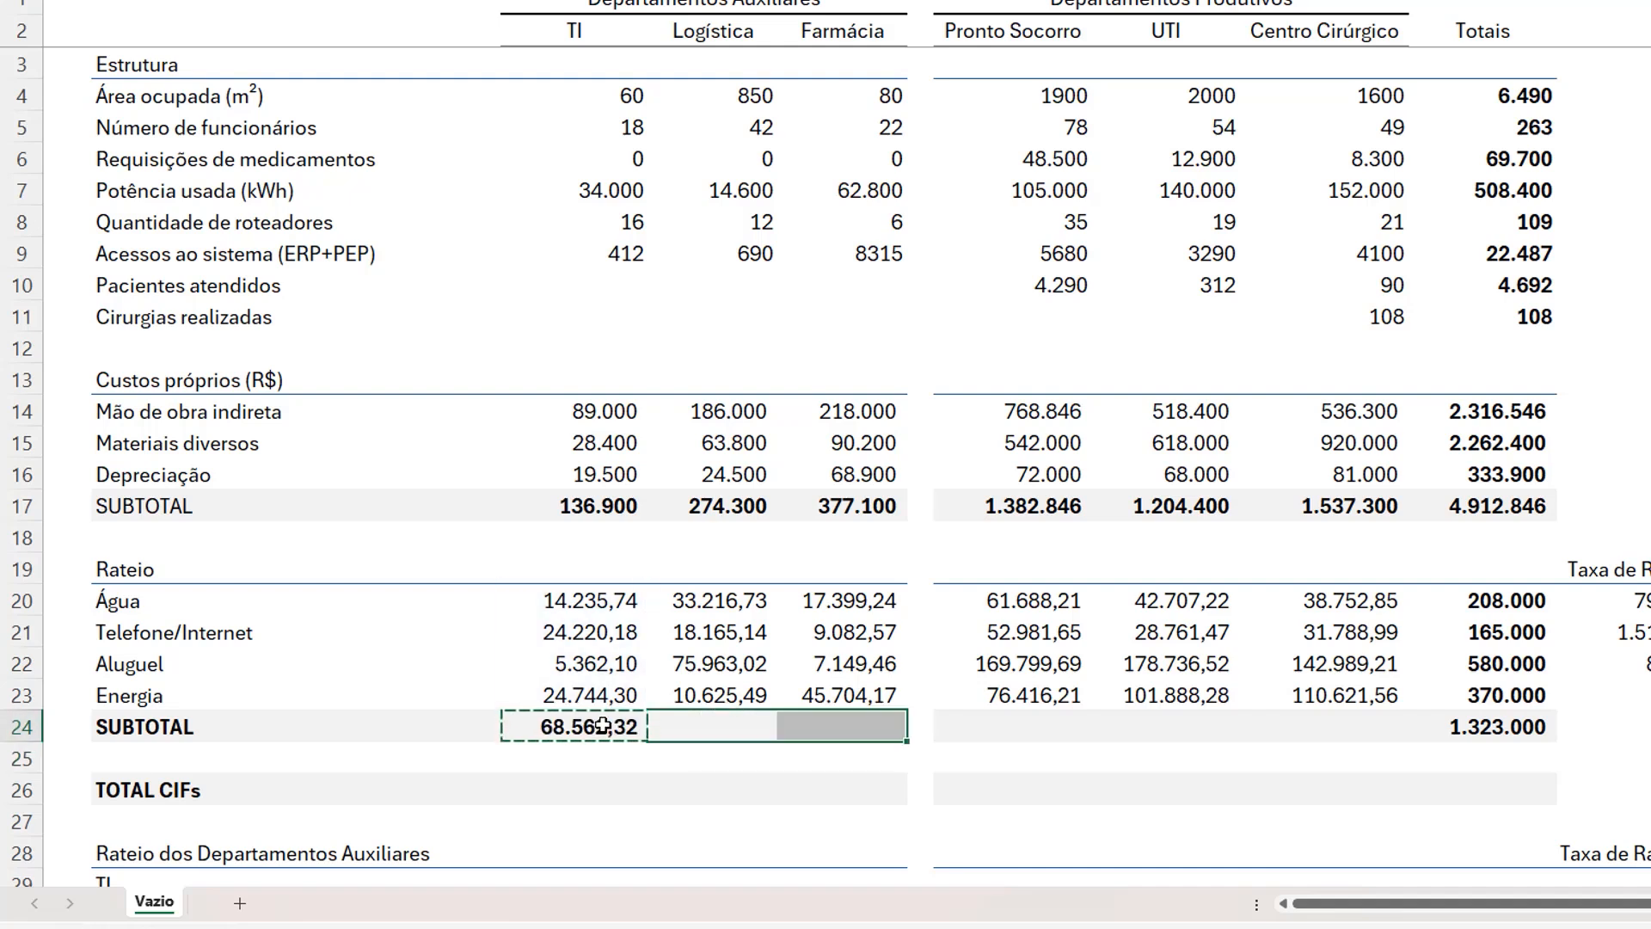
key("ctrl+v")
Step: Copy the Rateio SUBTOTAL formula to the productive departments in G24:I24
key("Right")
key("Right")
key("Right")
key("shift+Right")
key("shift+Right")
key("alt+equal")
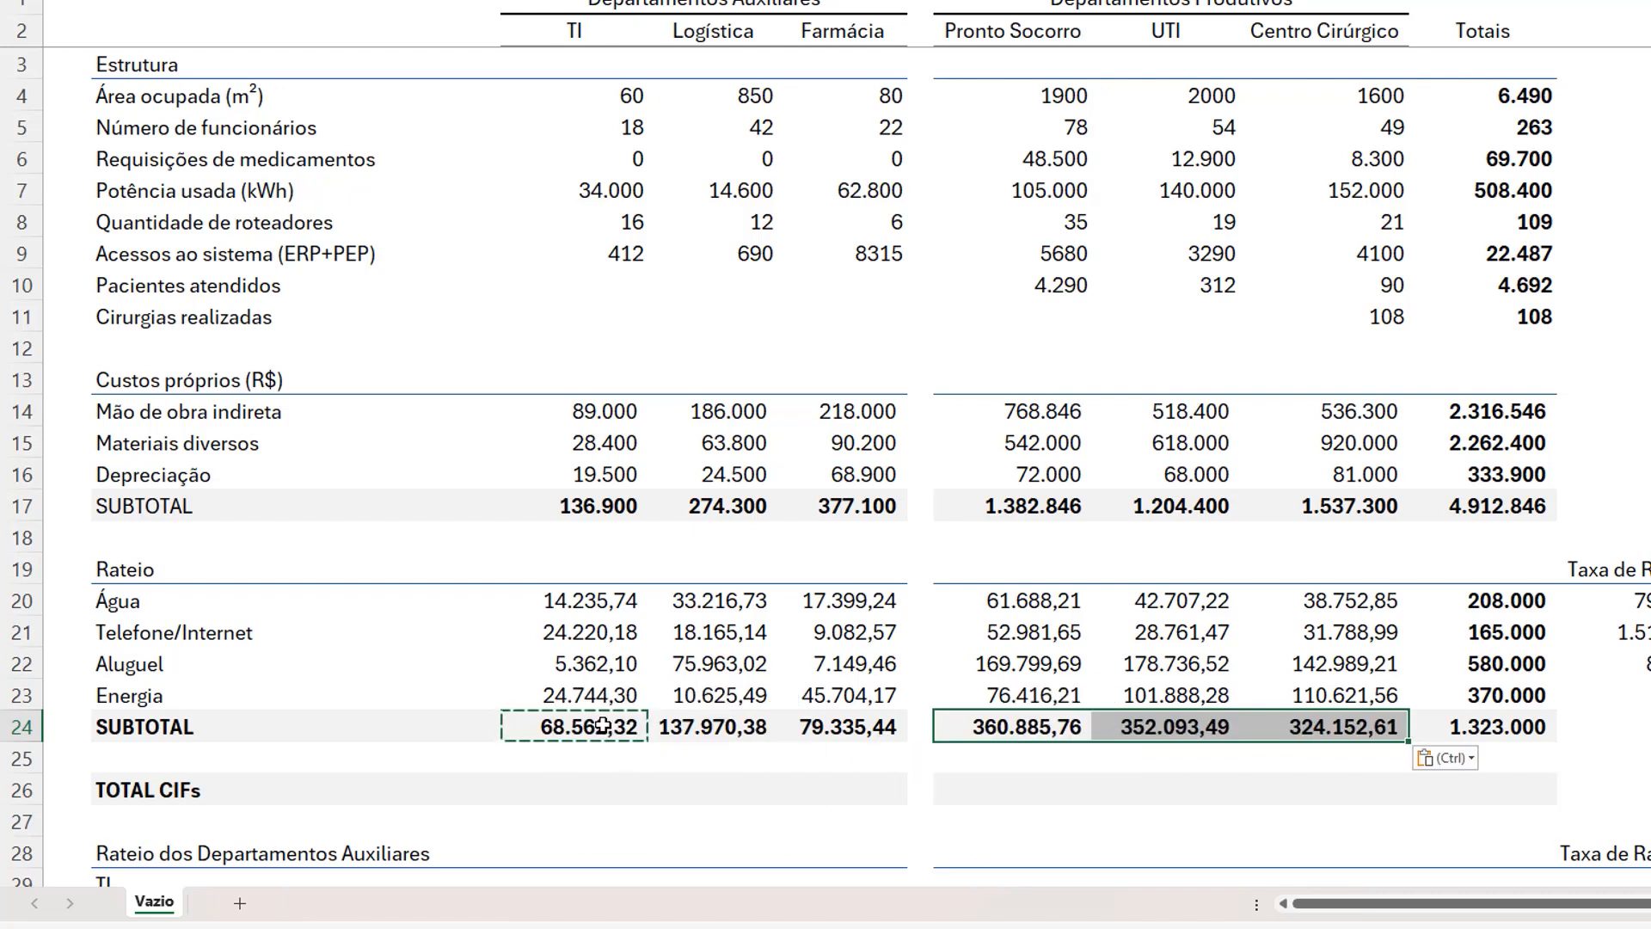
Step: Check the combined sum of the department subtotals in C24:I24 against the Rateio total in J24
key("Right")
key("Right")
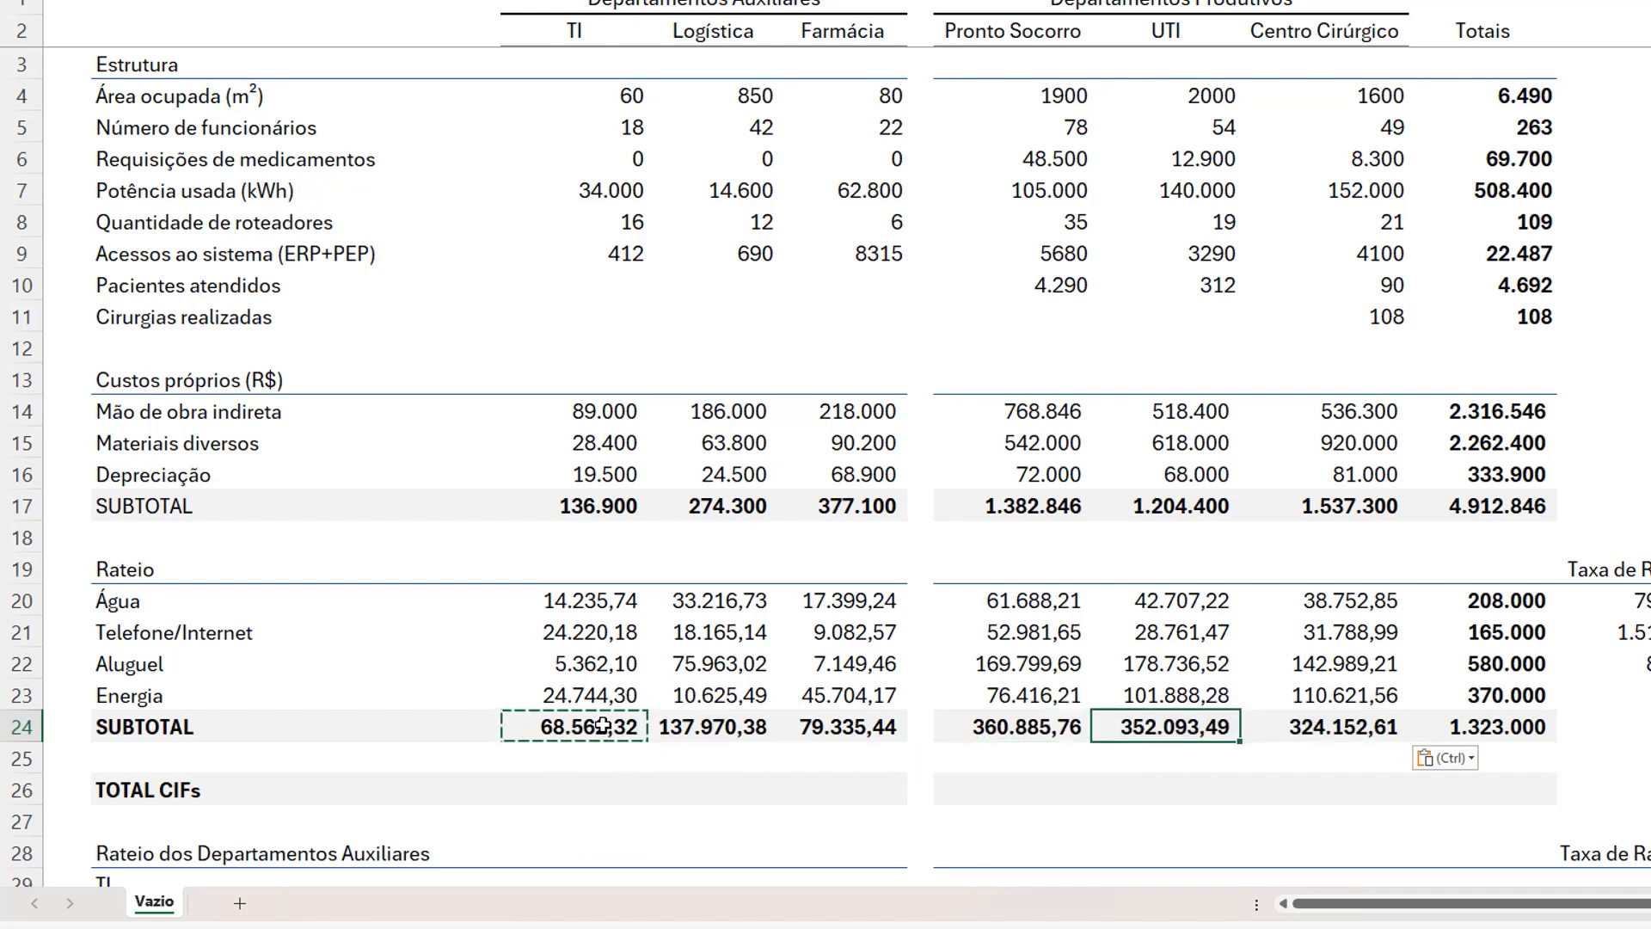
key("shift+Left")
key("shift+Left")
key("shift+Left")
key("shift+Left")
key("shift+Left")
key("shift+Left")
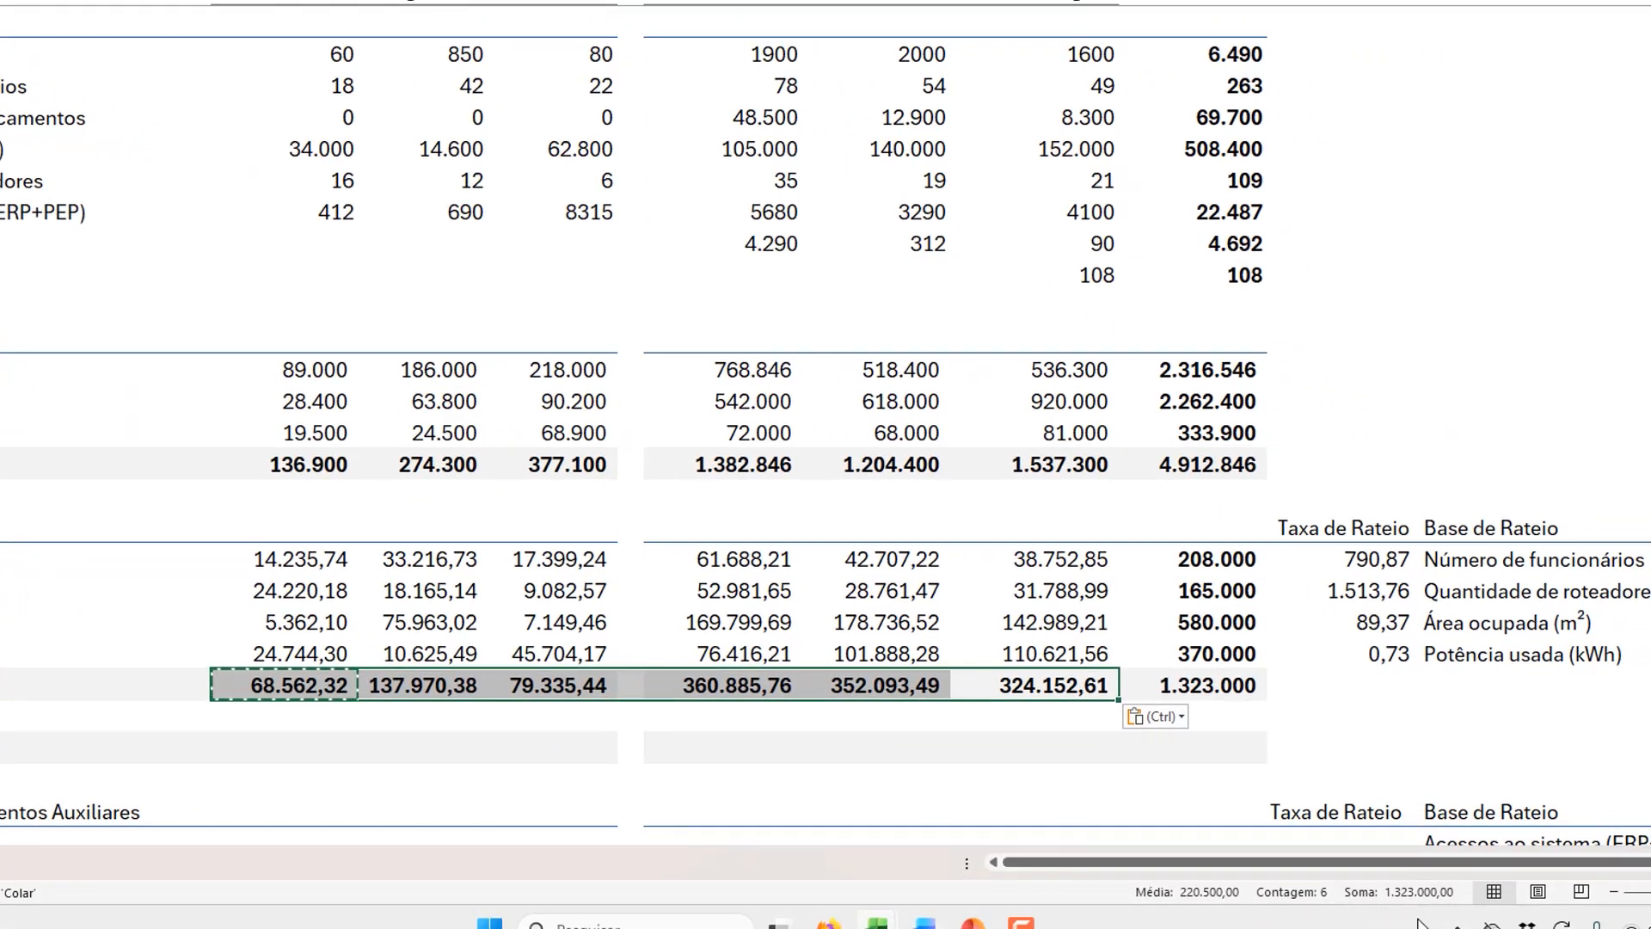
left_click(1223, 687)
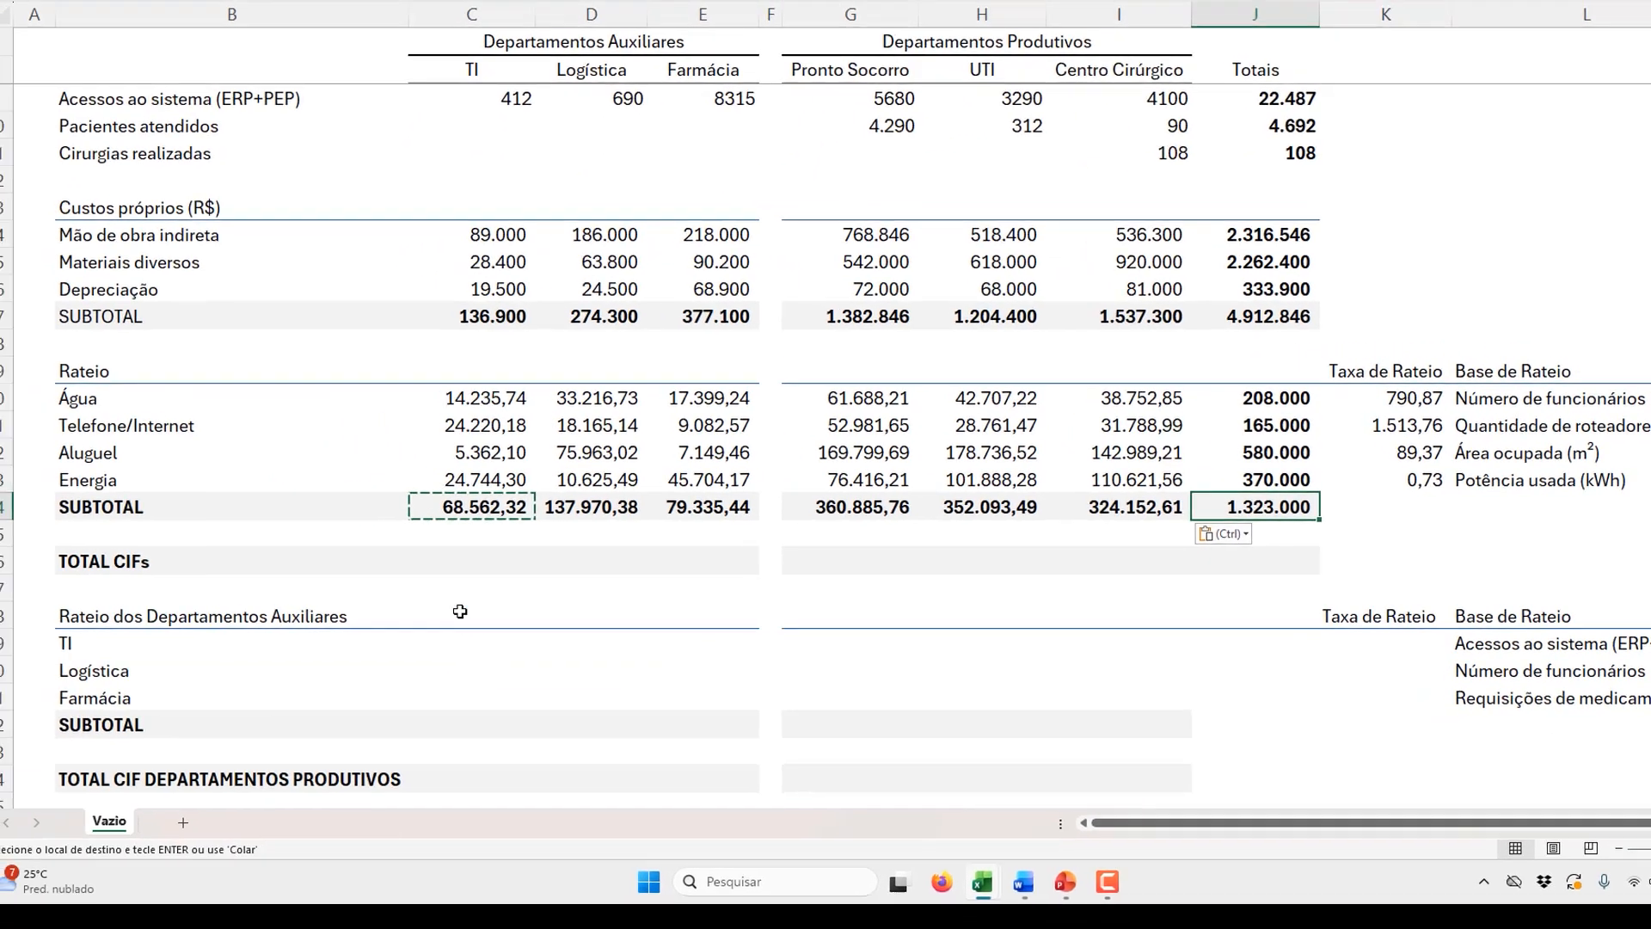
Step: Calculate TI's TOTAL CIFs in C26 by adding both subtotals with the formula =C17+C24
left_click(483, 564)
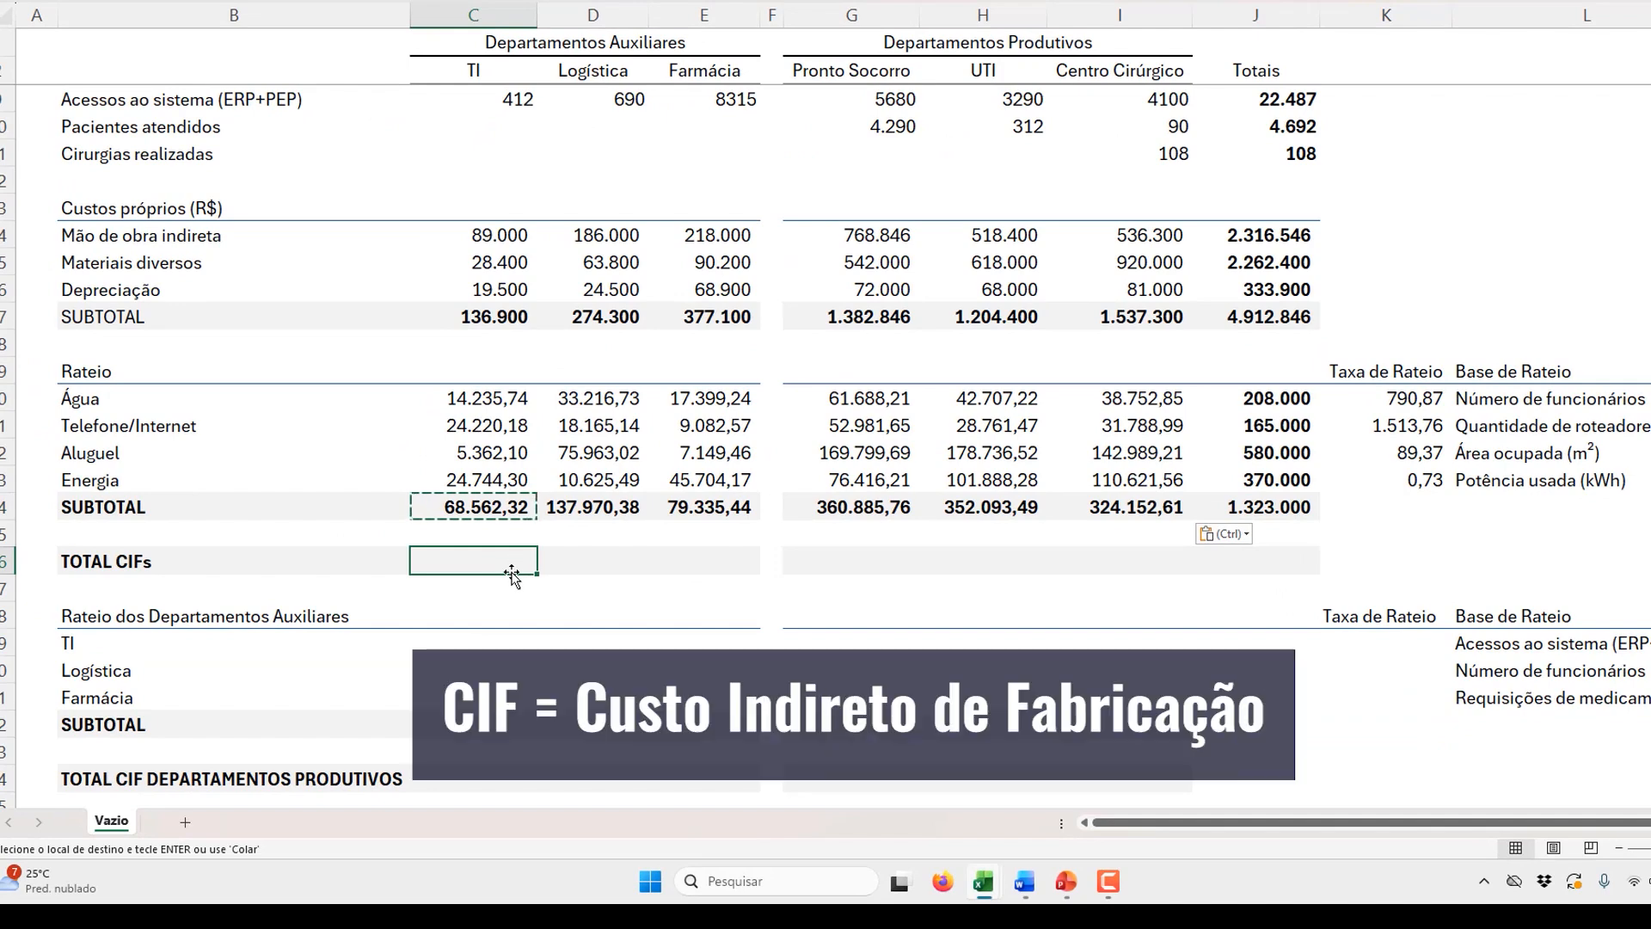
type("=")
key("Up")
key("Up")
key("Up")
key("Up")
key("Up")
key("Up")
key("Up")
key("Up")
key("Up")
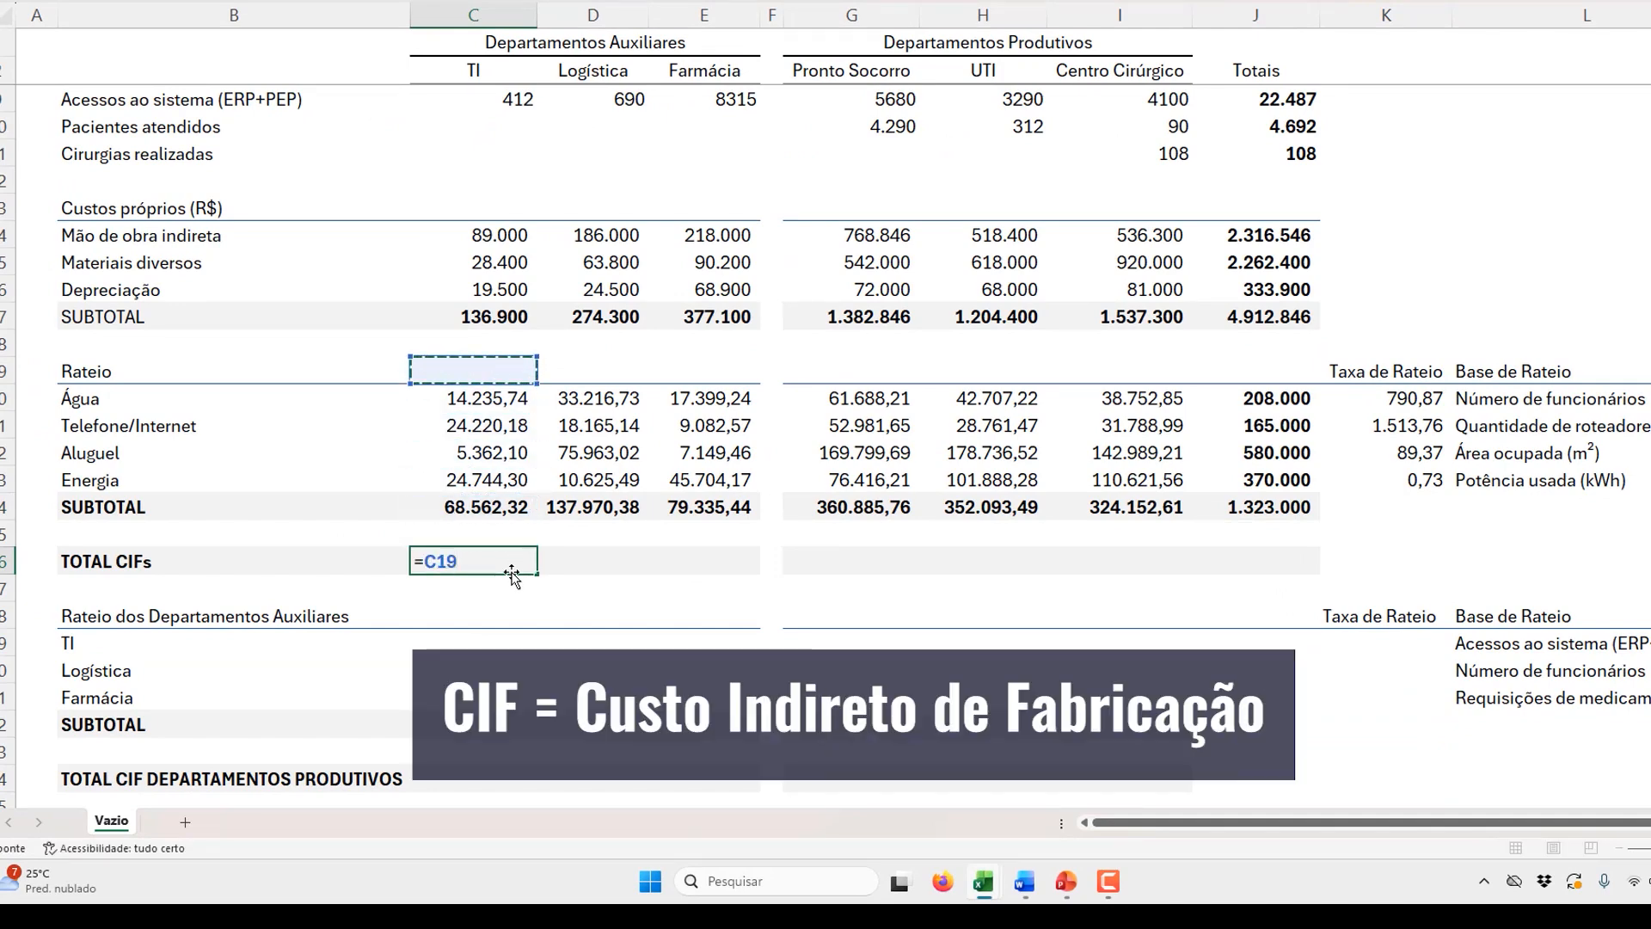
type("+")
key("Up")
key("Up")
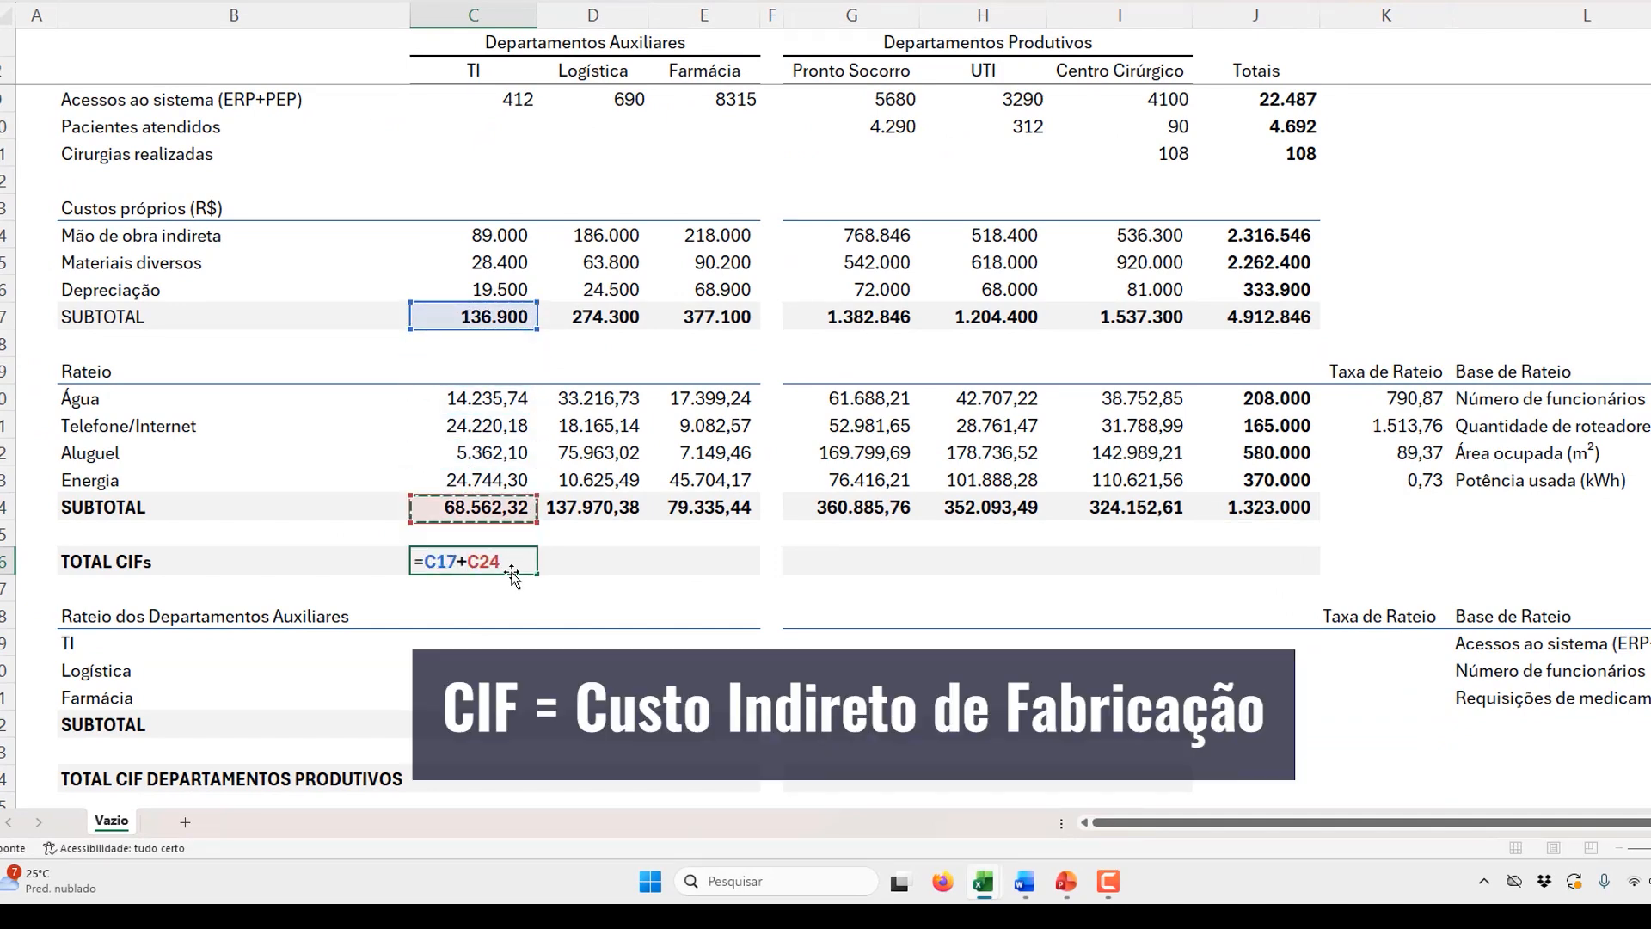
key("ctrl+Return")
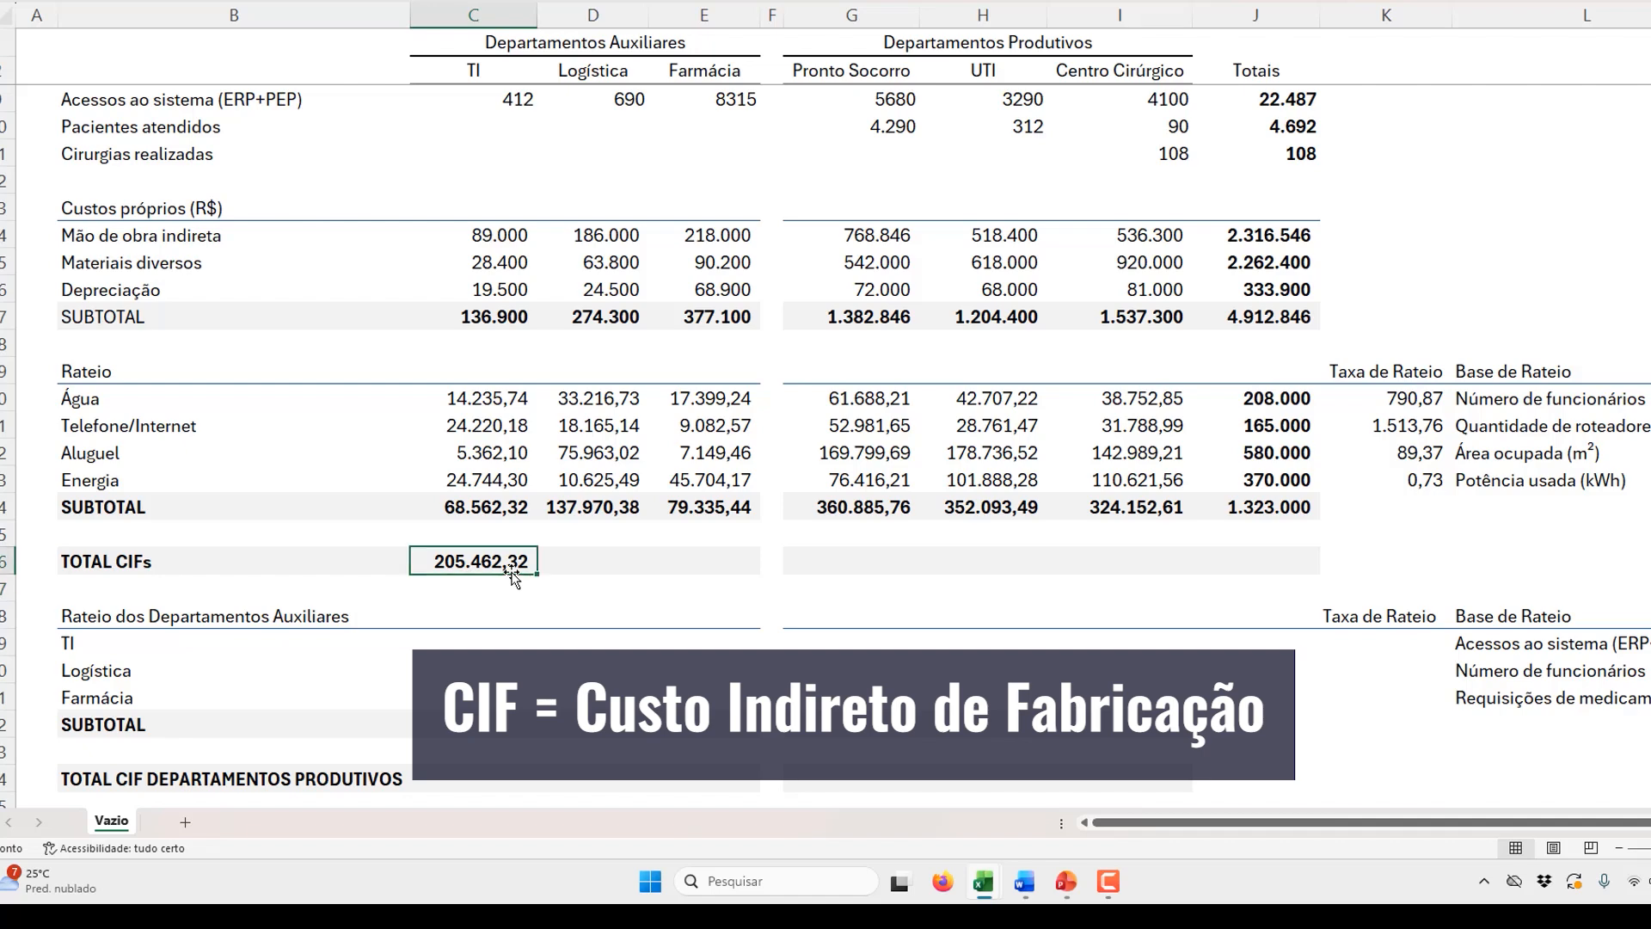
Step: Copy the TOTAL CIFs formula from C26 to D26:E26 and G26:I26
key("ctrl+c")
key("Right")
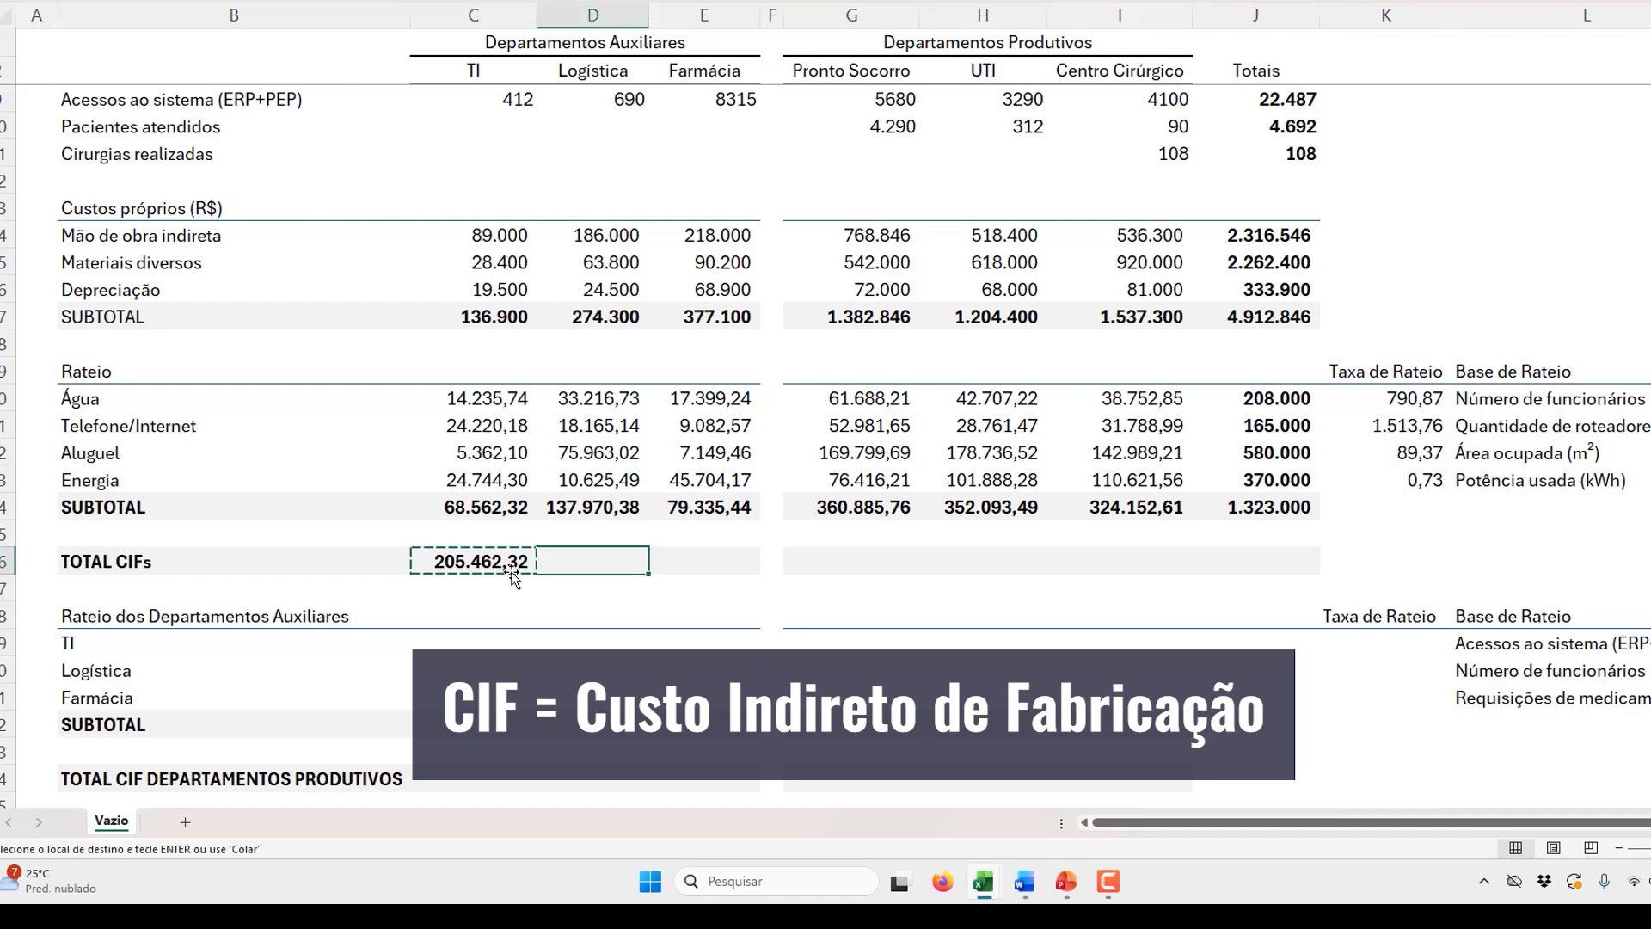
key("shift+Right")
key("ctrl+v")
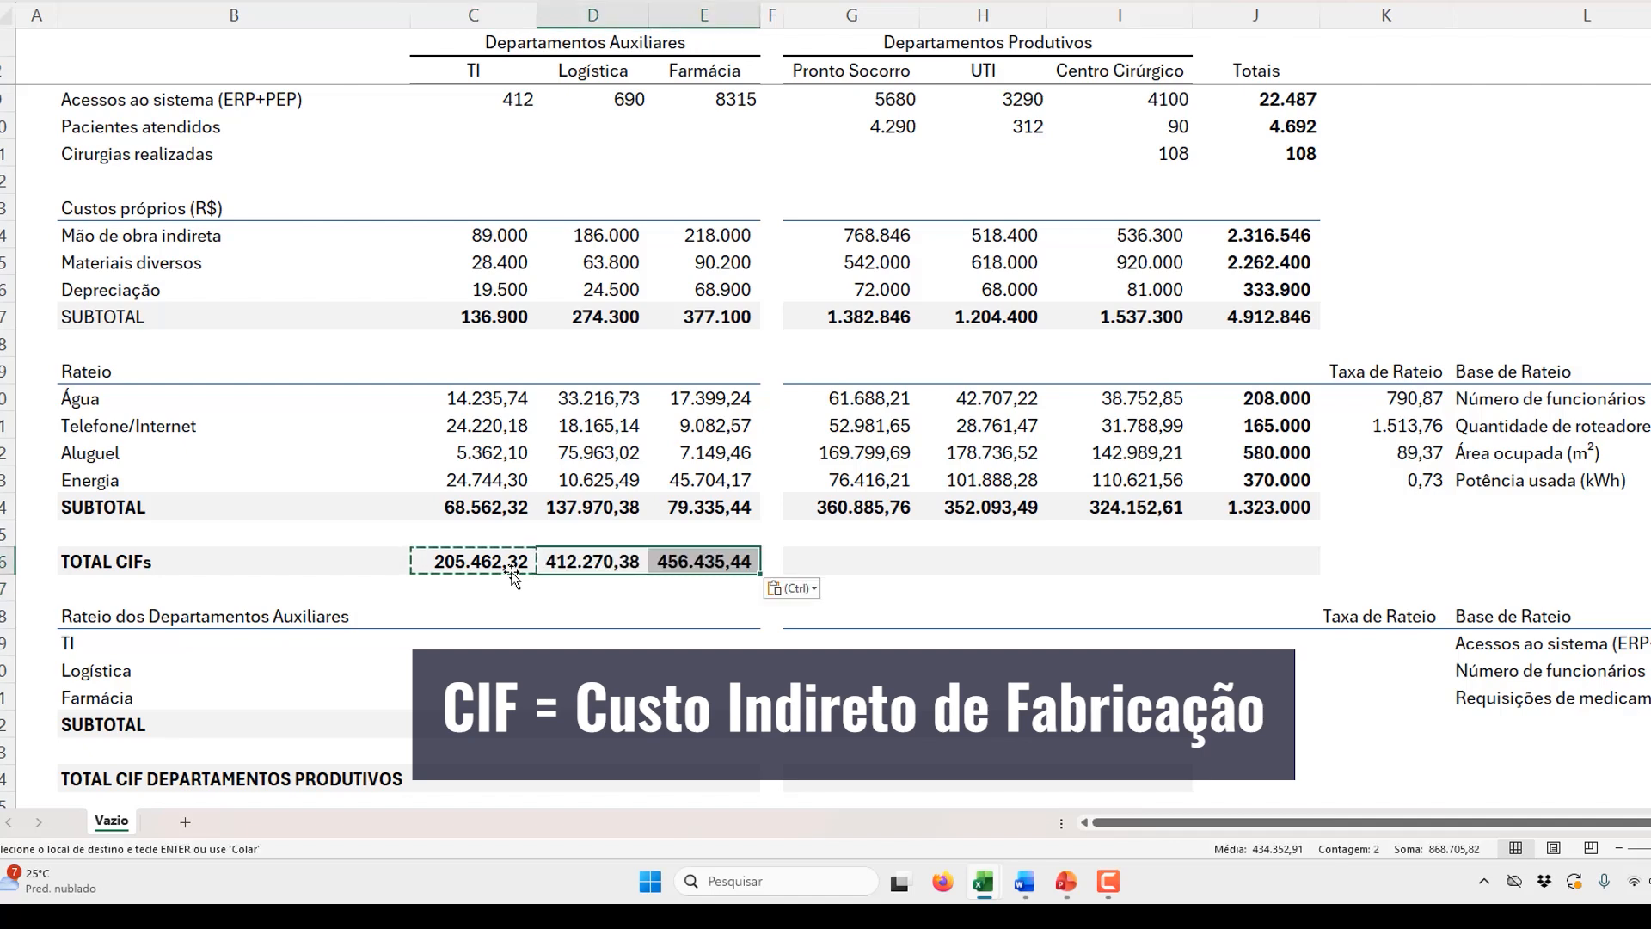
key("Right")
key("Right")
key("Right")
key("shift+Right")
key("shift+Right")
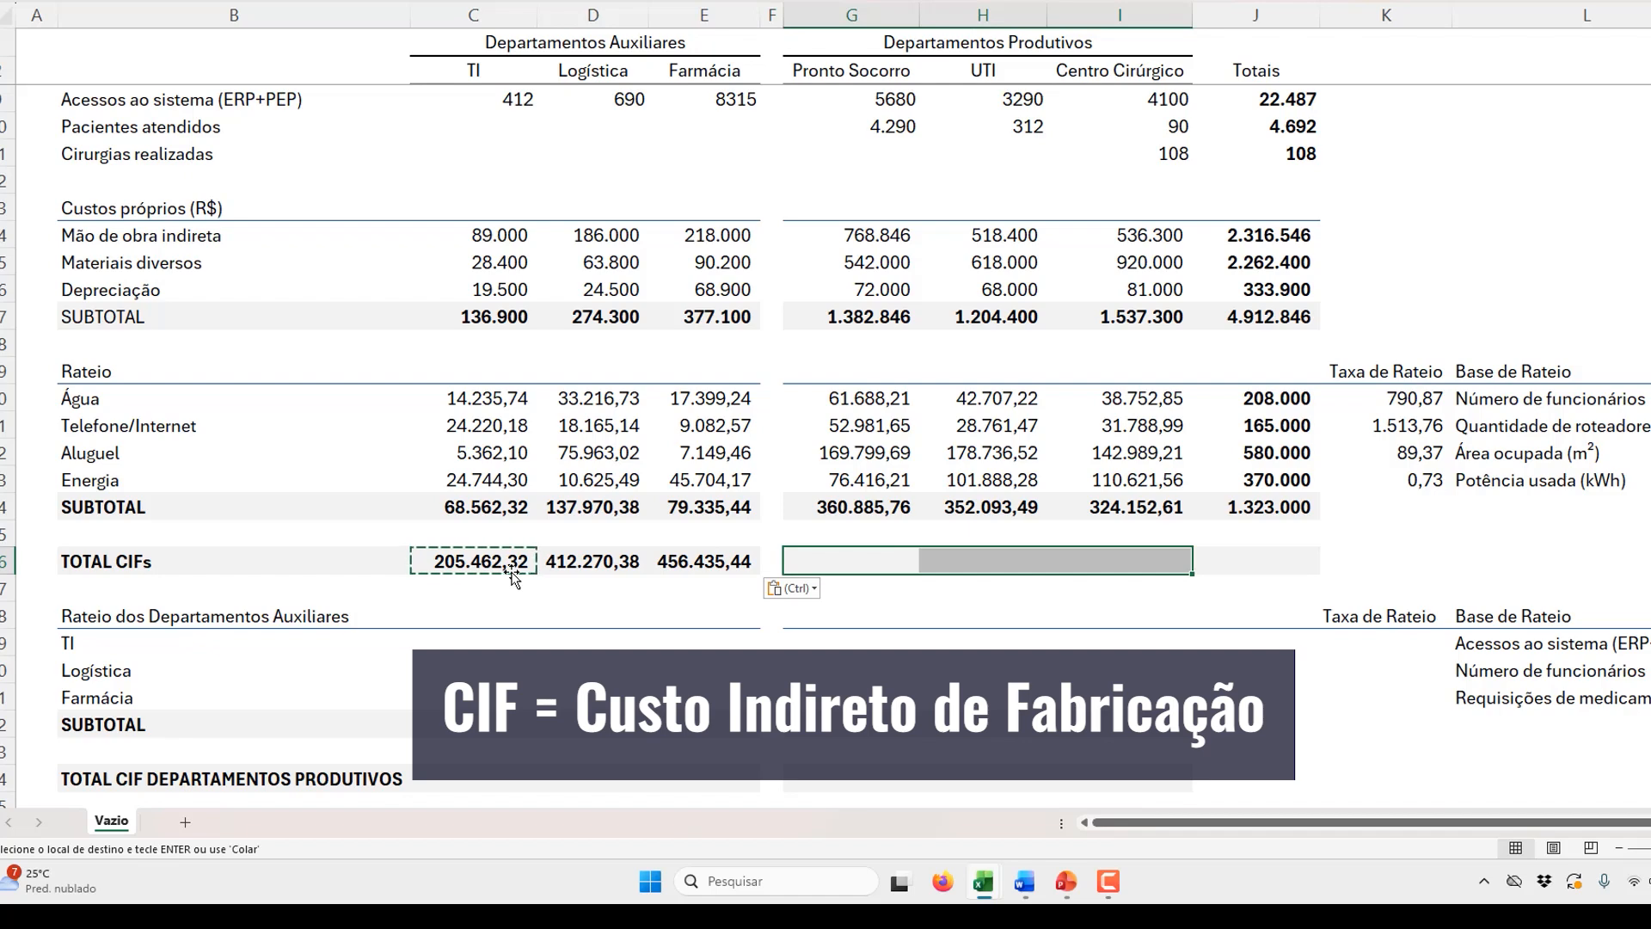
key("ctrl+v")
Step: Examine the combined TOTAL CIFs of the auxiliary departments in C26:E26 and of the productive departments in G26:I26
key("Right")
key("Right")
key("Right")
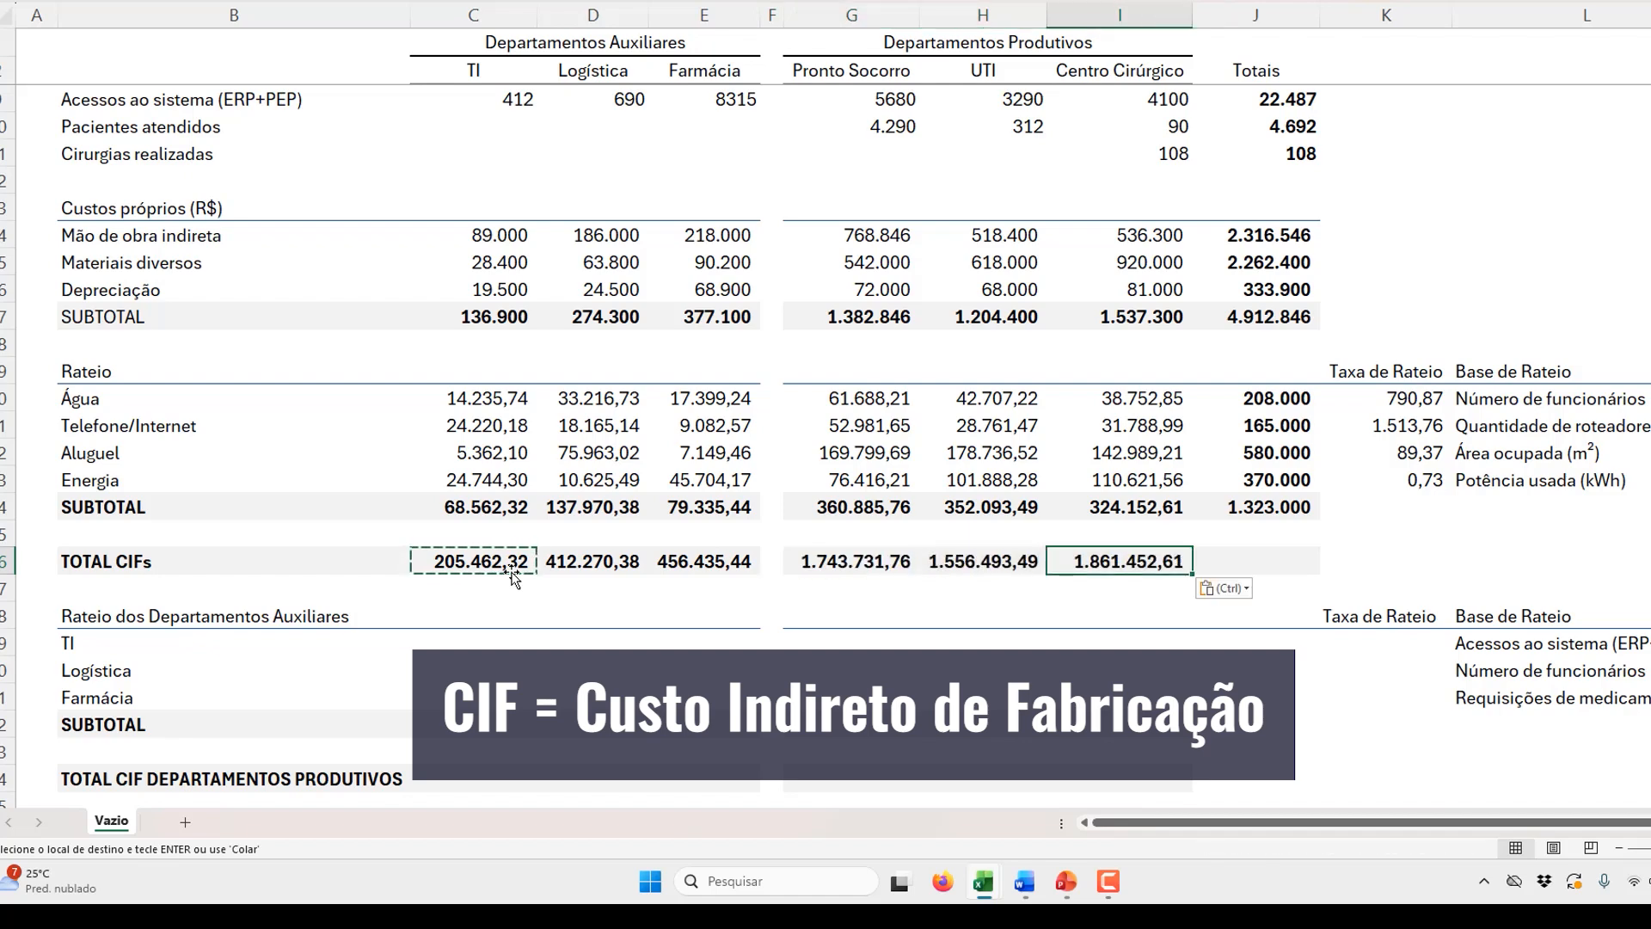
key("Left")
key("Left")
key("Left")
key("Left")
key("Left")
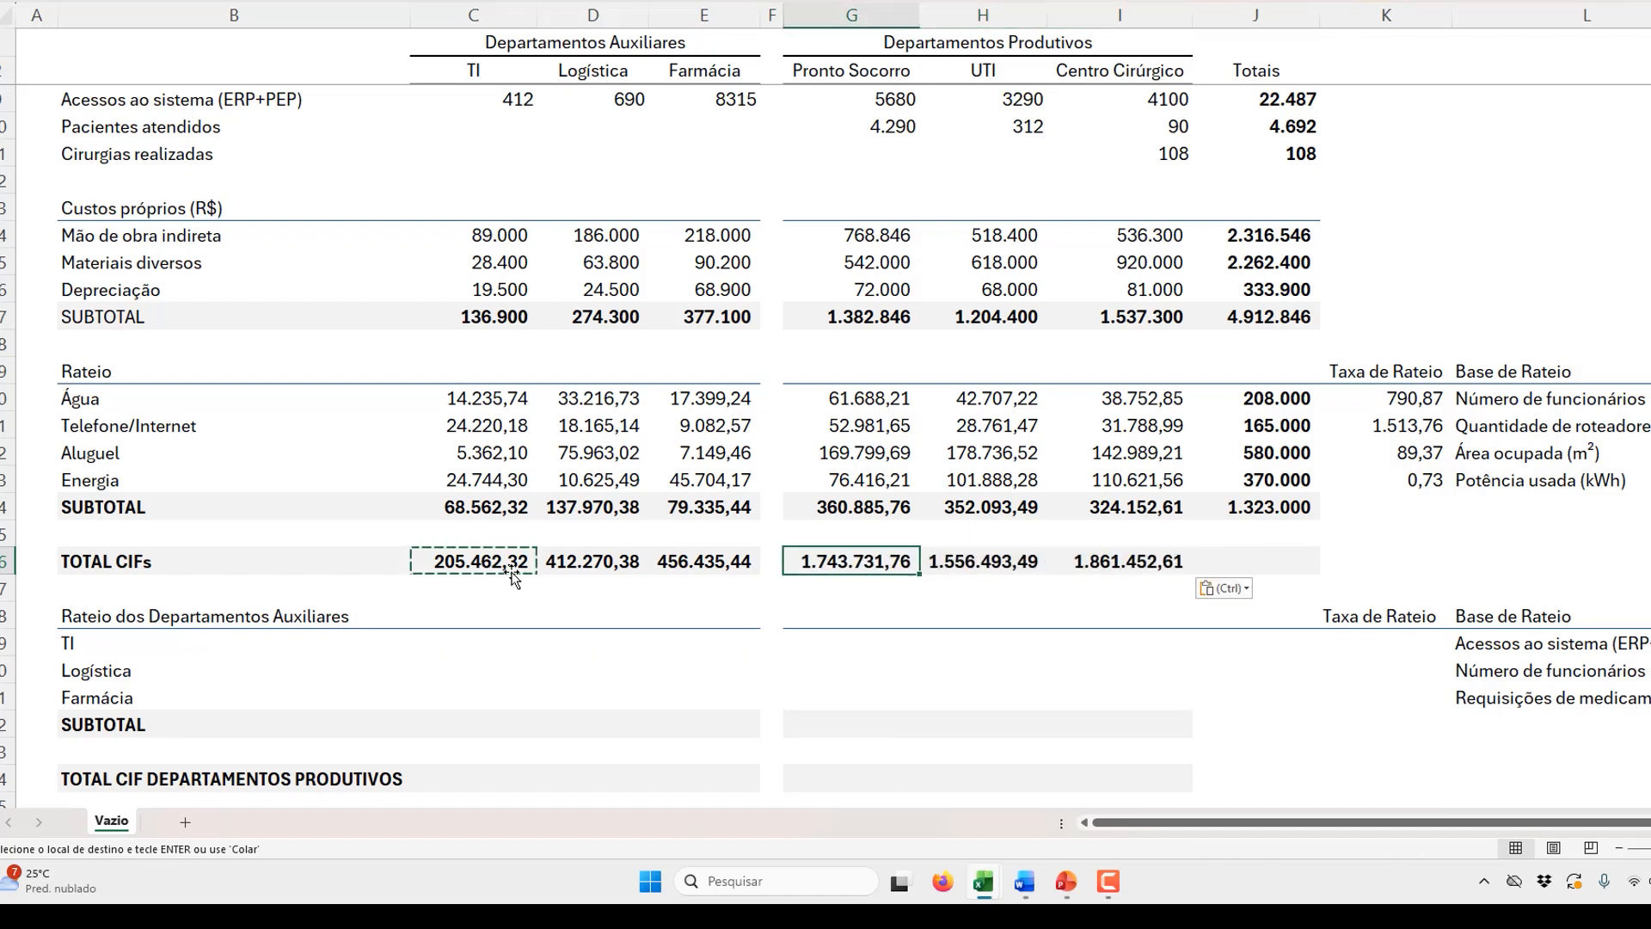
key("shift+Left")
key("shift+Left")
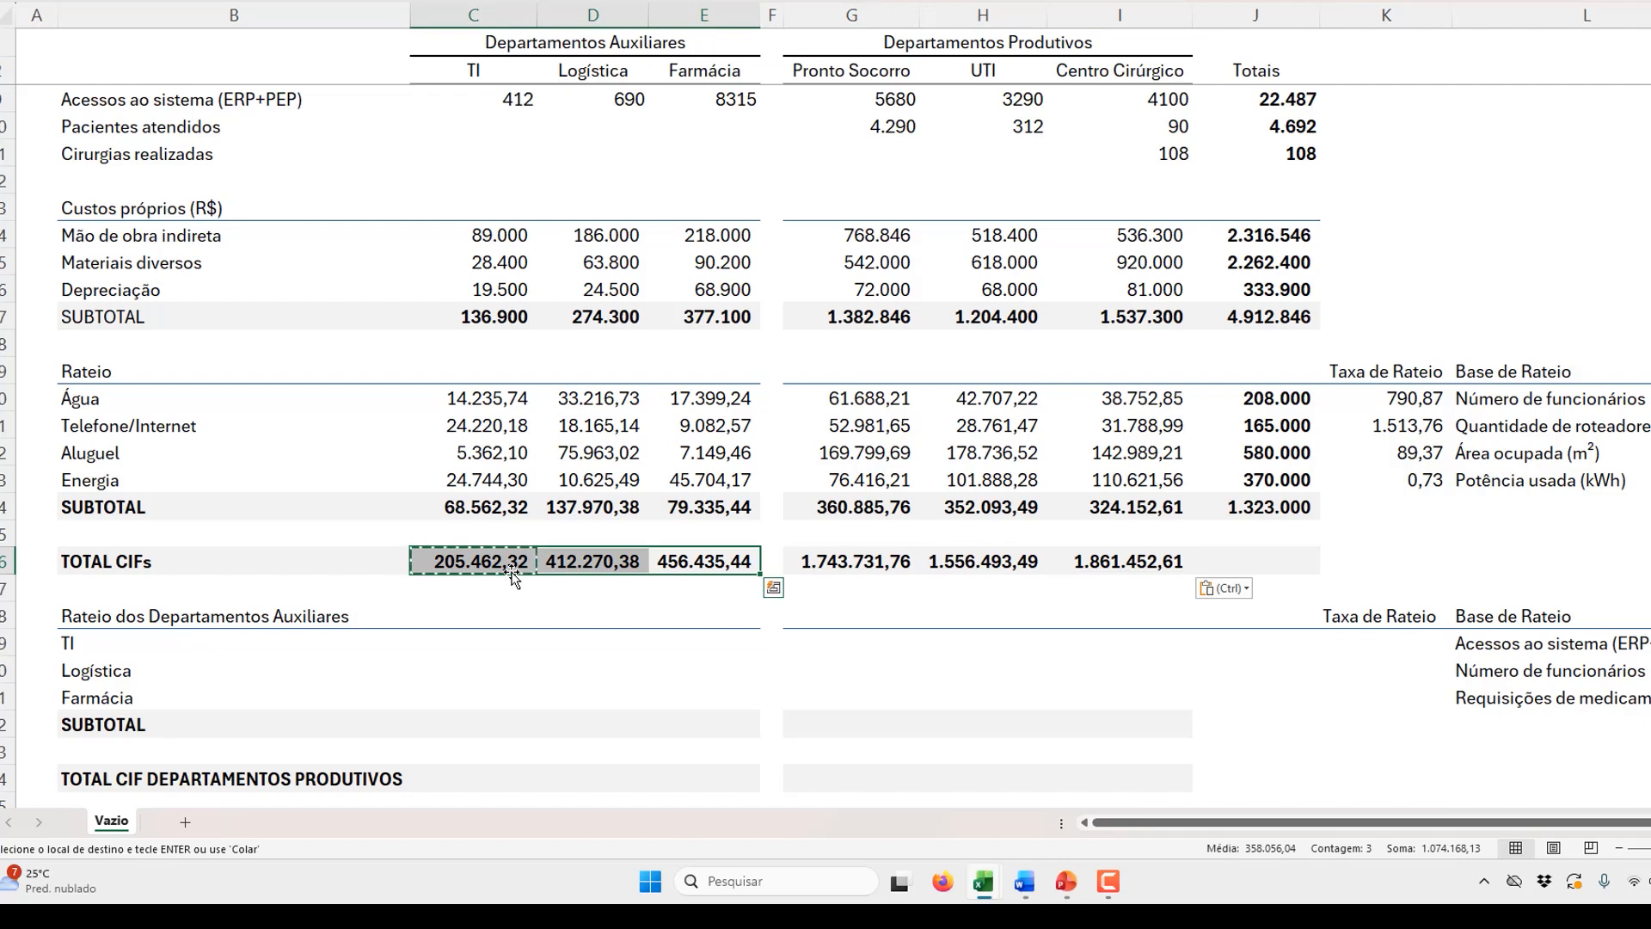
key("Right")
key("Left")
key("shift+Left")
key("shift+Left")
key("Right")
key("Right")
key("shift+Right")
key("shift+Right")
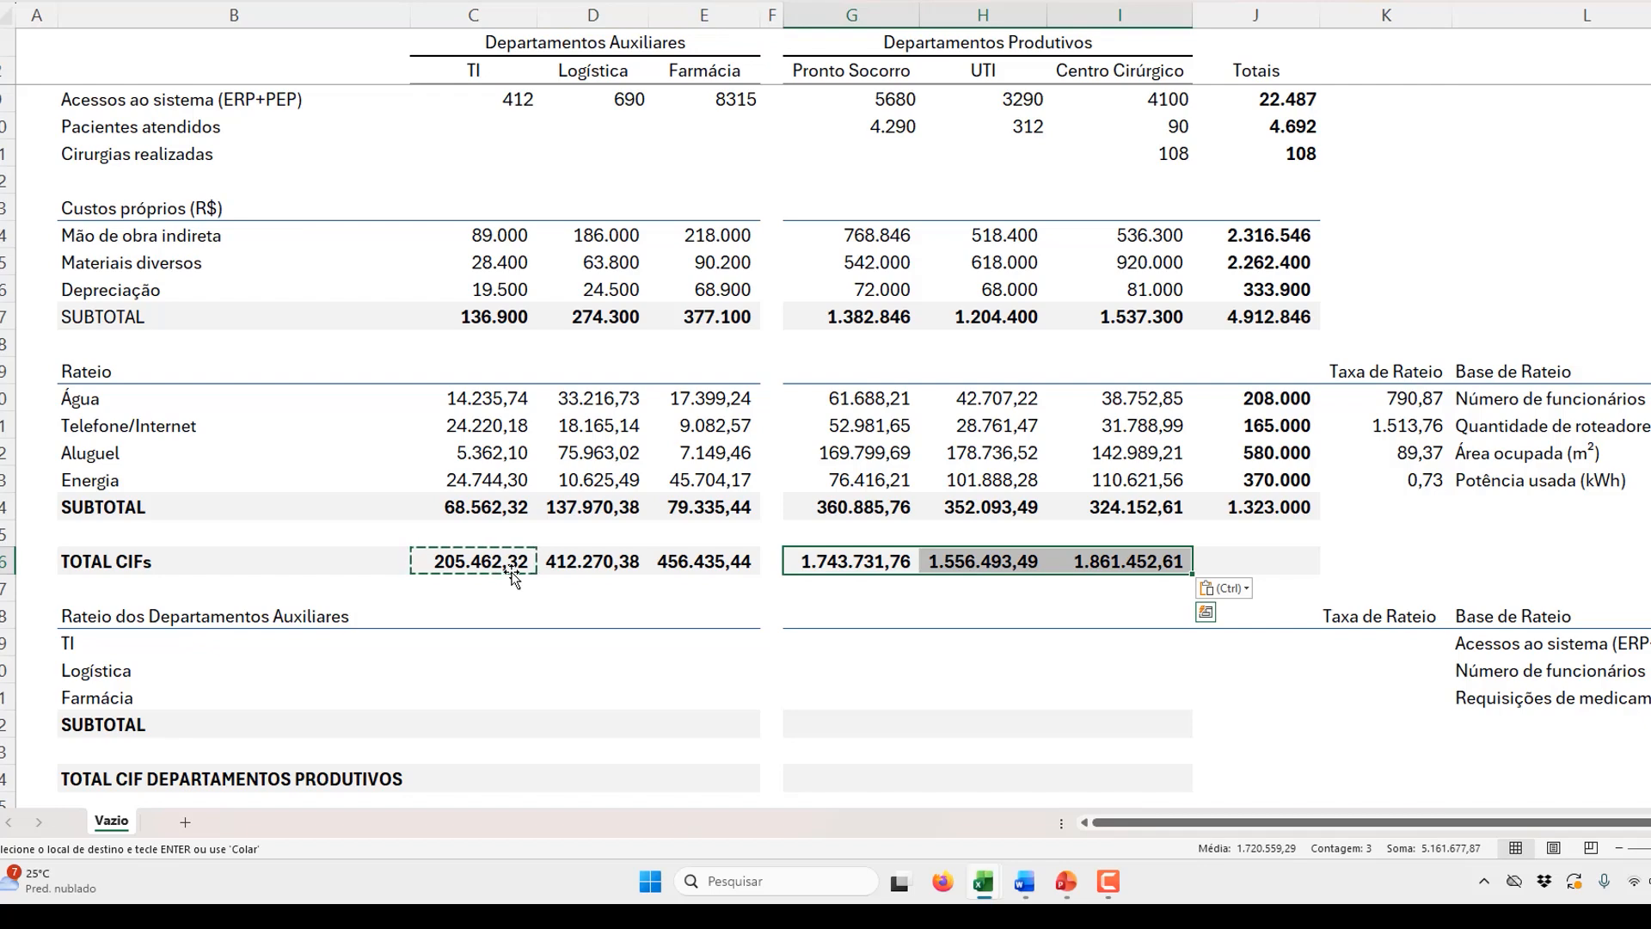
Step: Sum the TOTAL CIFs of all auxiliary and productive departments in J26 with SOMA over C26:I26
key("Right")
key("Right")
key("Right")
type("=")
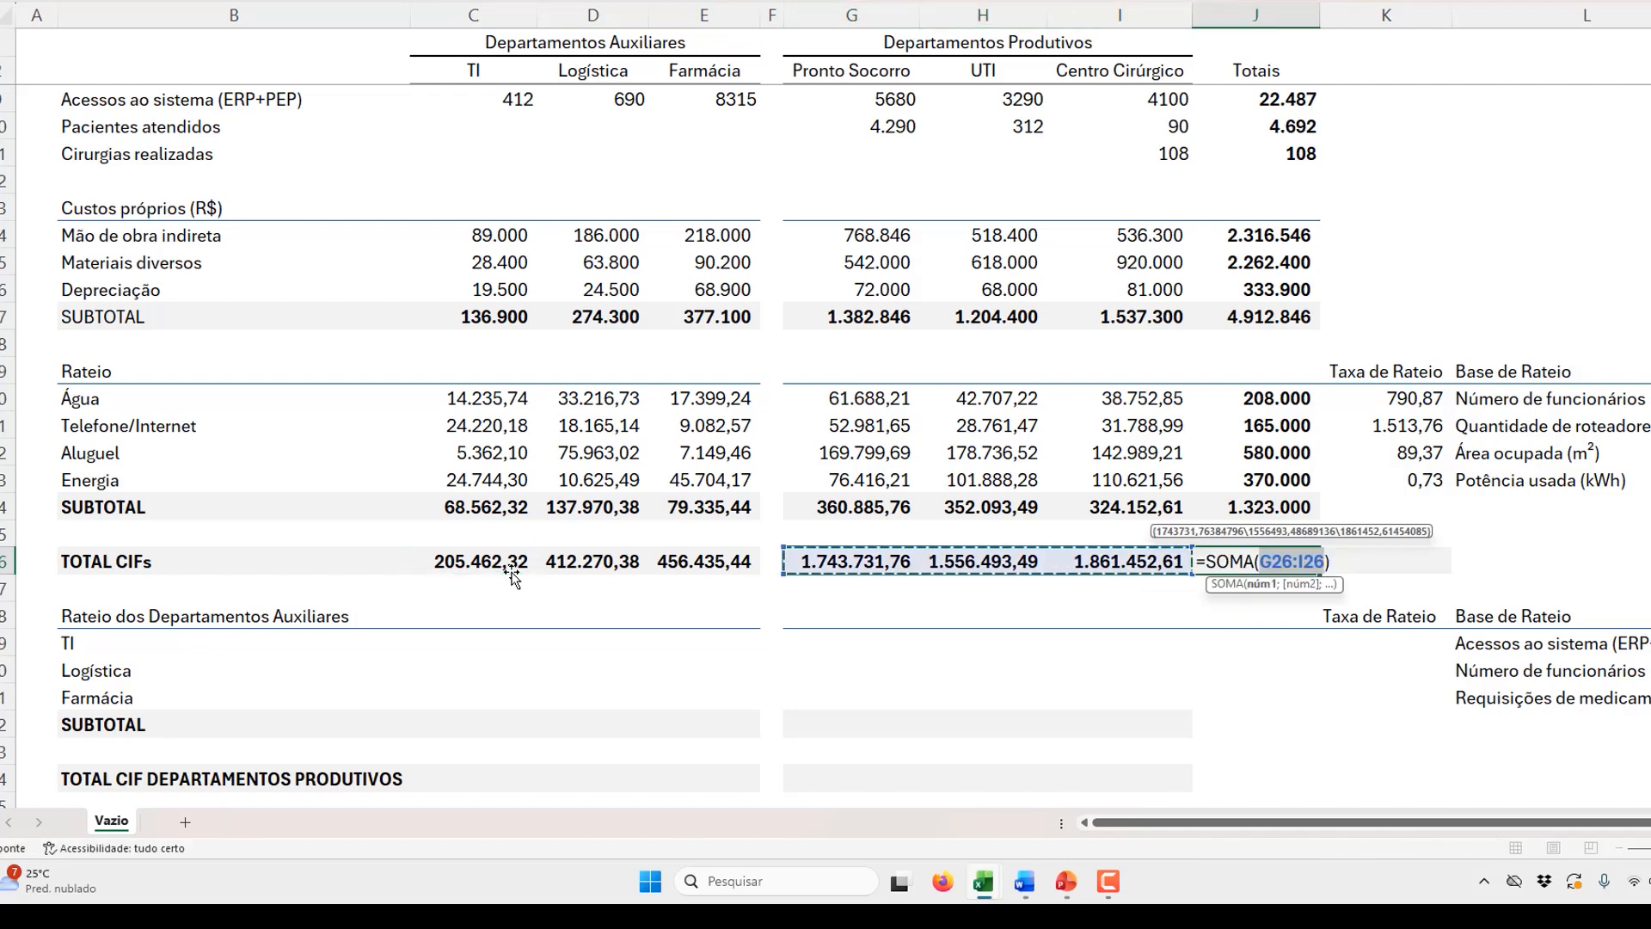
key("Left")
key("Left")
key("Left")
key("Left")
key("Left")
key("Left")
key("Left")
key("shift+Right")
key("shift+Right")
key("shift+Right")
key("shift+Right")
key("shift+Right")
key("shift+Right")
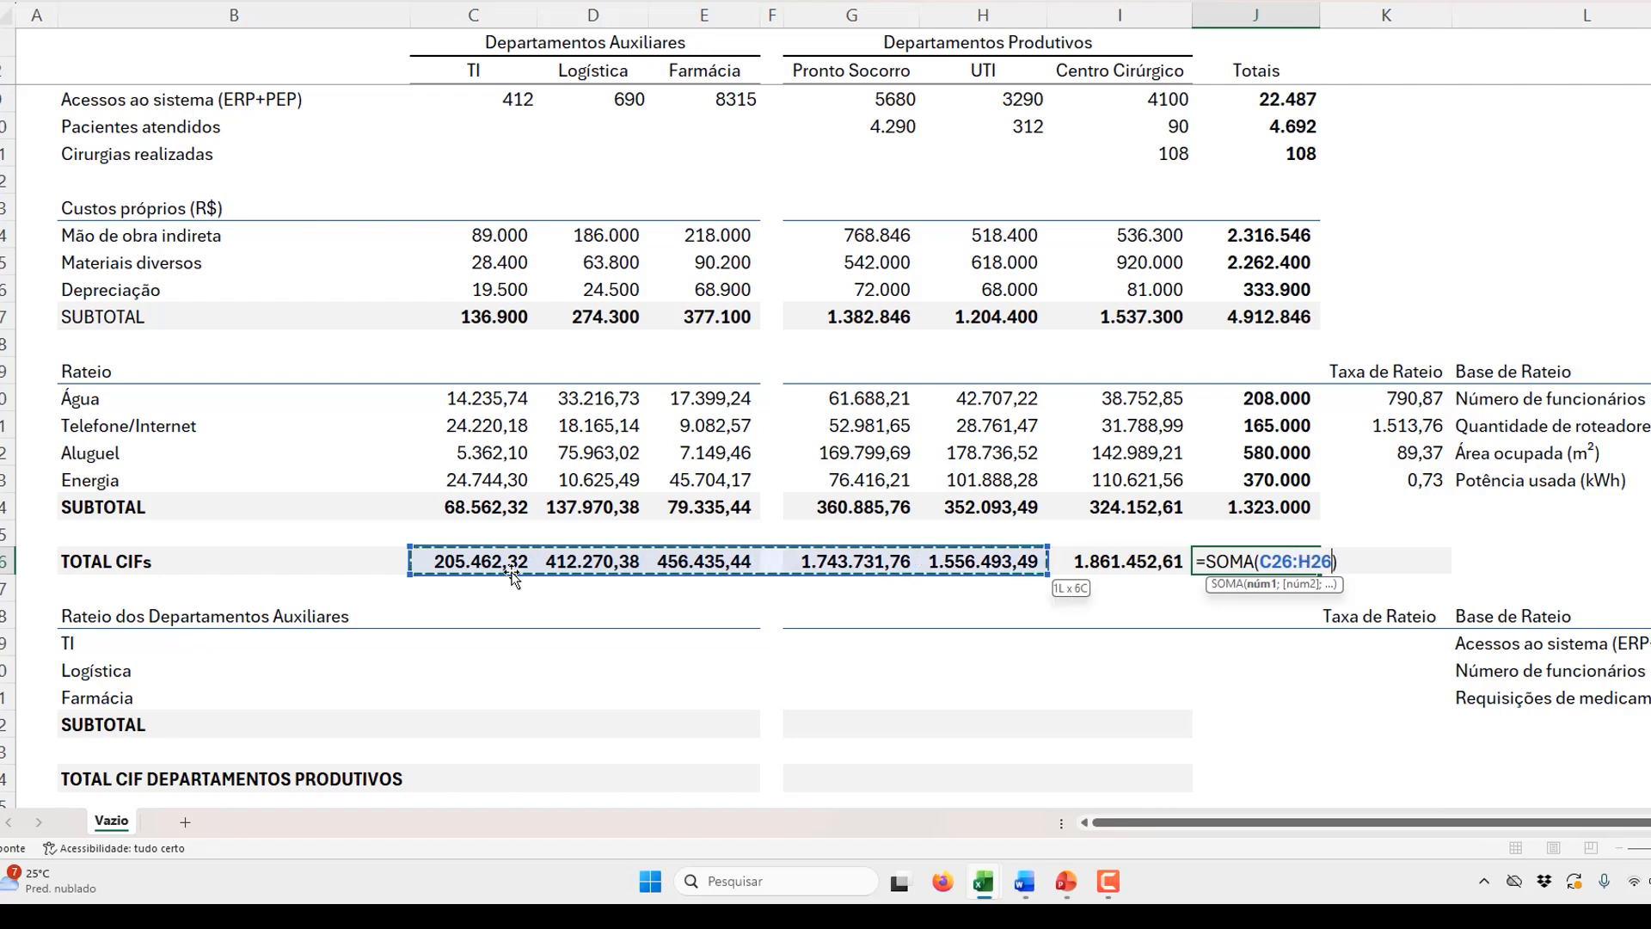
key("Return")
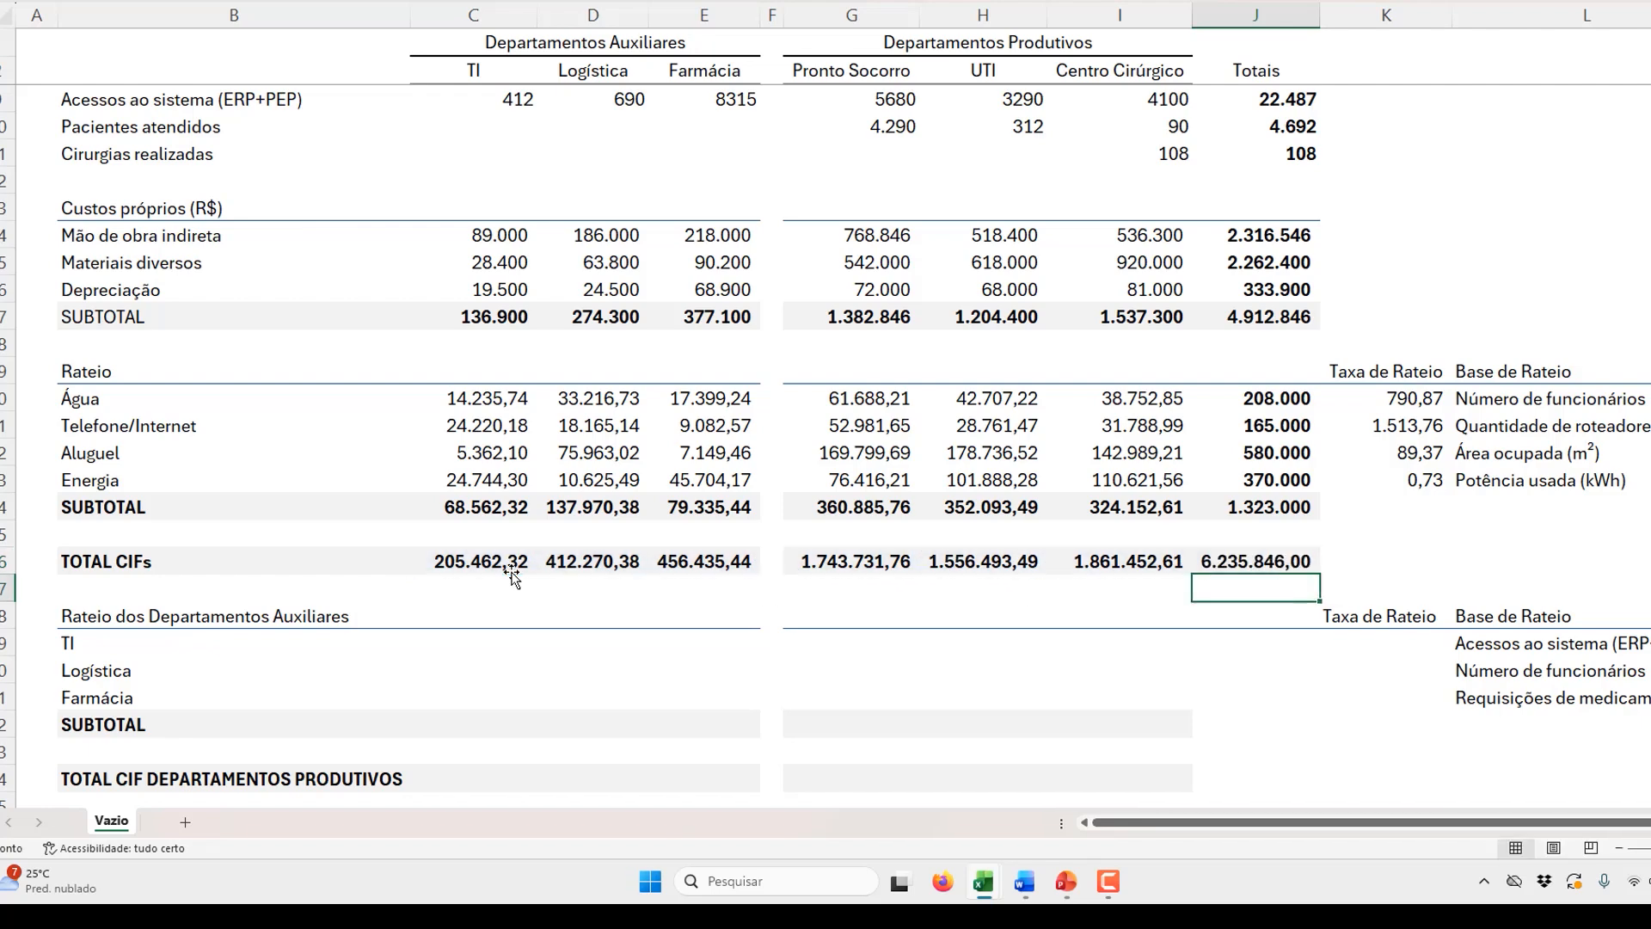
Step: Check the grand total in J26 against the combined sum of the subtotals in J17 and J24
key("Up")
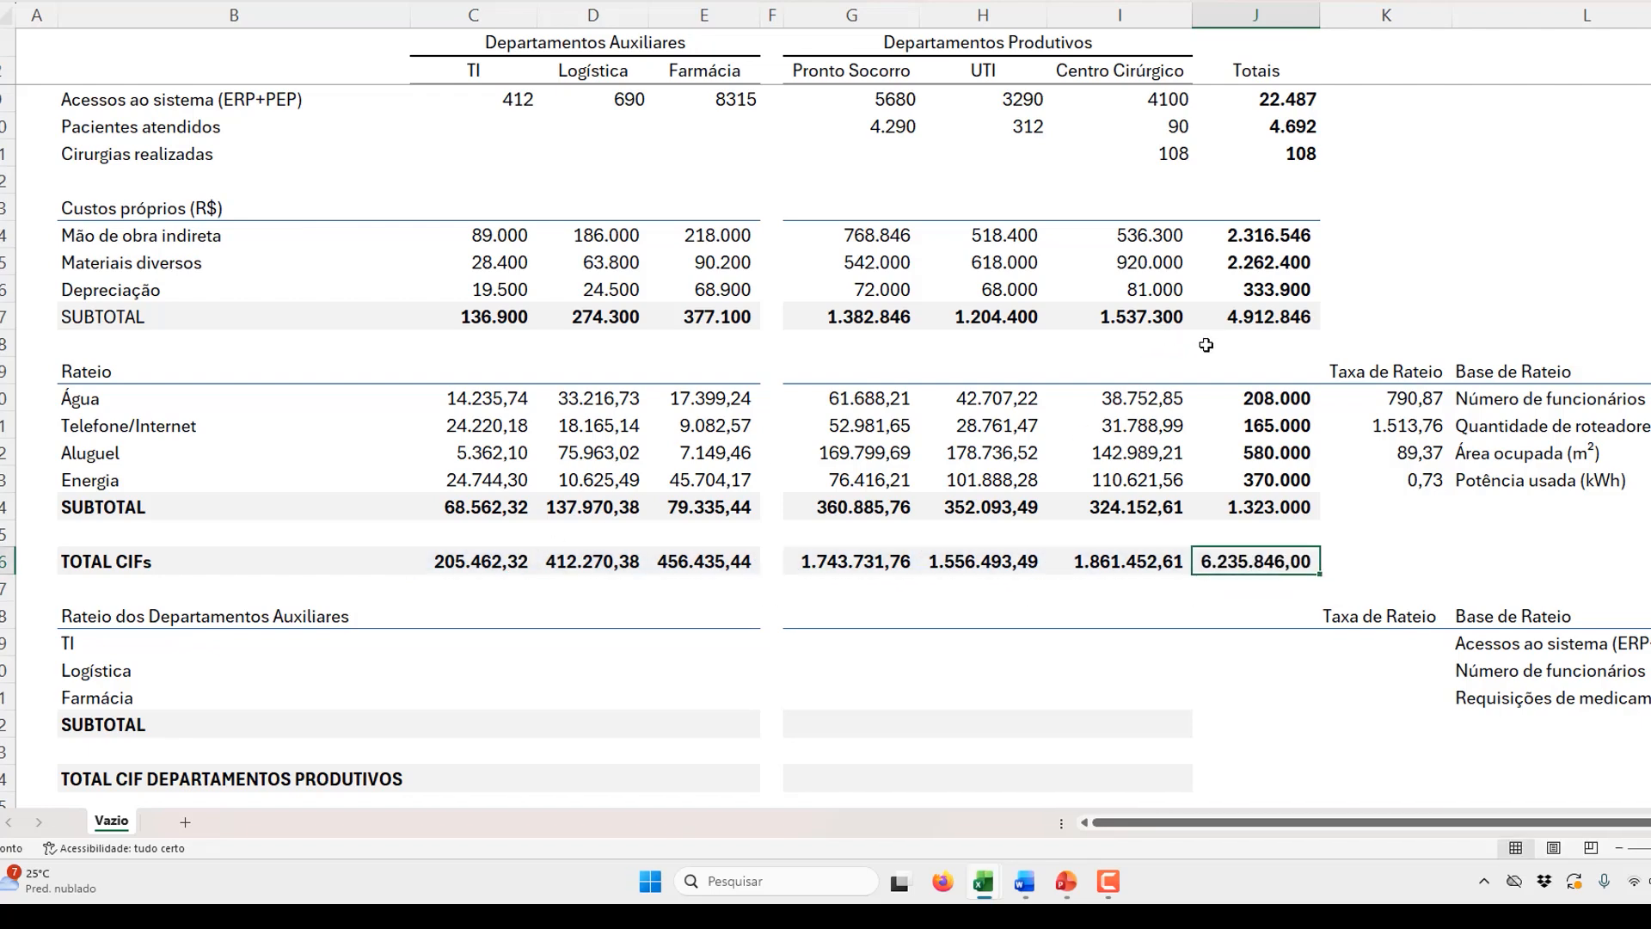
left_click(1228, 319)
left_click(1230, 514, "ctrl")
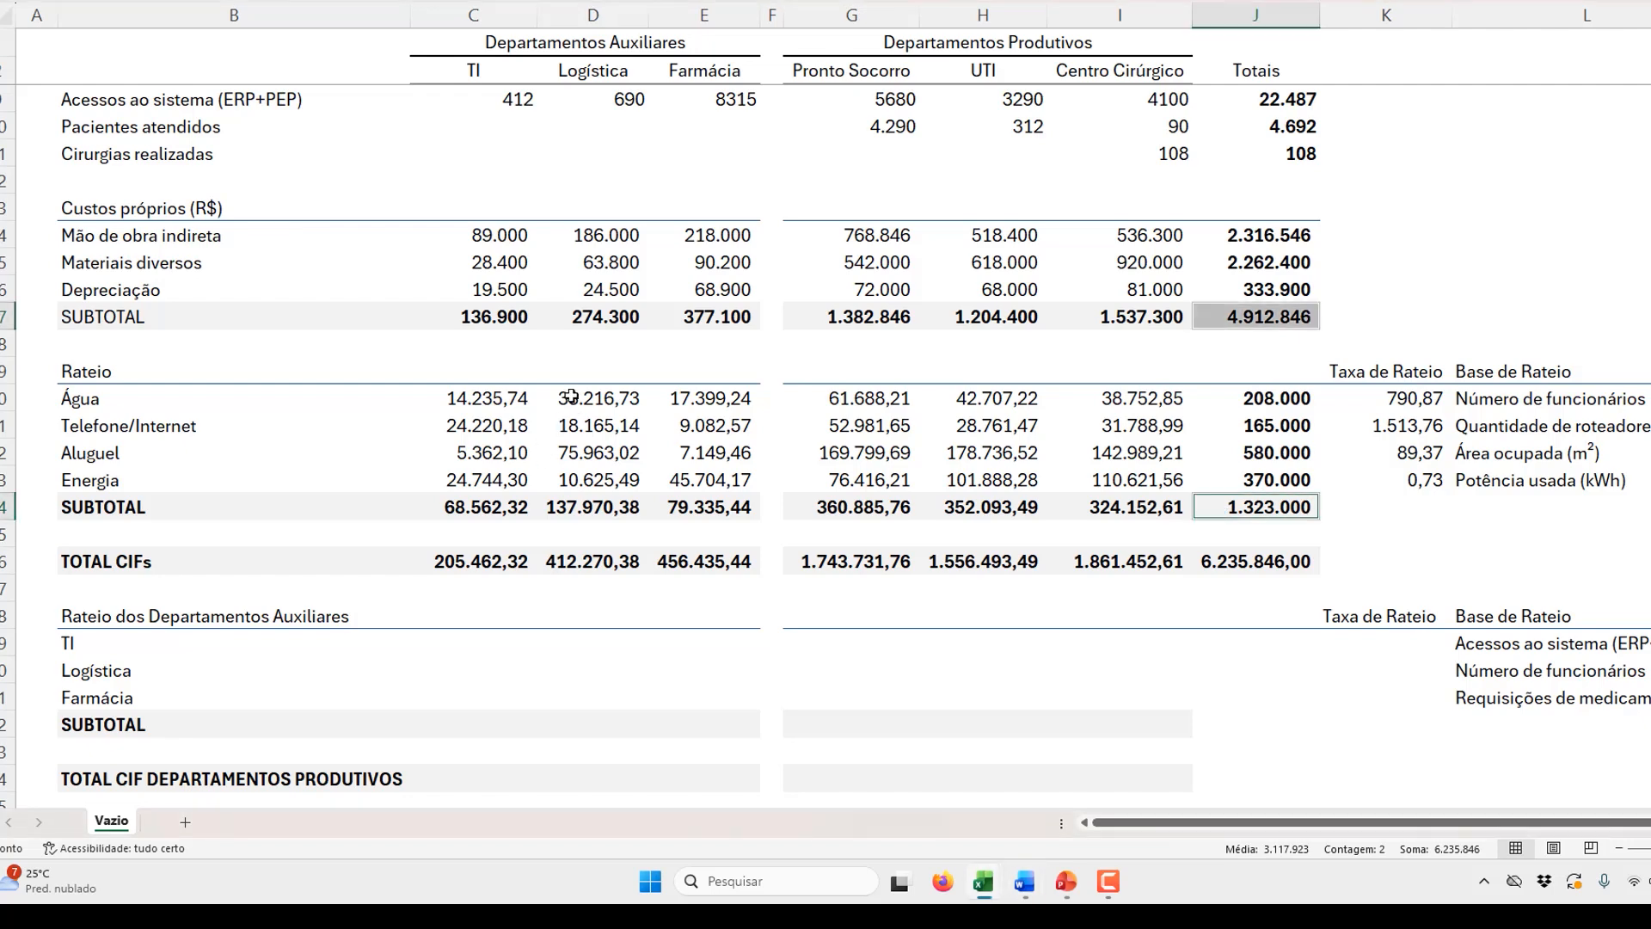
Step: Review the auxiliary departments TI, Logística and Farmácia in the column headings and in the auxiliary allocation rows
scroll(576, 387, "down", 2)
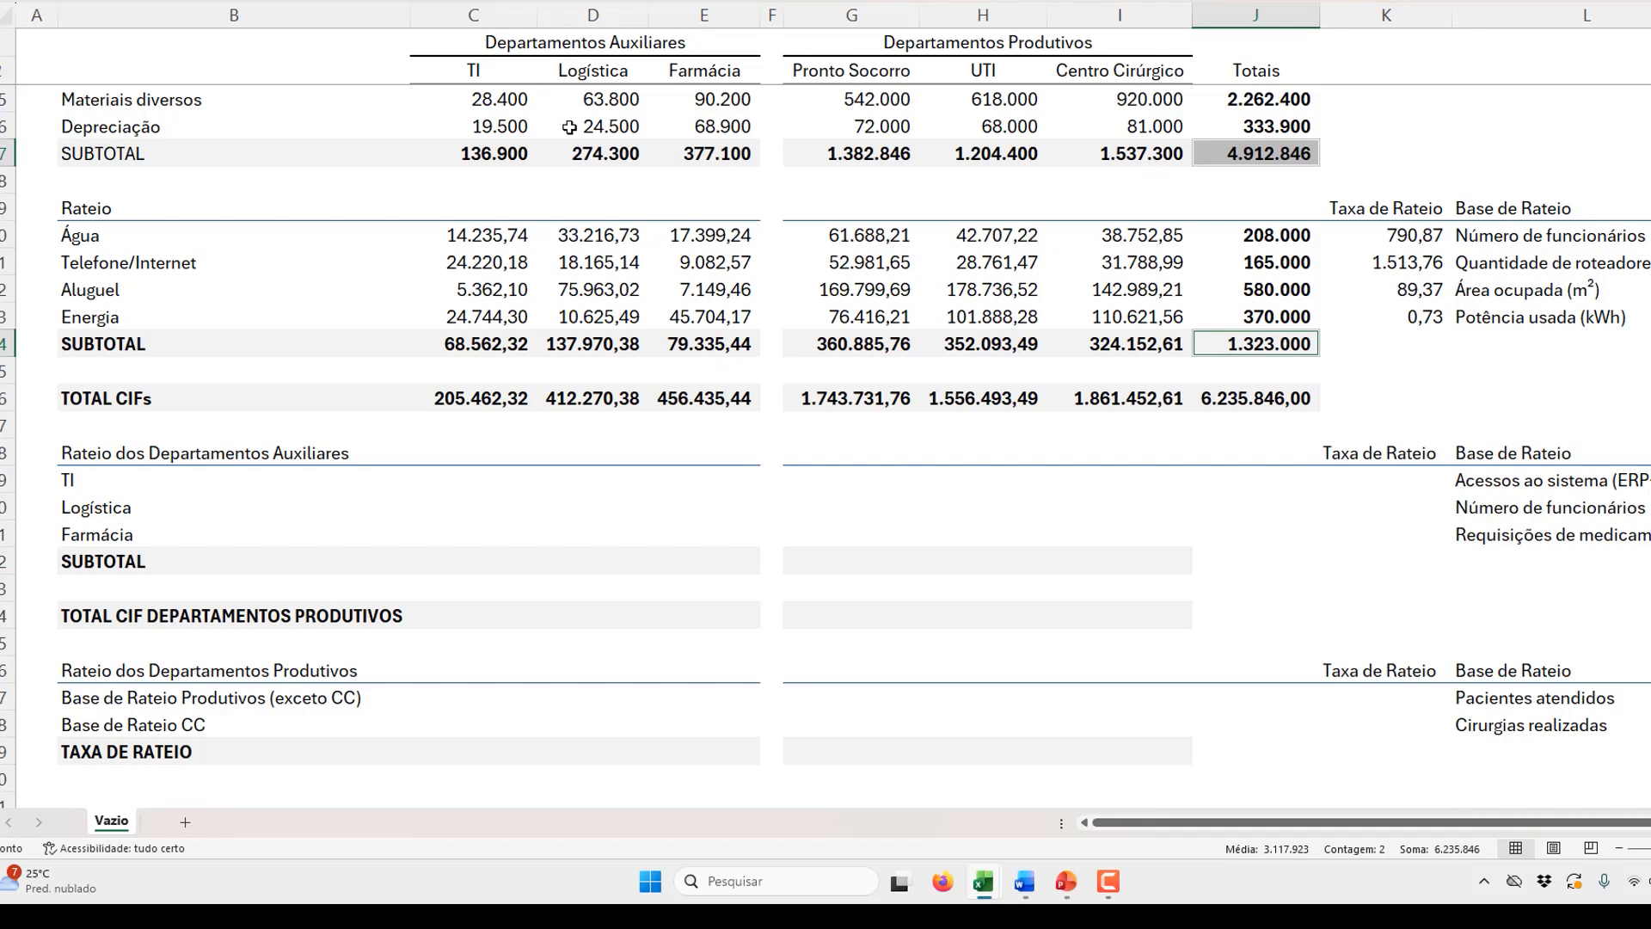
left_click(505, 70)
left_click(630, 70)
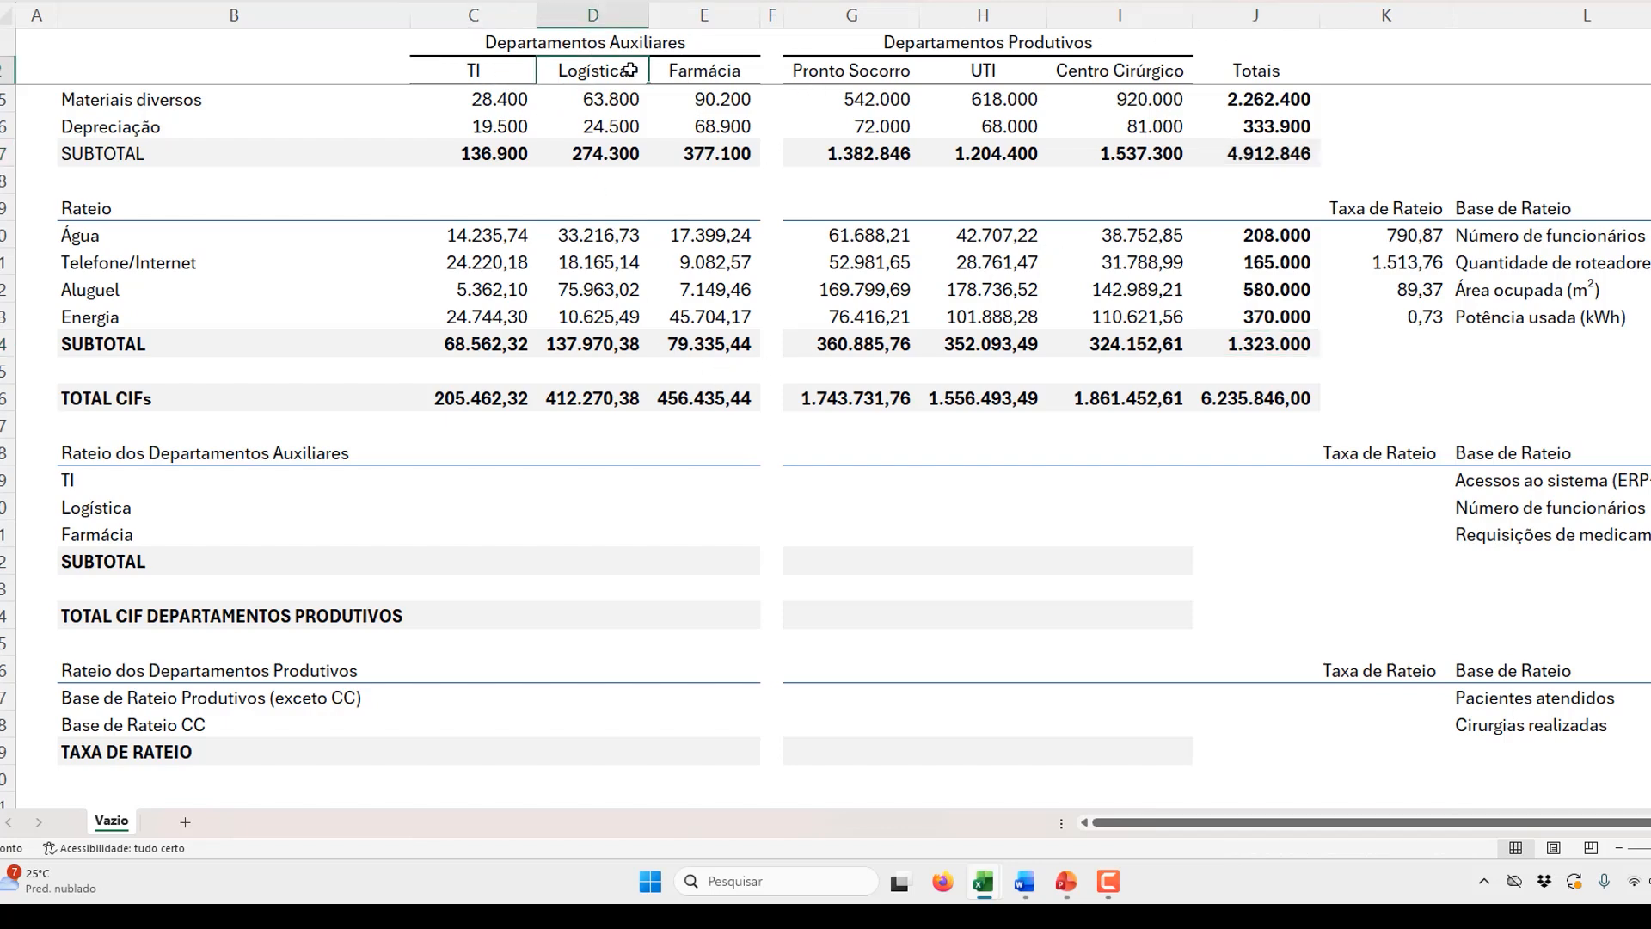
left_click(508, 63)
left_click(620, 68, "ctrl")
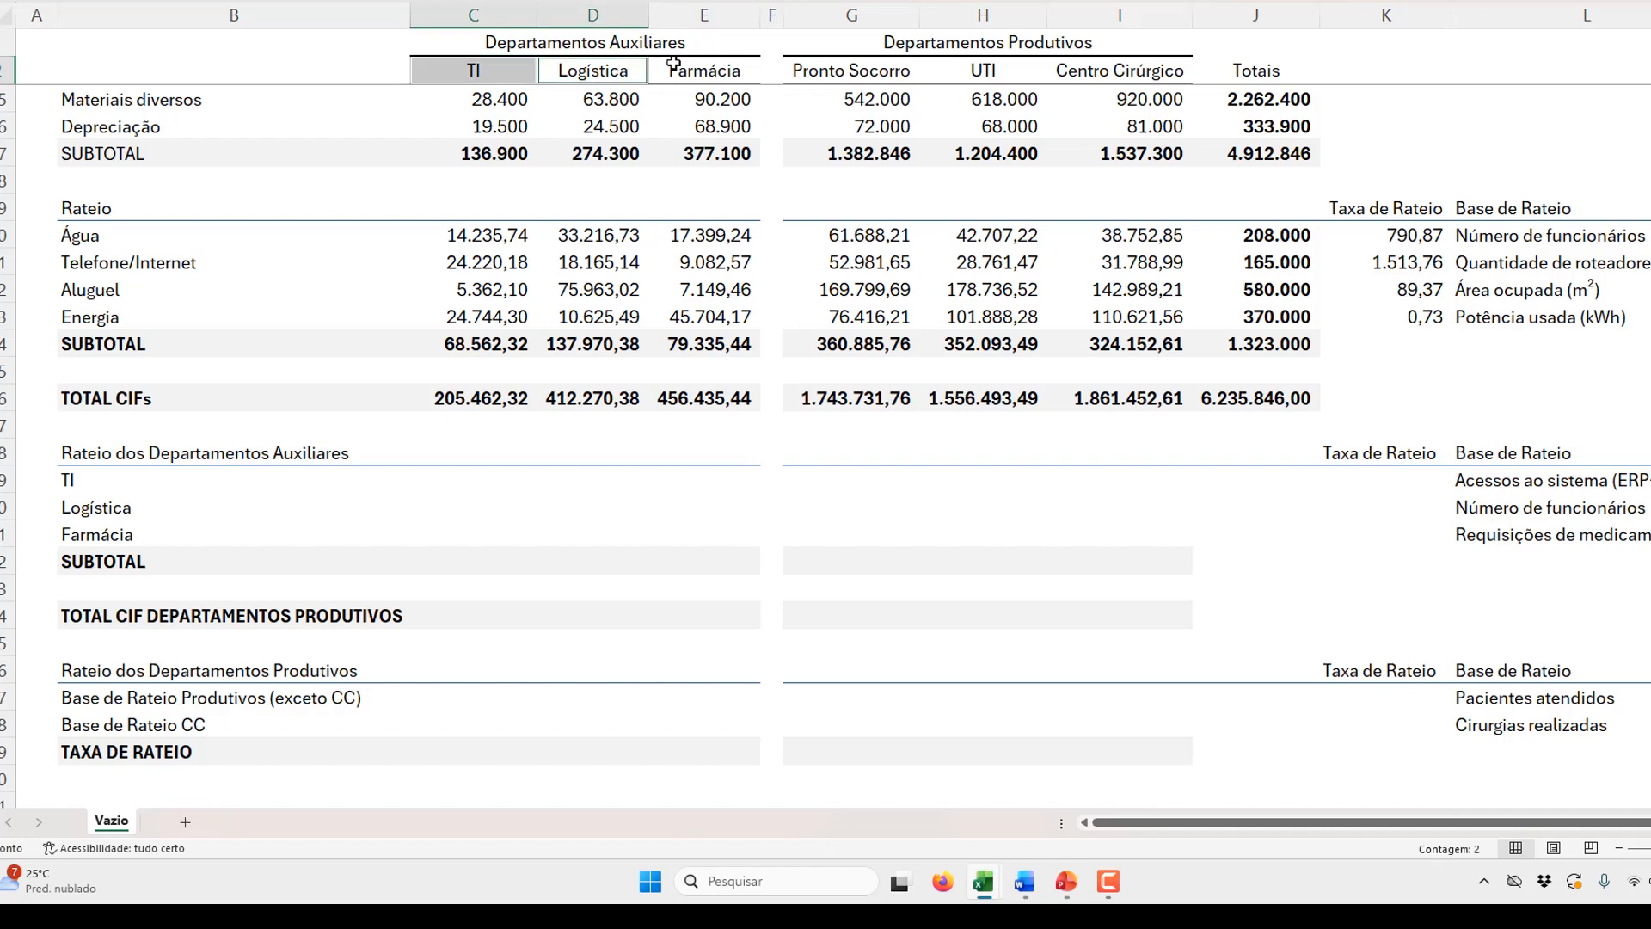
left_click(679, 67)
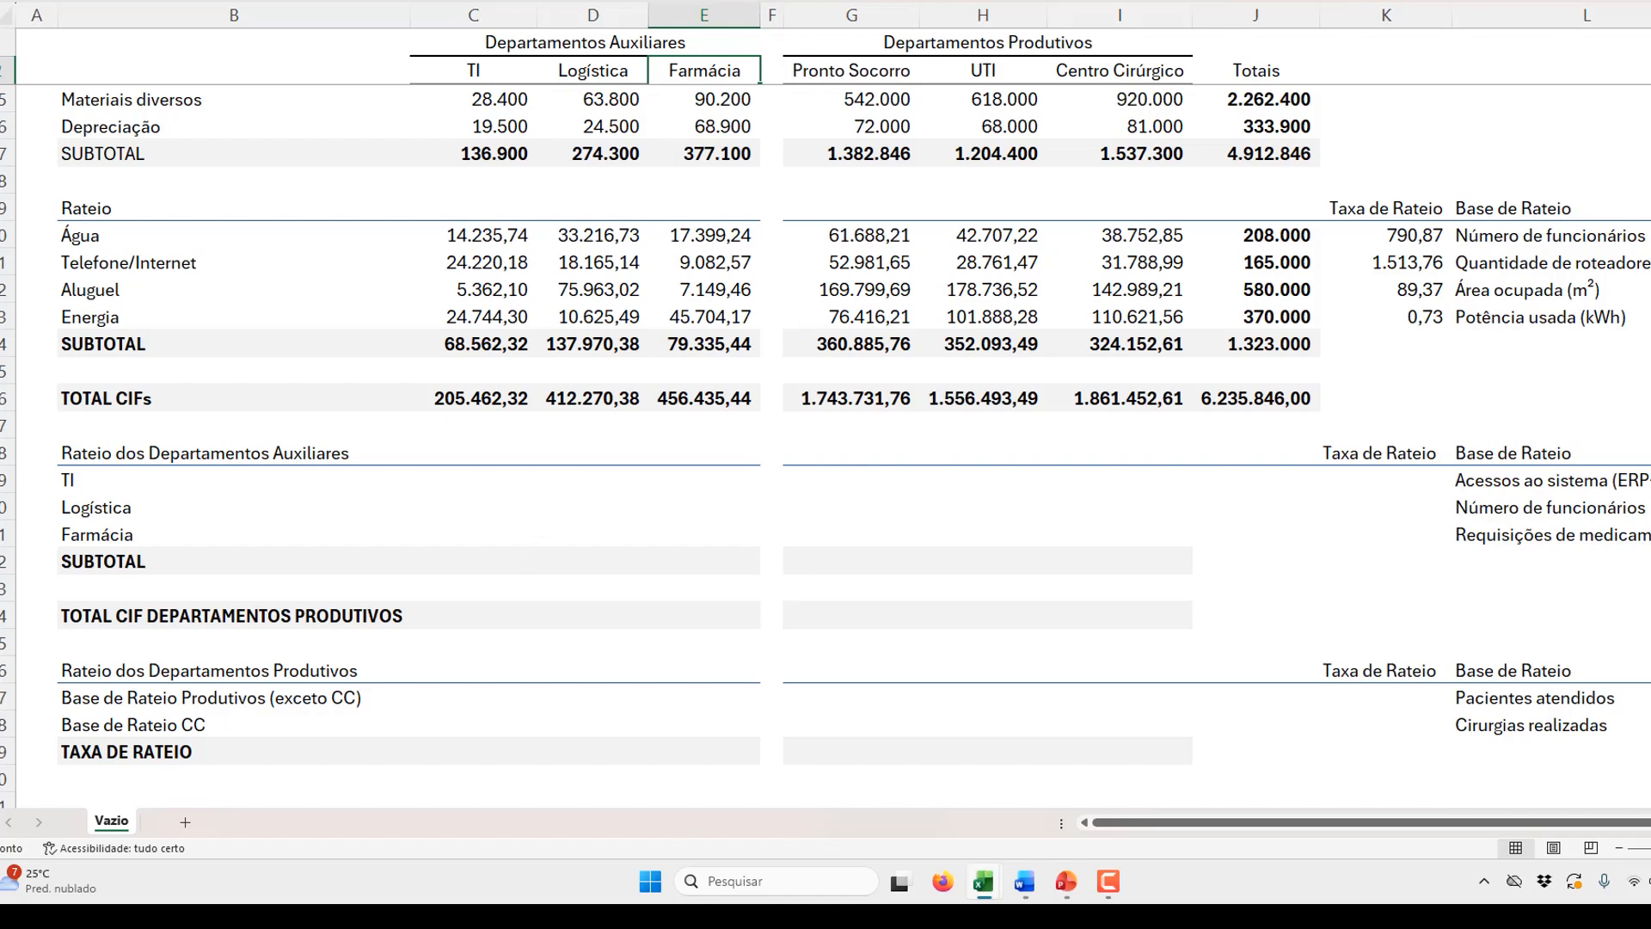
left_click_drag(79, 472, 100, 535)
key("ctrl+v")
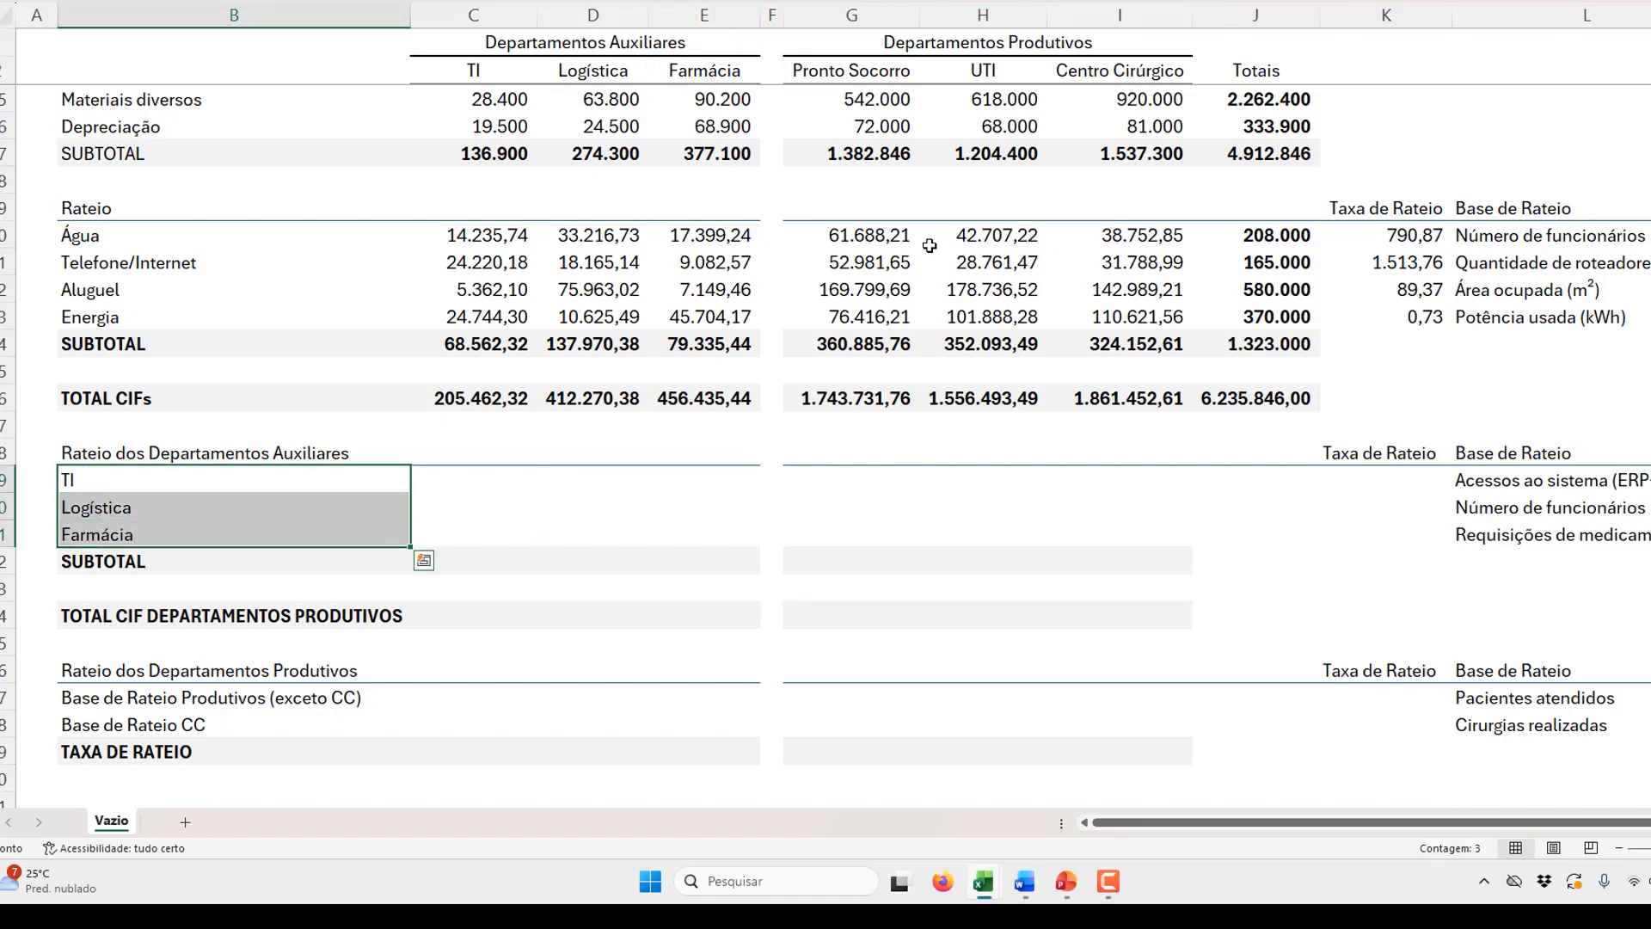
left_click(638, 100)
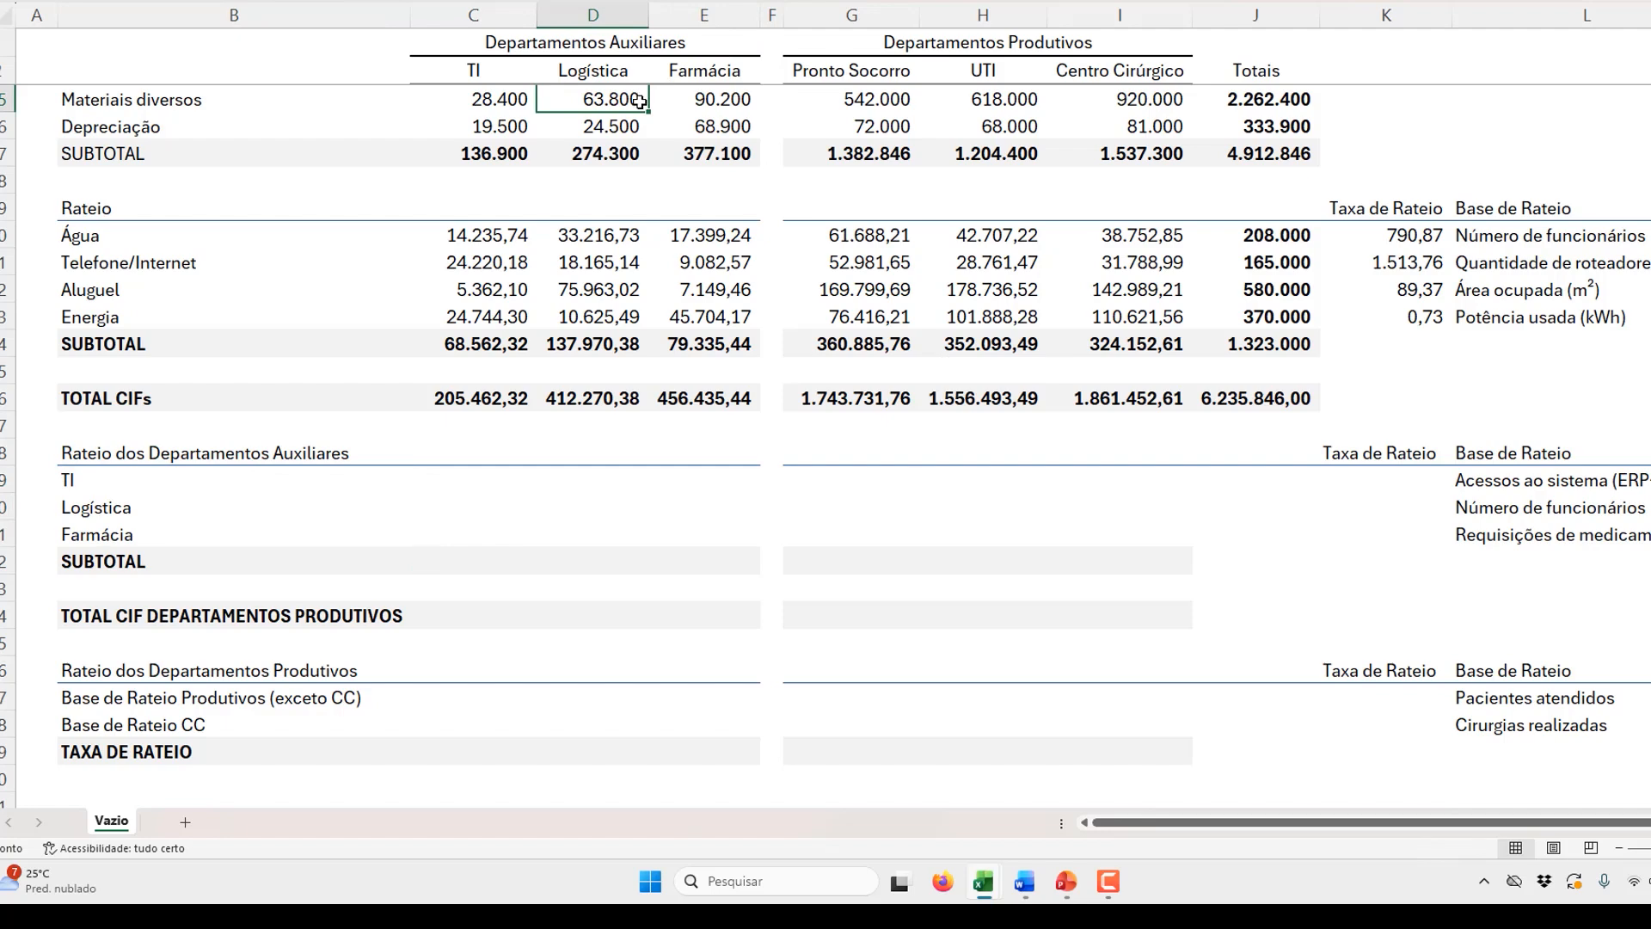
left_click(492, 101)
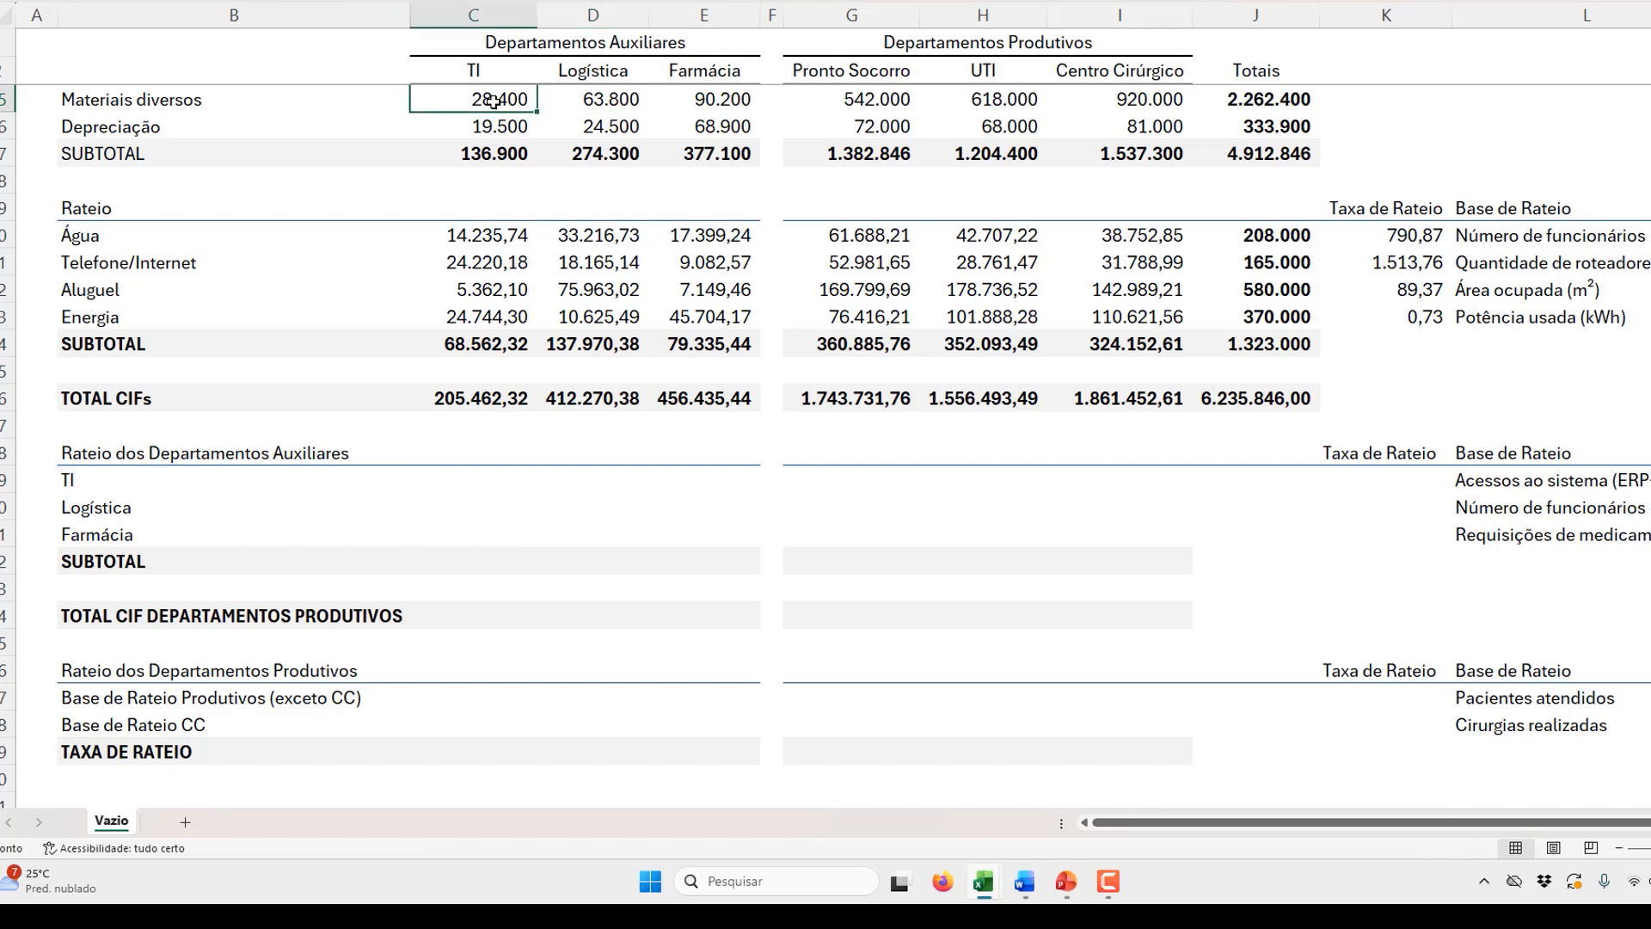
left_click(727, 104)
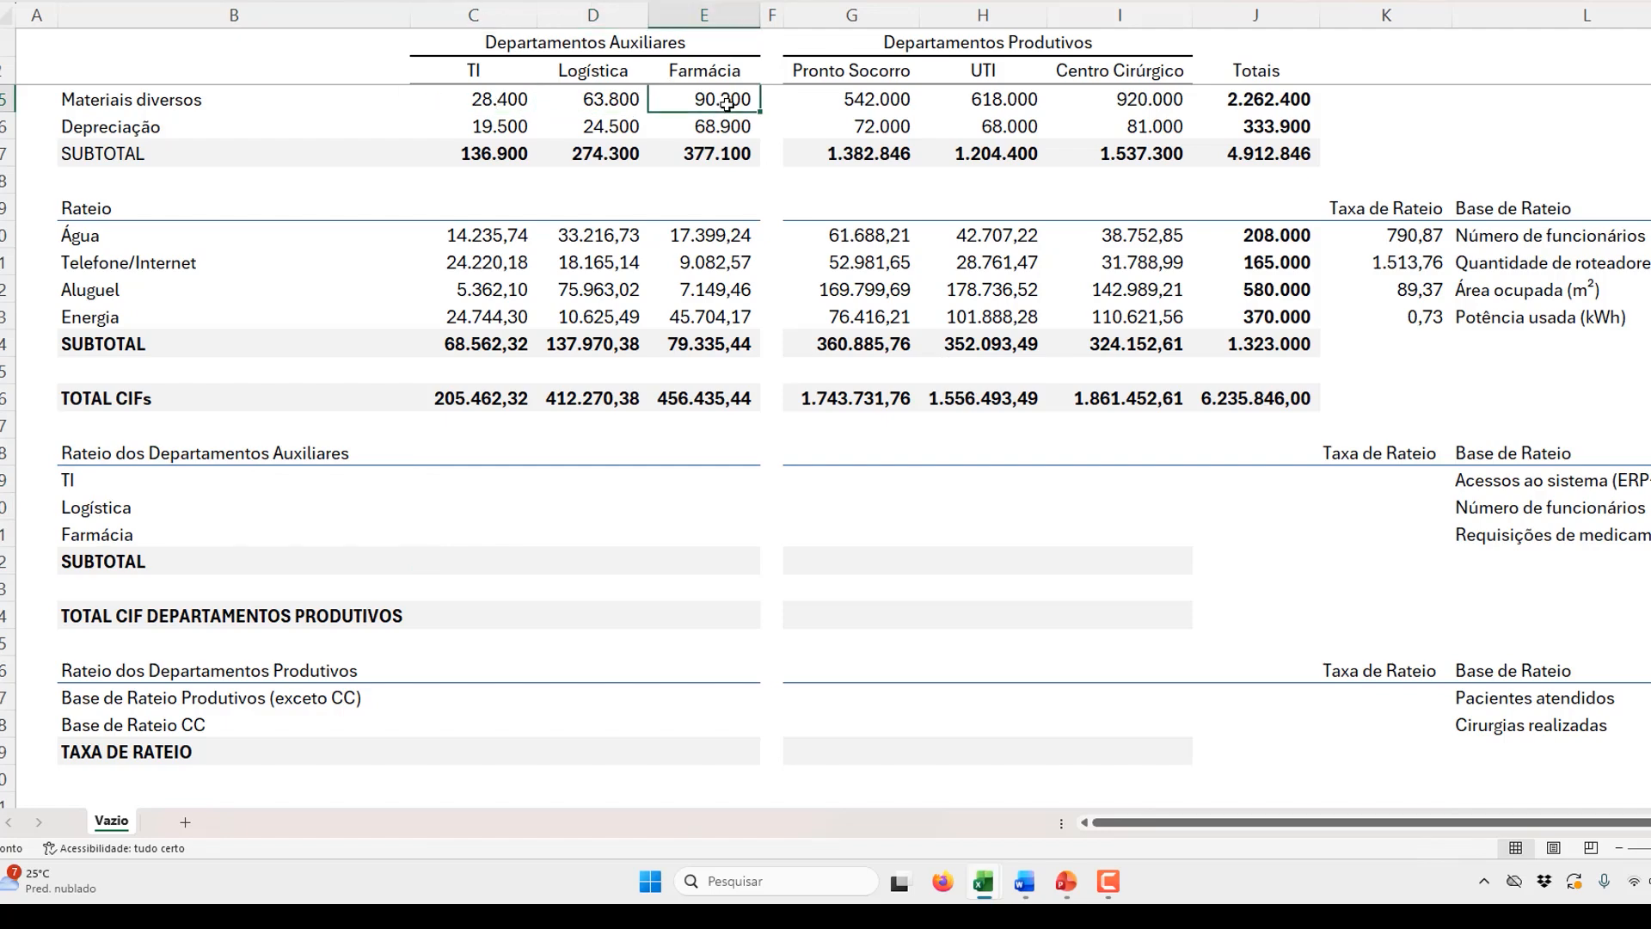
left_click(608, 99)
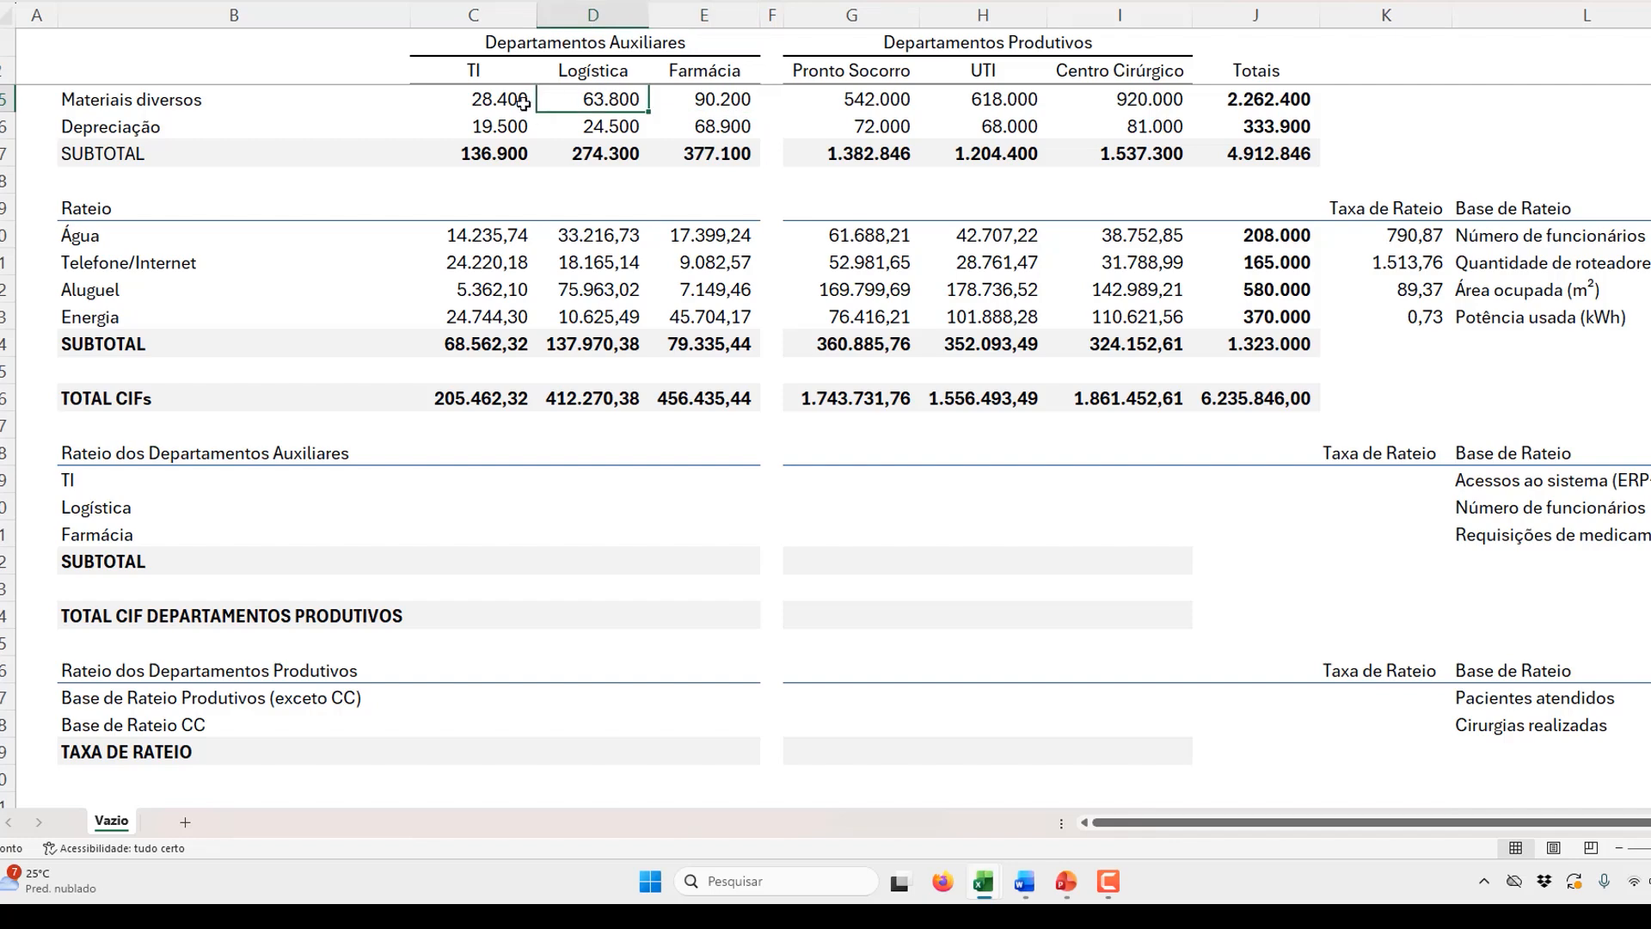
left_click(503, 102)
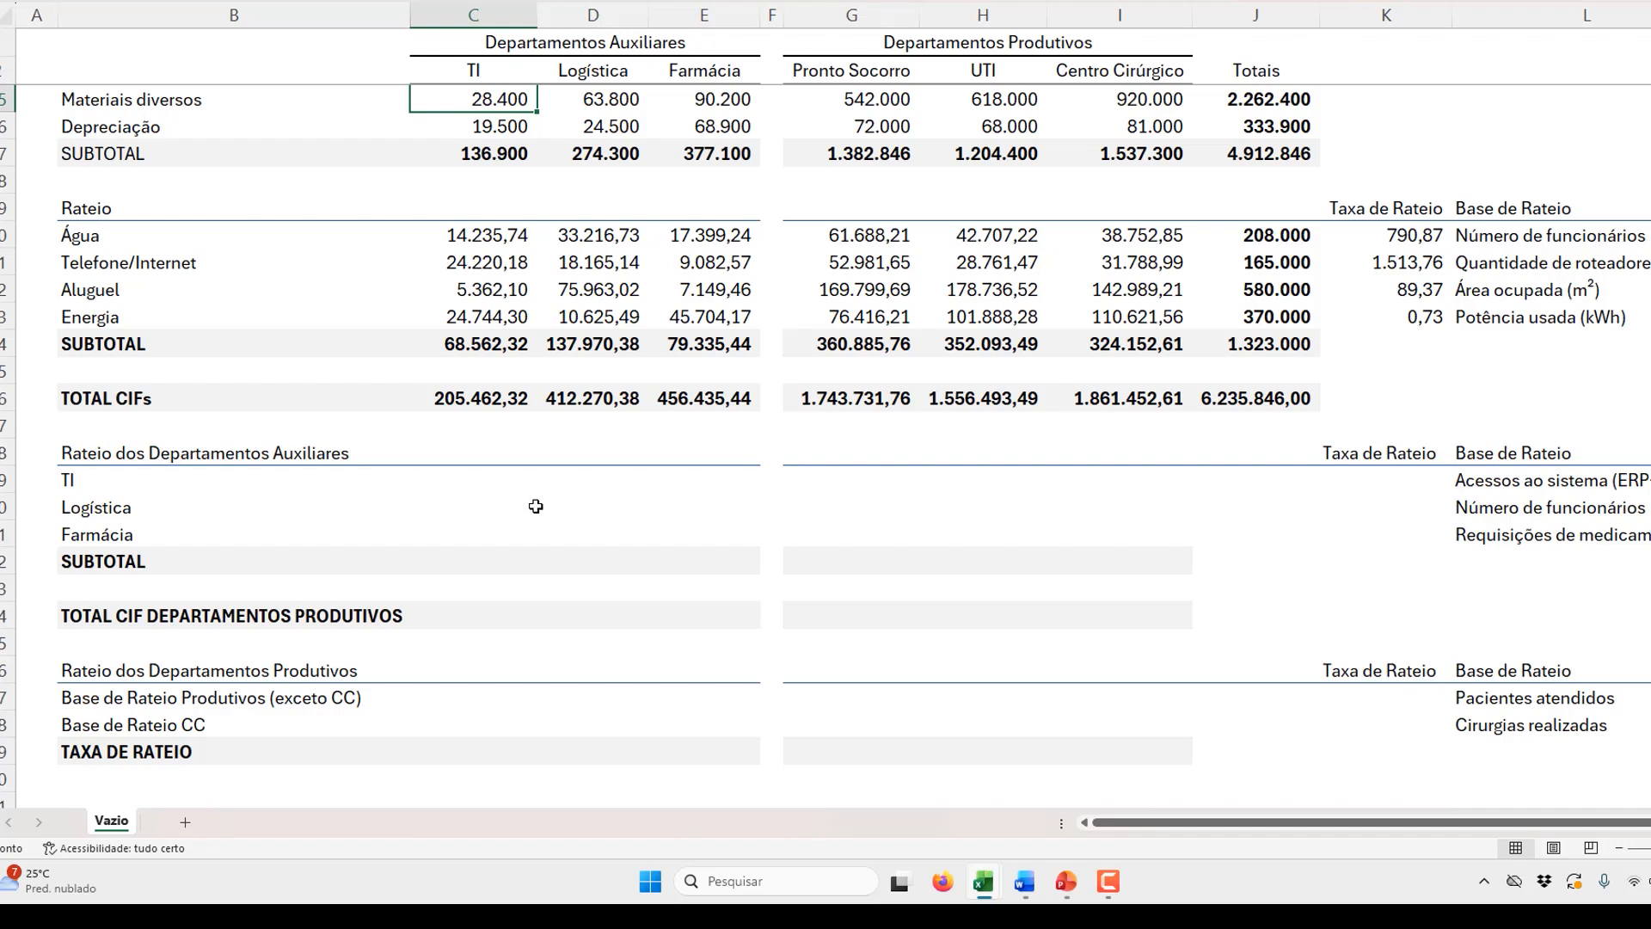
Step: Take TI's TOTAL CIFs out of its own column by entering the formula -C26 in C29
left_click(504, 473)
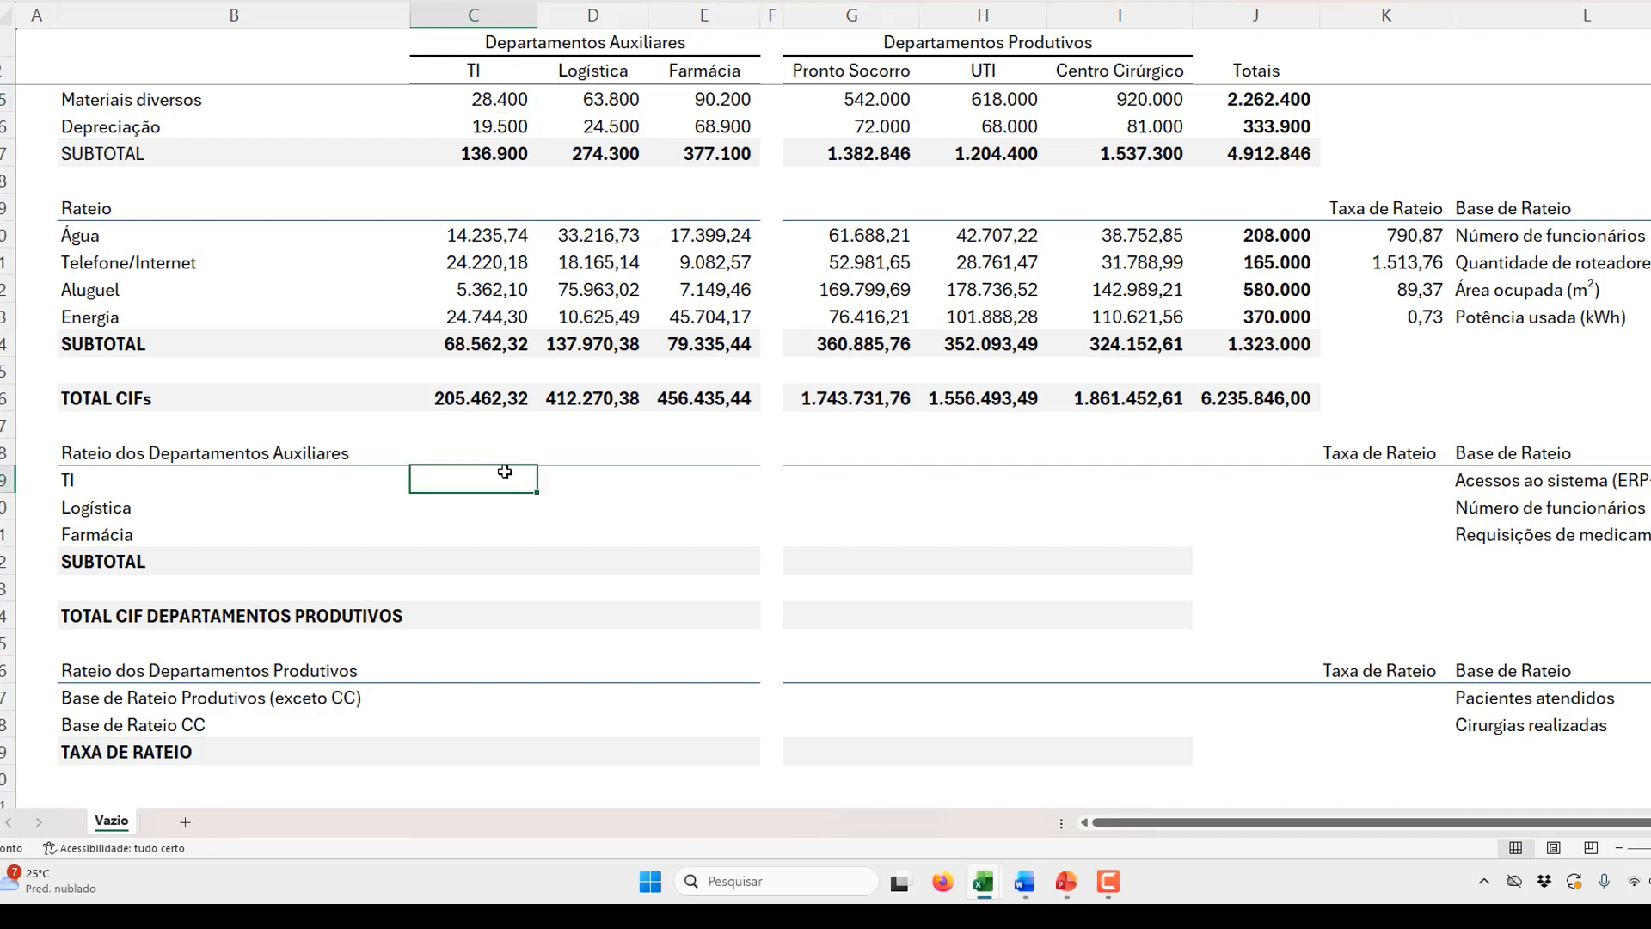
type("=")
key("Up")
key("Up")
key("Up")
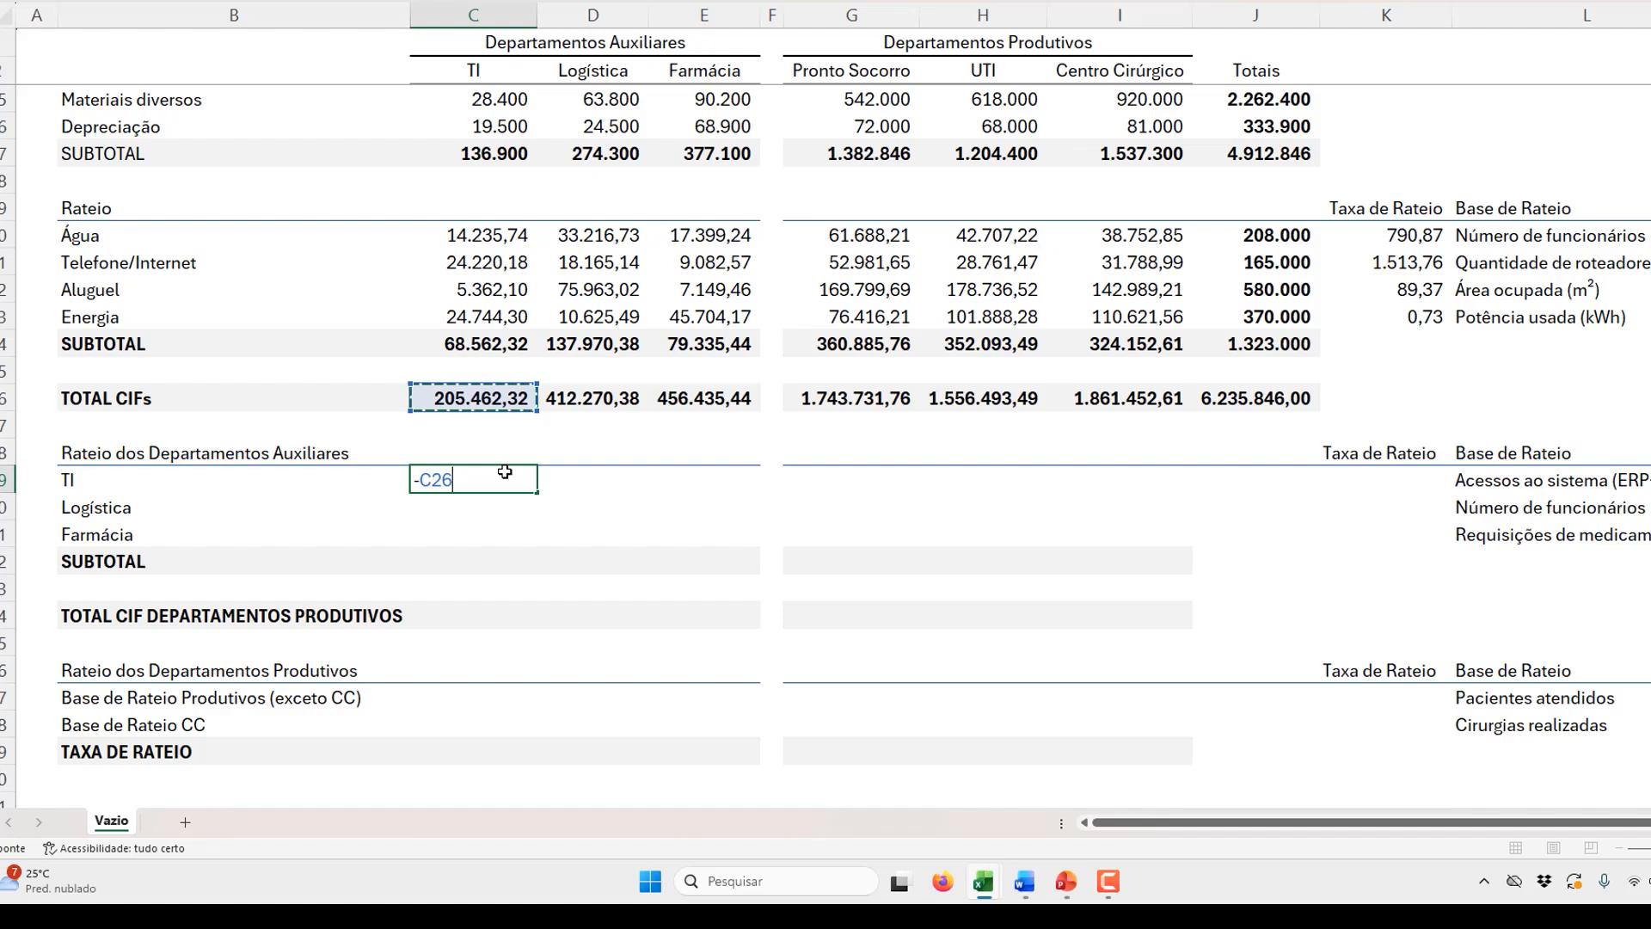
key("Return")
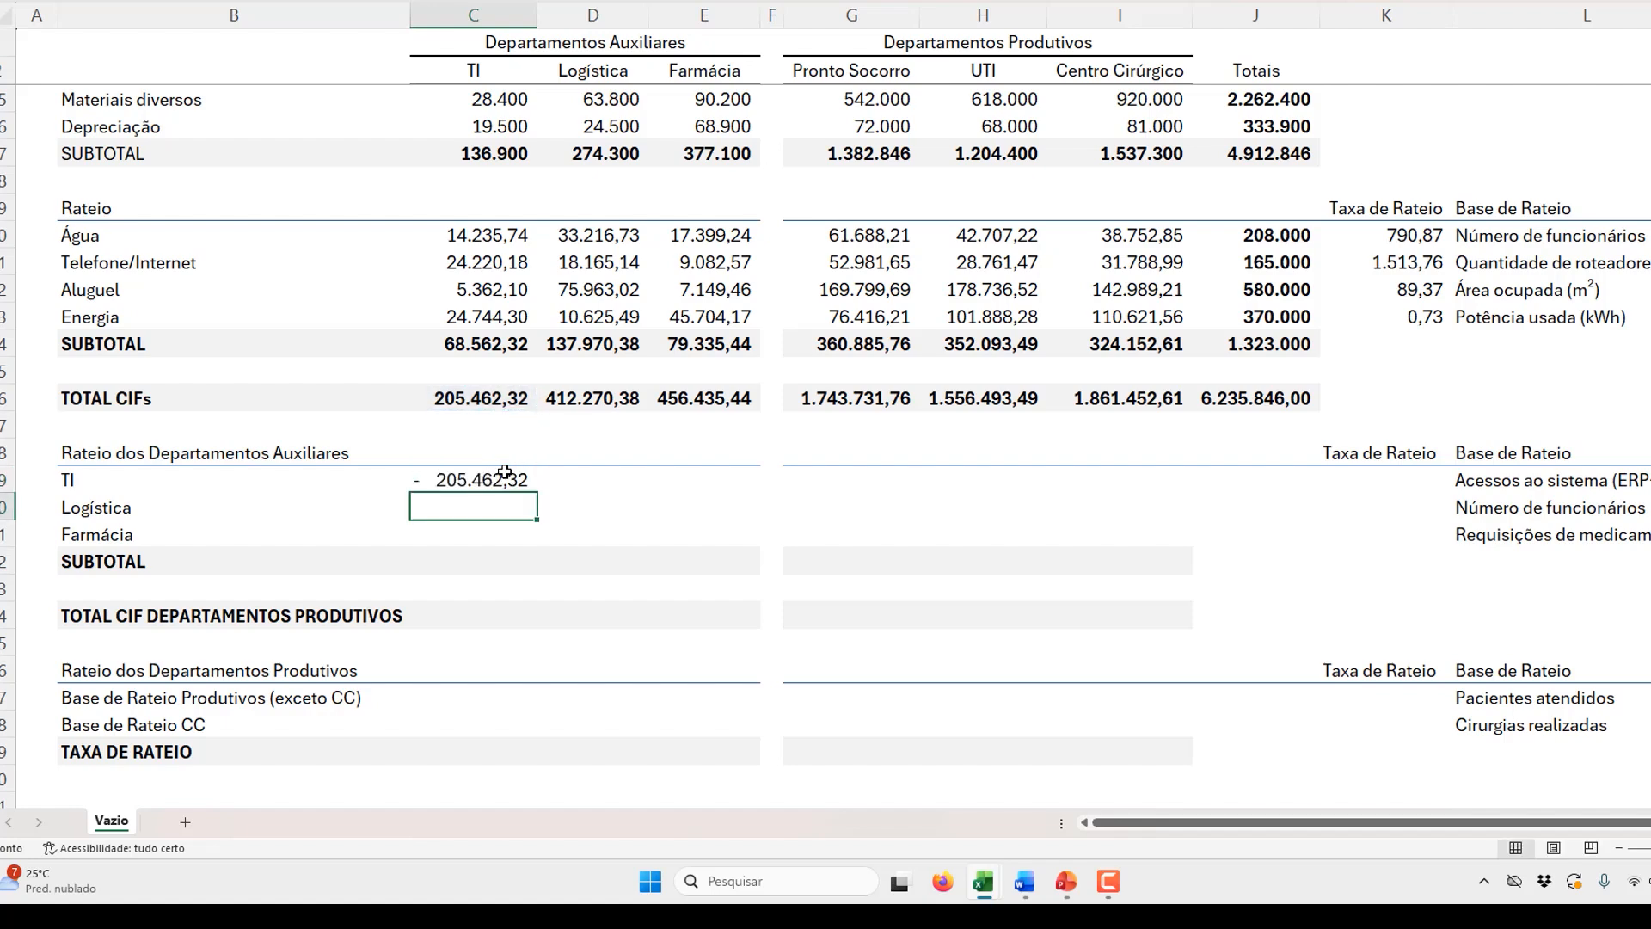
Step: Examine TI's allocation row 29 across the receiving departments to the Taxa de Rateio and Base de Rateio cells
left_click(505, 472)
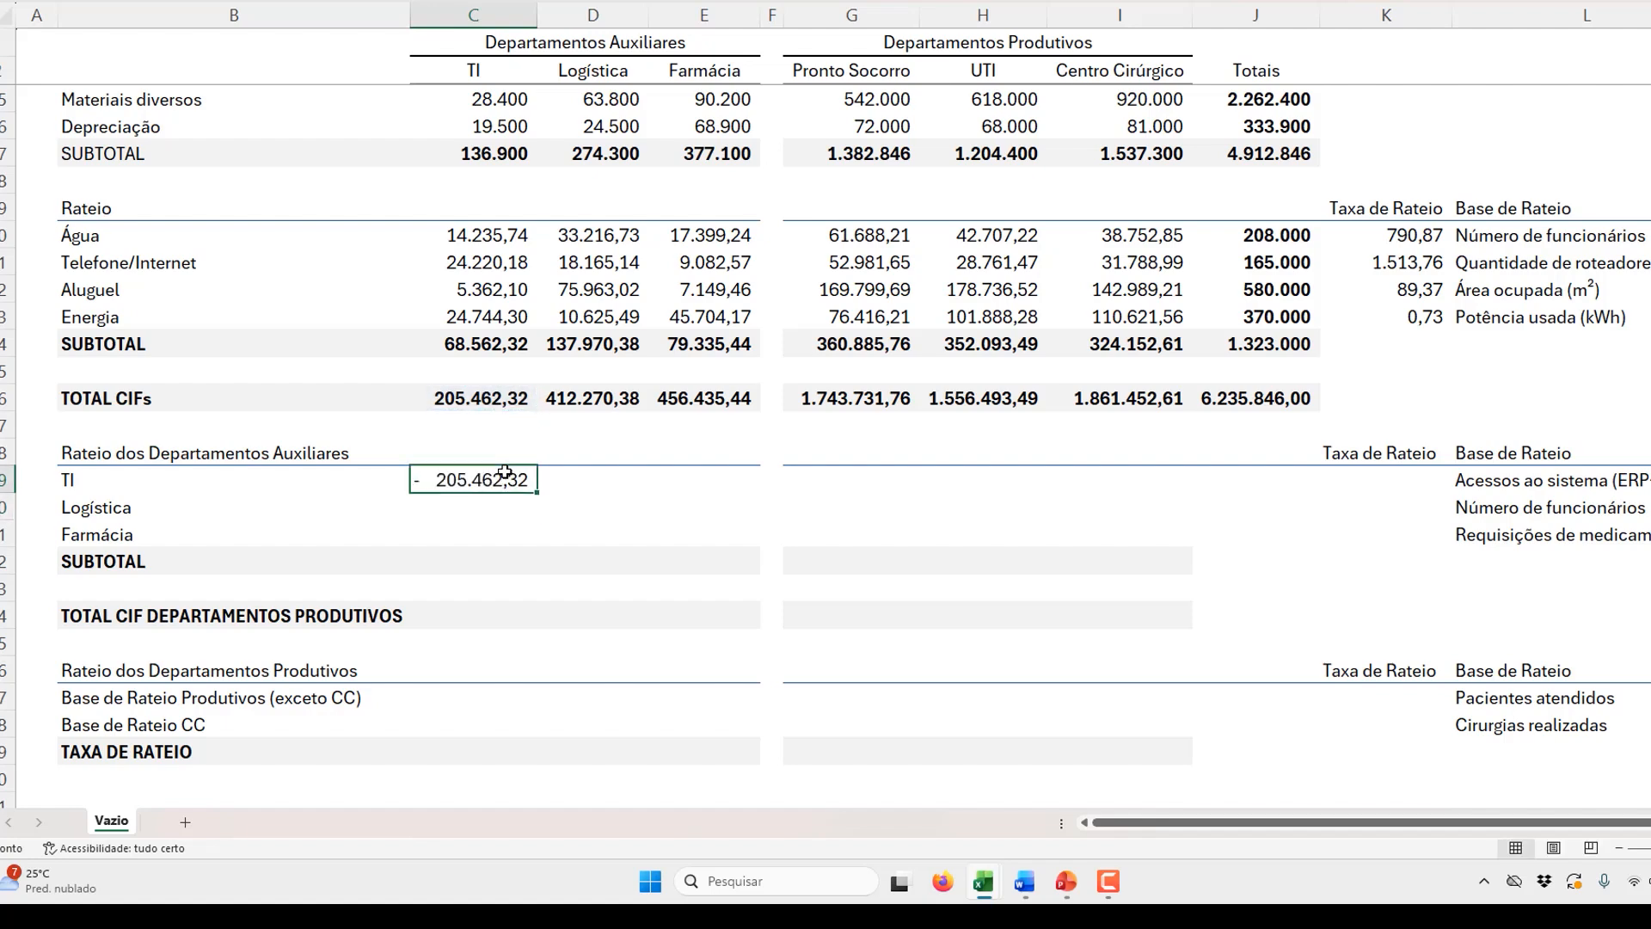
key("Right")
key("Right")
key("Right")
key("Right")
key("Right")
key("Right")
key("Right")
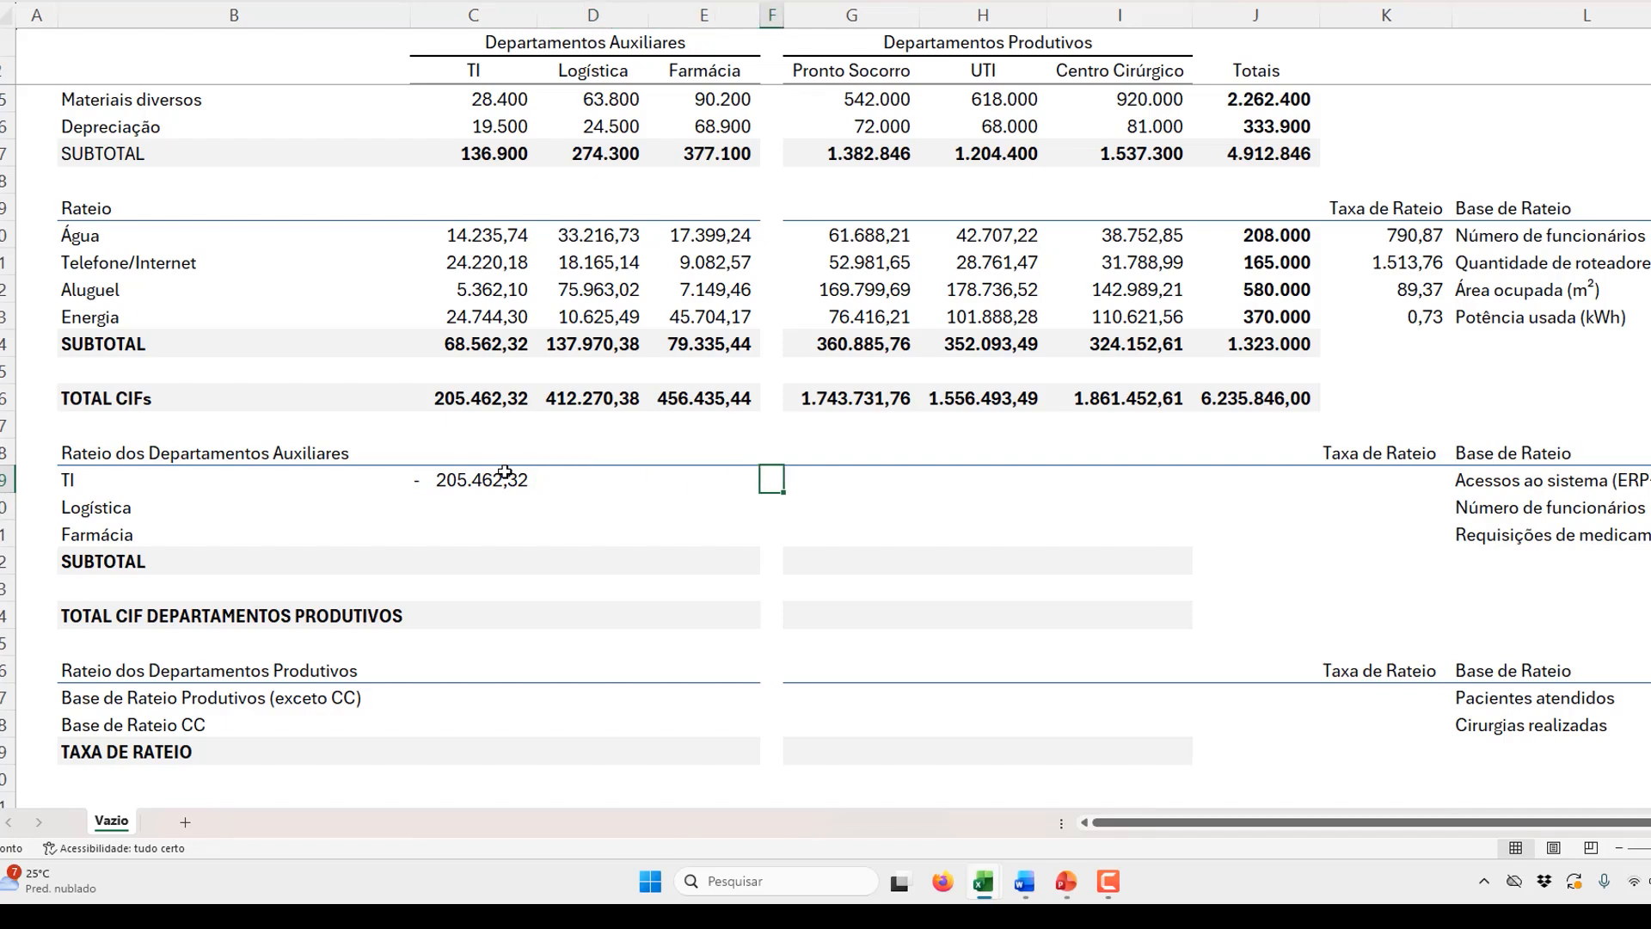
key("Left")
key("Left")
key("Left")
key("Left")
key("Left")
key("Left")
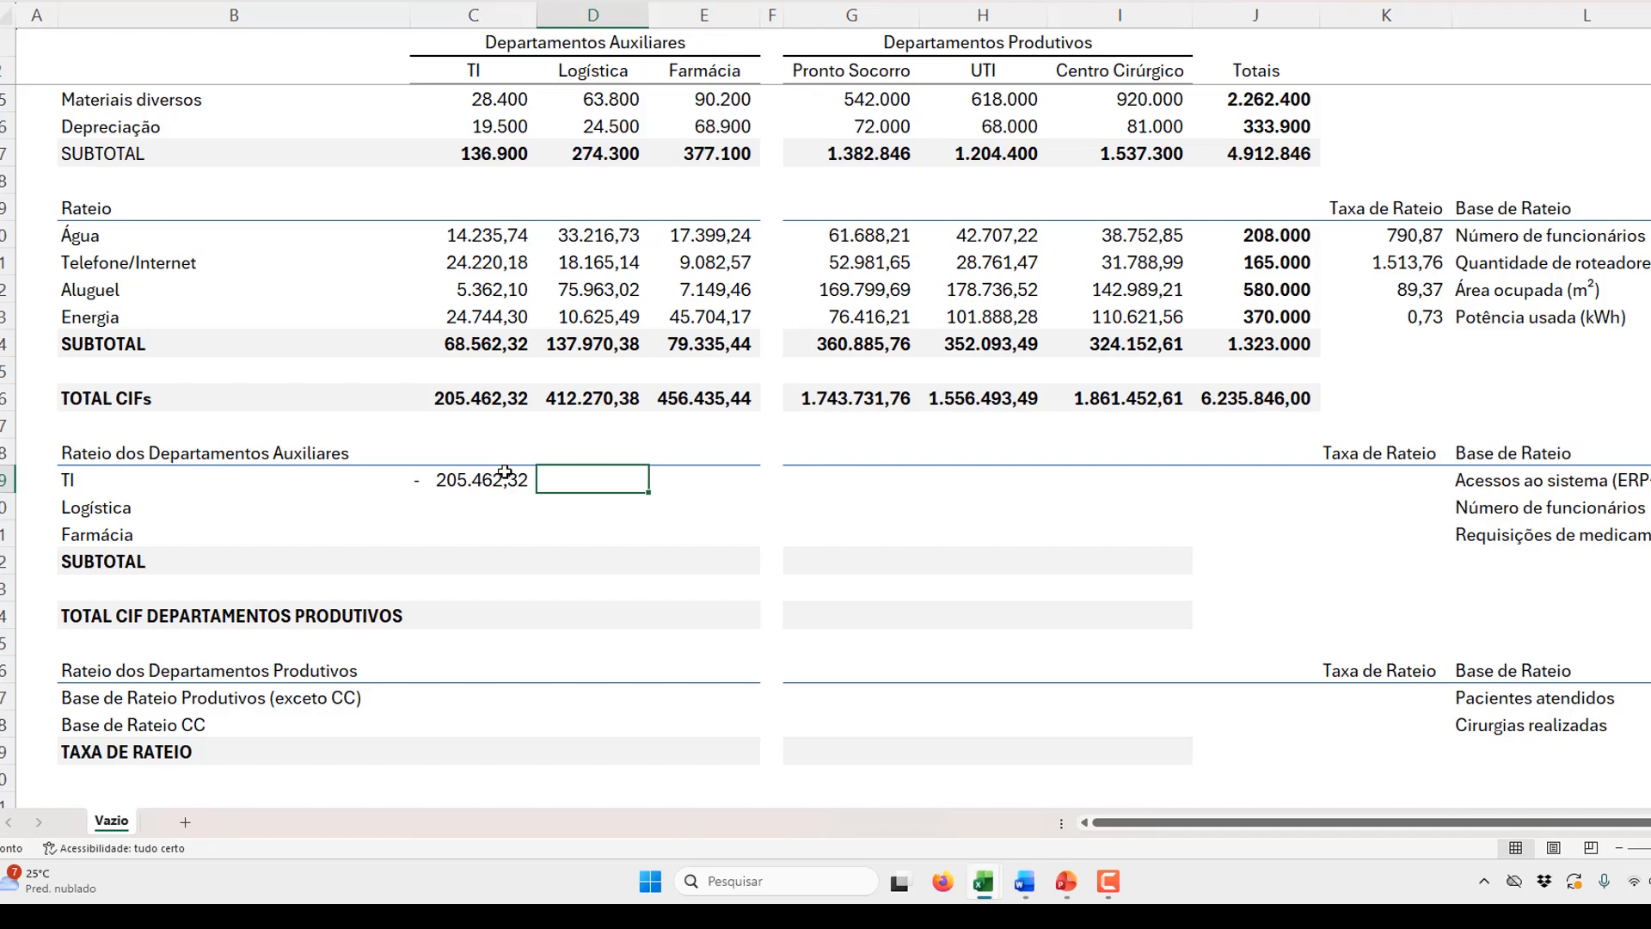
key("Right")
key("Right")
key("Right")
key("Right")
key("Right")
key("Right")
key("Right")
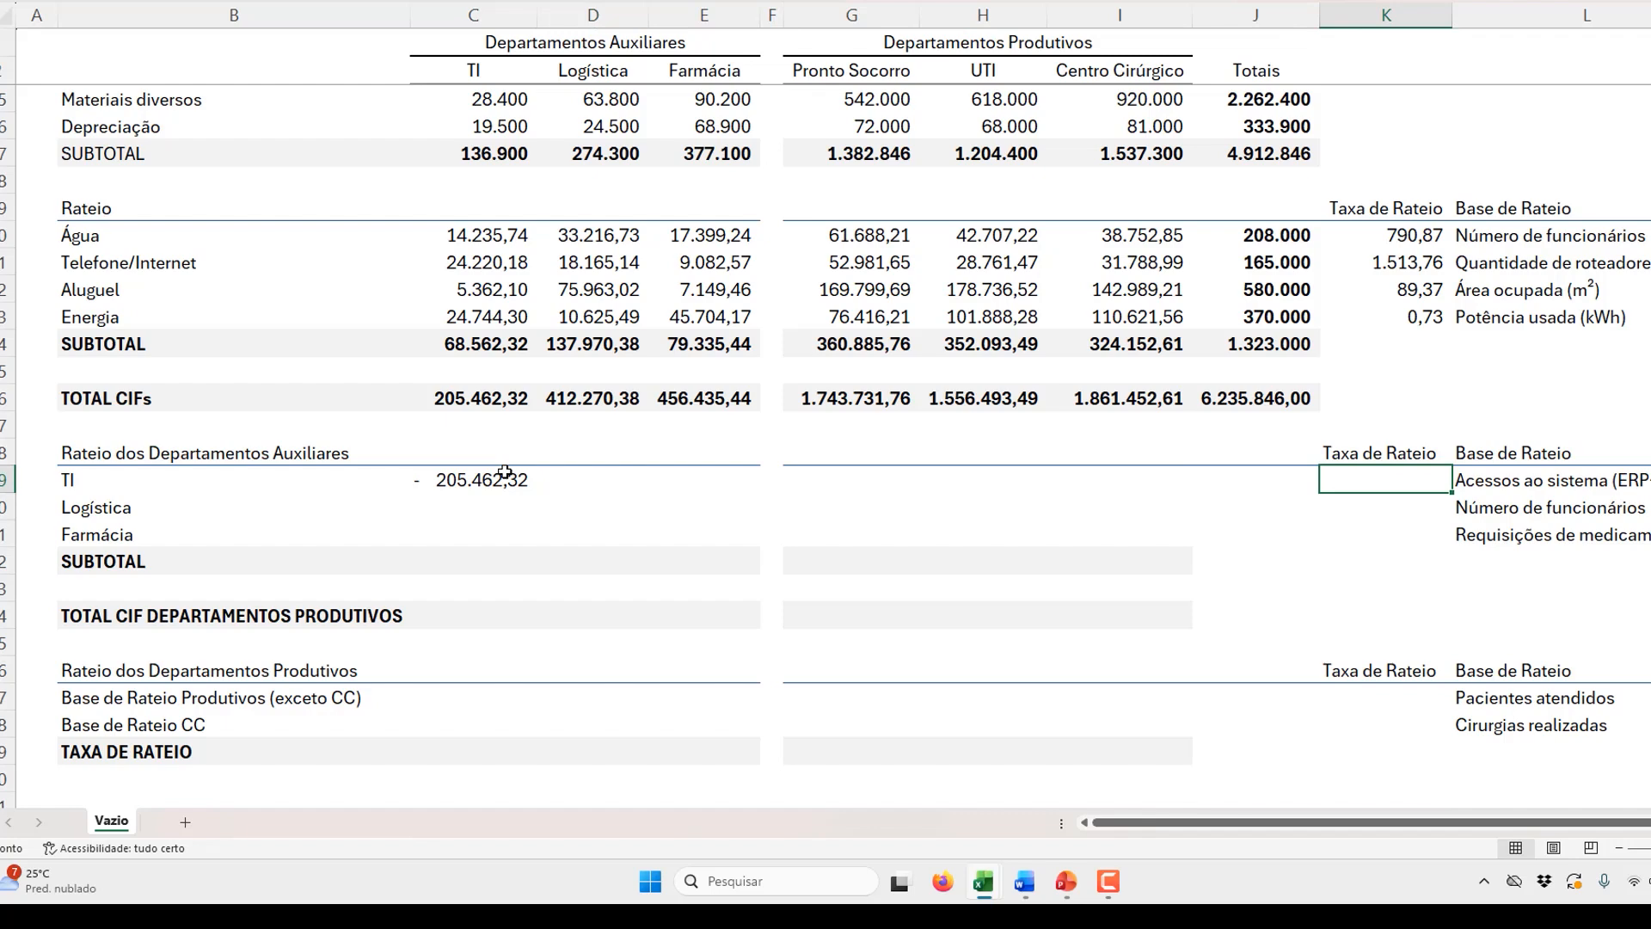
key("Right")
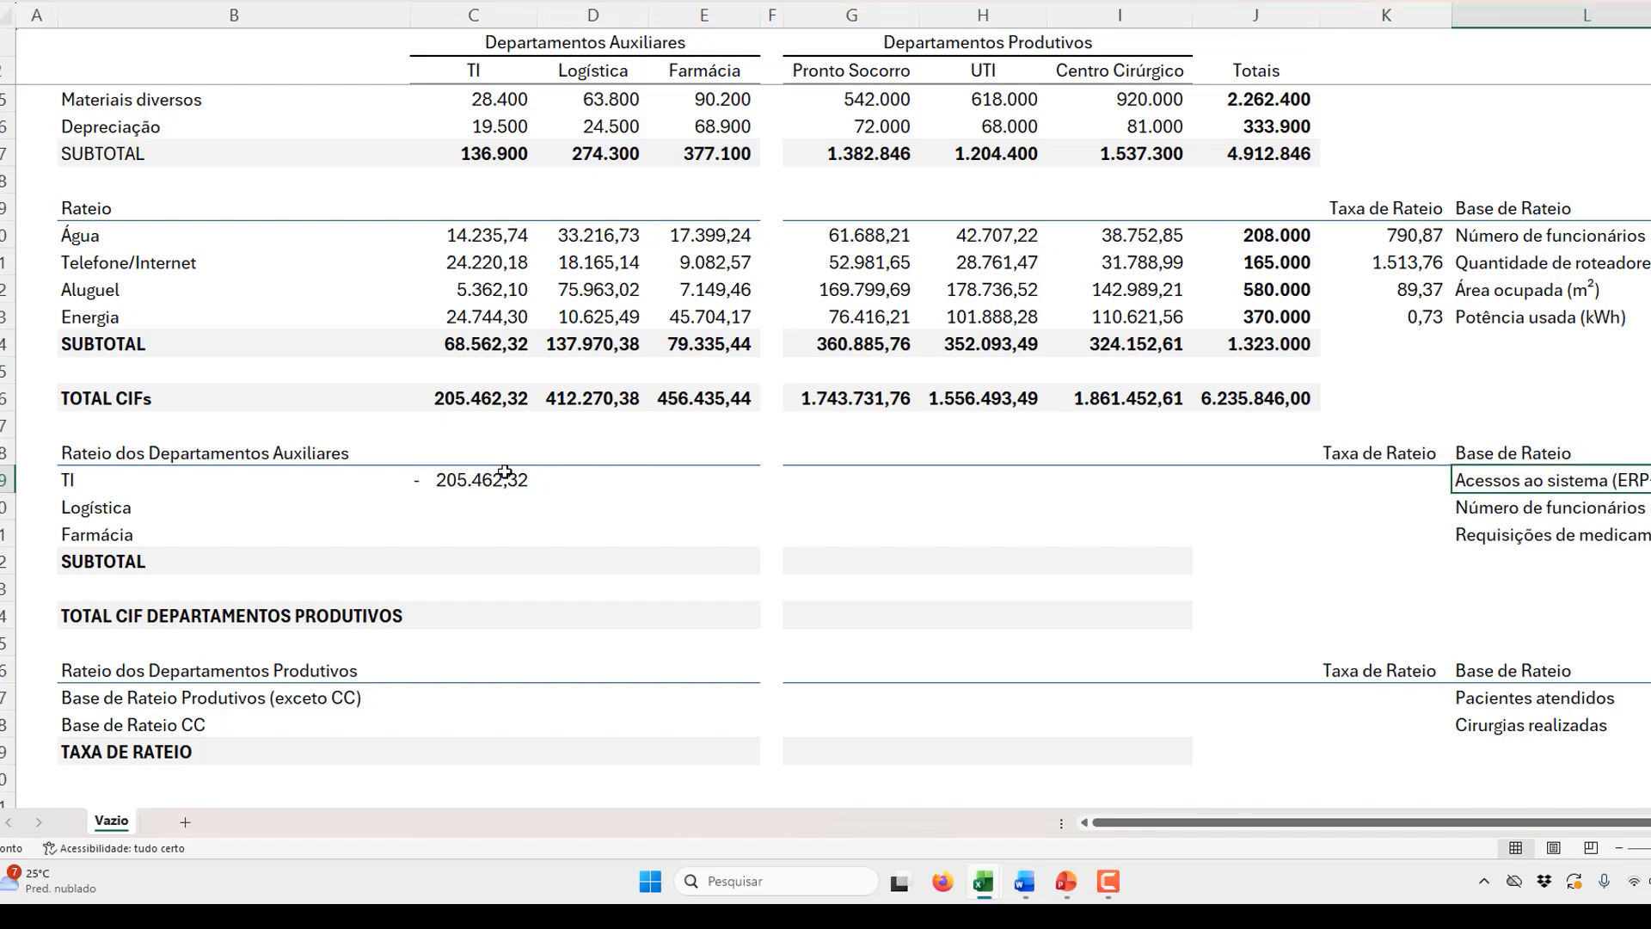
key("Left")
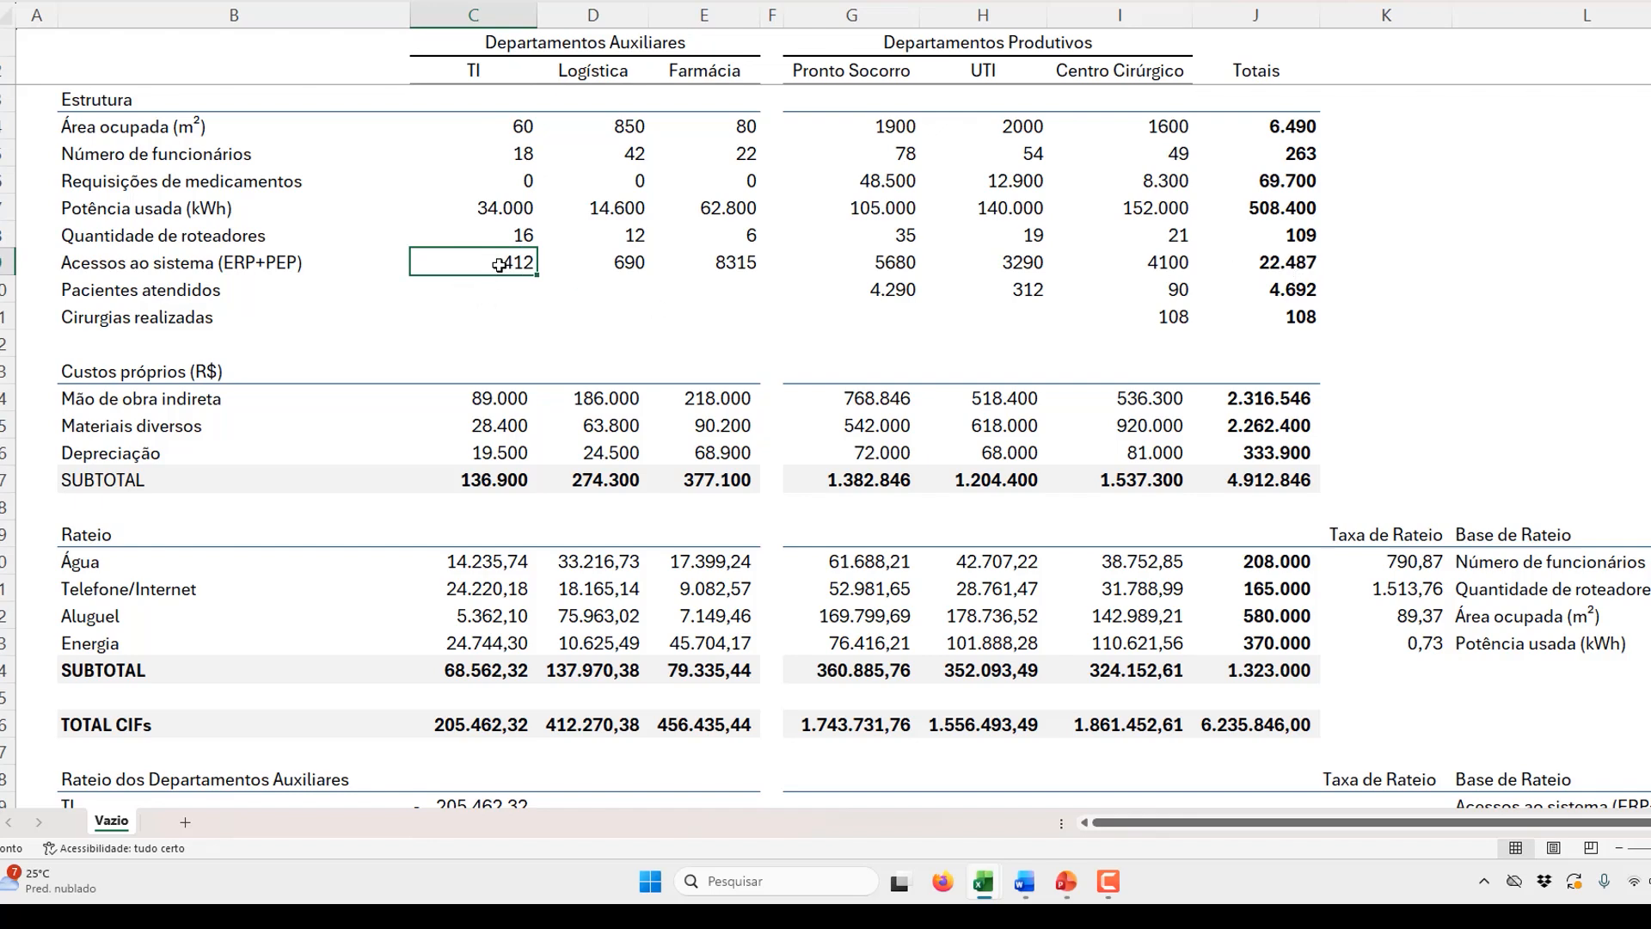
Step: Compare the sum of Acessos ao sistema (ERP+PEP) for all departments with the sum excluding TI, D9:I9
left_click(622, 266)
left_click_drag(697, 250, 1139, 253)
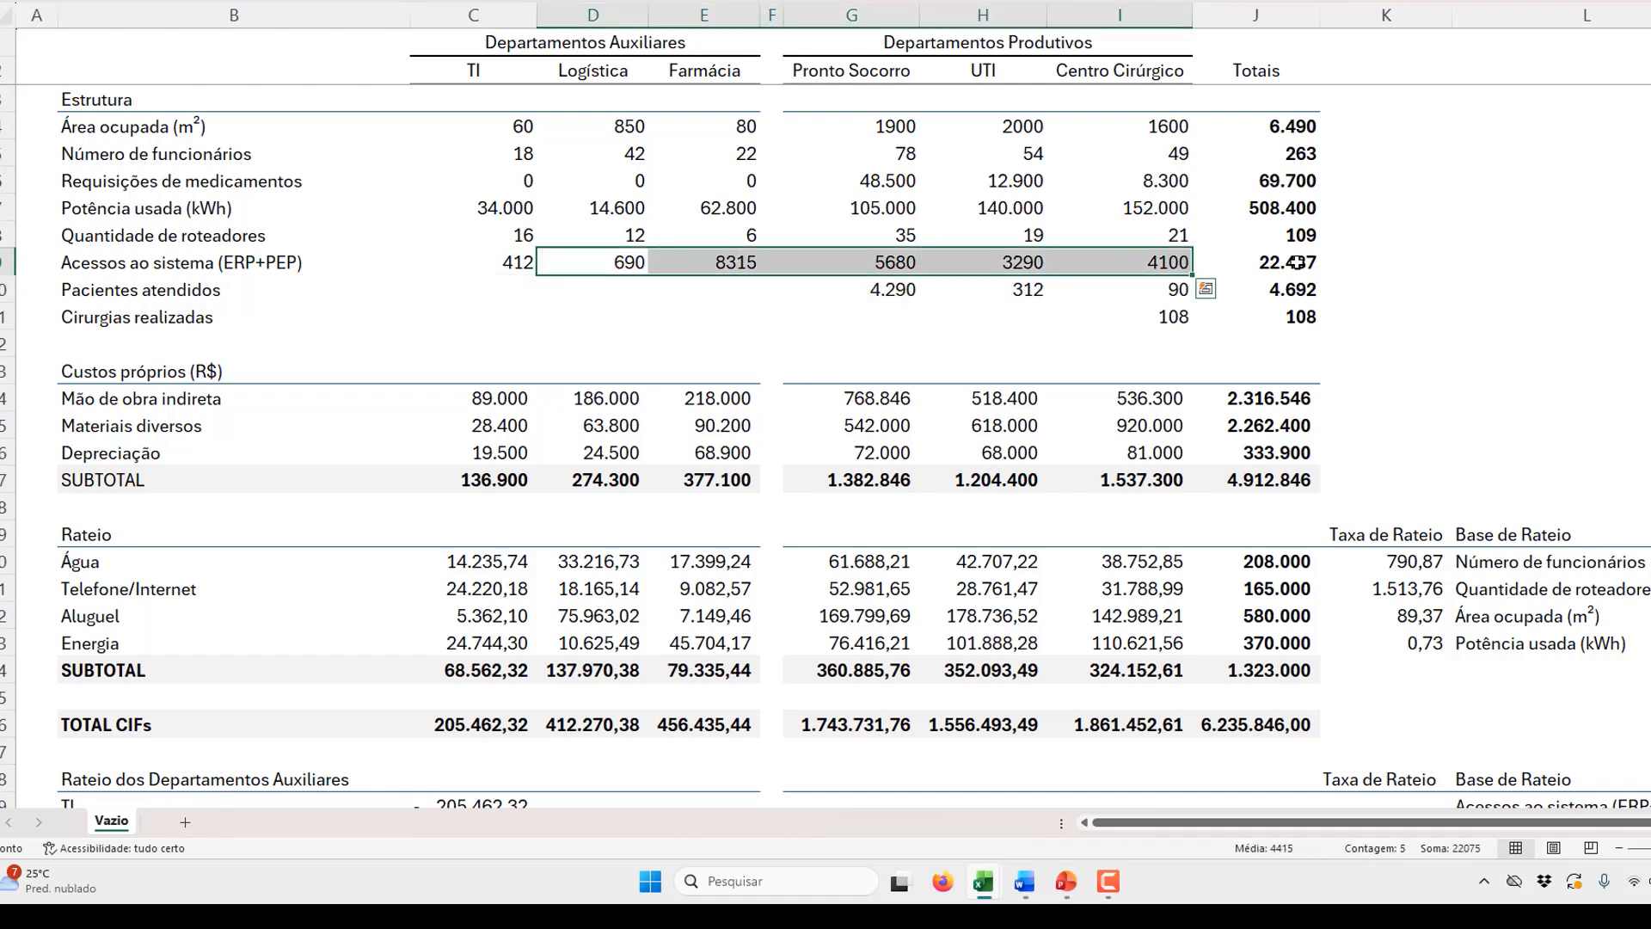
left_click(1357, 261)
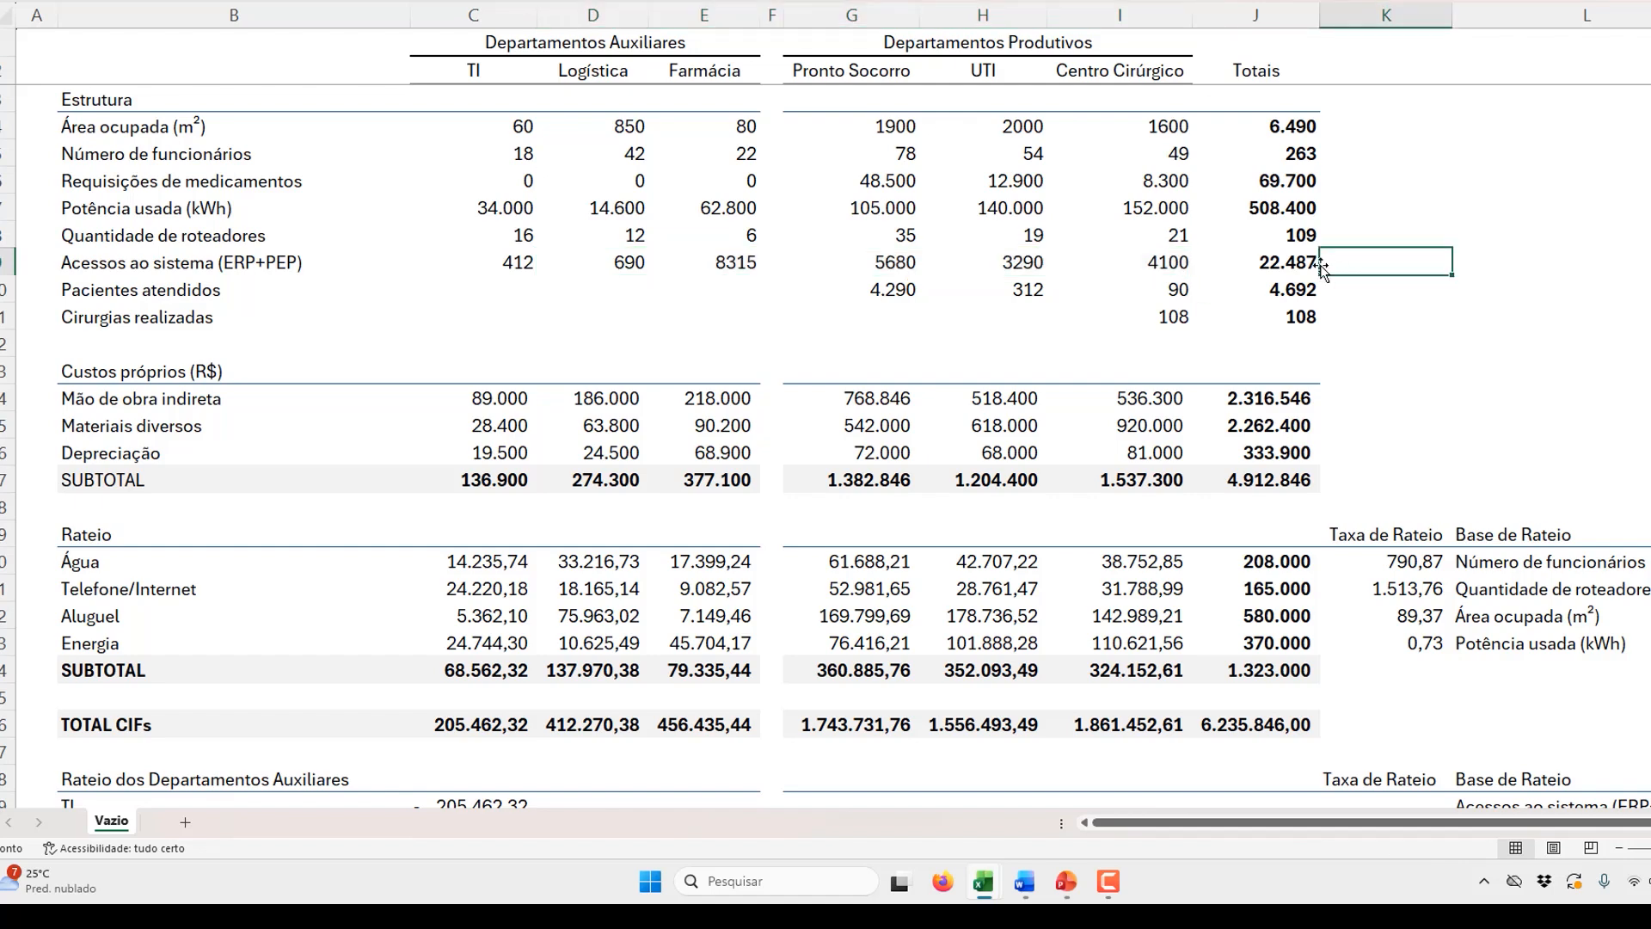
left_click(1284, 260)
left_click_drag(1175, 259, 513, 260)
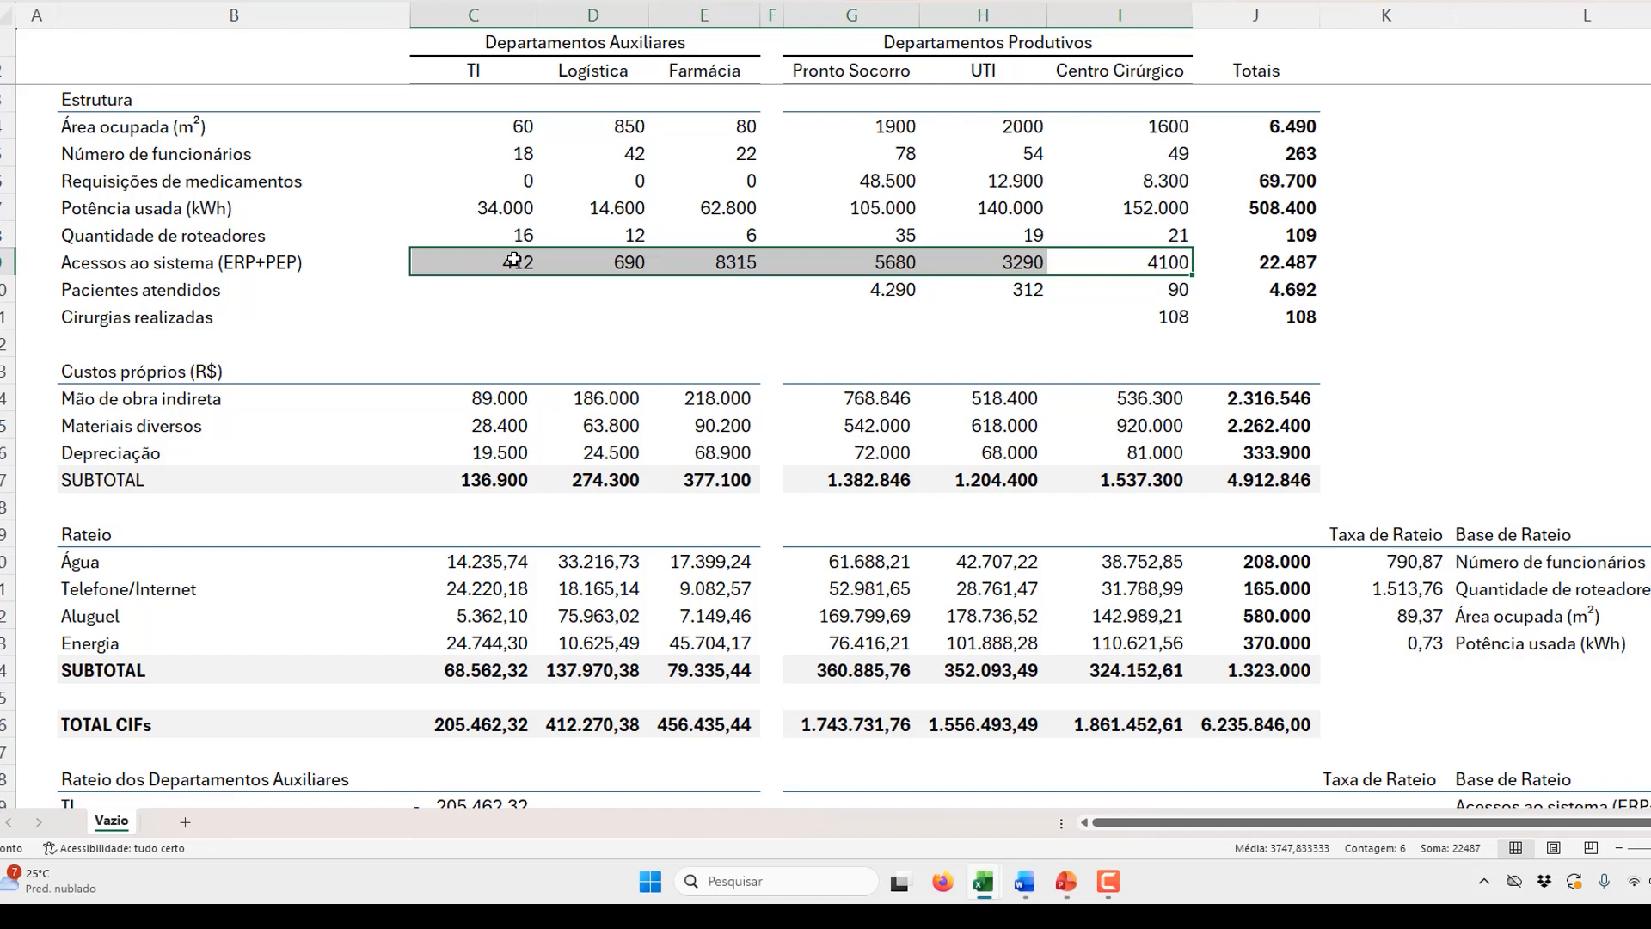
left_click_drag(513, 260, 583, 264)
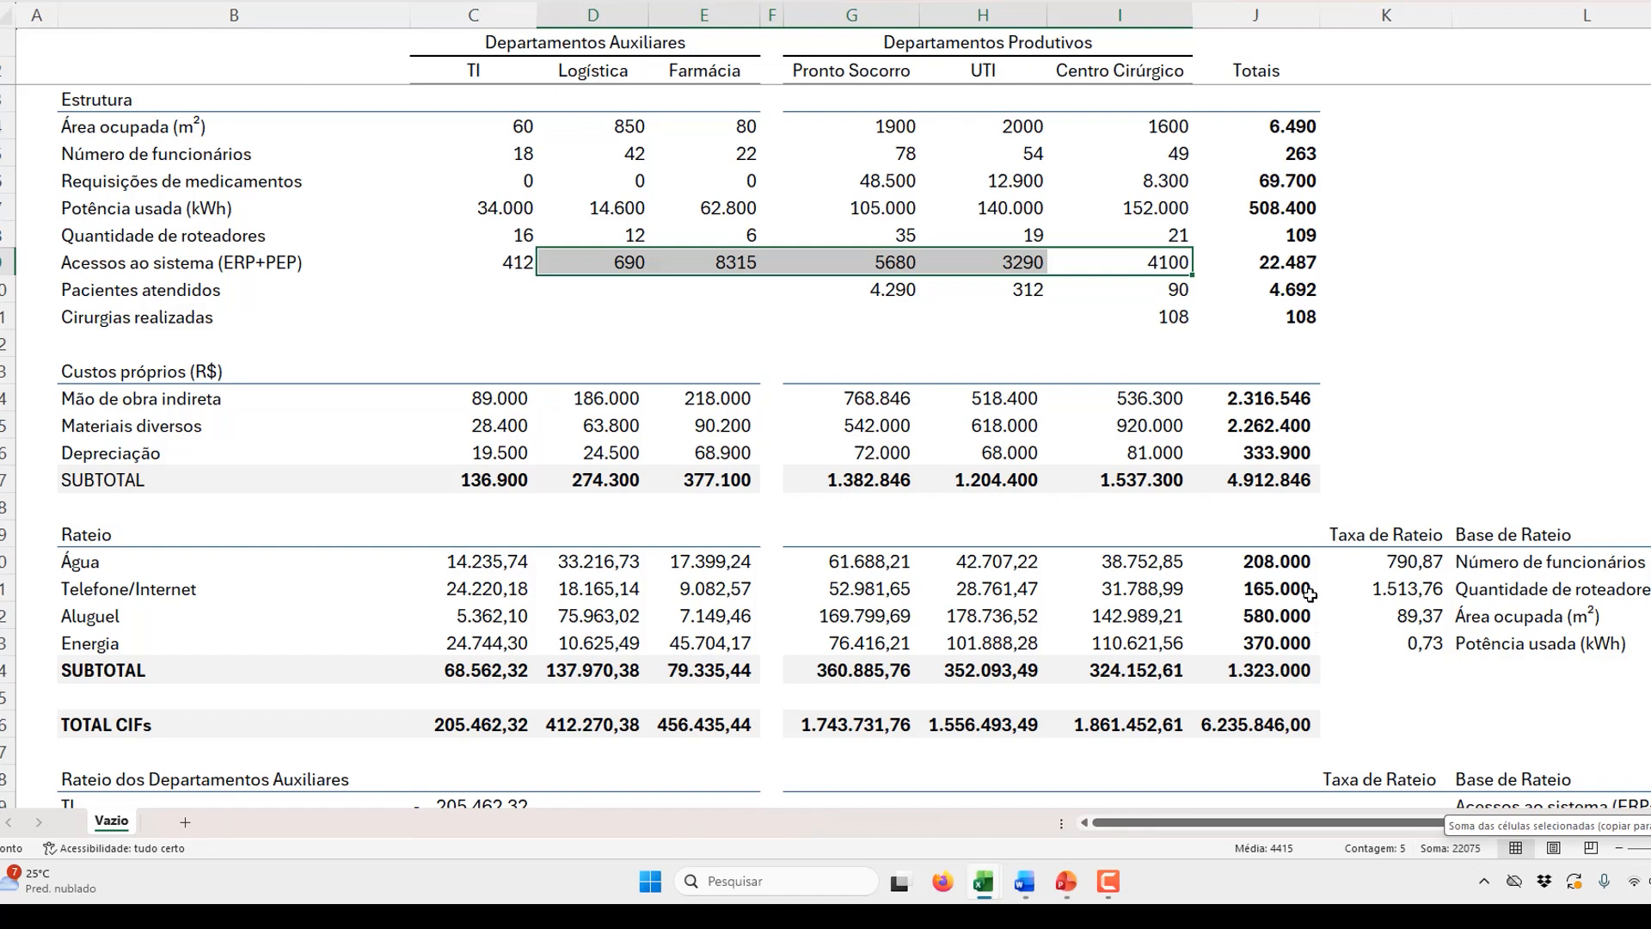
Step: Start TI's allocation rate formula in K29 as =-C29/PROCX(L29, using the allocation base as the lookup value
scroll(1320, 581, "down", 4)
left_click(641, 473)
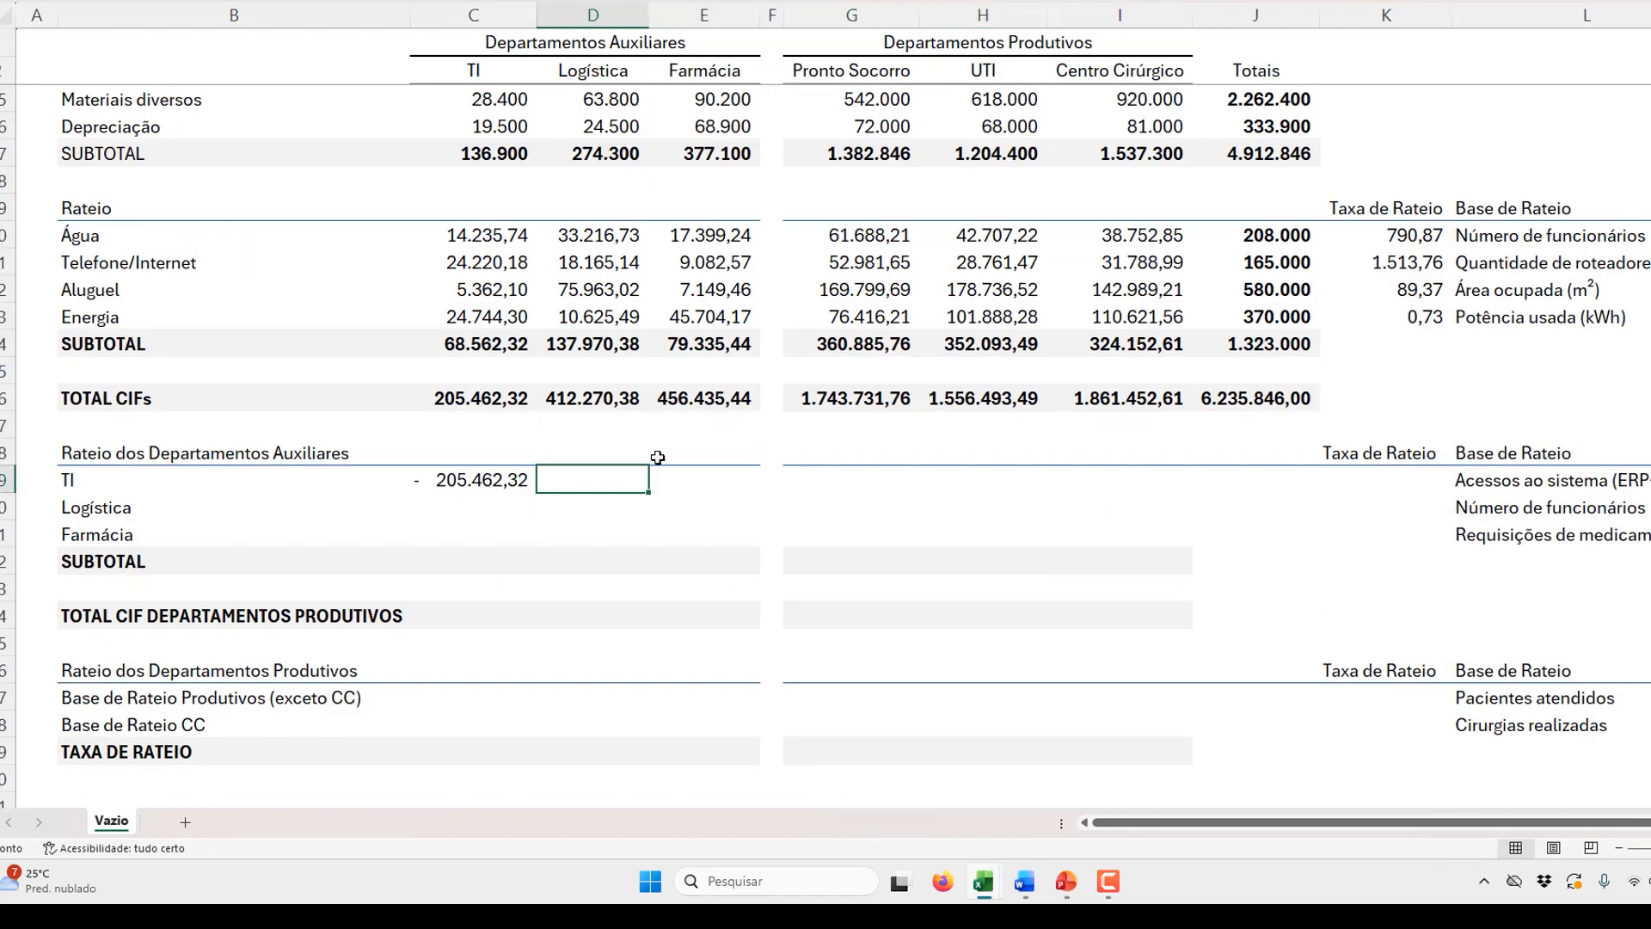
left_click_drag(1539, 484, 1497, 521)
left_click(588, 473)
left_click(1409, 482)
type("=")
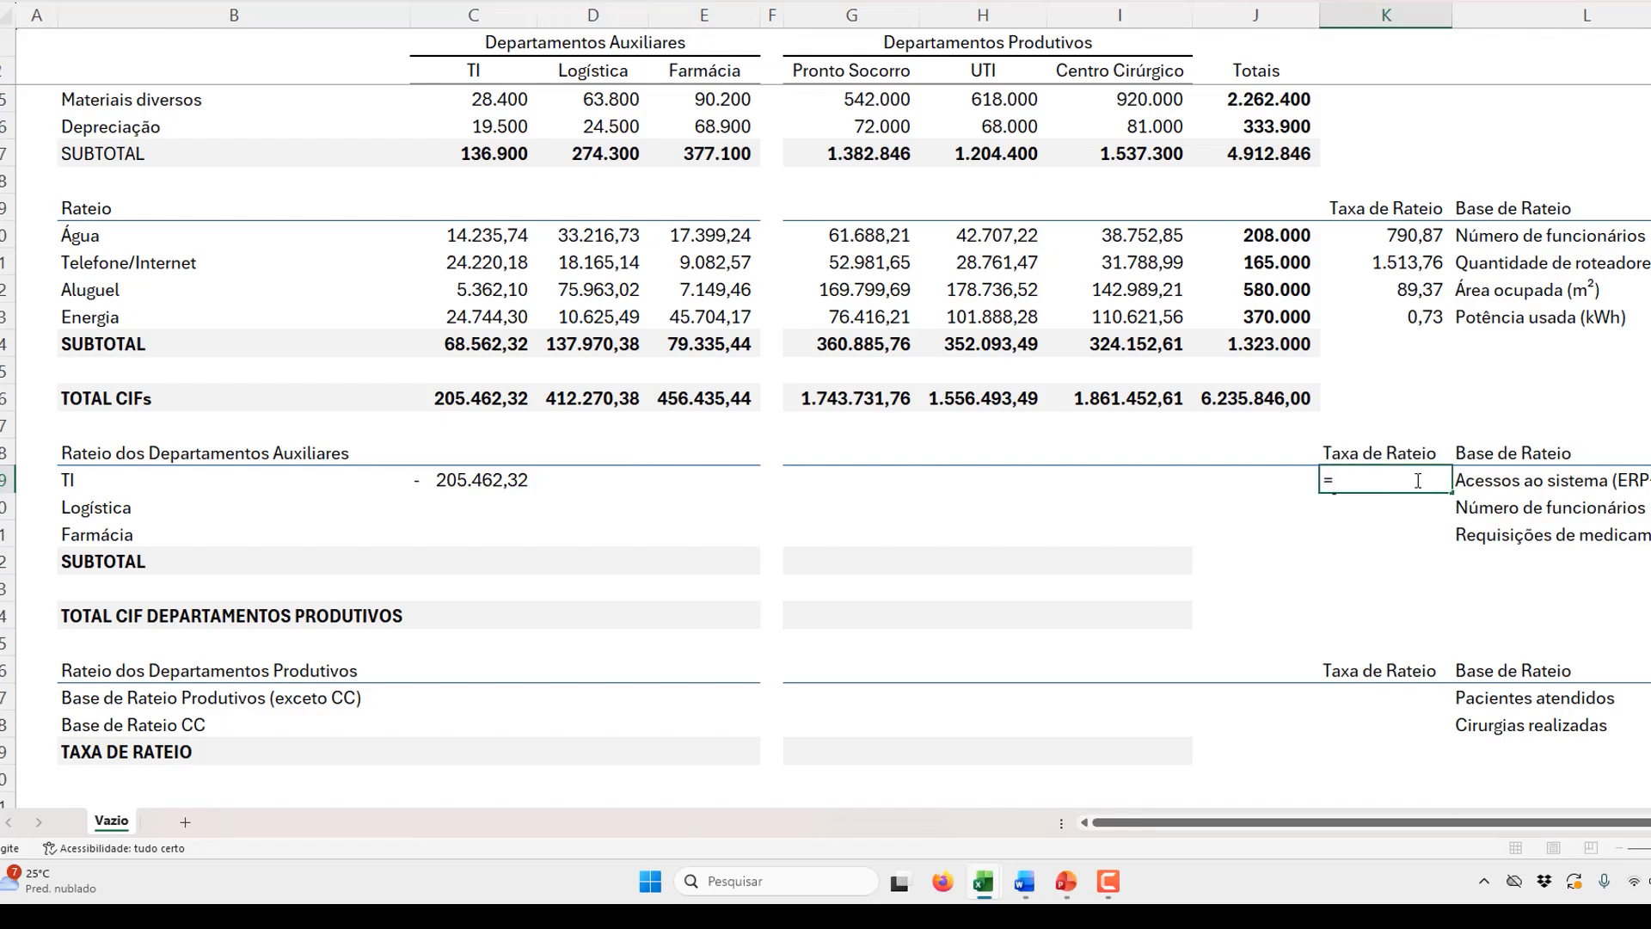
type("-")
left_click(485, 480)
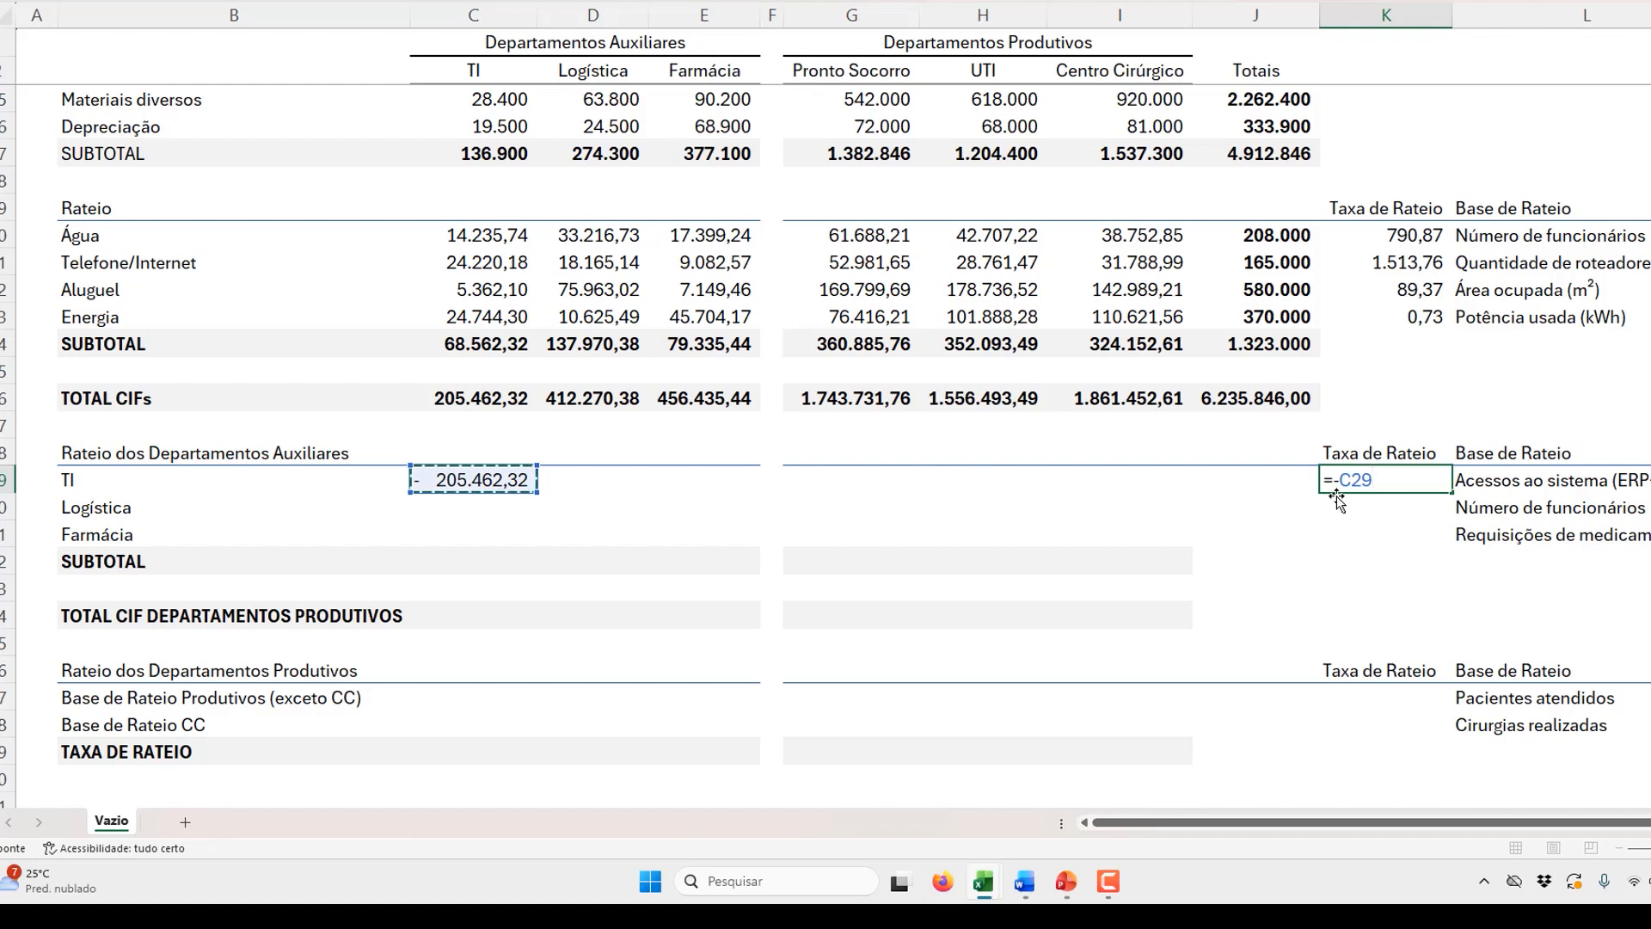
type("/PROCX(")
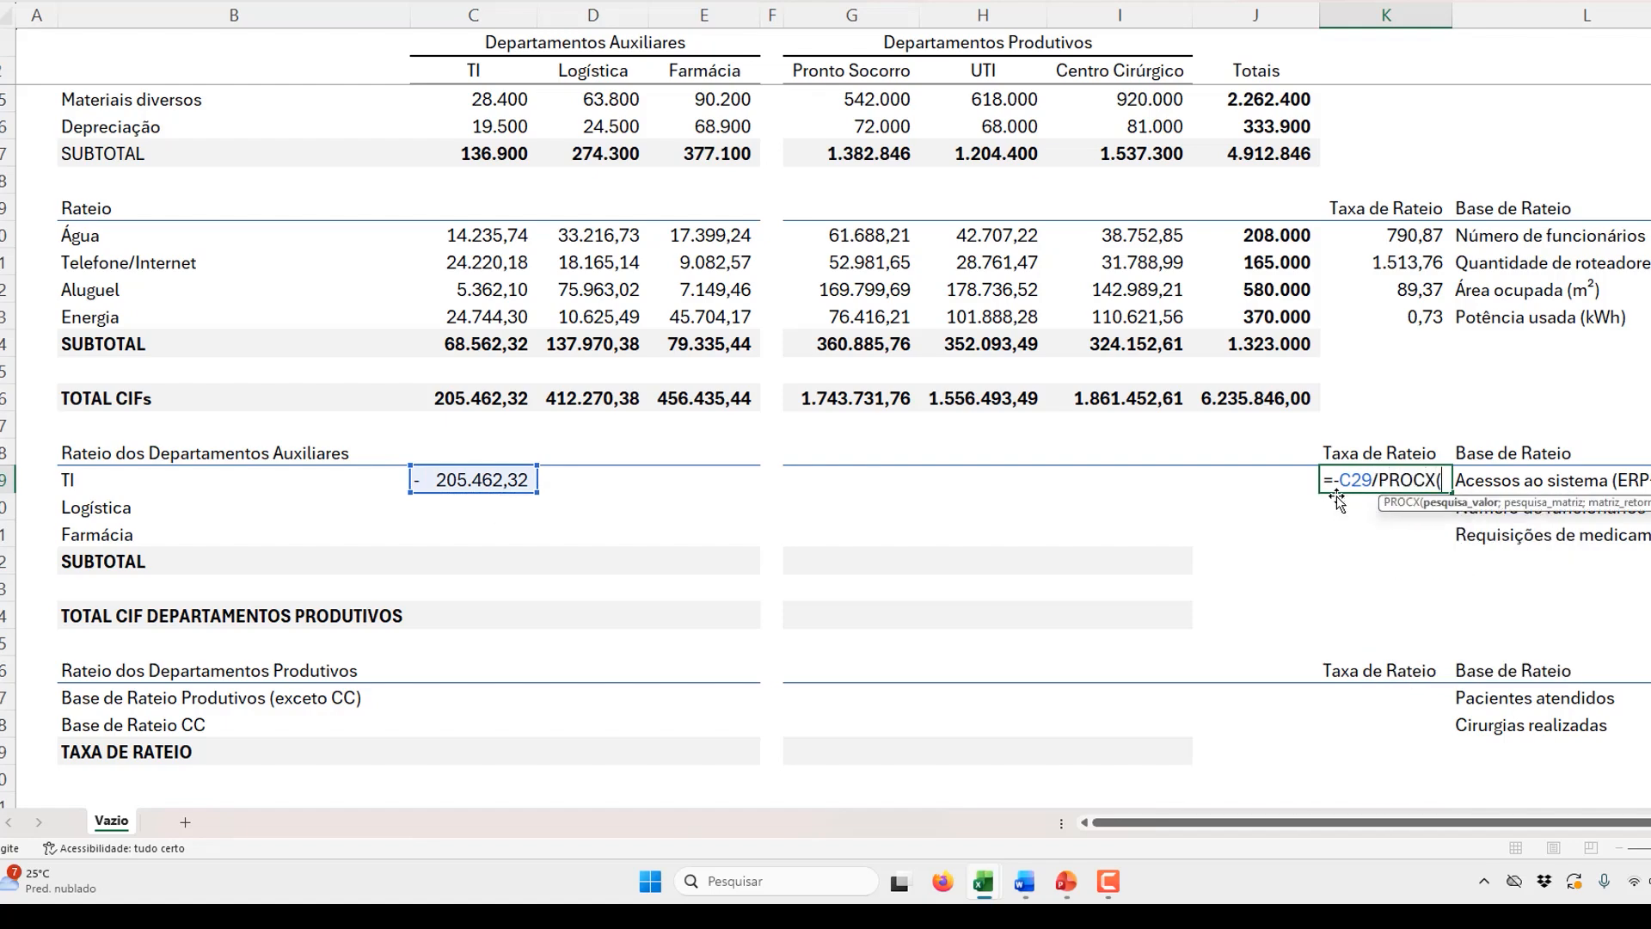
key("Right")
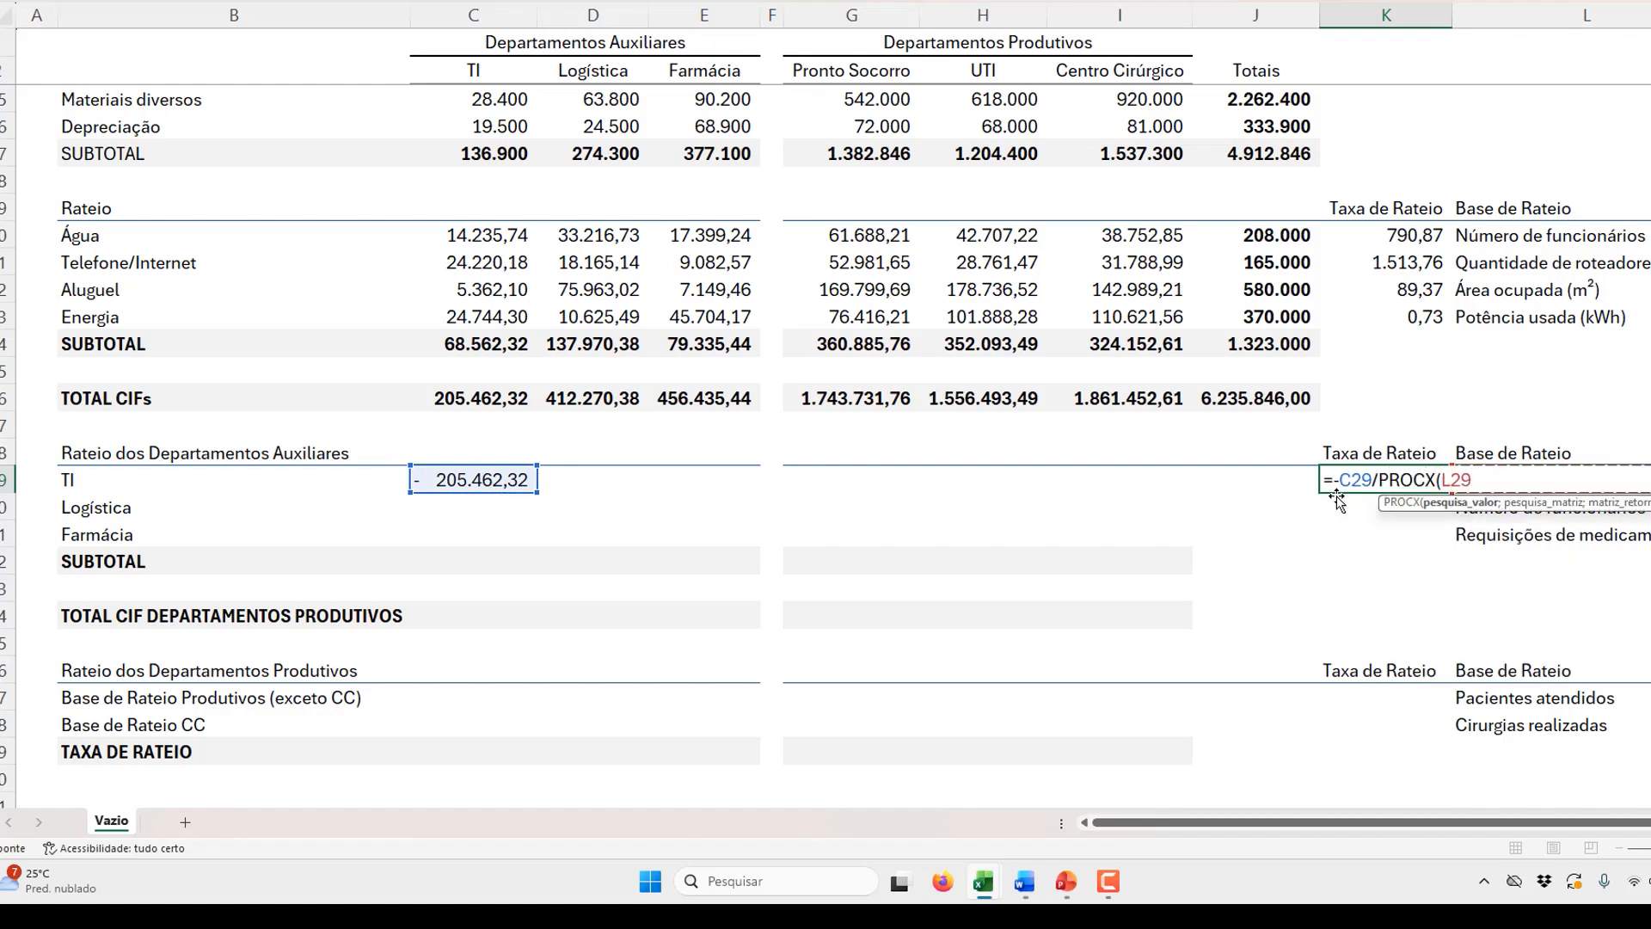
Step: Continue the K29 rate formula with $B$4:$B$11 as the lookup array and the Totais range $J$4:$J$11 as the return array
type(";")
scroll(998, 513, "up", 4)
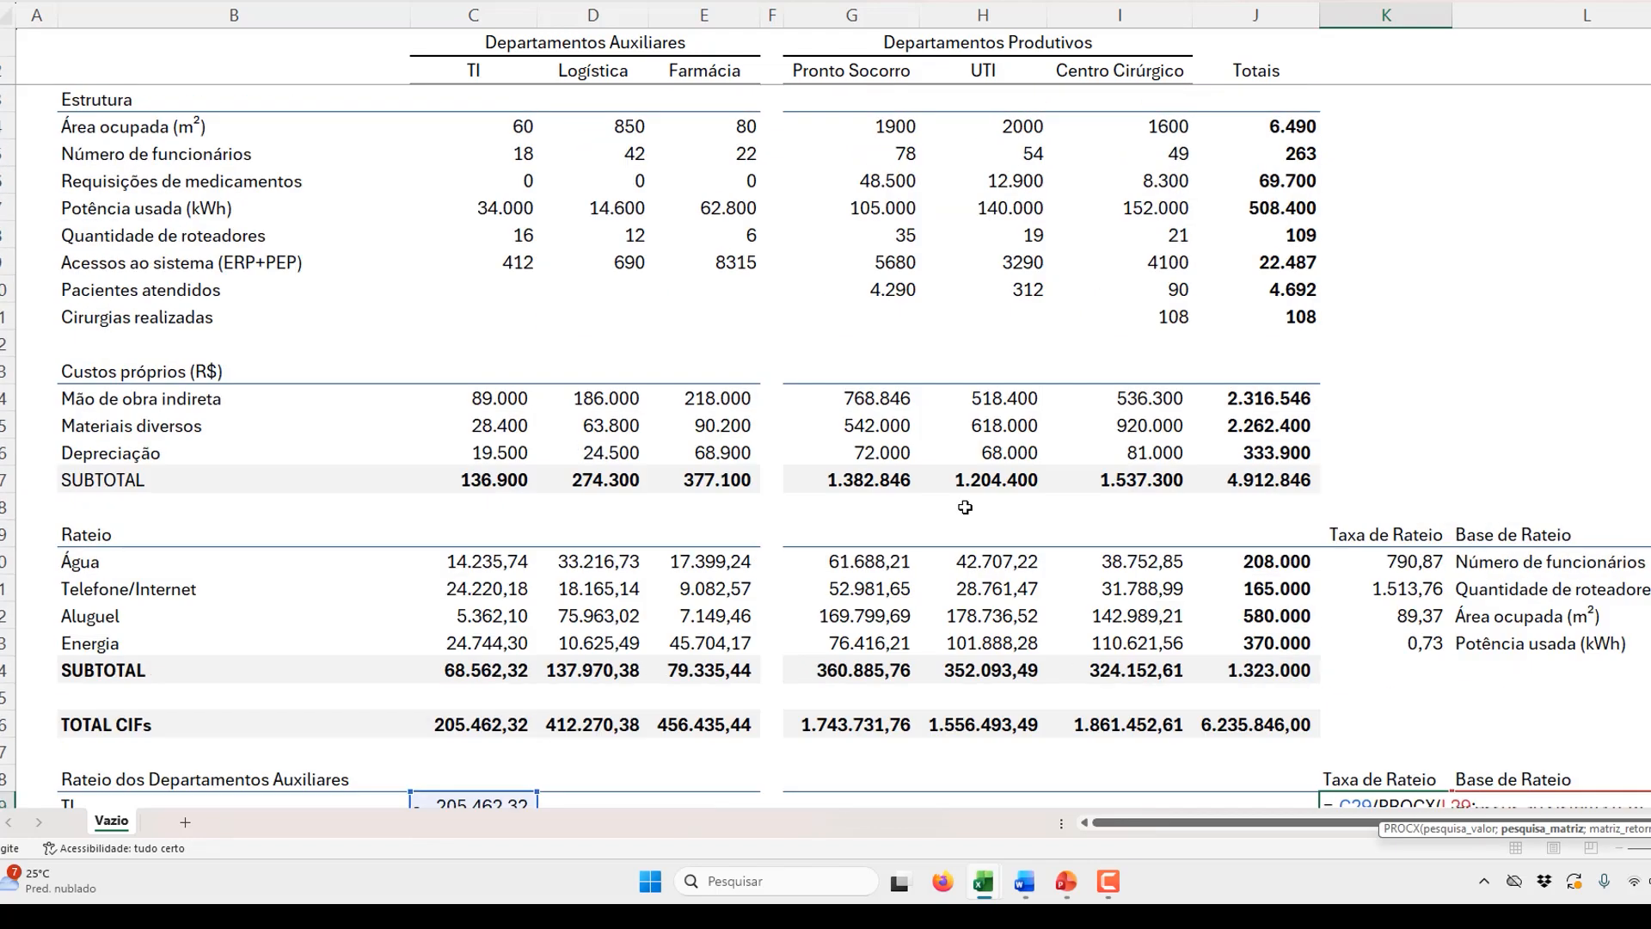
left_click_drag(197, 129, 197, 311)
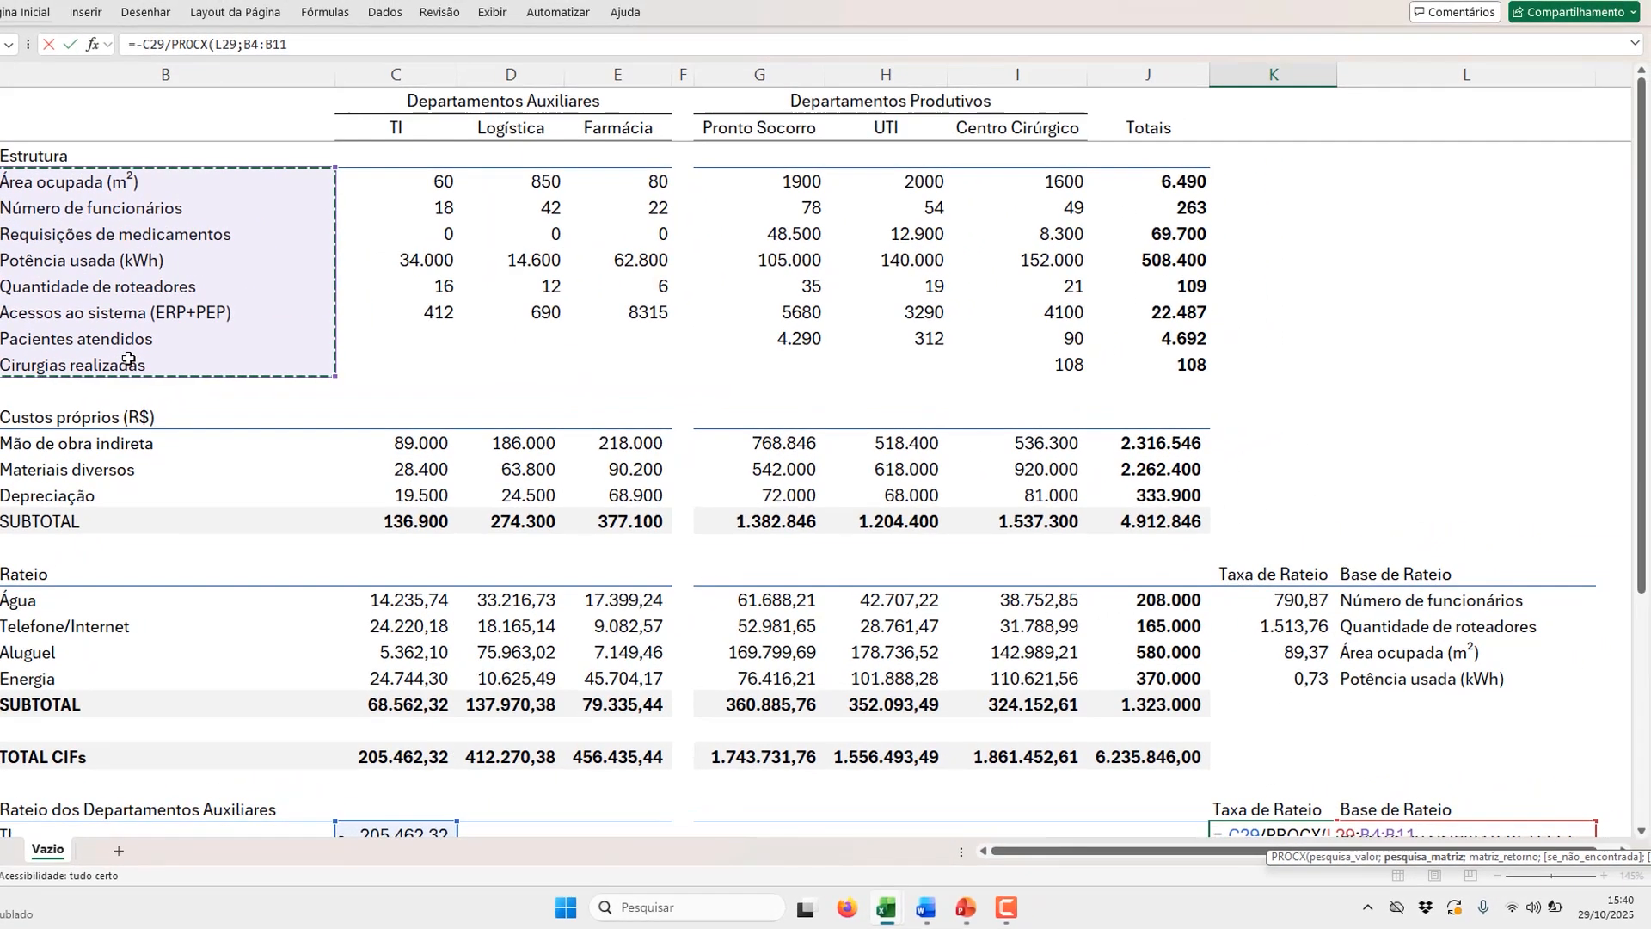
key("F4")
type(";")
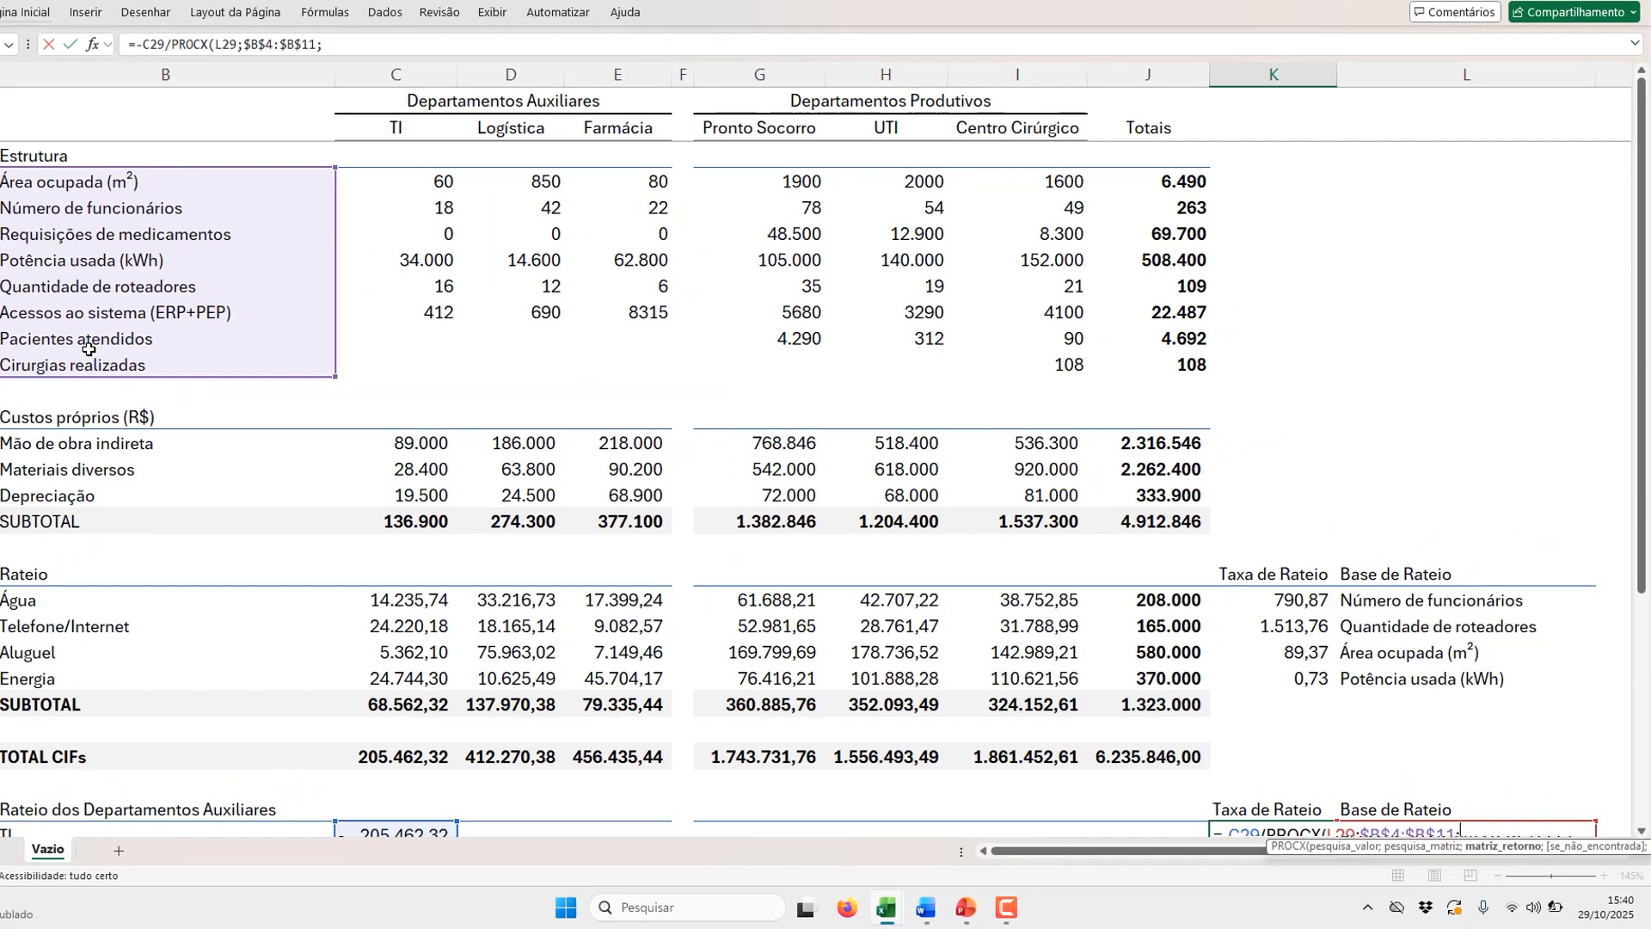
left_click_drag(1195, 181, 1197, 362)
key("F4")
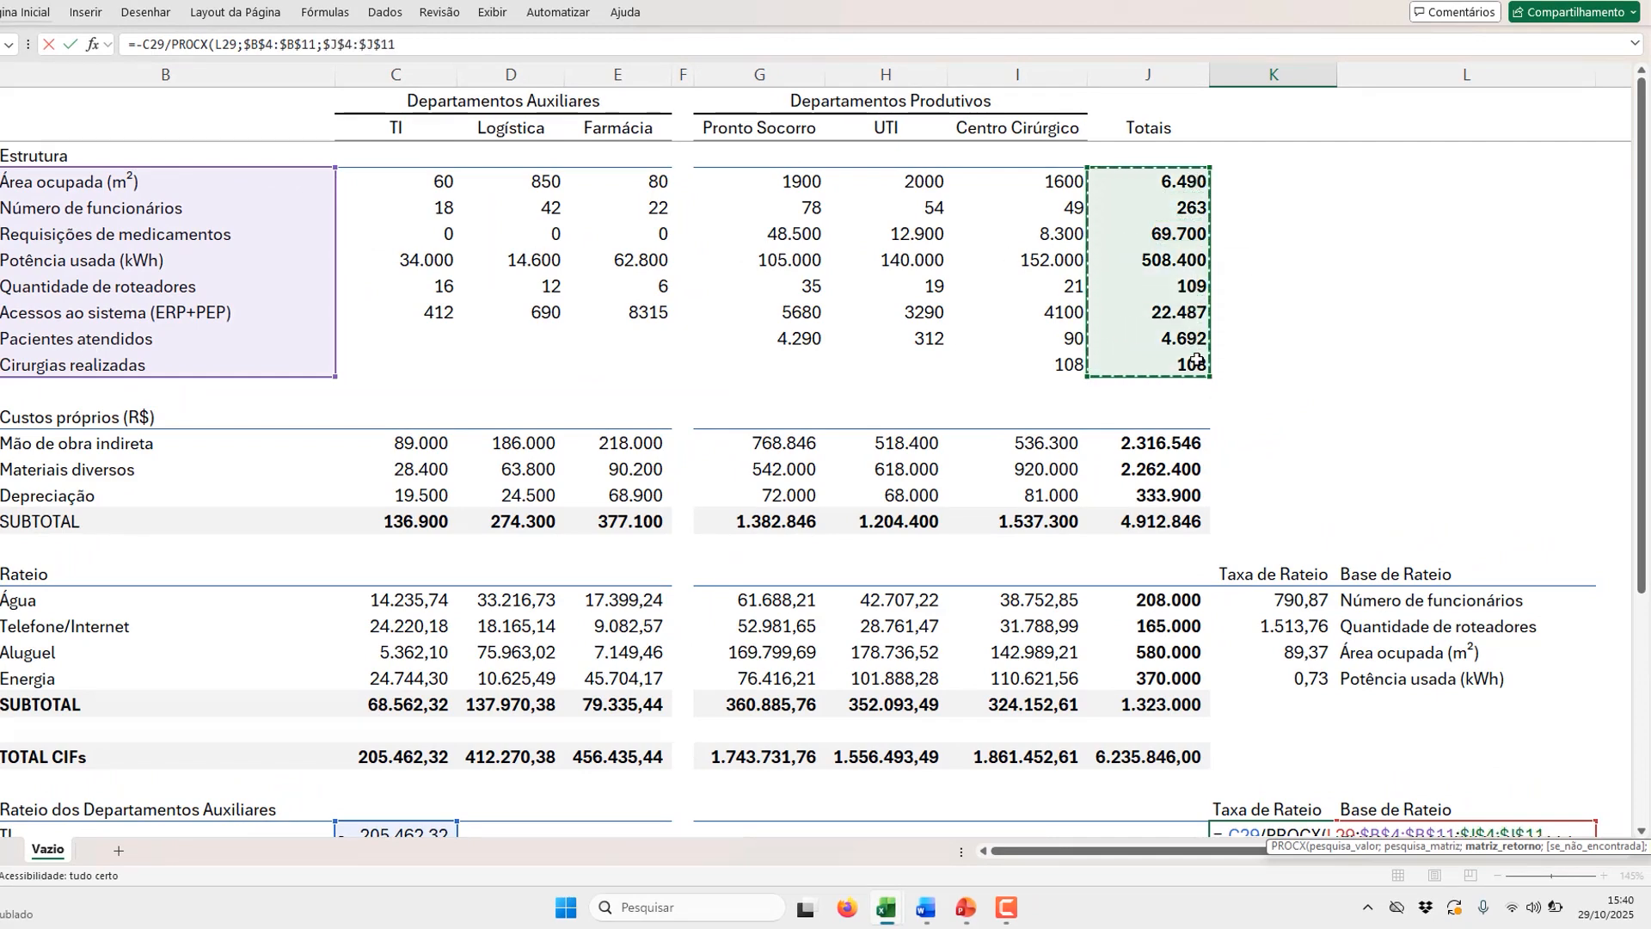
Step: Subtract TI's own range $C$4:$C$11 from the return array and complete the K29 formula
type("-")
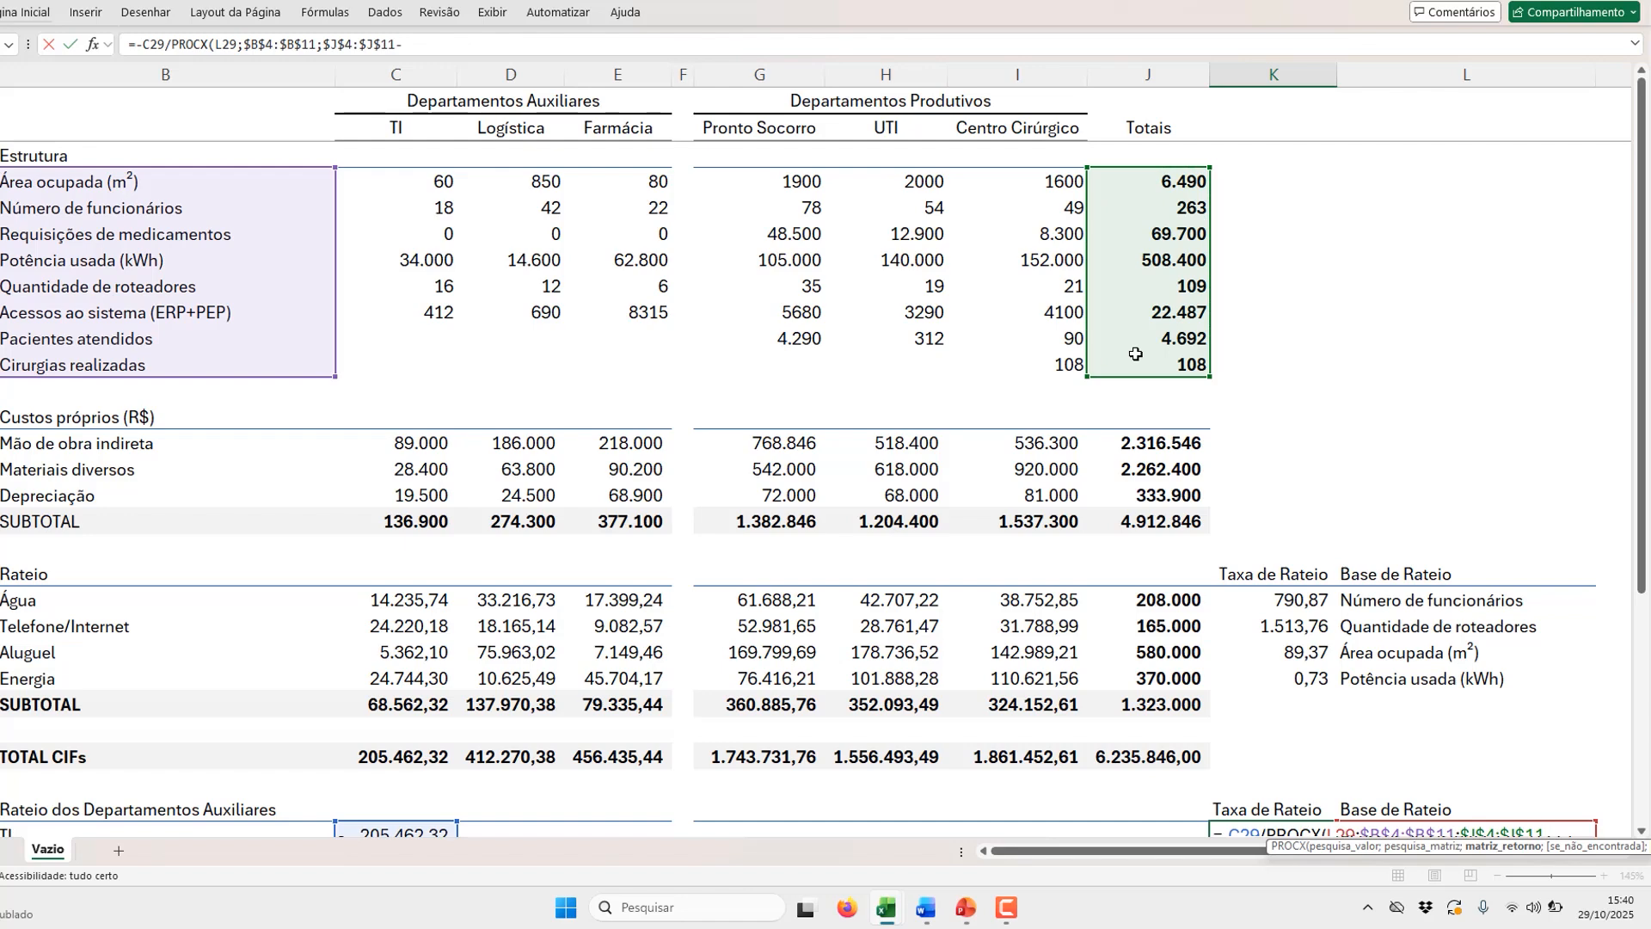
left_click_drag(437, 182, 436, 232)
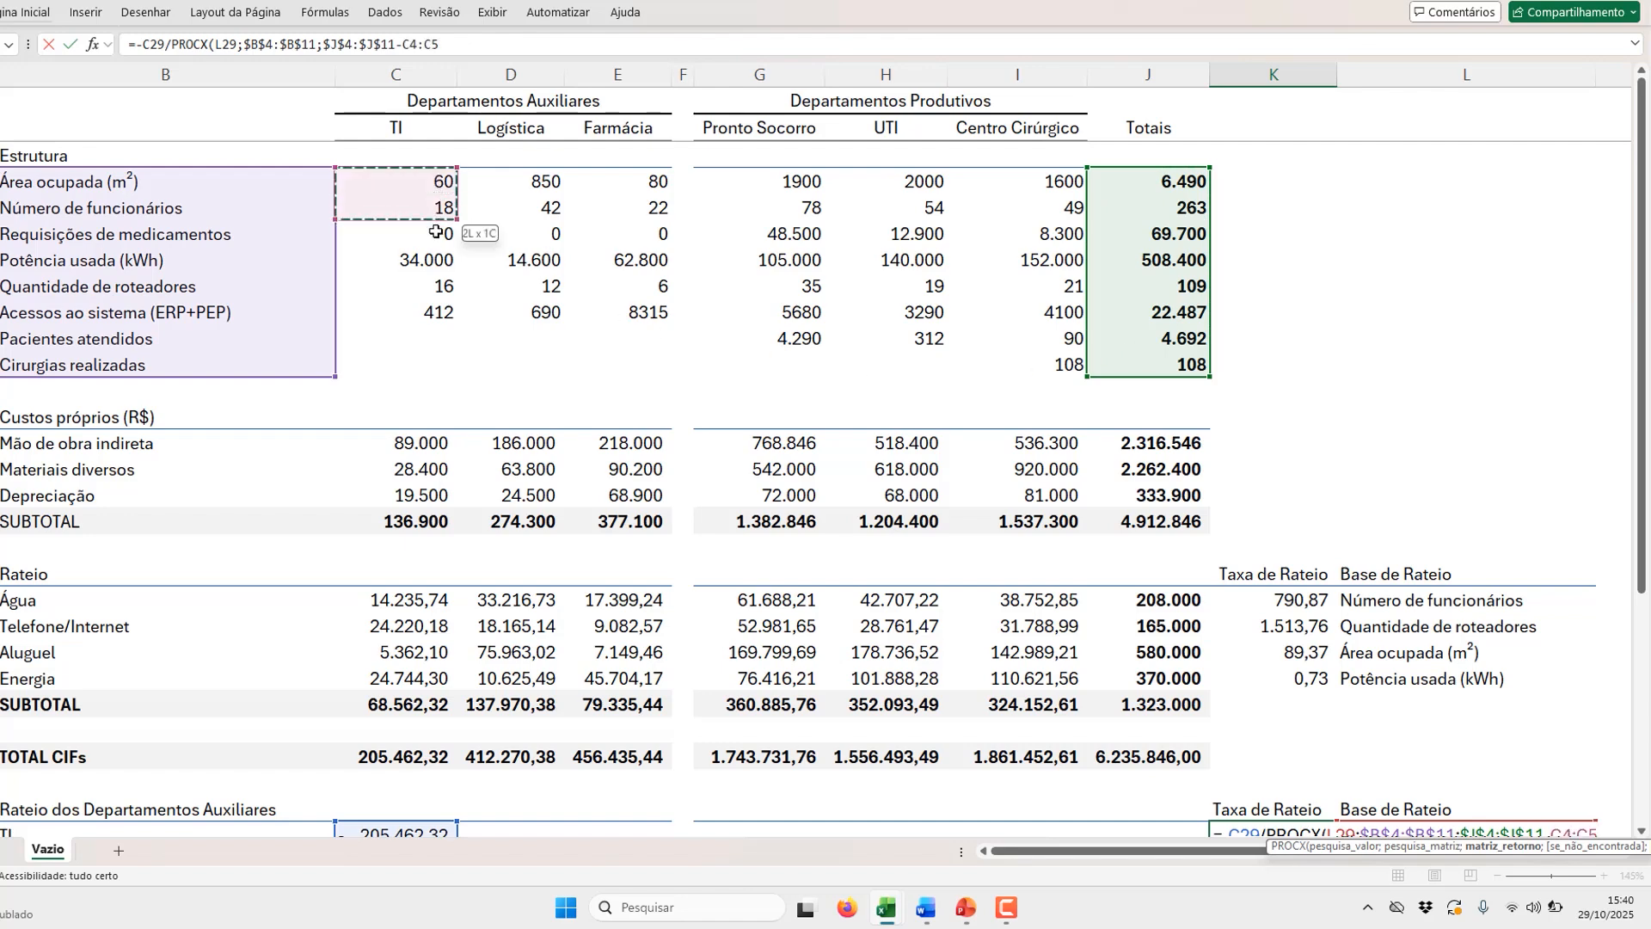
left_click_drag(422, 340, 420, 369)
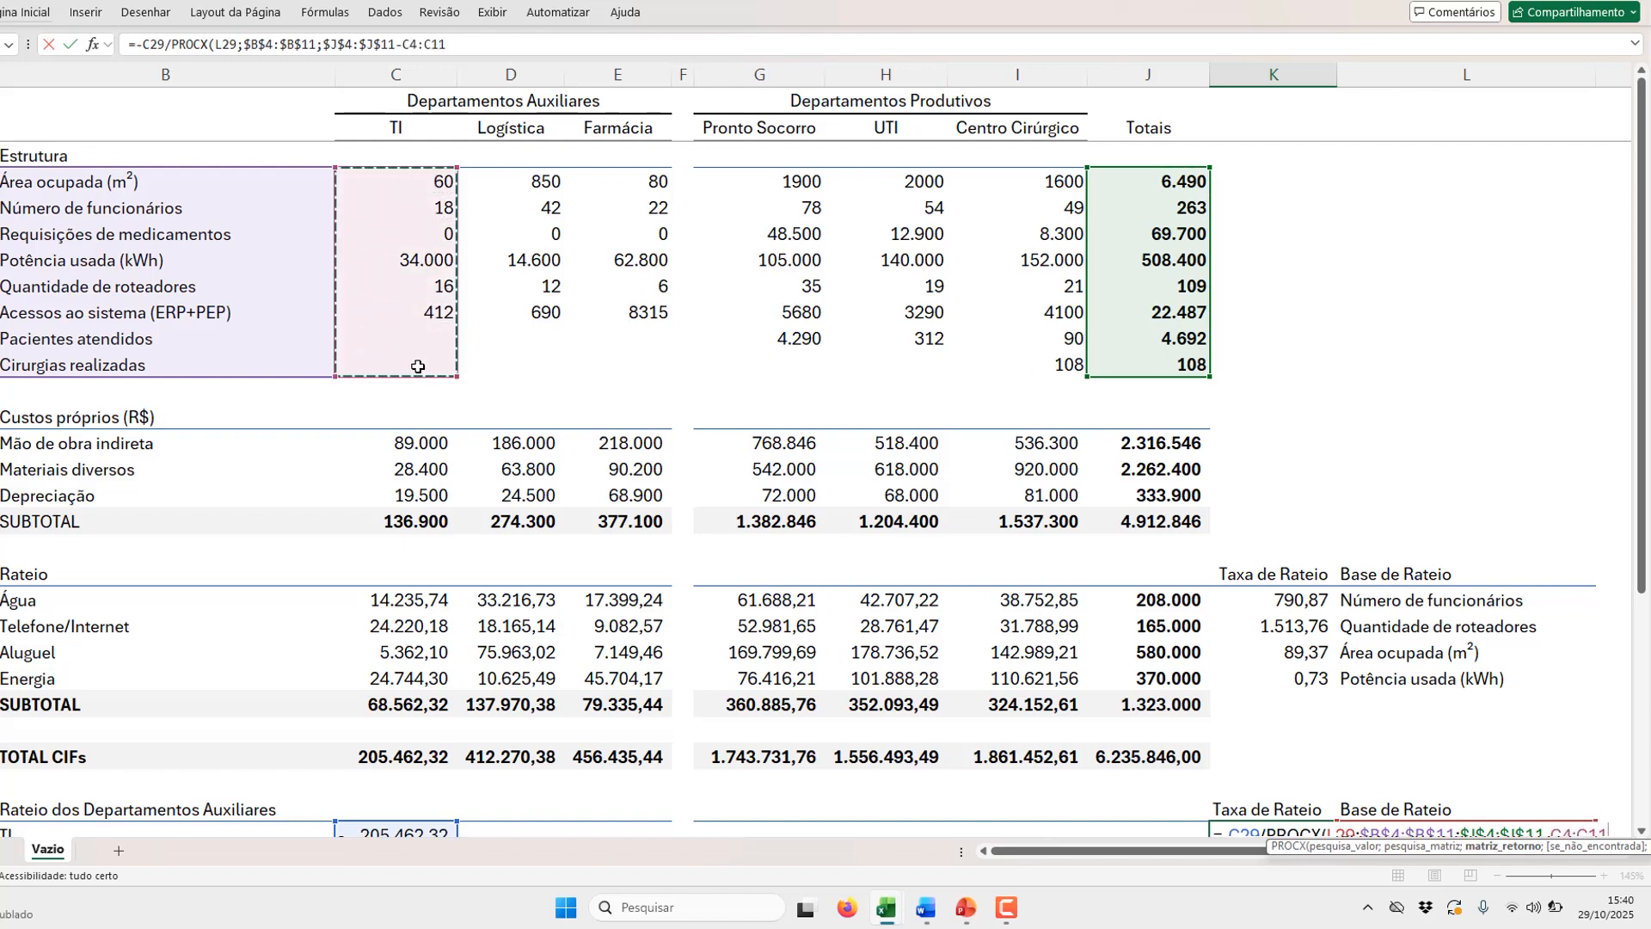
key("F4")
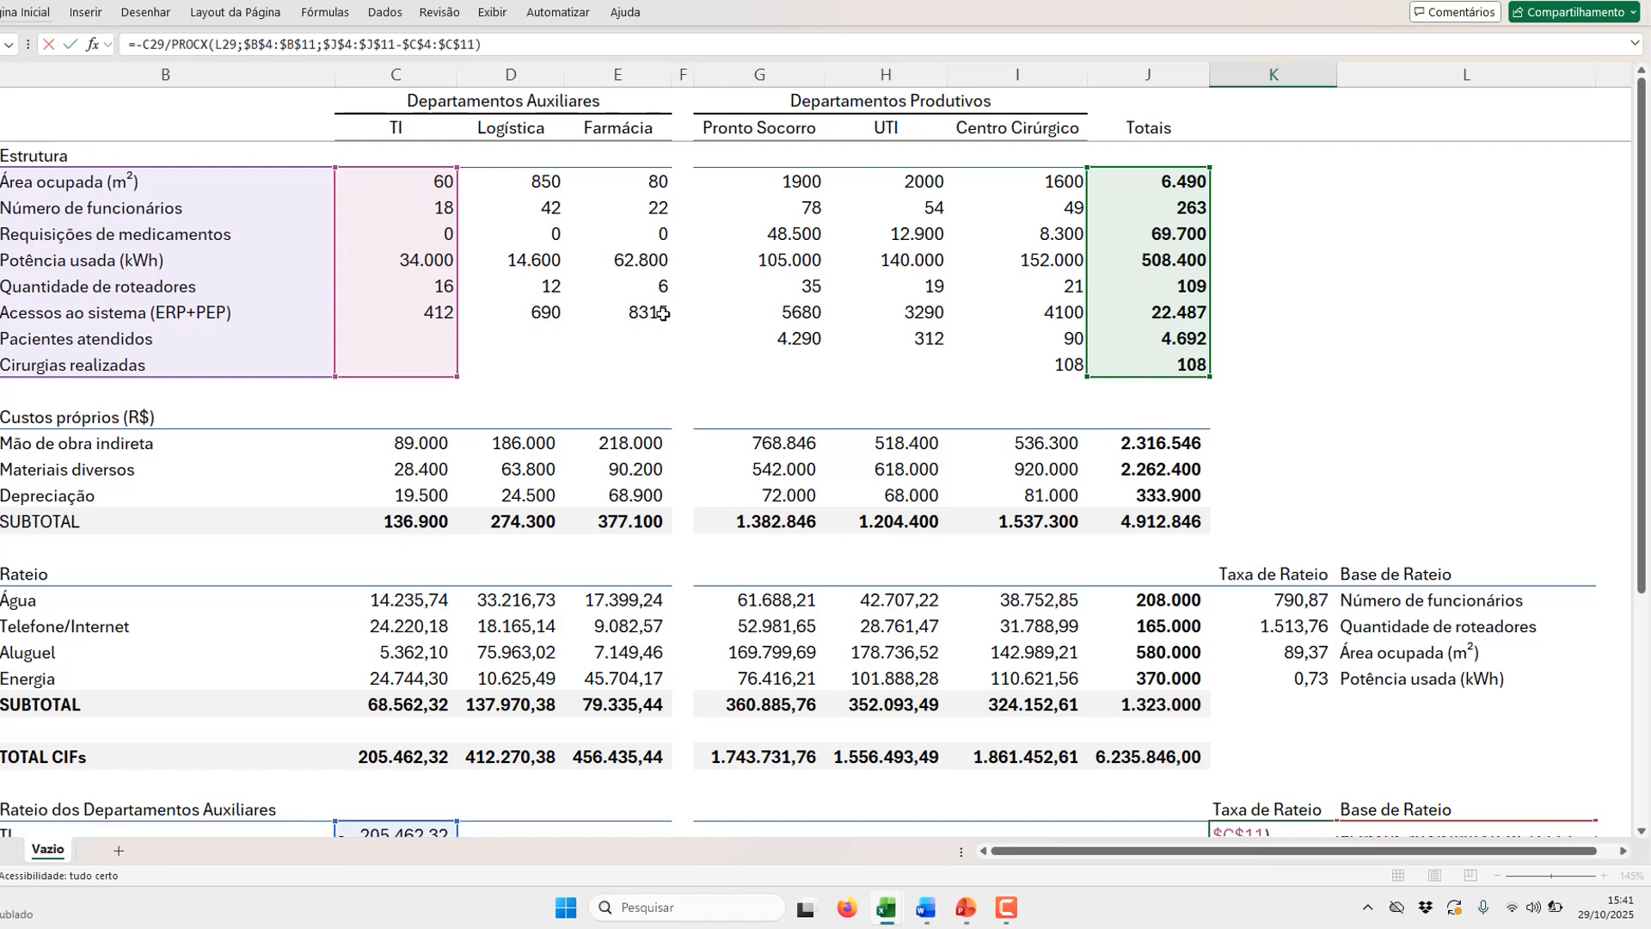
key("Return")
Step: Fill the Taxa de Rateio formula from K29 down to the Logística and Farmácia rows, K30:K31
scroll(663, 313, "down", 3)
left_click(1321, 549)
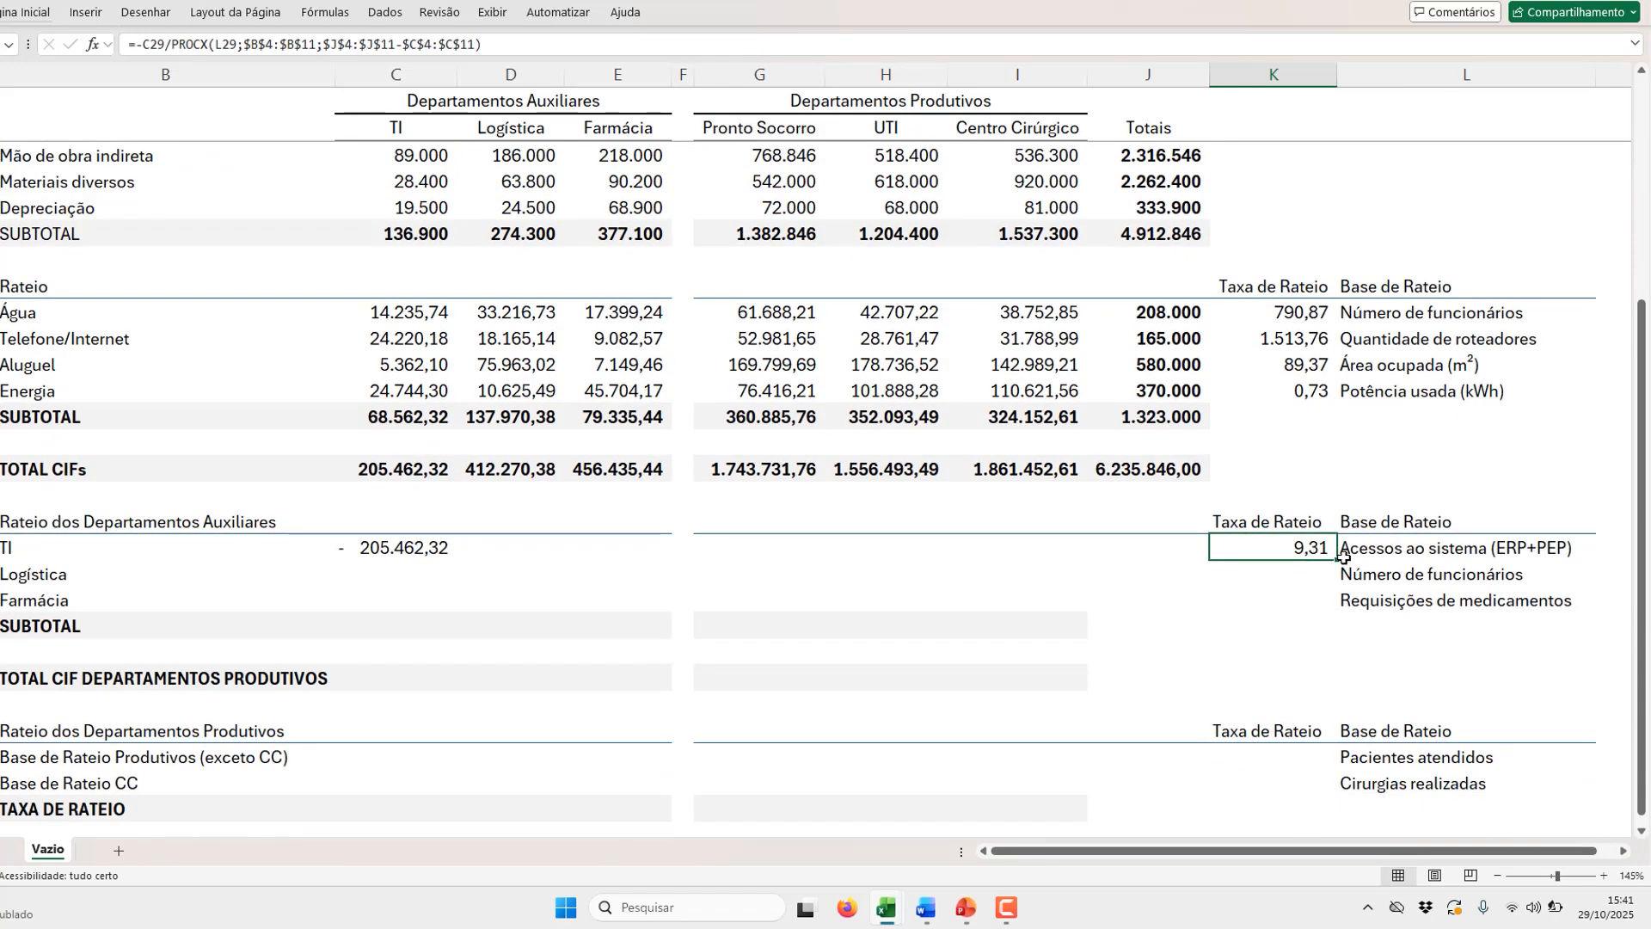
mouse_move(1338, 560)
left_mouse_down()
mouse_move(1342, 612)
mouse_move(1321, 572)
left_mouse_up()
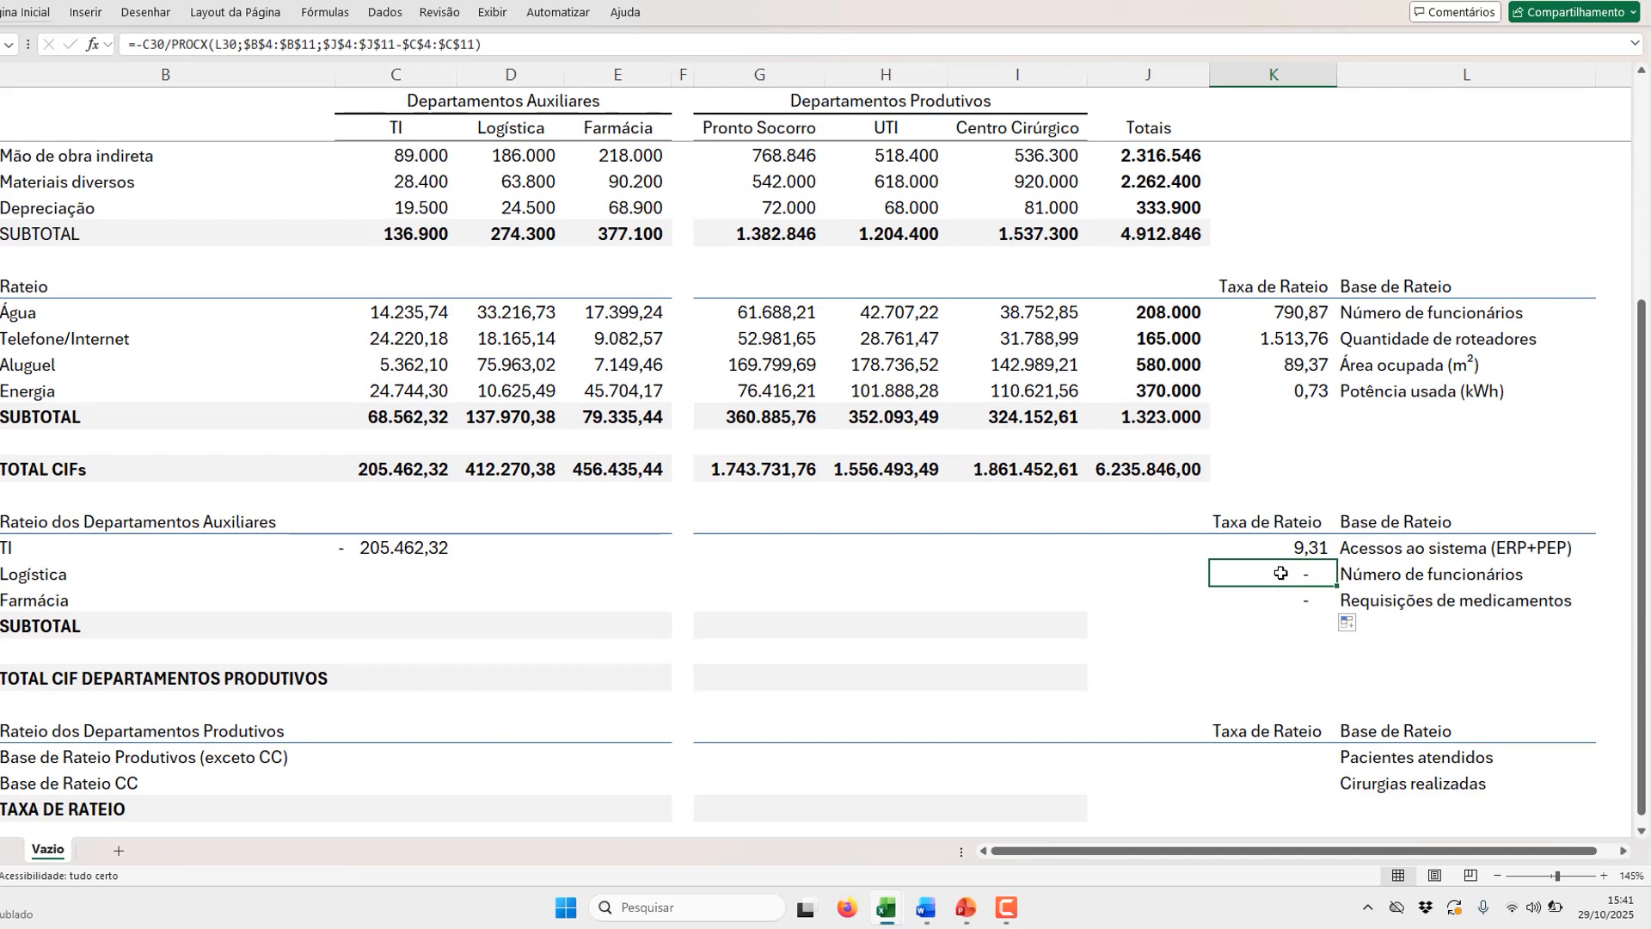
Step: Start Logística's share of TI's costs in D29 with =$K29*PROCX(, keeping only the rate's column fixed
left_click(369, 547)
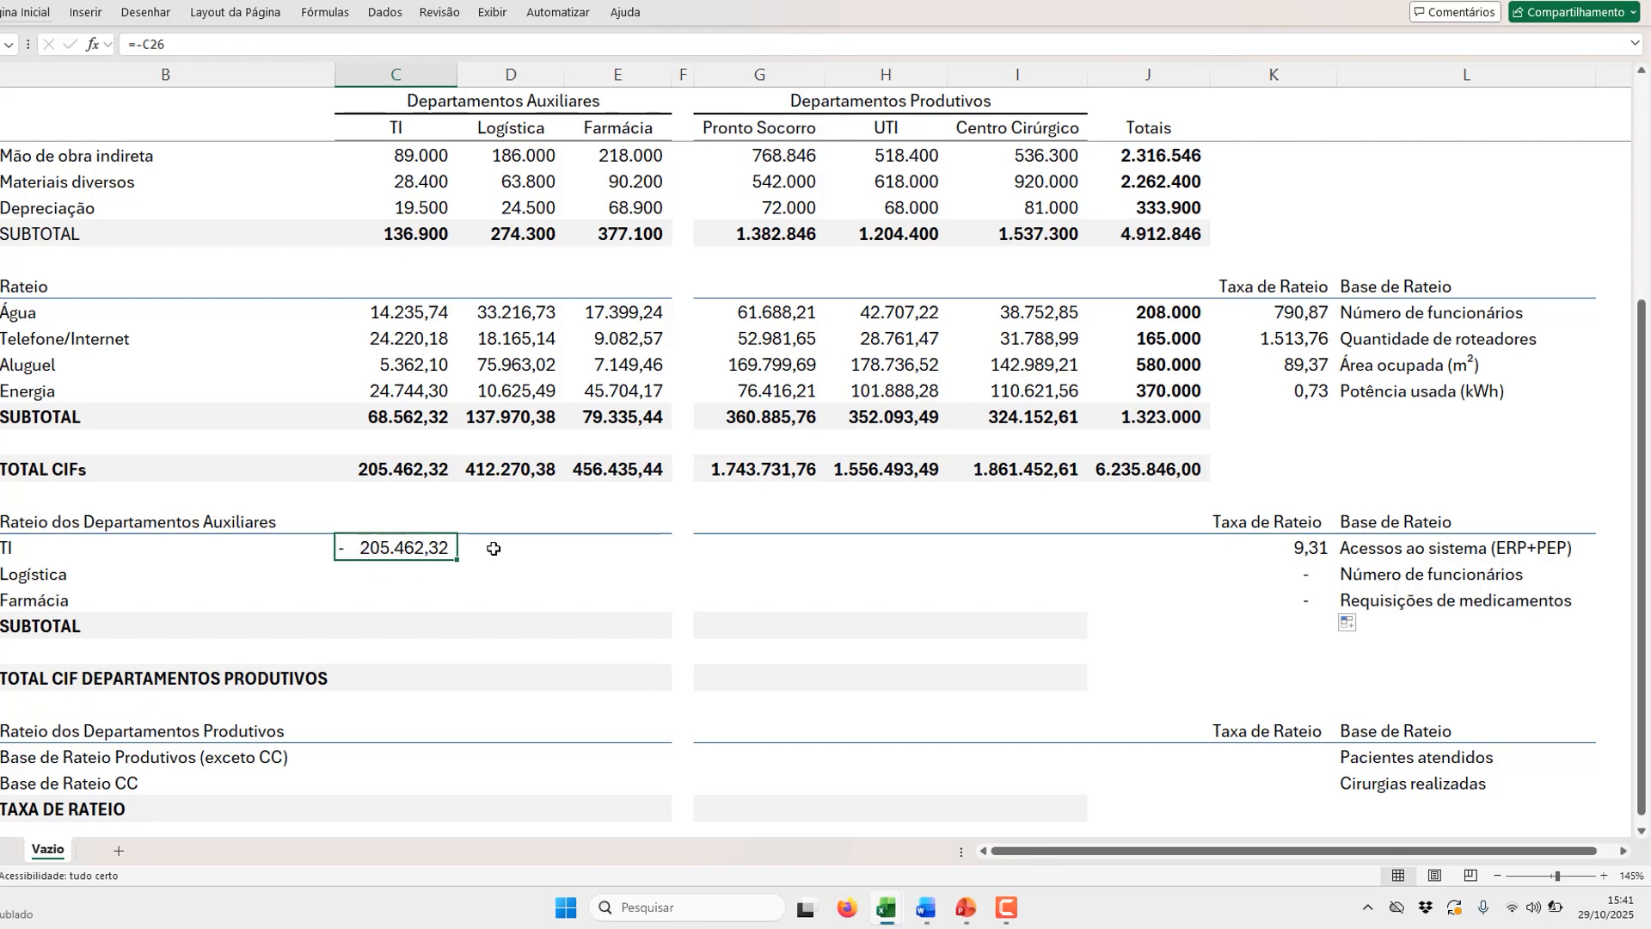
left_click_drag(493, 548, 1118, 548)
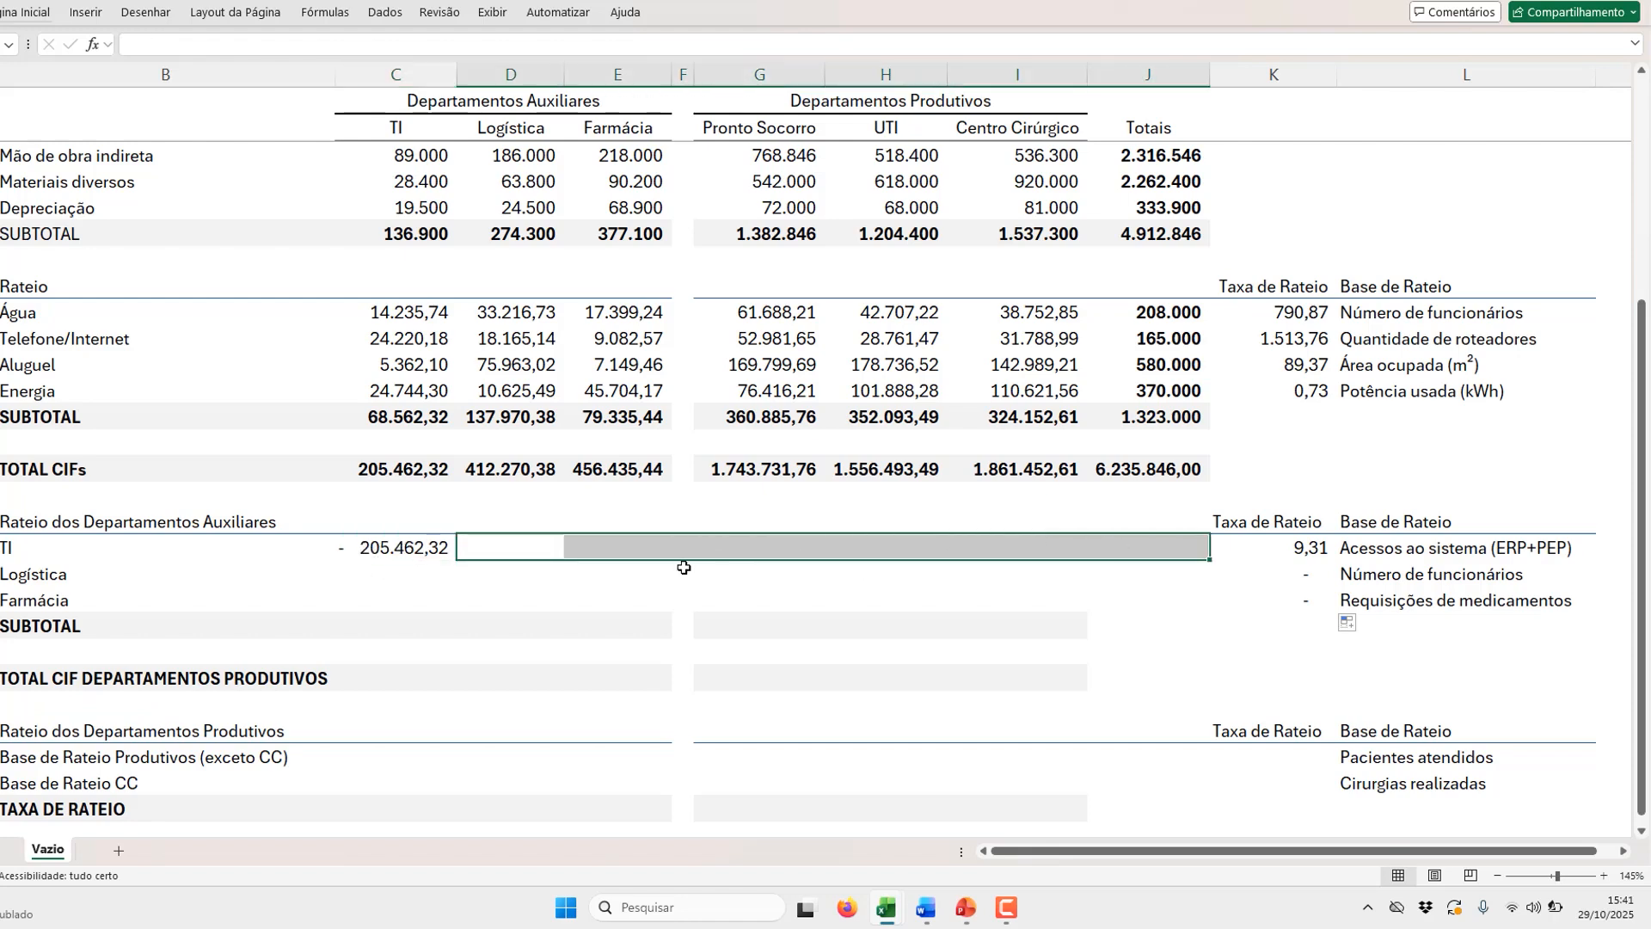
left_click(544, 547)
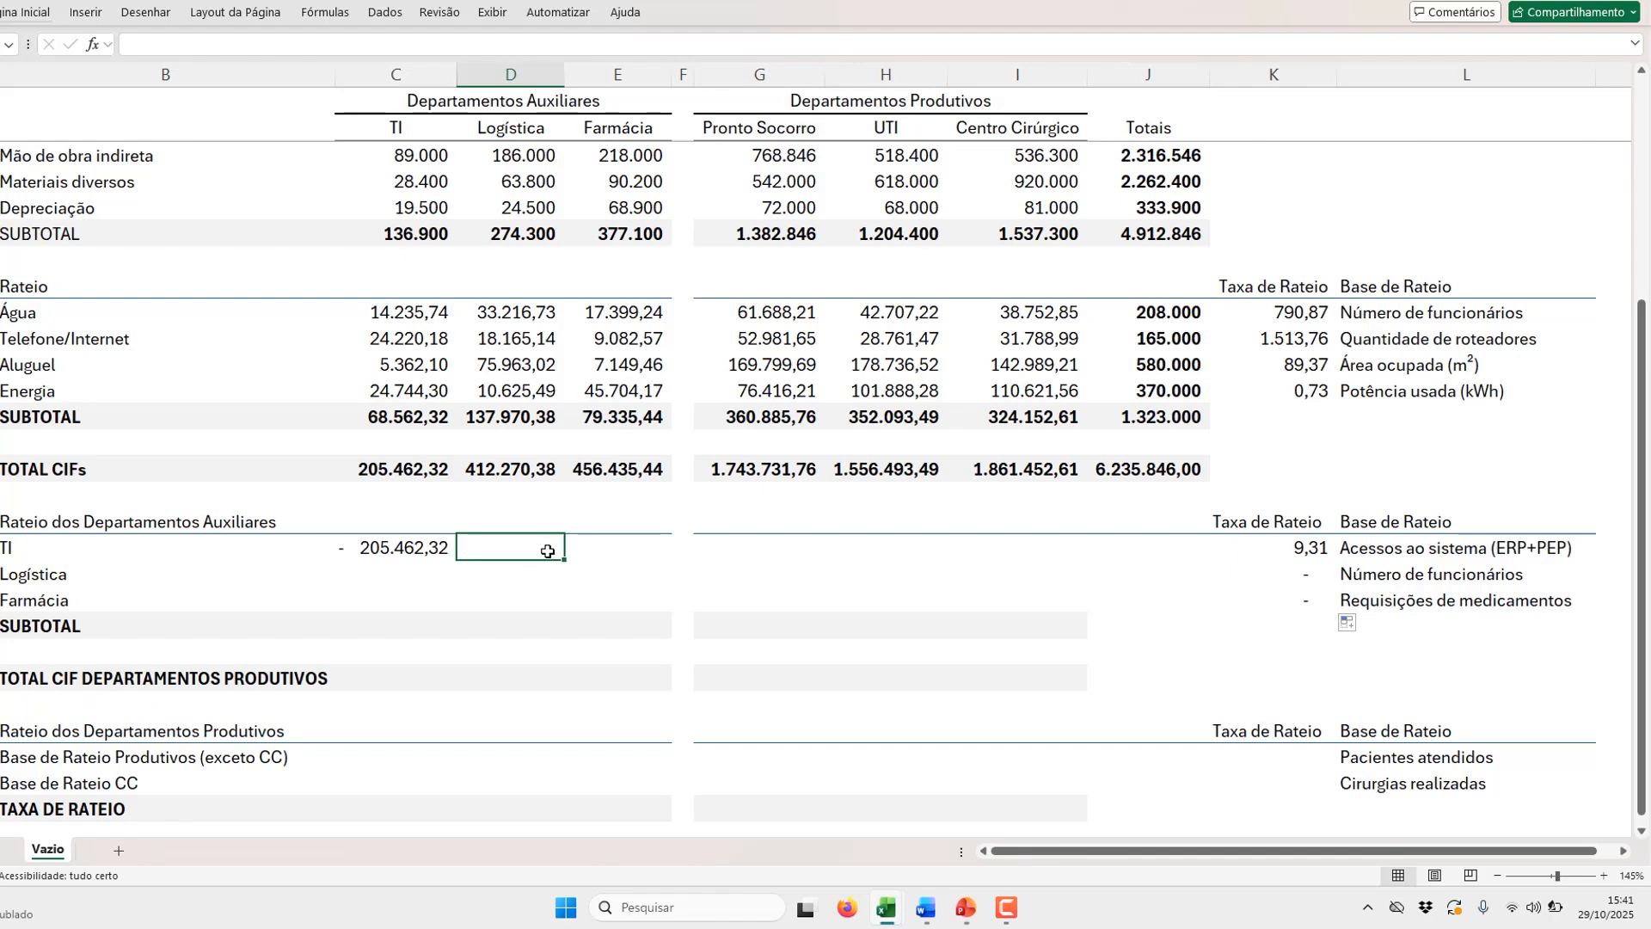
type("=")
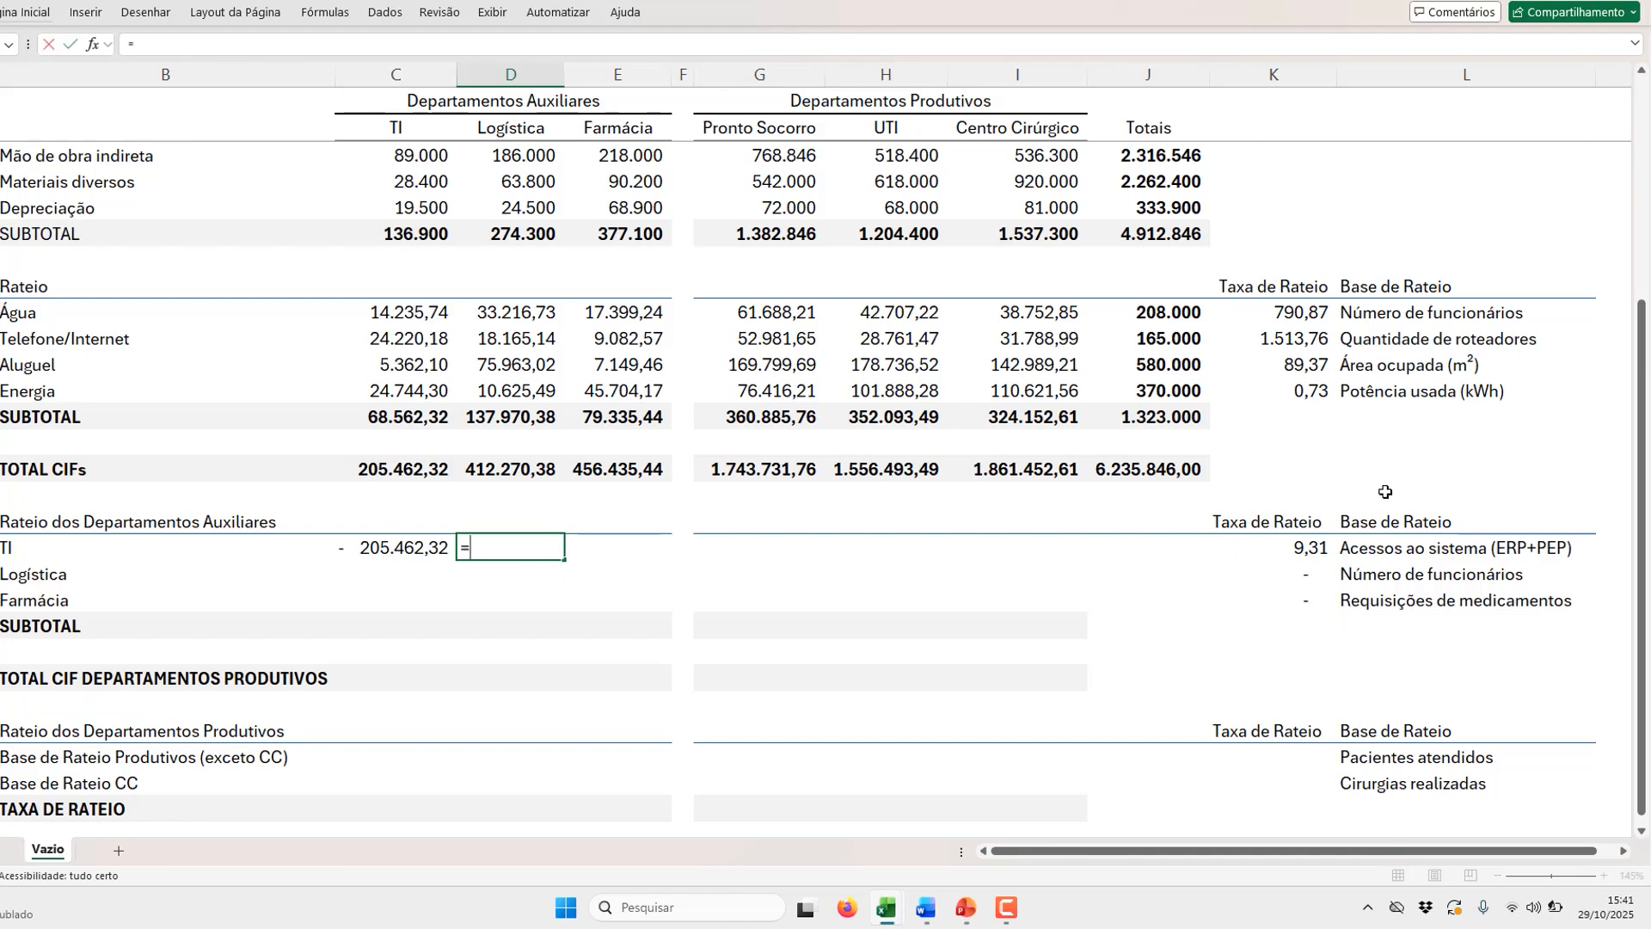
left_click(1321, 543)
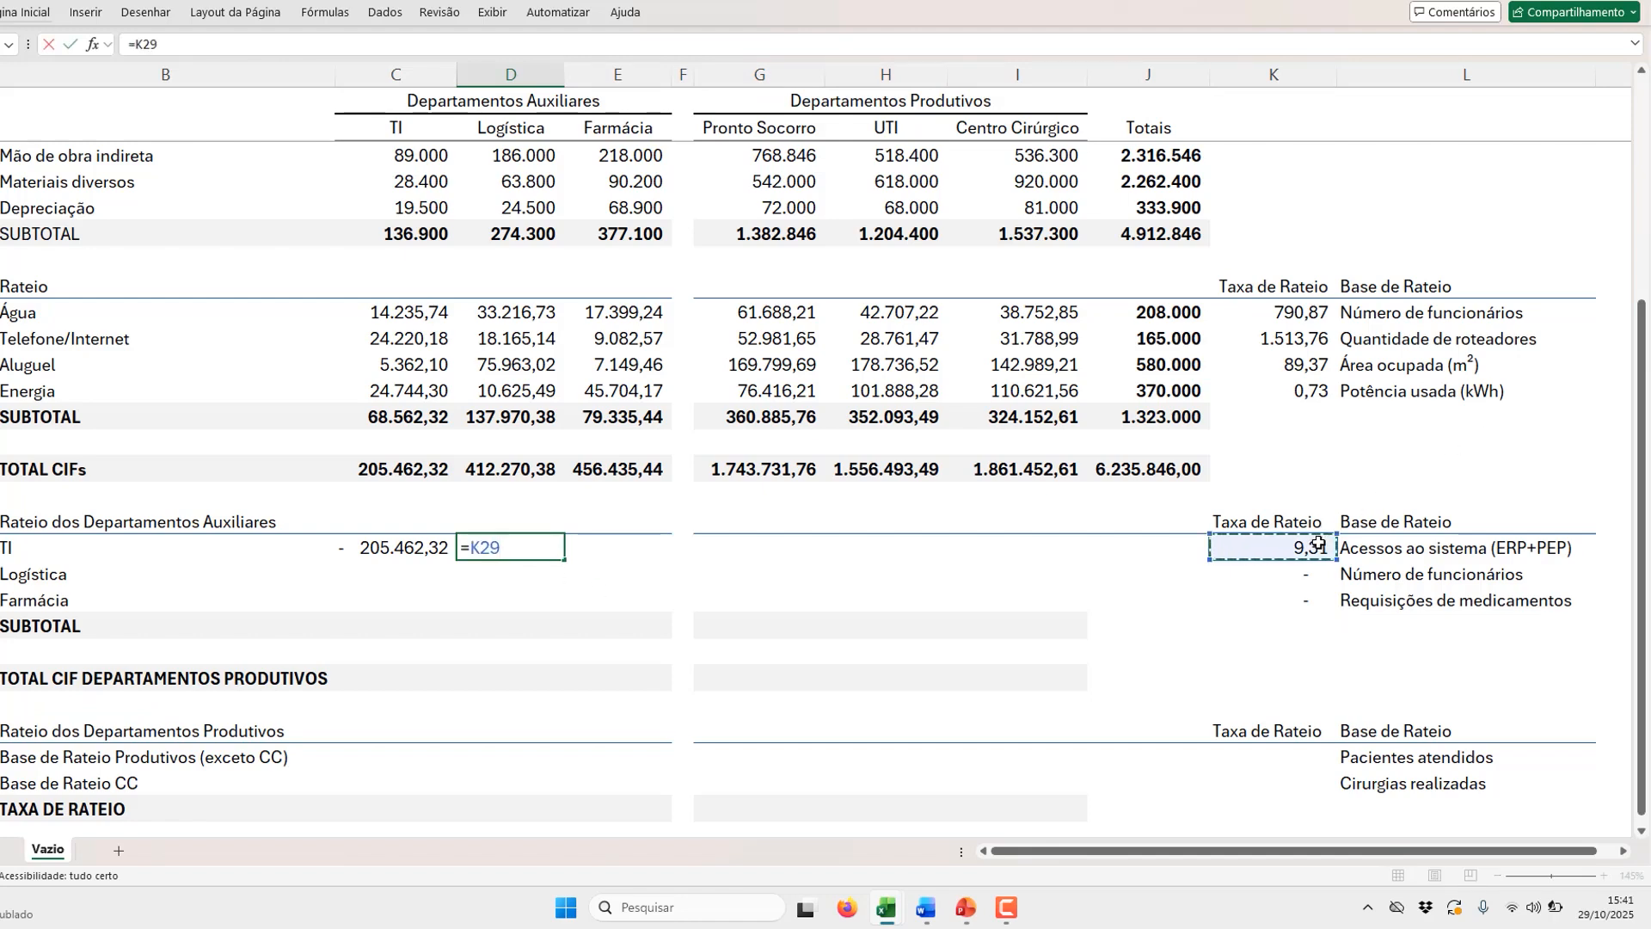
key("F4")
key("F4")
key("F4")
type("*PRCX")
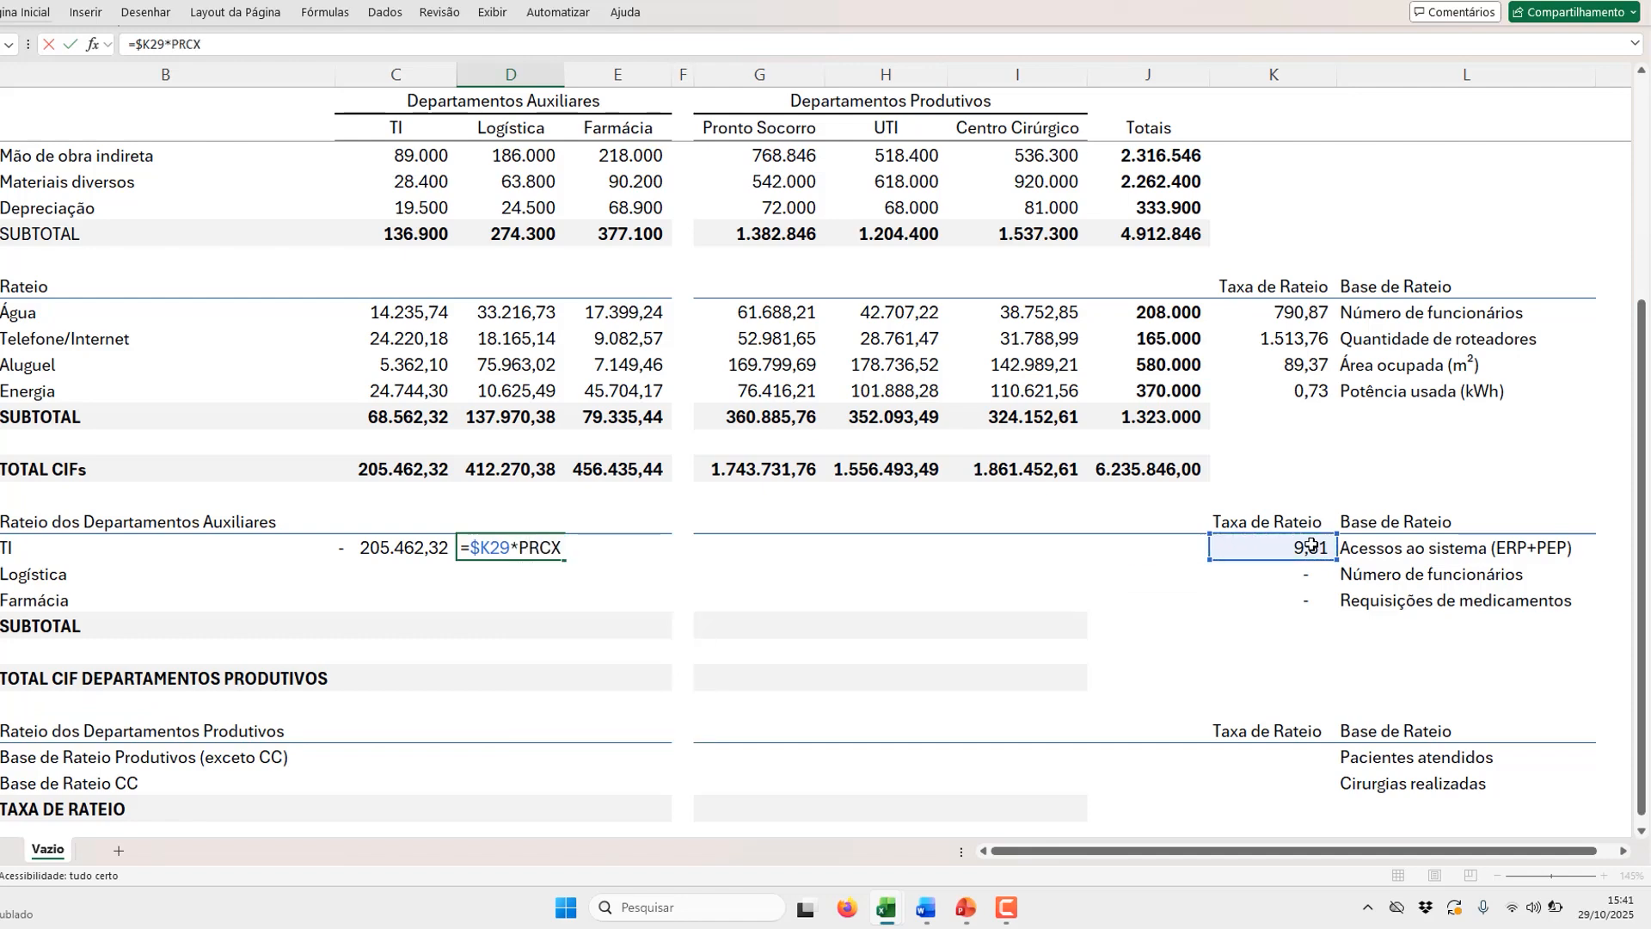
key("BackSpace")
key("BackSpace")
type("OCX(")
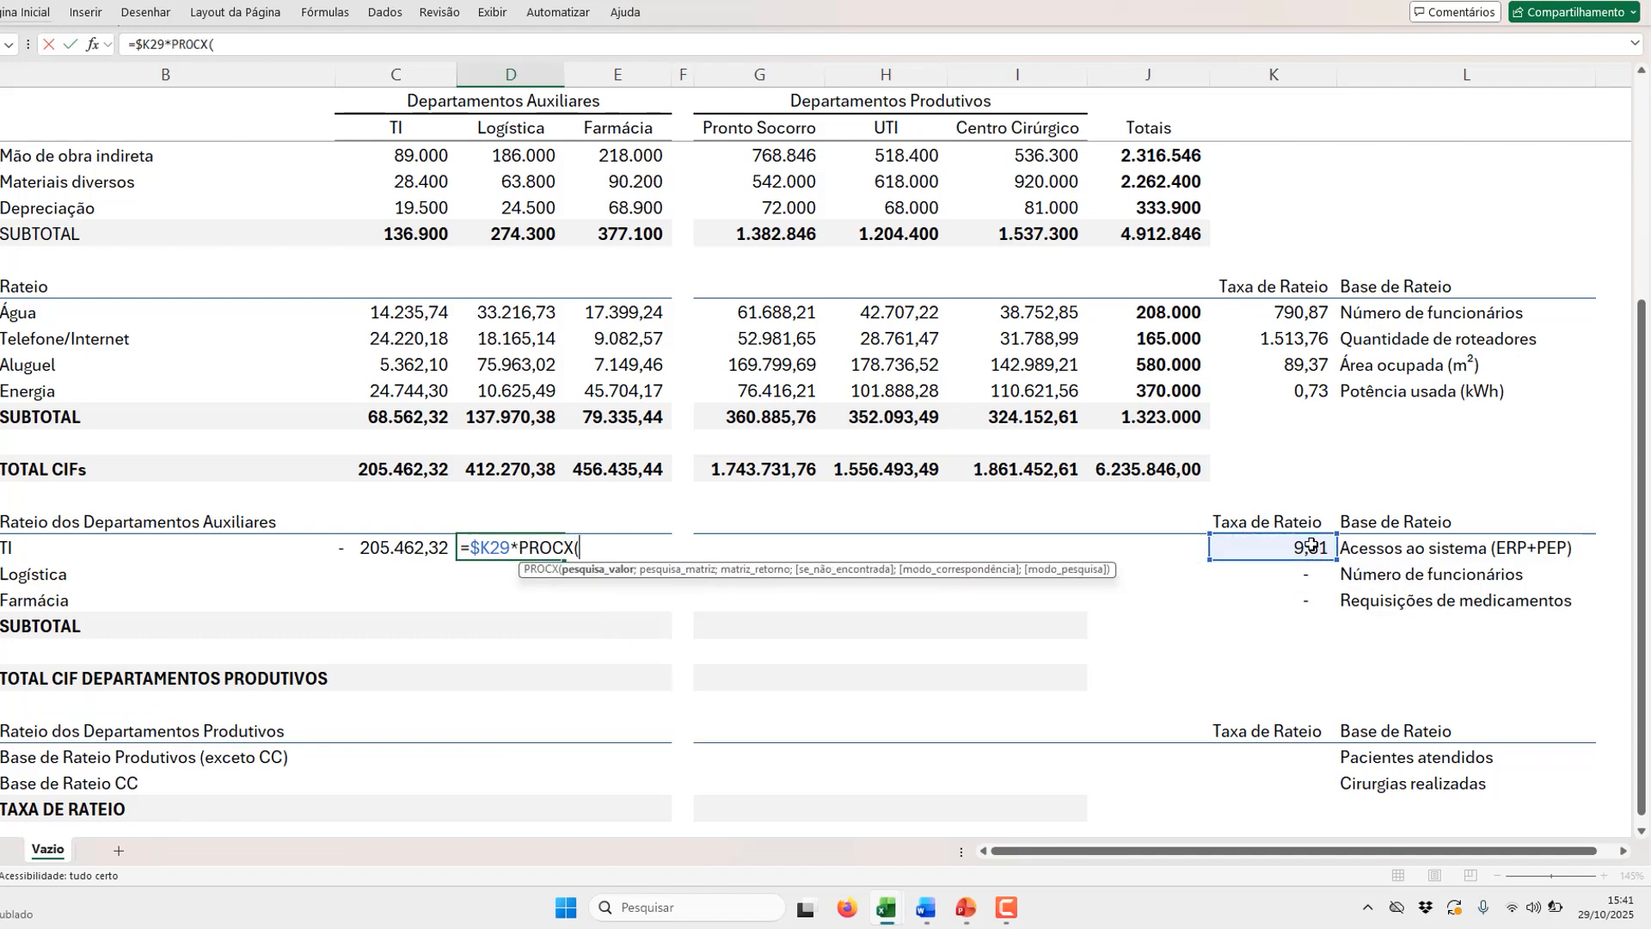
Step: Set the D29 lookup value to the allocation base $L29 and the lookup array to the Estrutura labels $B$4:$B$11
left_click(1445, 546)
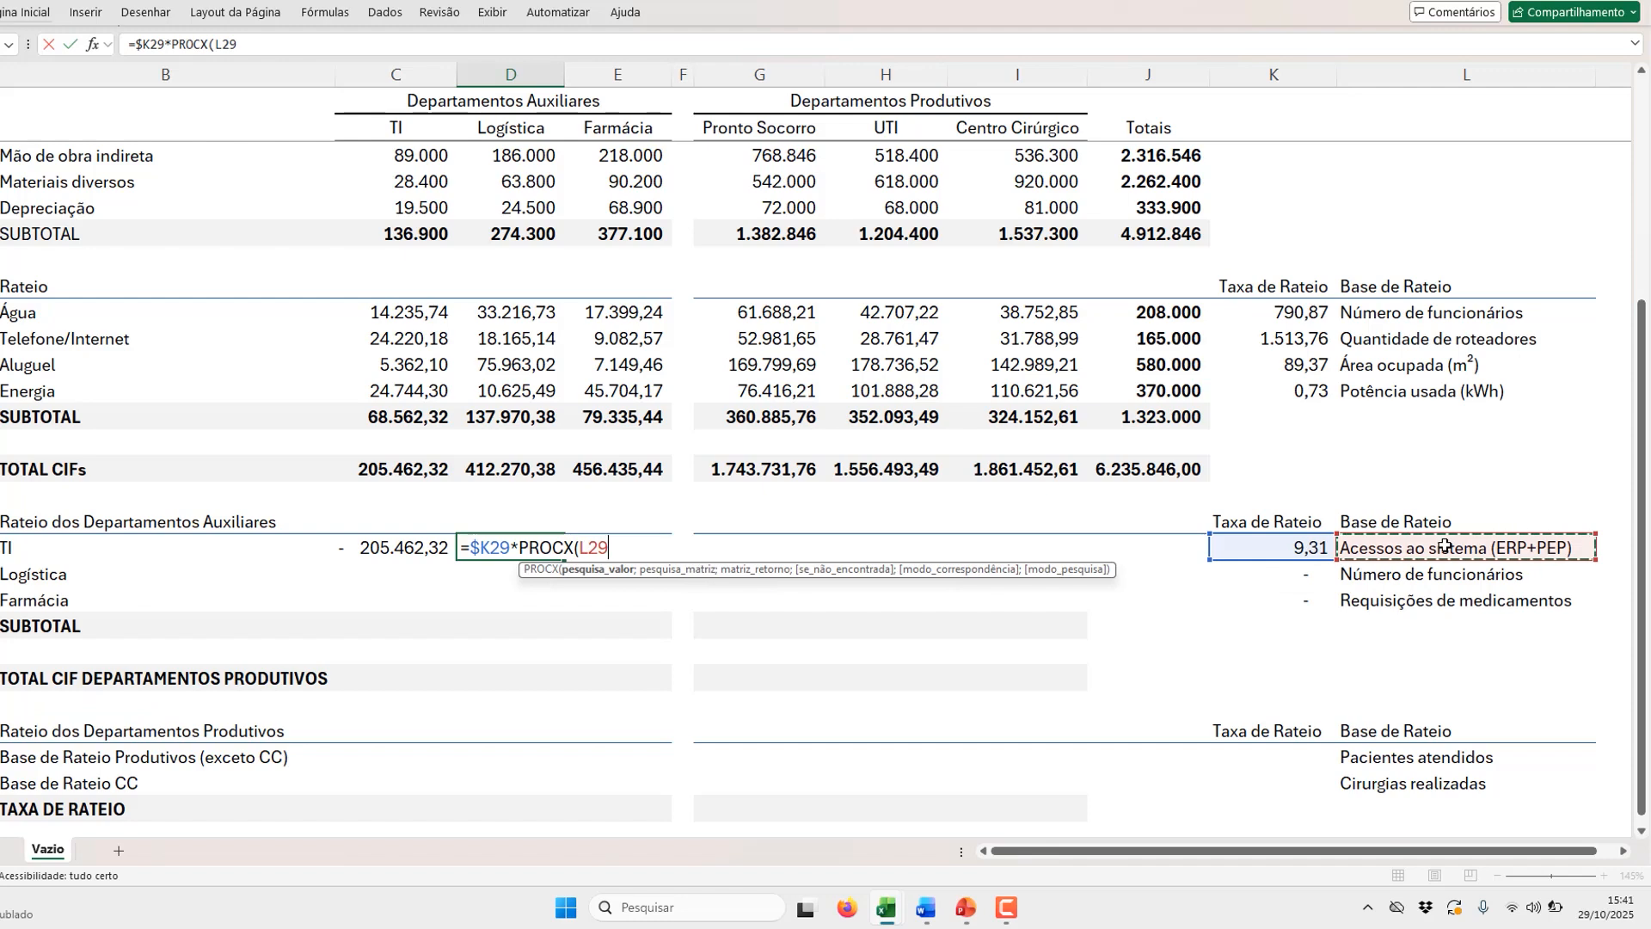
key("F4")
key("F4")
key("F4")
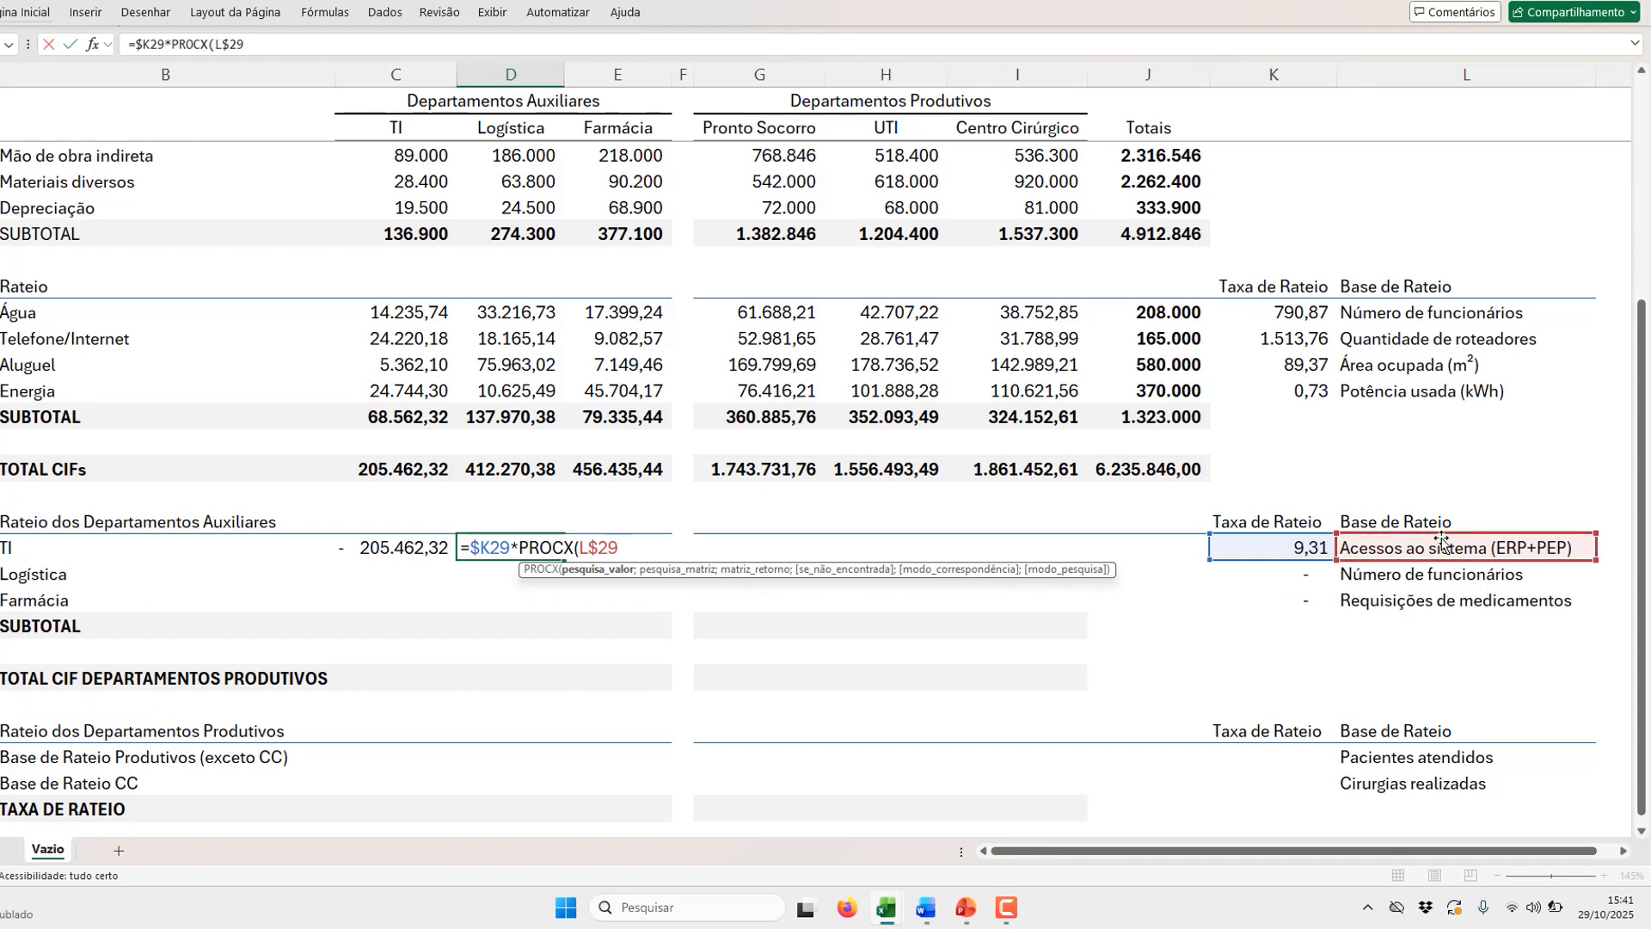
type(";")
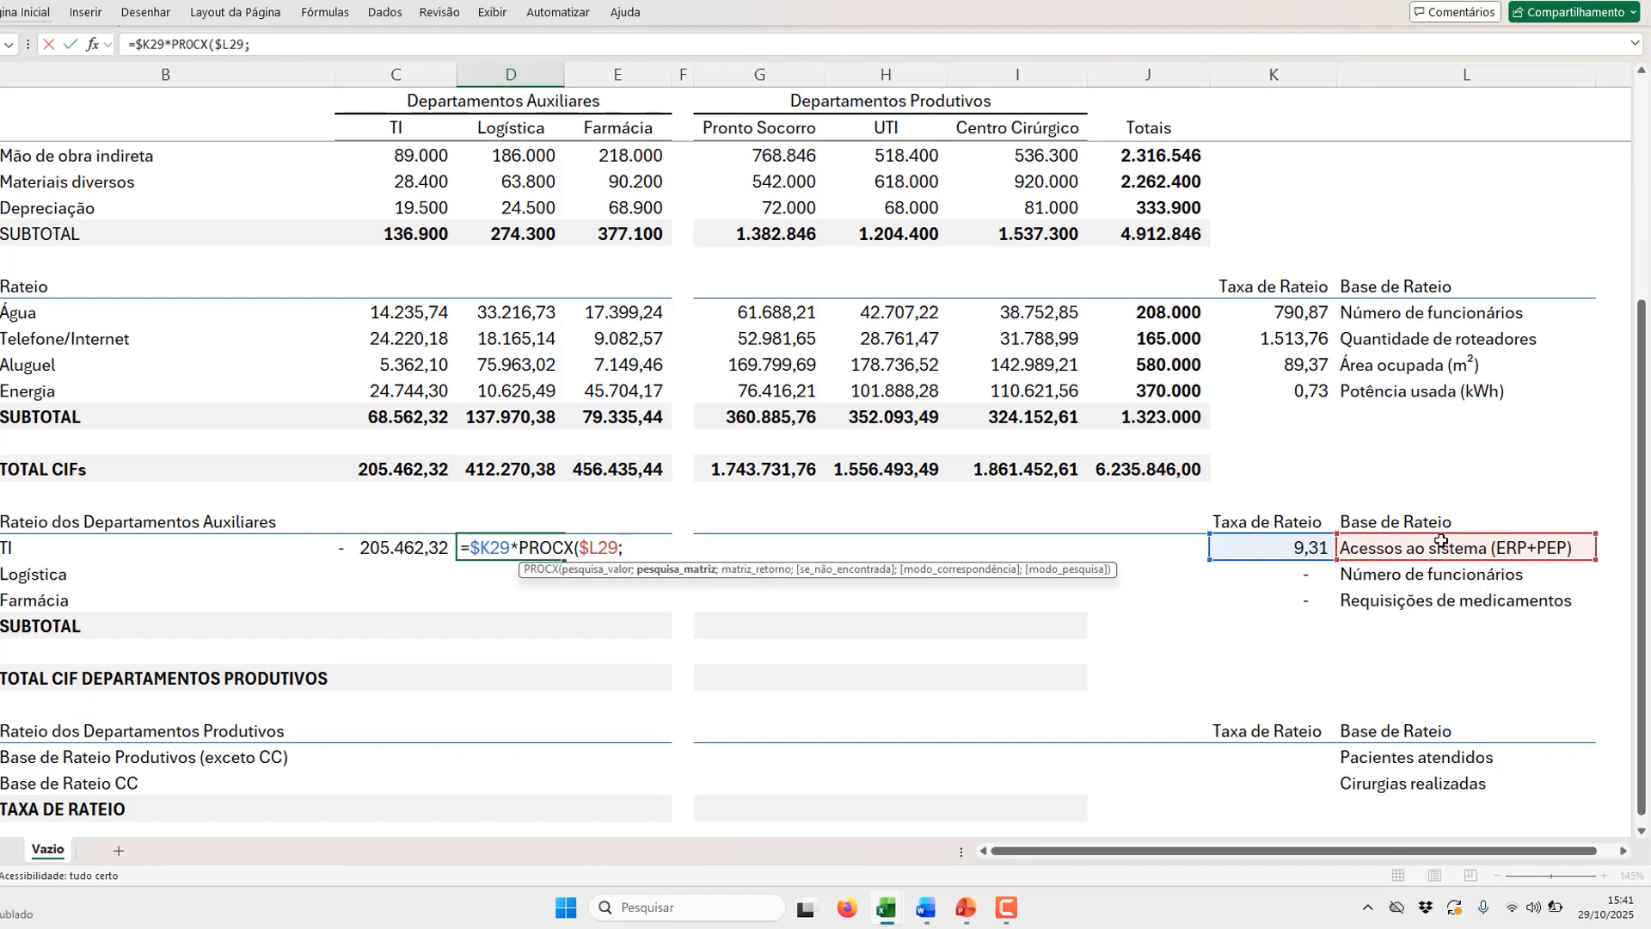
scroll(620, 361, "up", 4)
left_click_drag(155, 181, 175, 364)
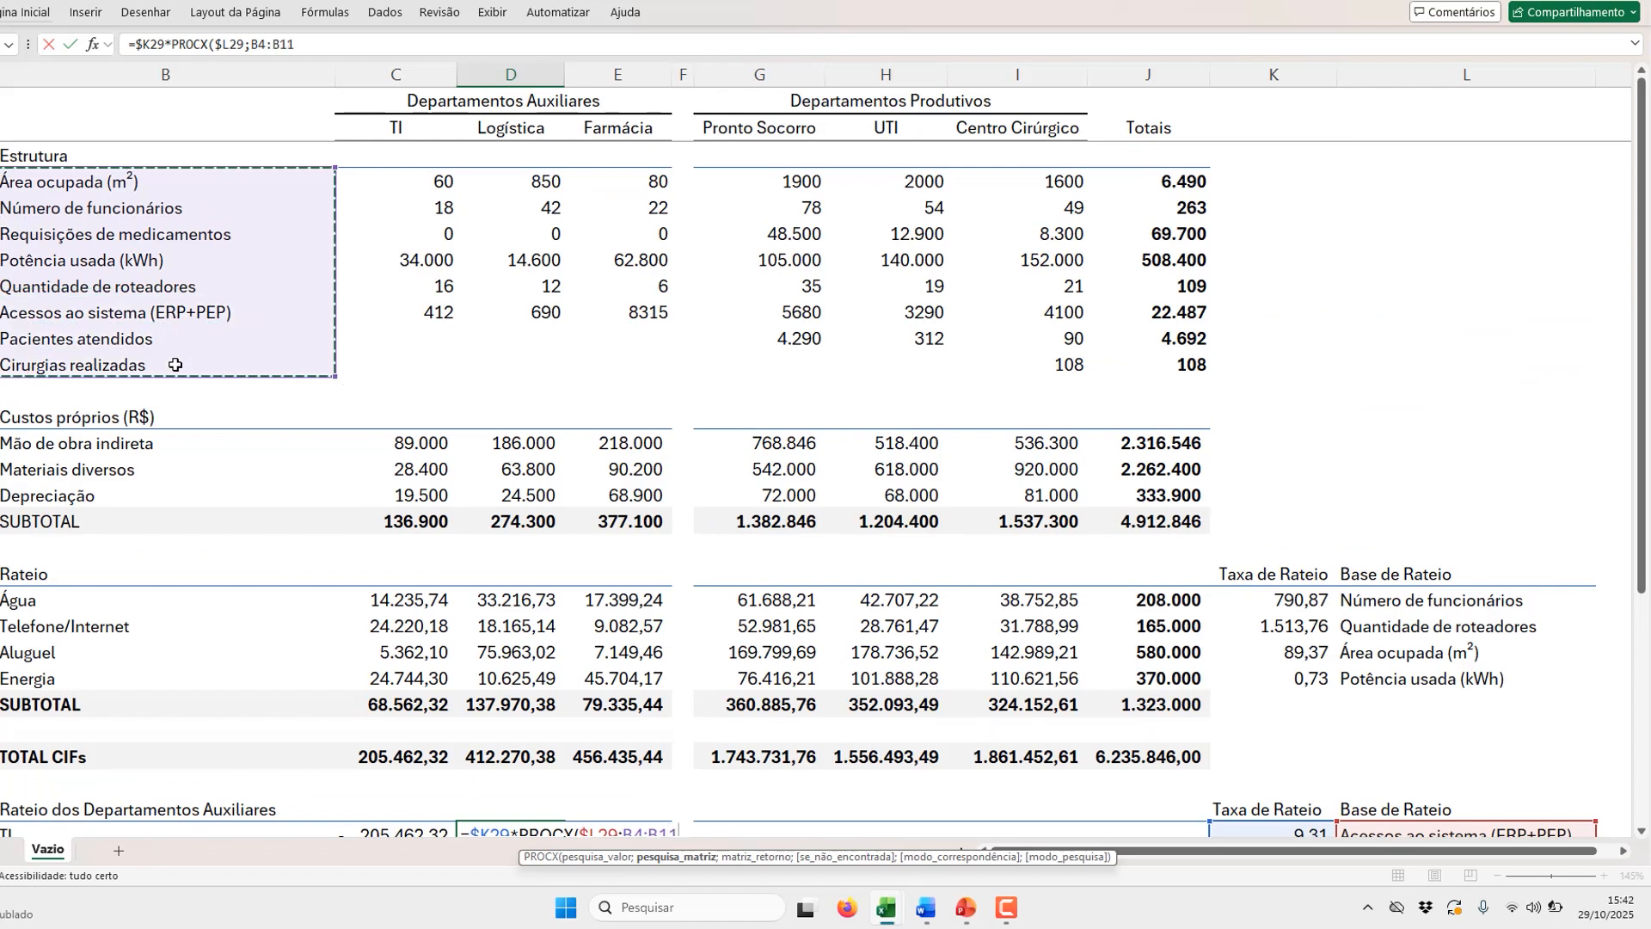
key("F4")
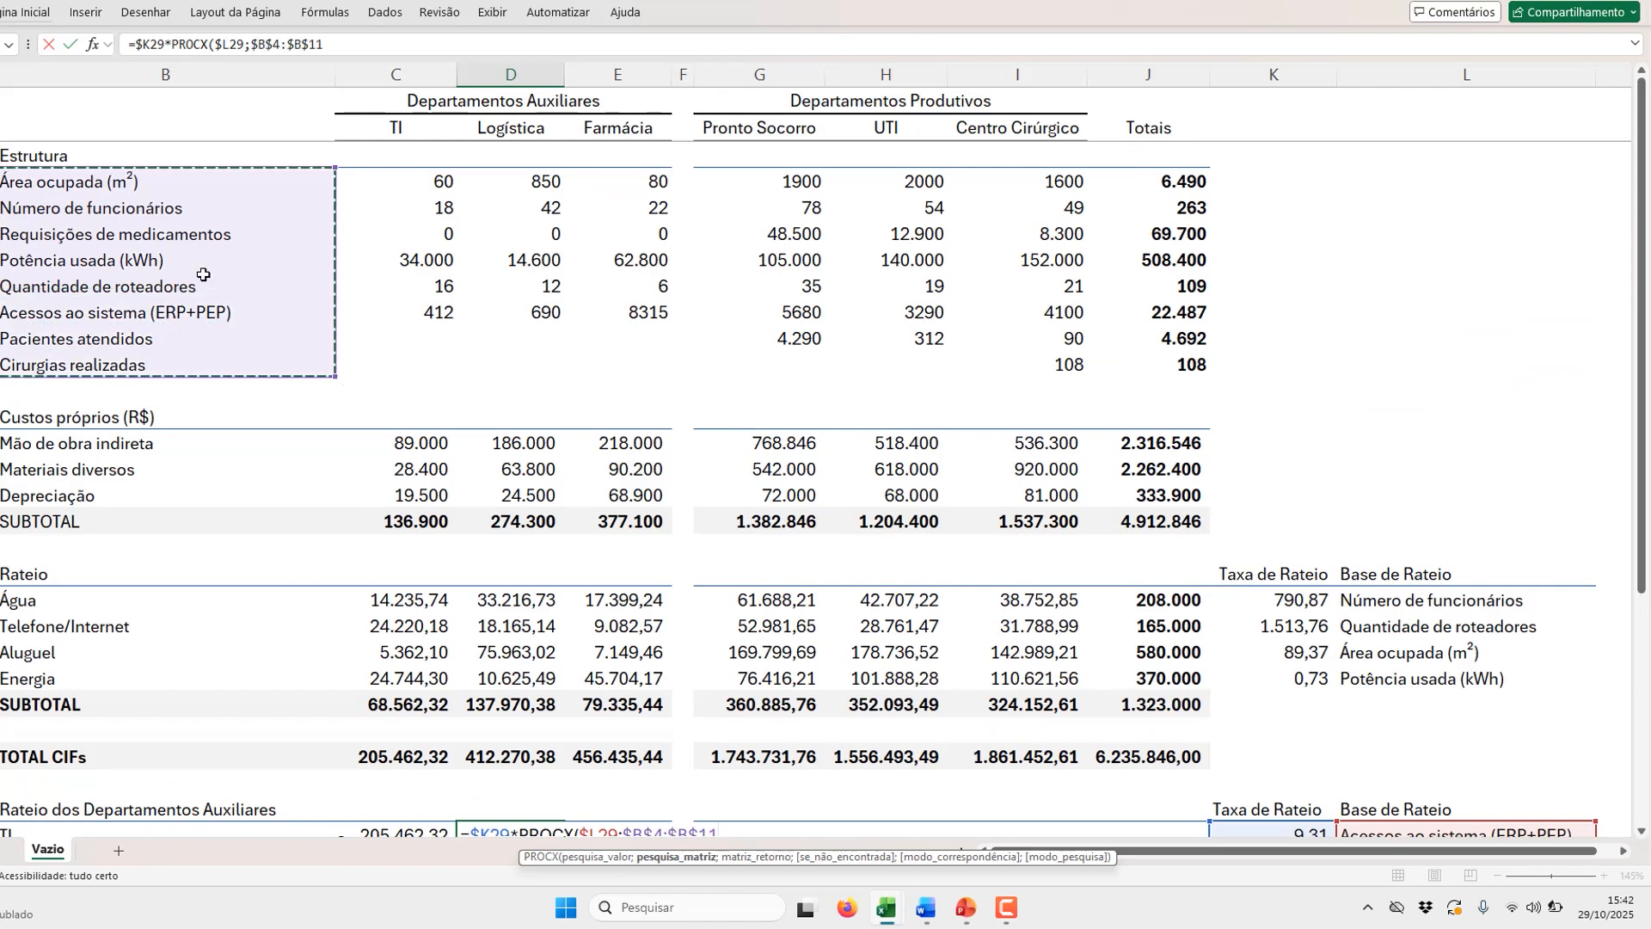
Step: Complete the D29 formula with Logística's range D$4:D$11 as the return array, fixing only the rows
type(";")
left_click_drag(515, 181, 515, 368)
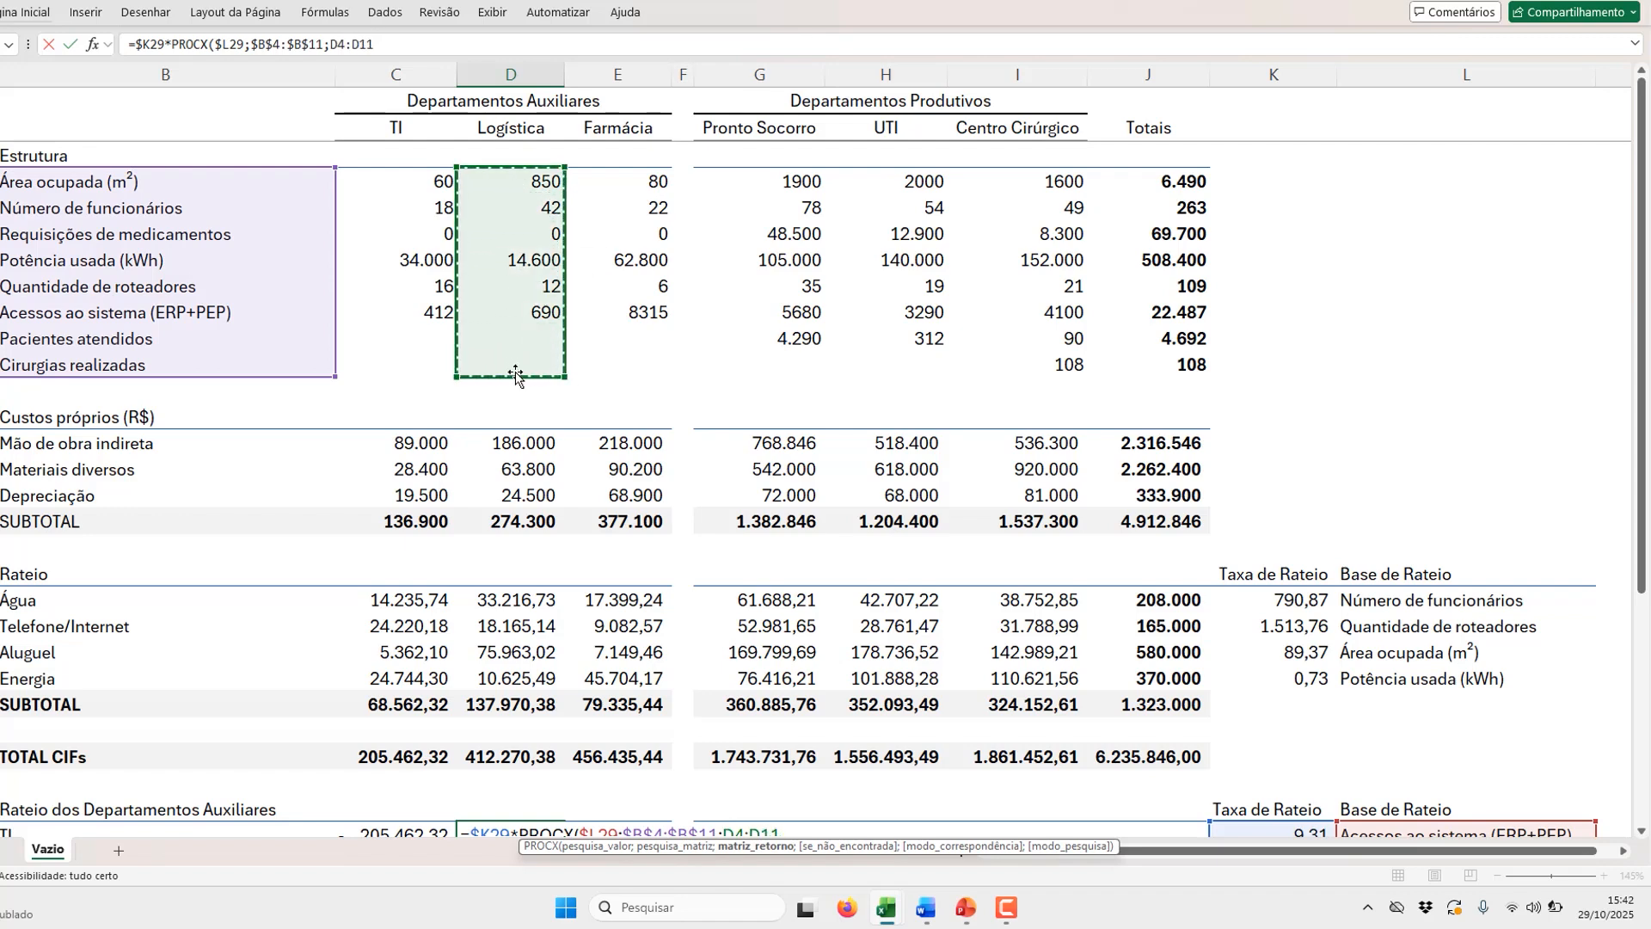
key("F4")
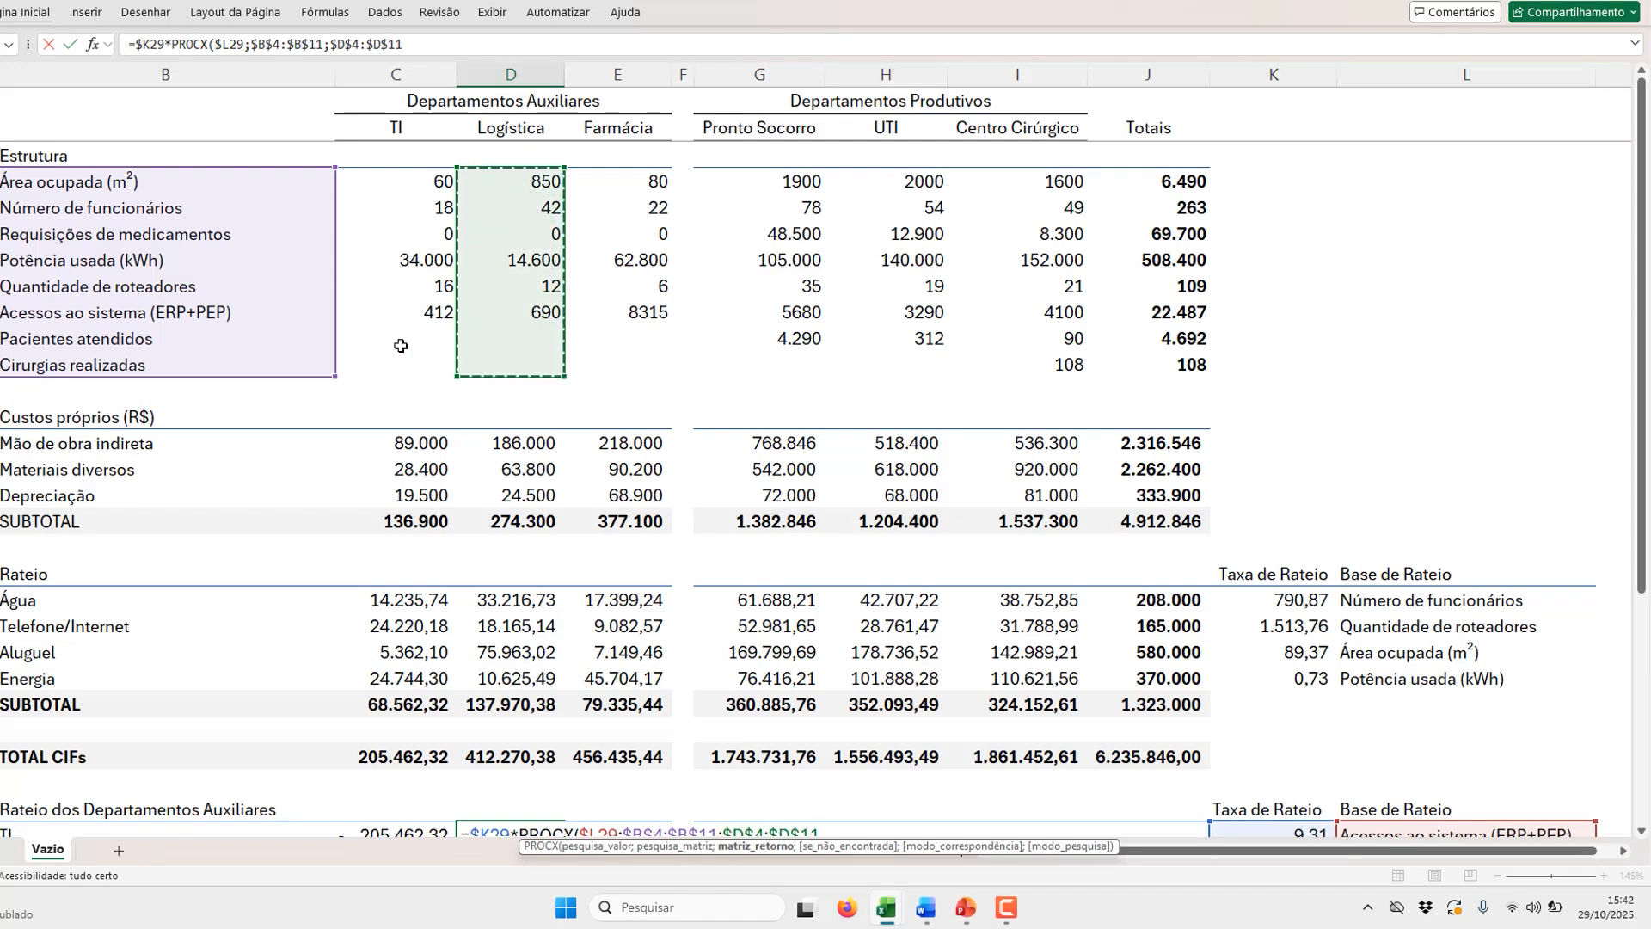
key("F4")
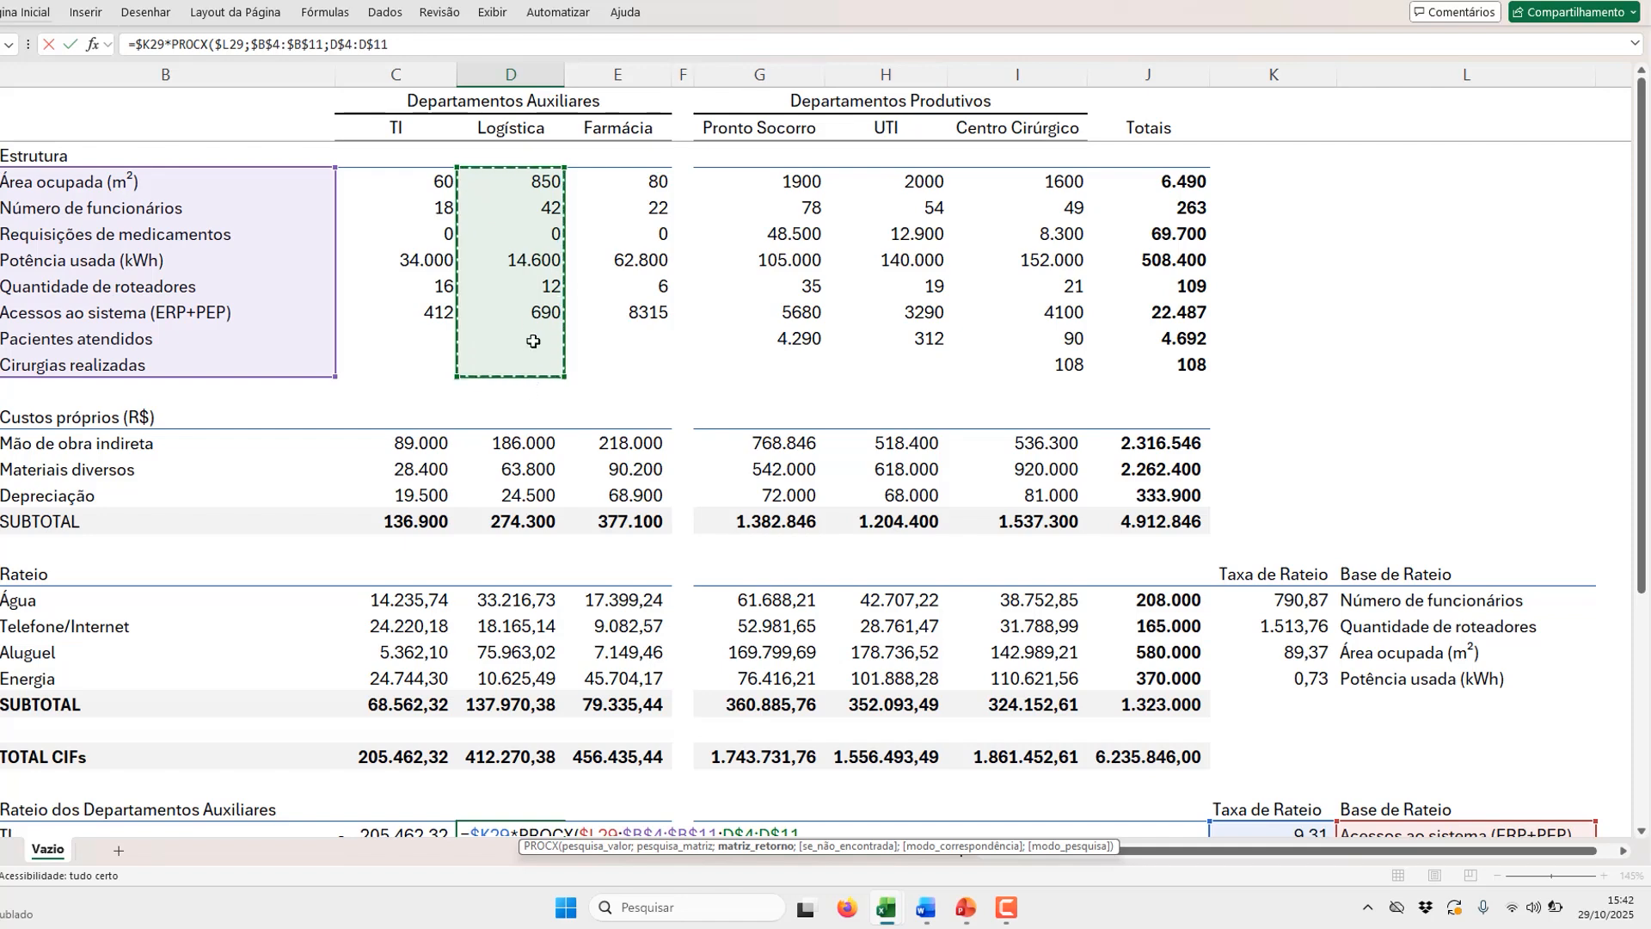
key("Return")
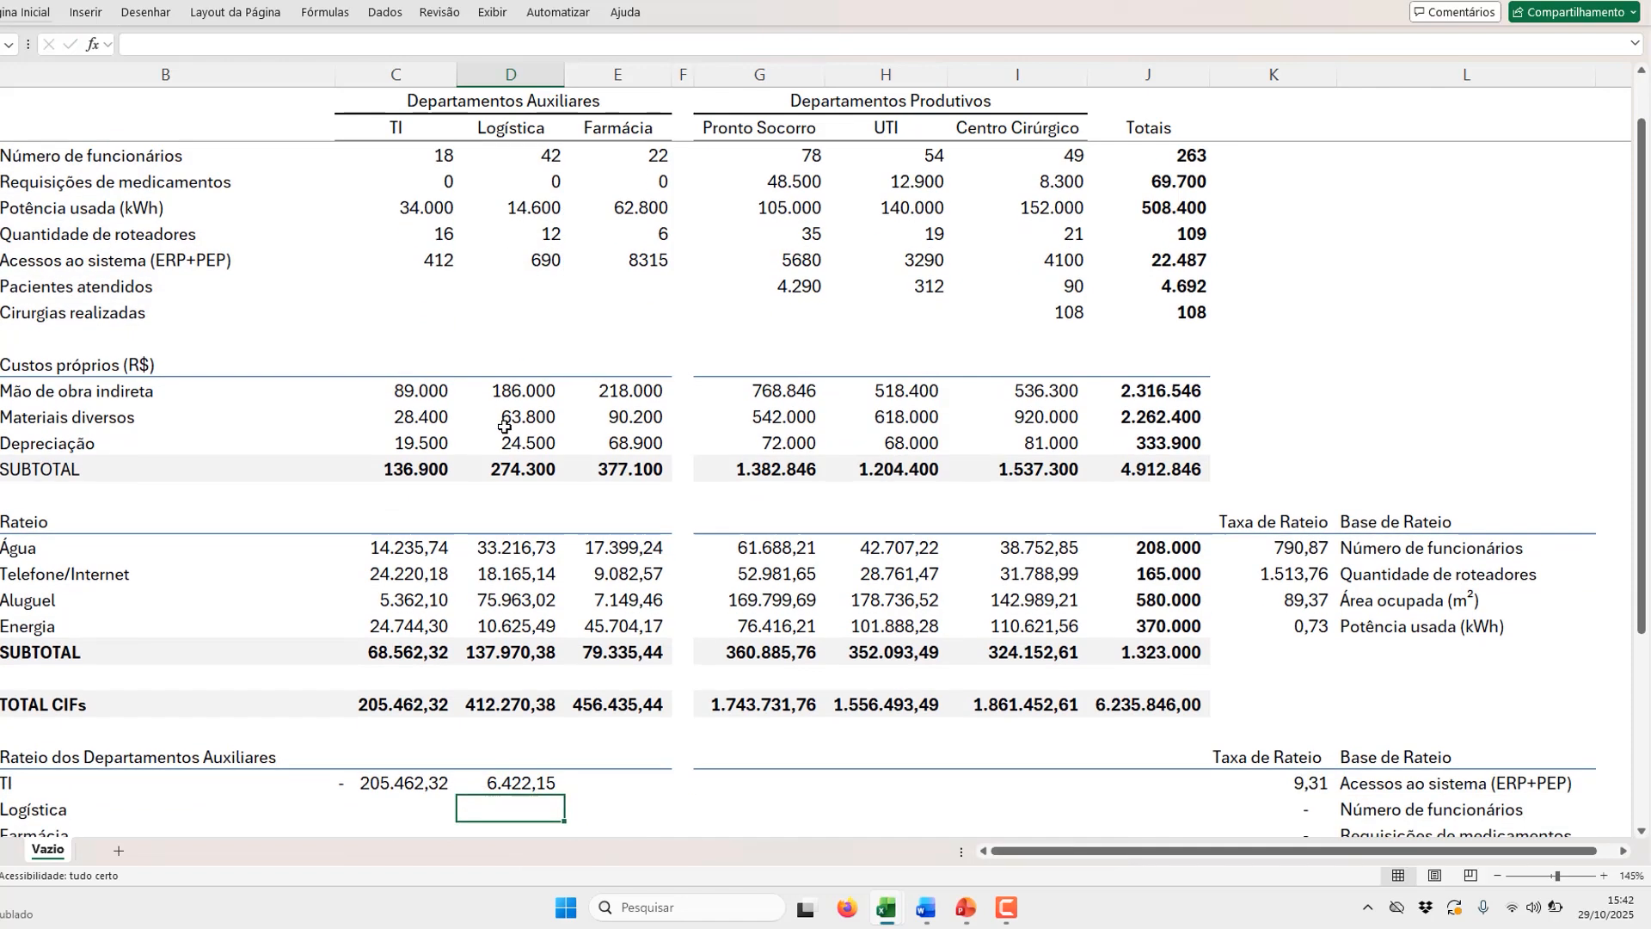
Step: Copy the D29 allocation formula to E29 and G29:I29, and check the sum of D29:I29
scroll(507, 421, "down", 1)
key("Up")
key("ctrl+c")
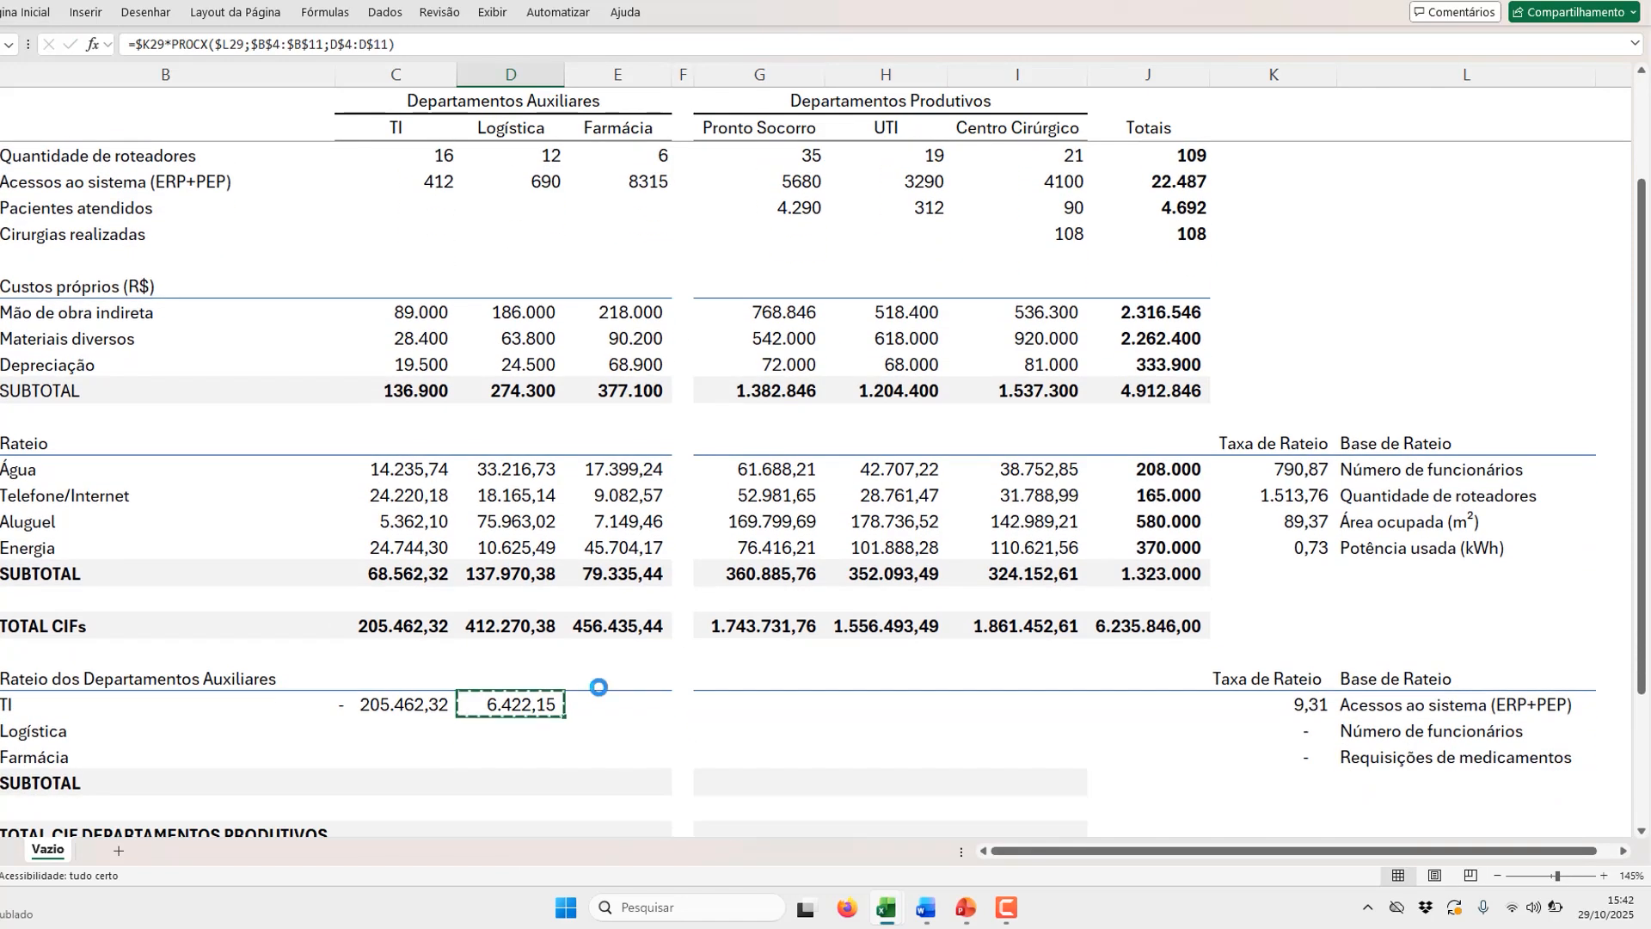
left_click(608, 704)
key("ctrl+v")
key("ctrl")
left_click(921, 710)
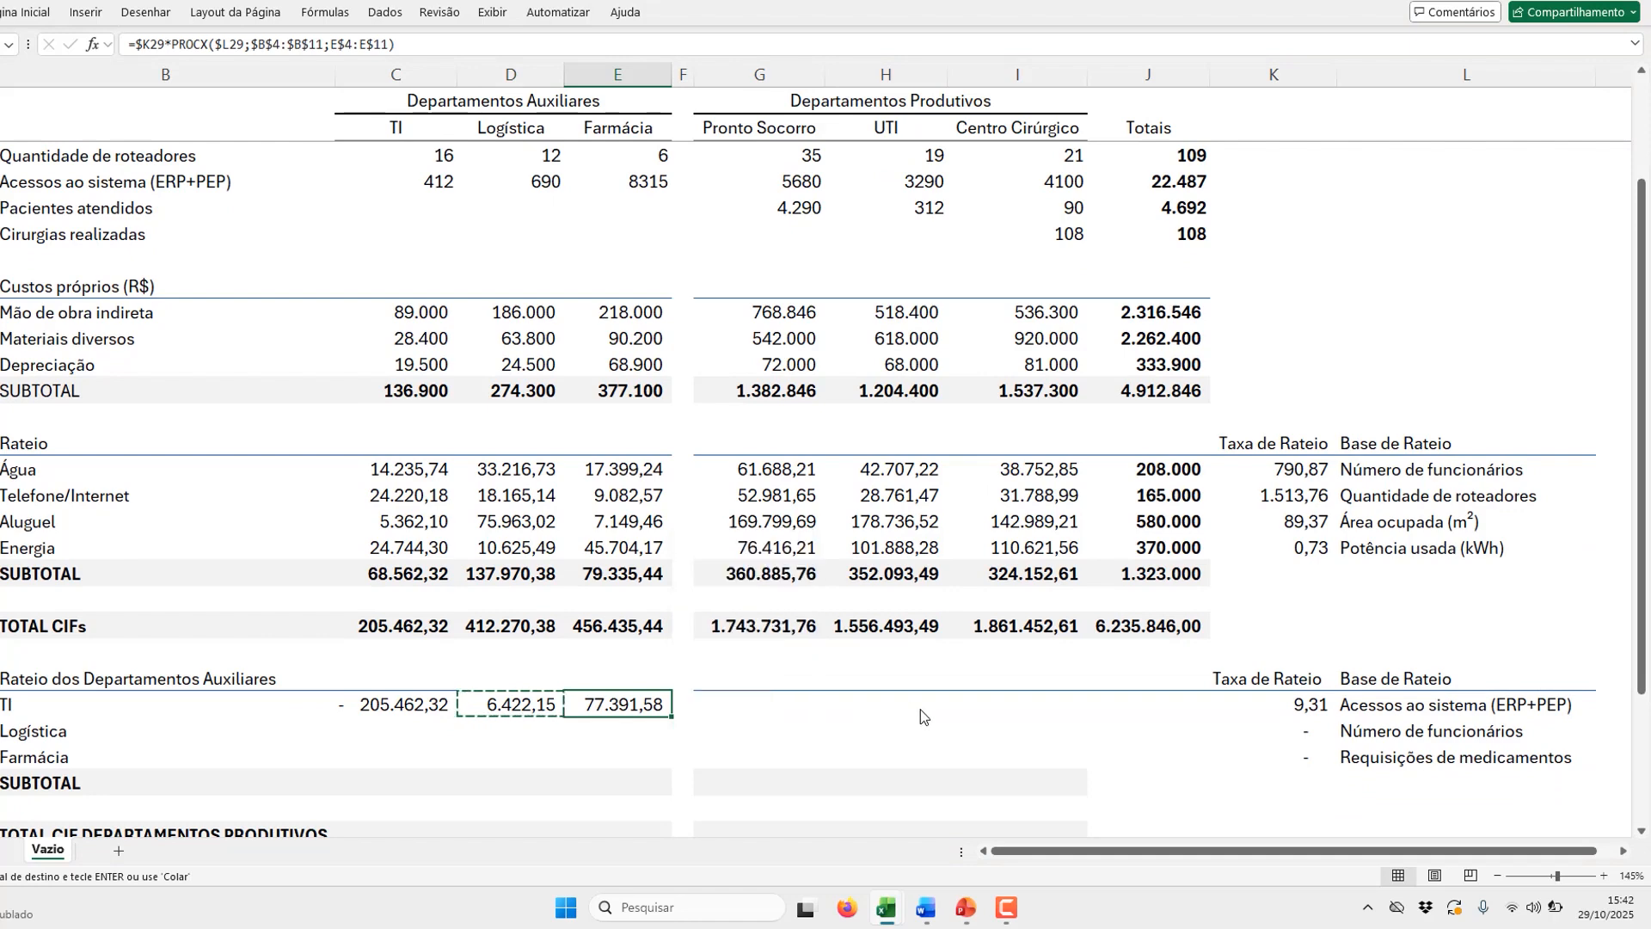
left_click_drag(761, 708, 1073, 709)
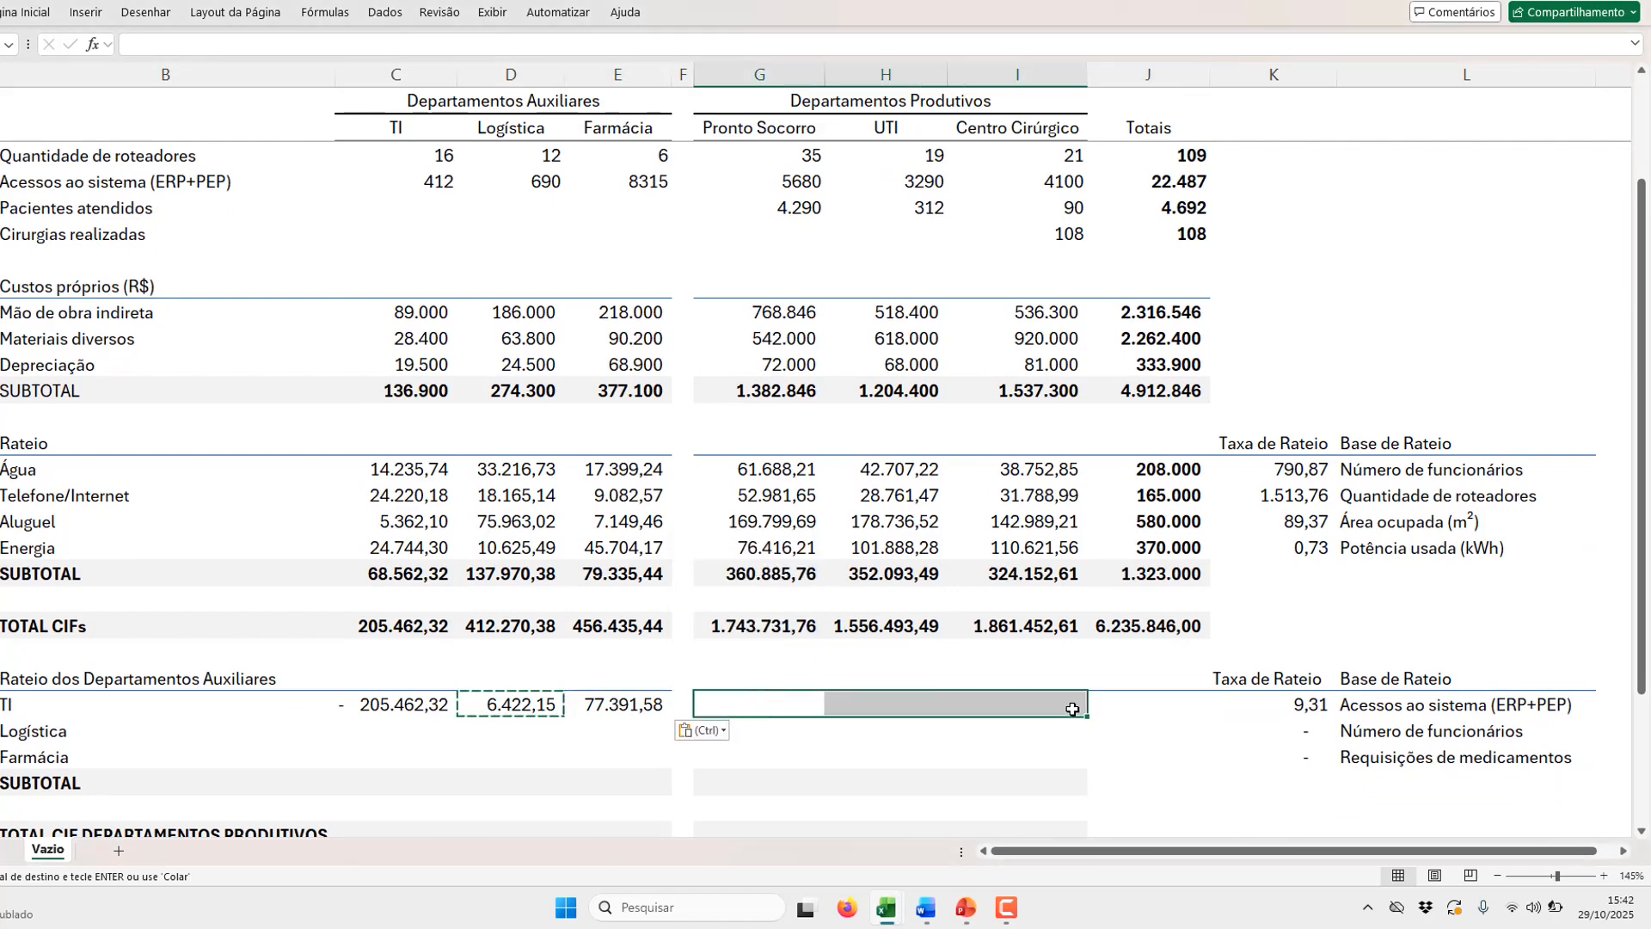
key("ctrl+v")
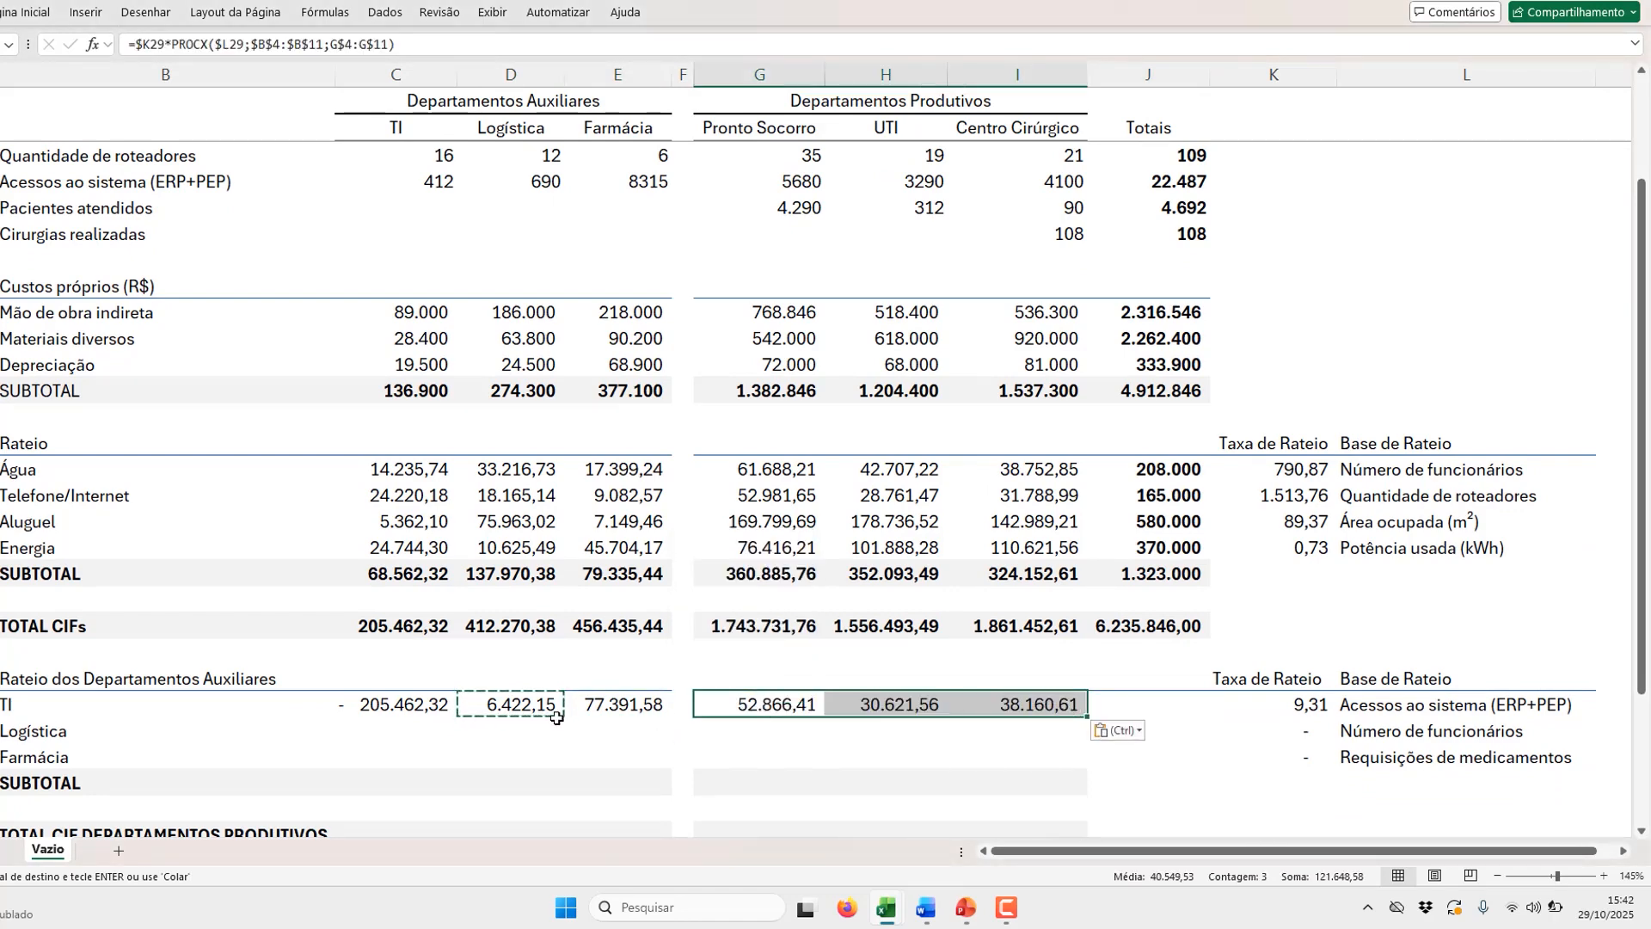
key("Escape")
left_click_drag(519, 705, 1054, 698)
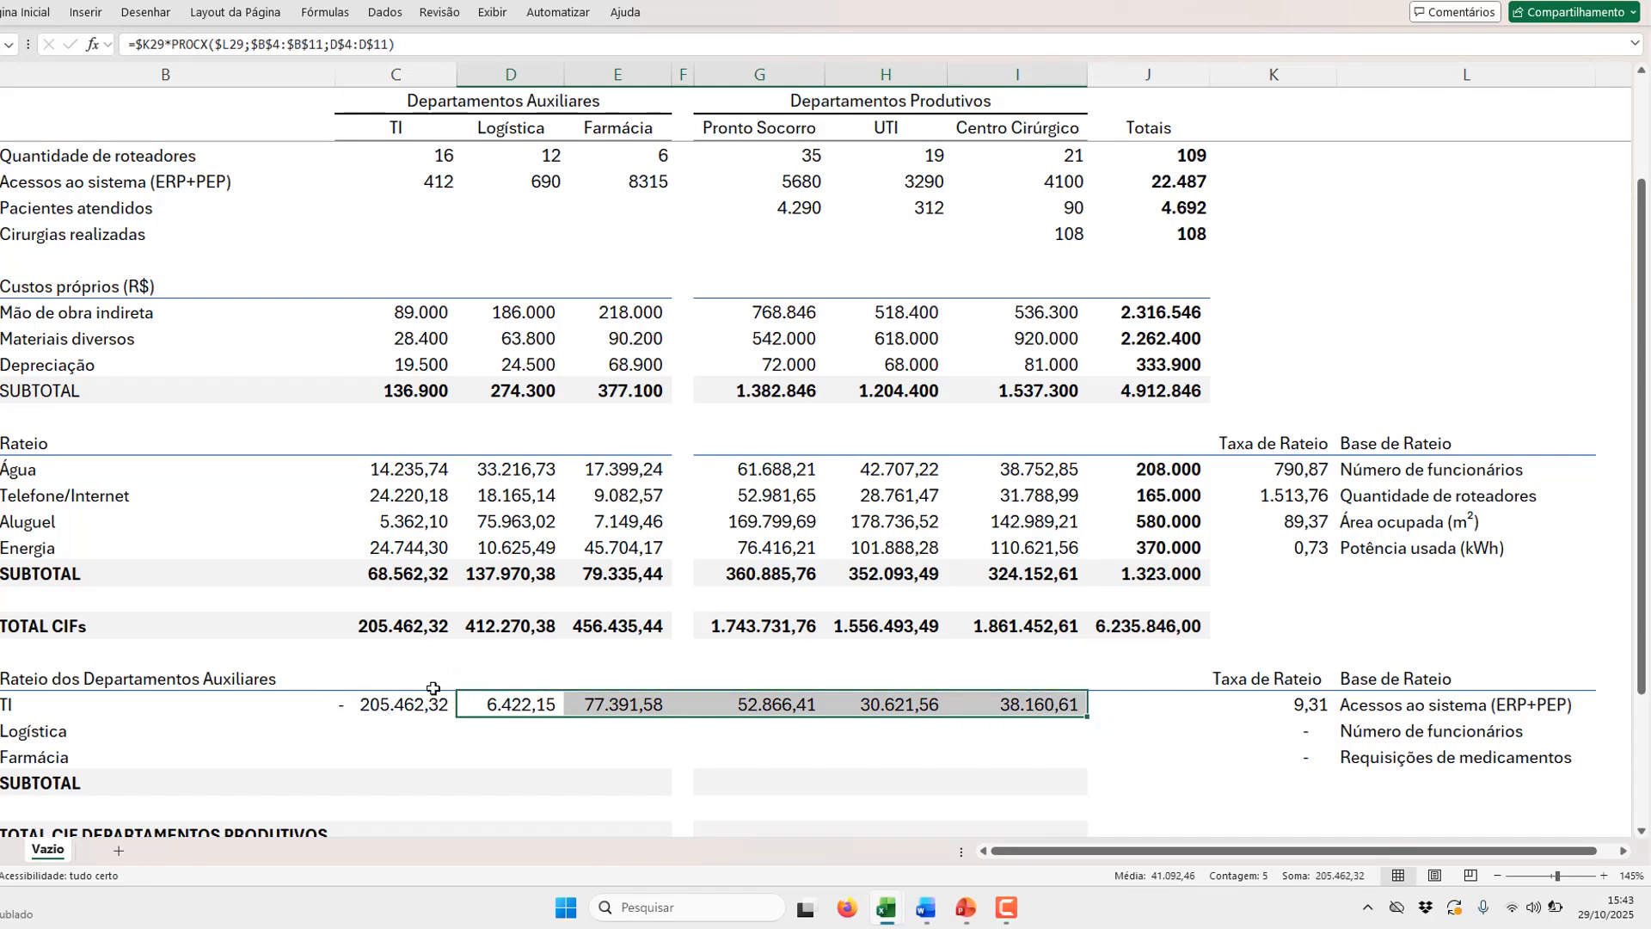
Step: Enter Logística's total to be reallocated in D30 as the negative of its TOTAL CIFs and TI share, -D26-D29
scroll(425, 658, "down", 2)
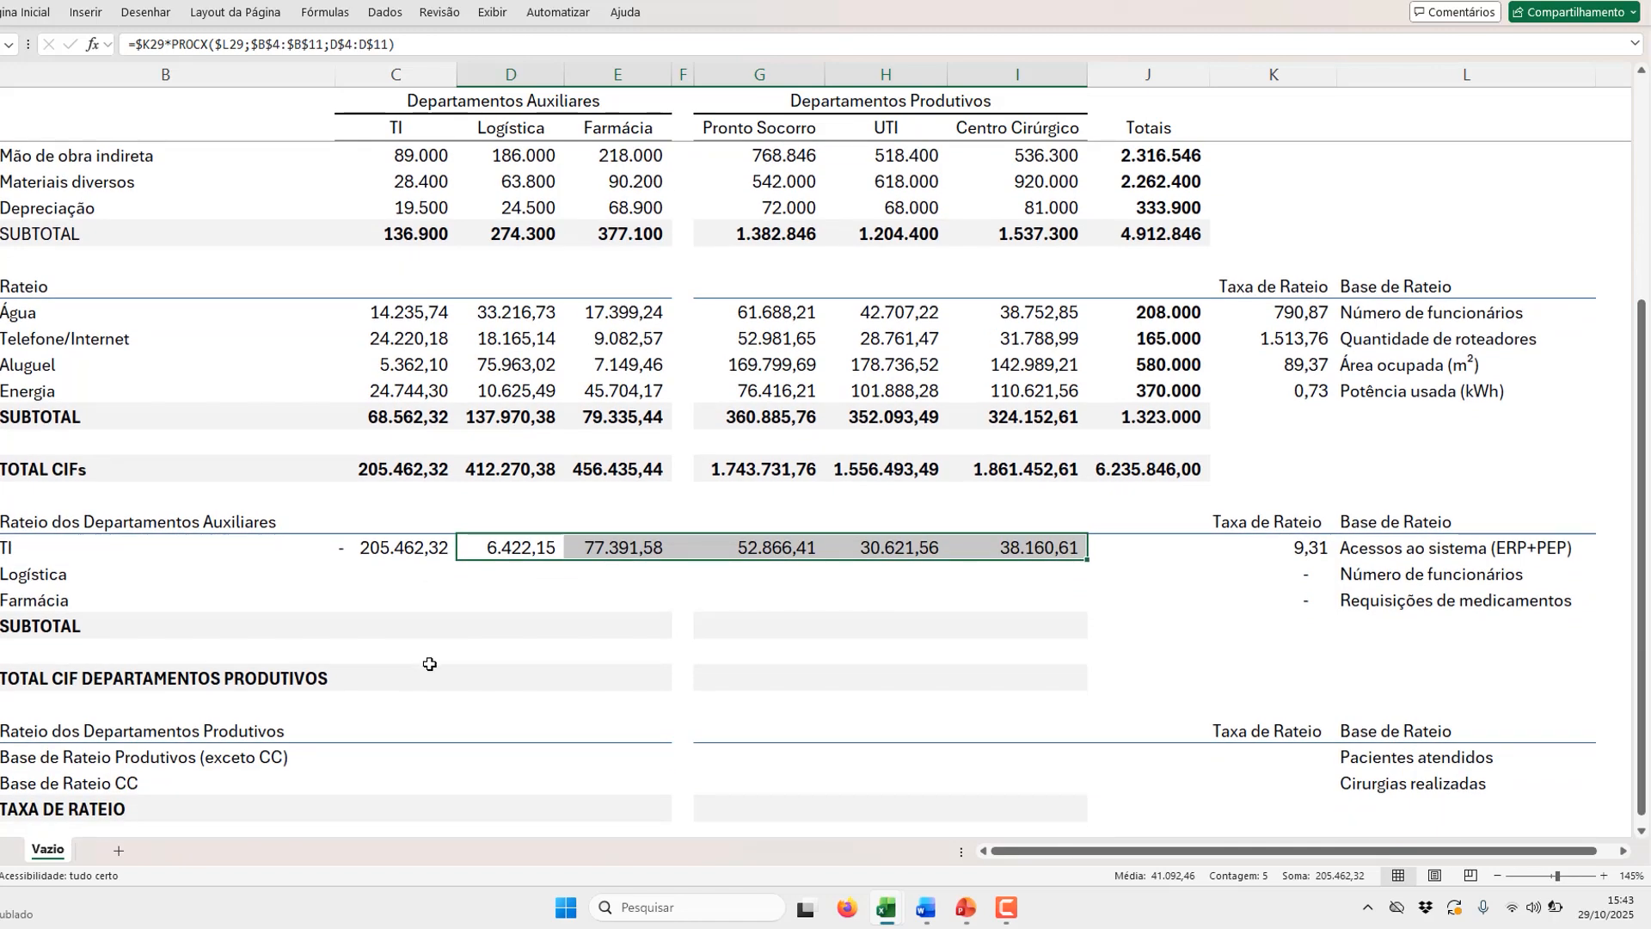
left_click(529, 576)
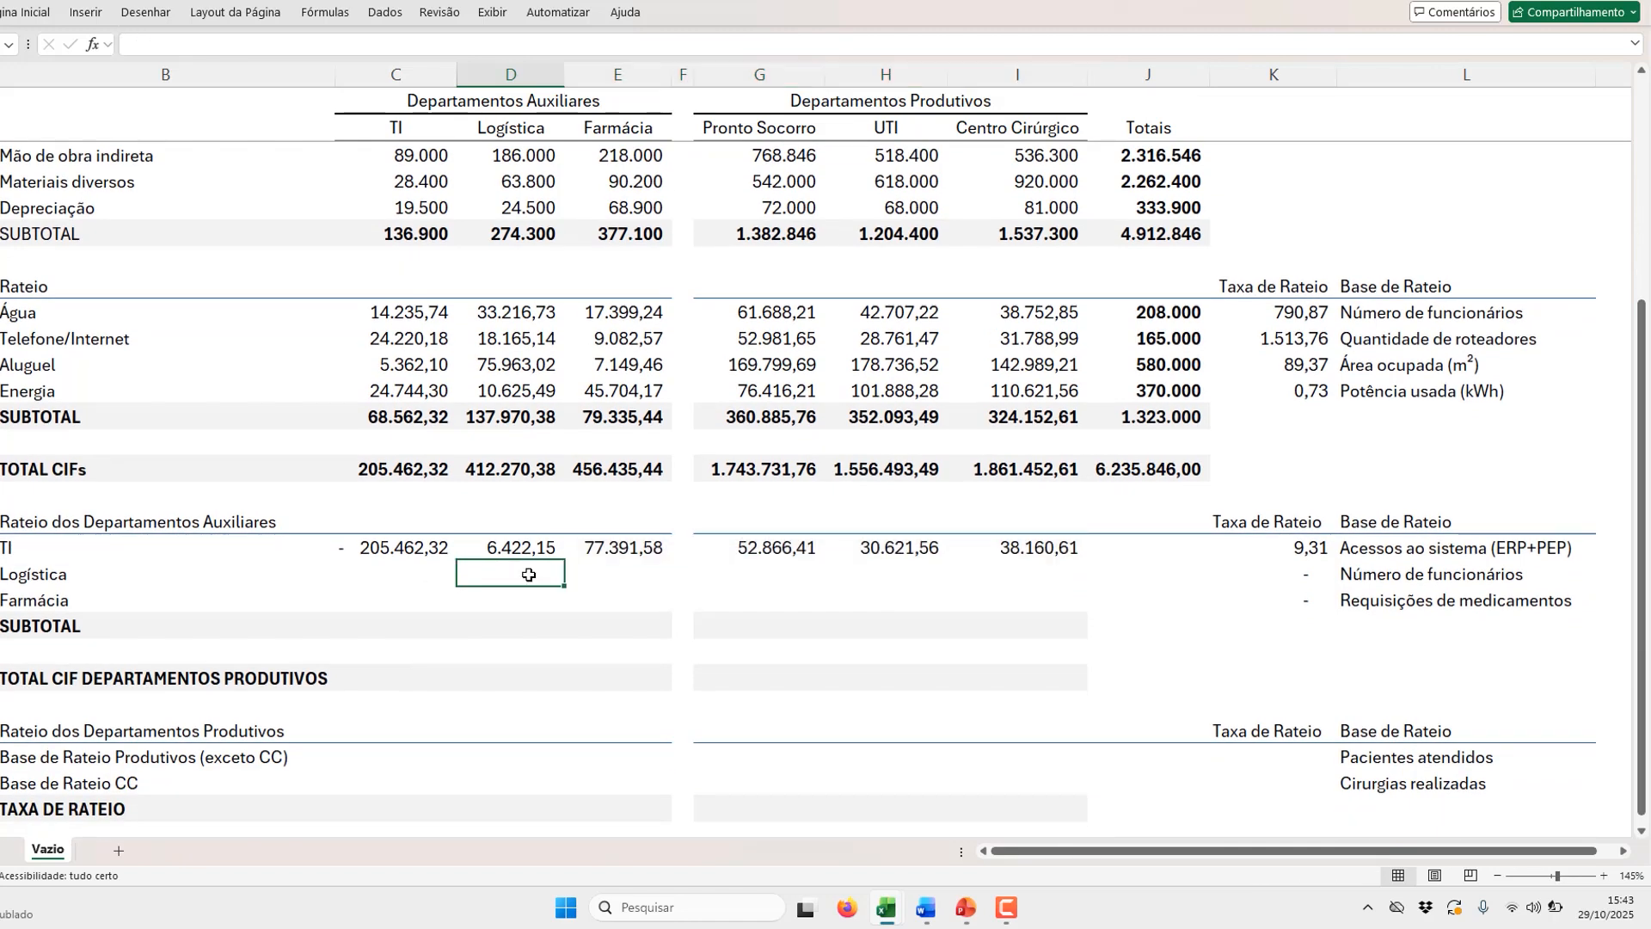
type("-")
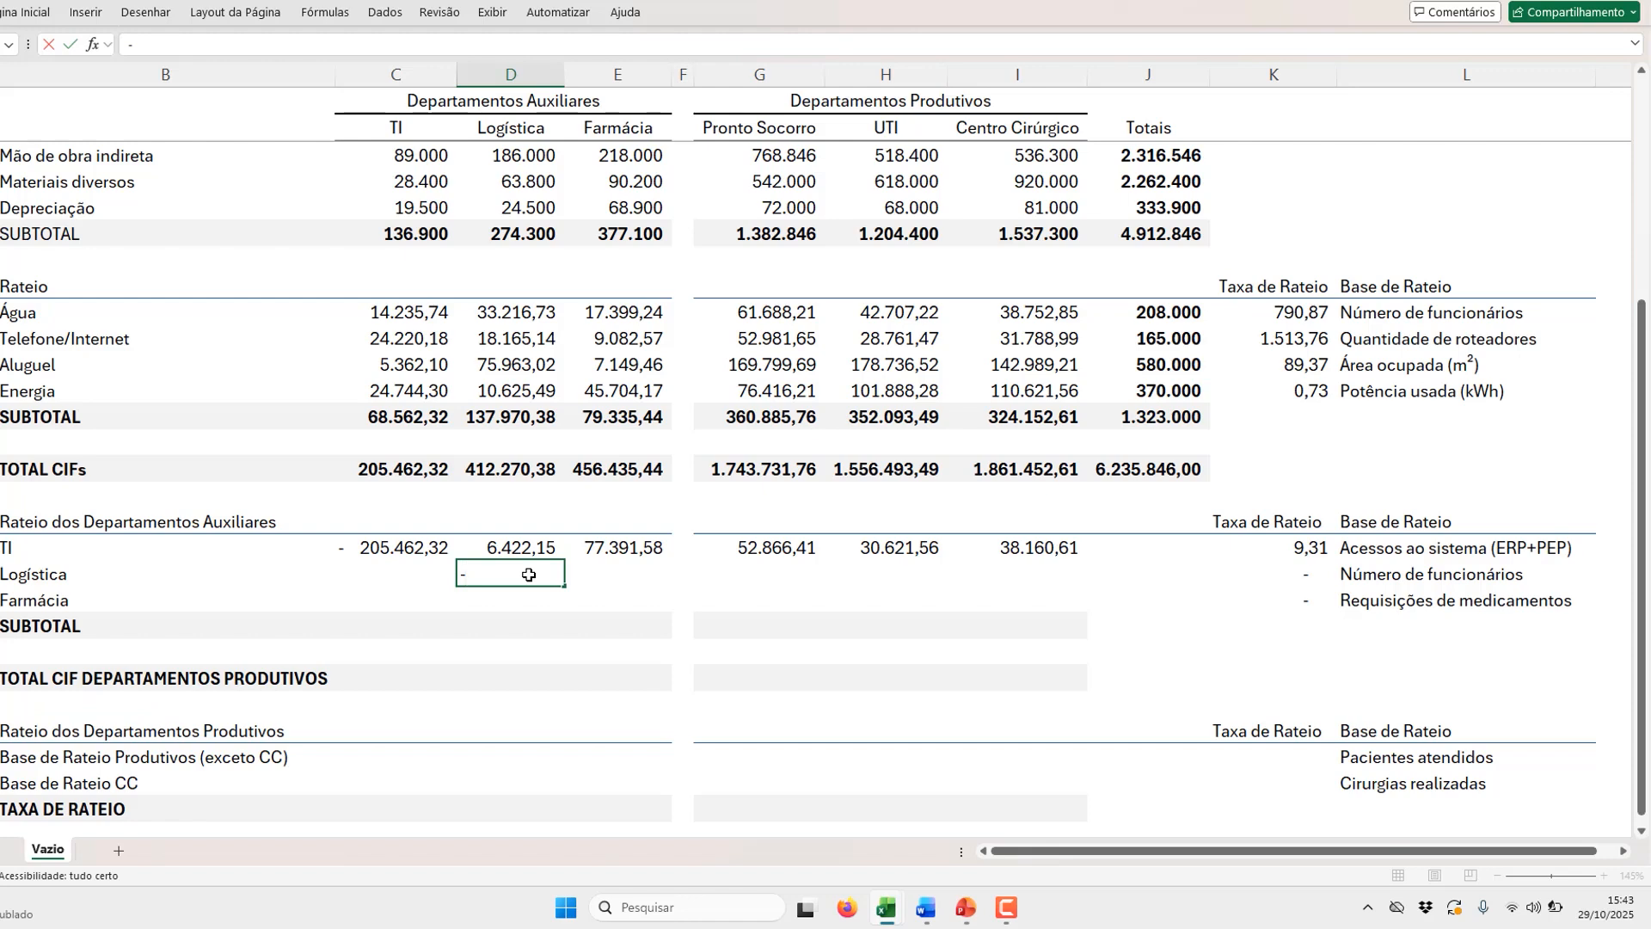
key("Up")
key("Up")
key("Up")
key("Up")
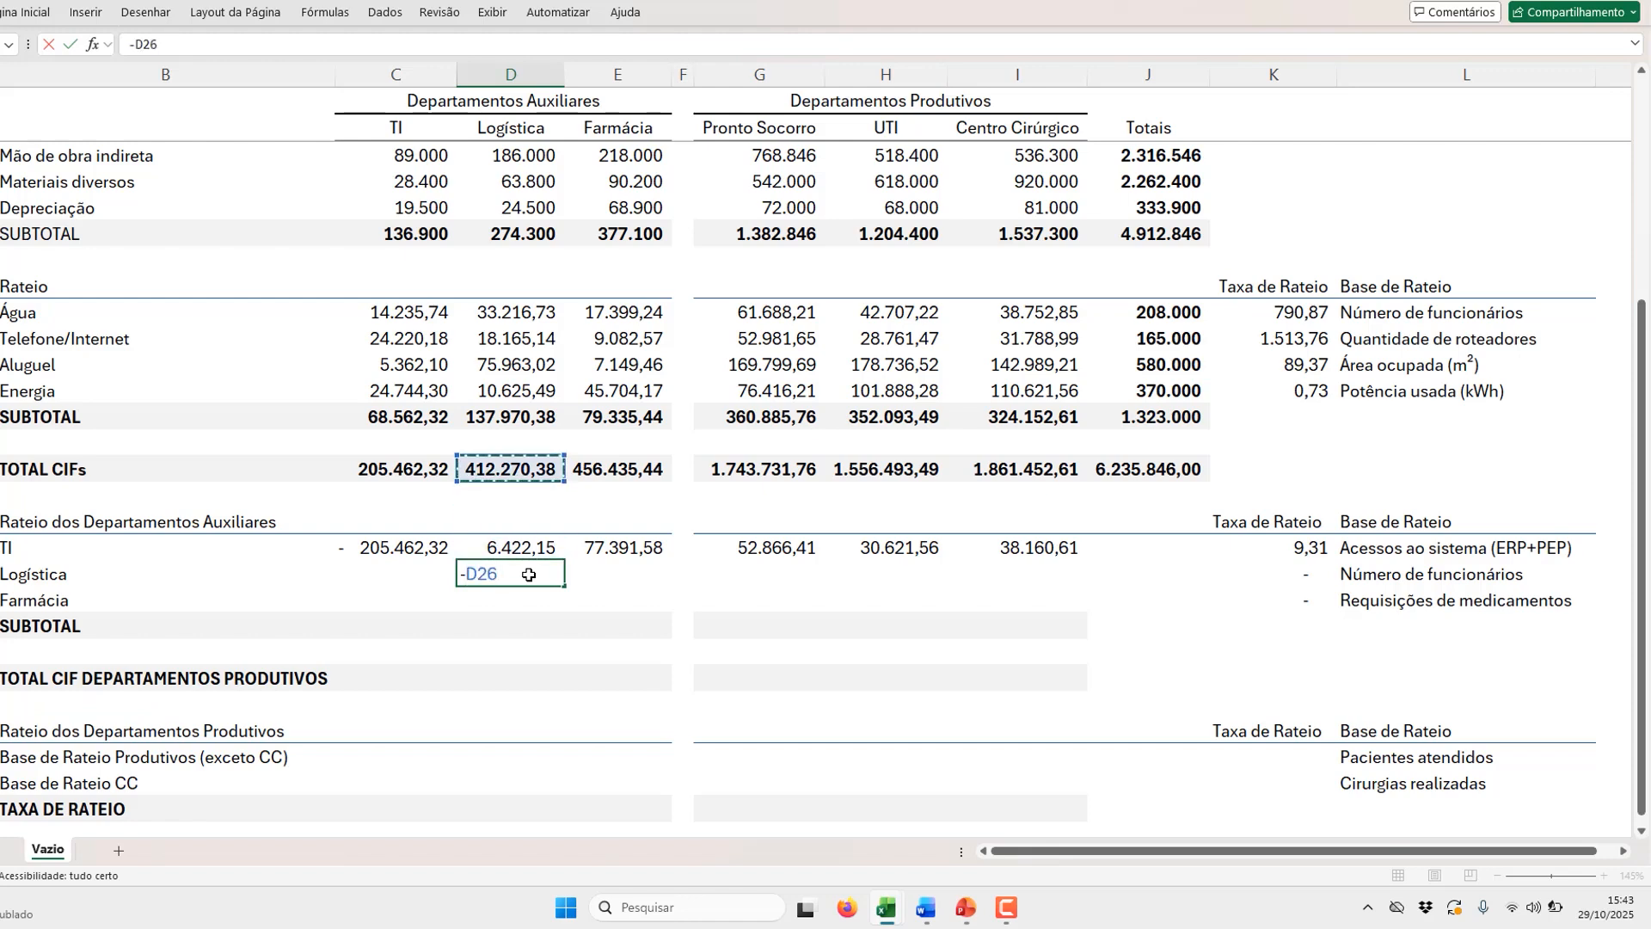
type("-")
key("Up")
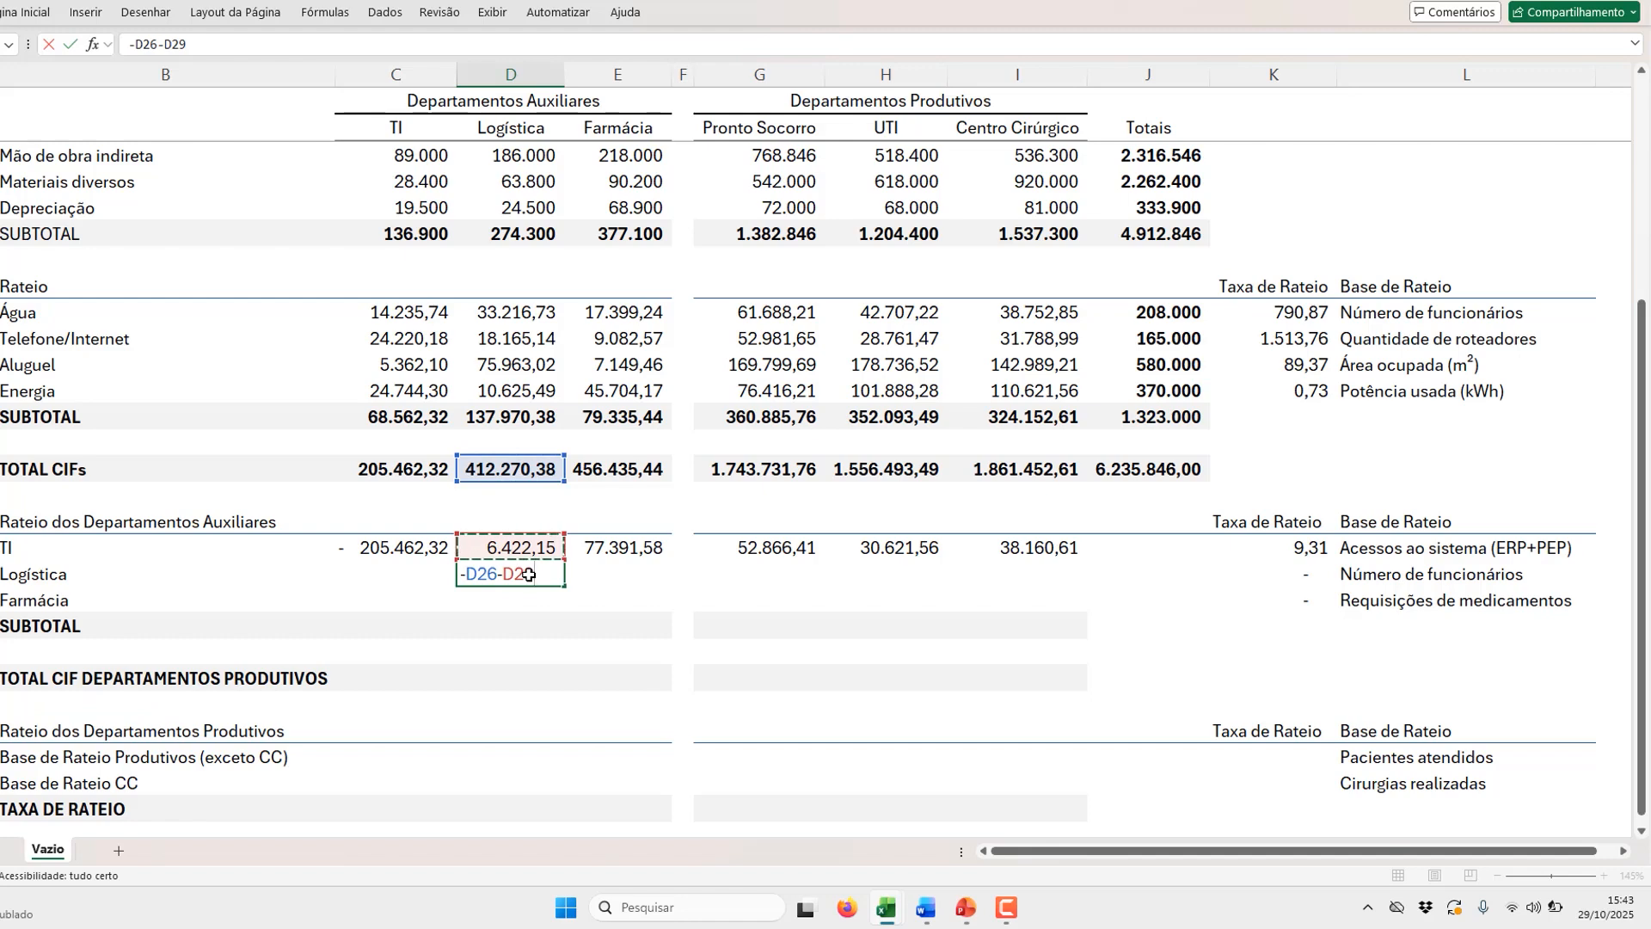
key("Return")
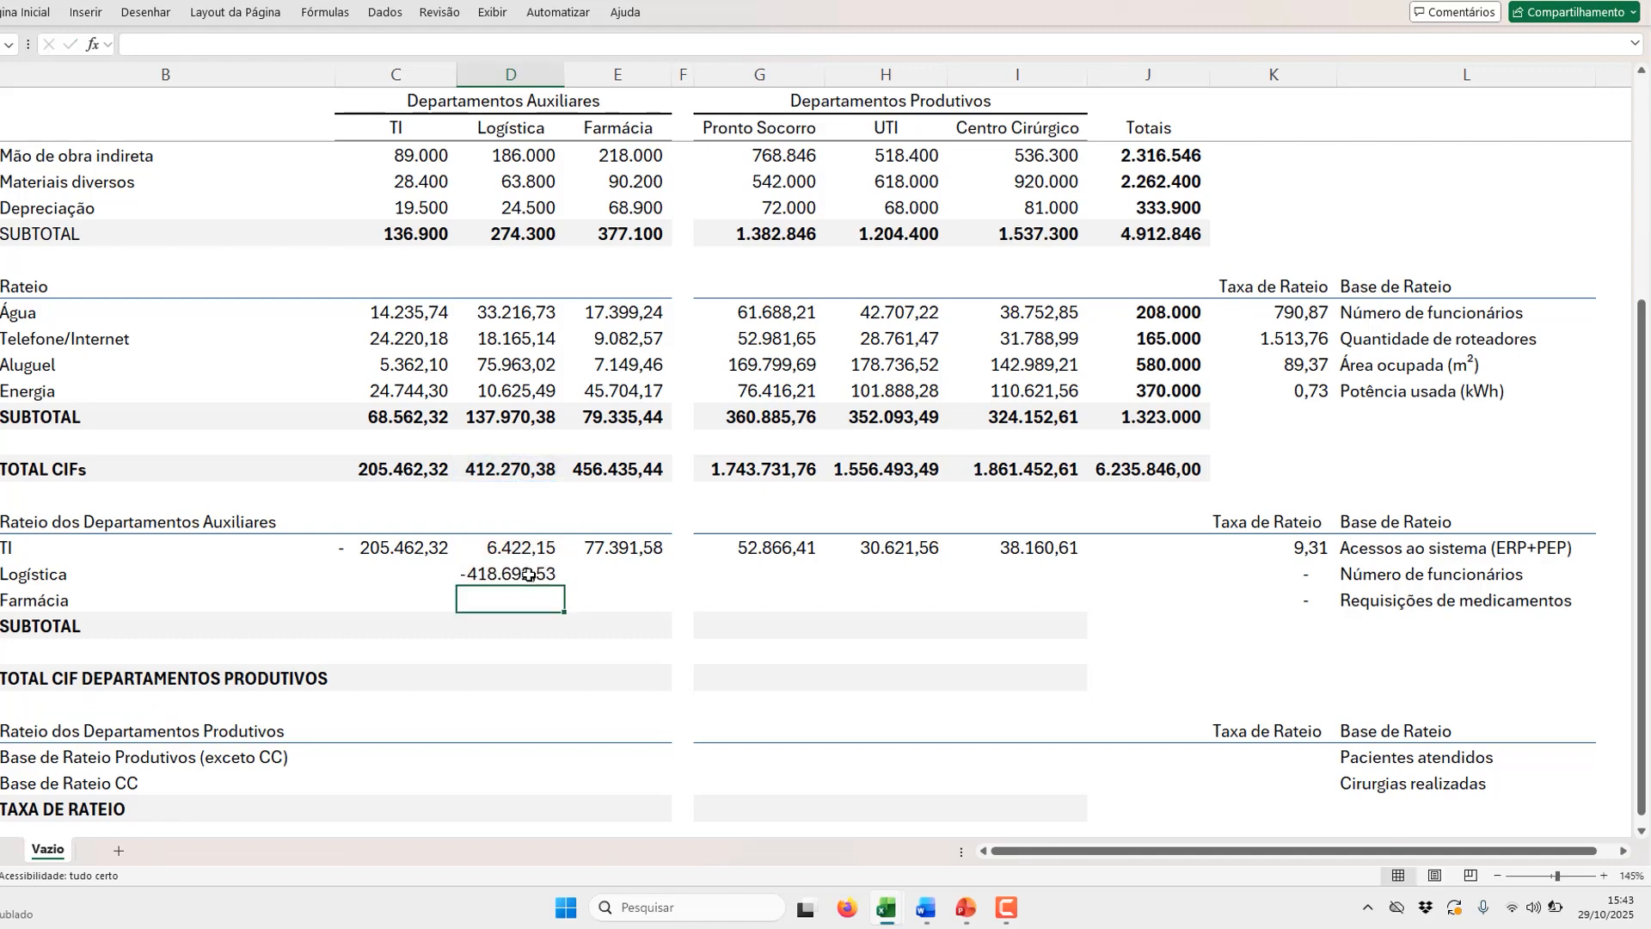
key("Up")
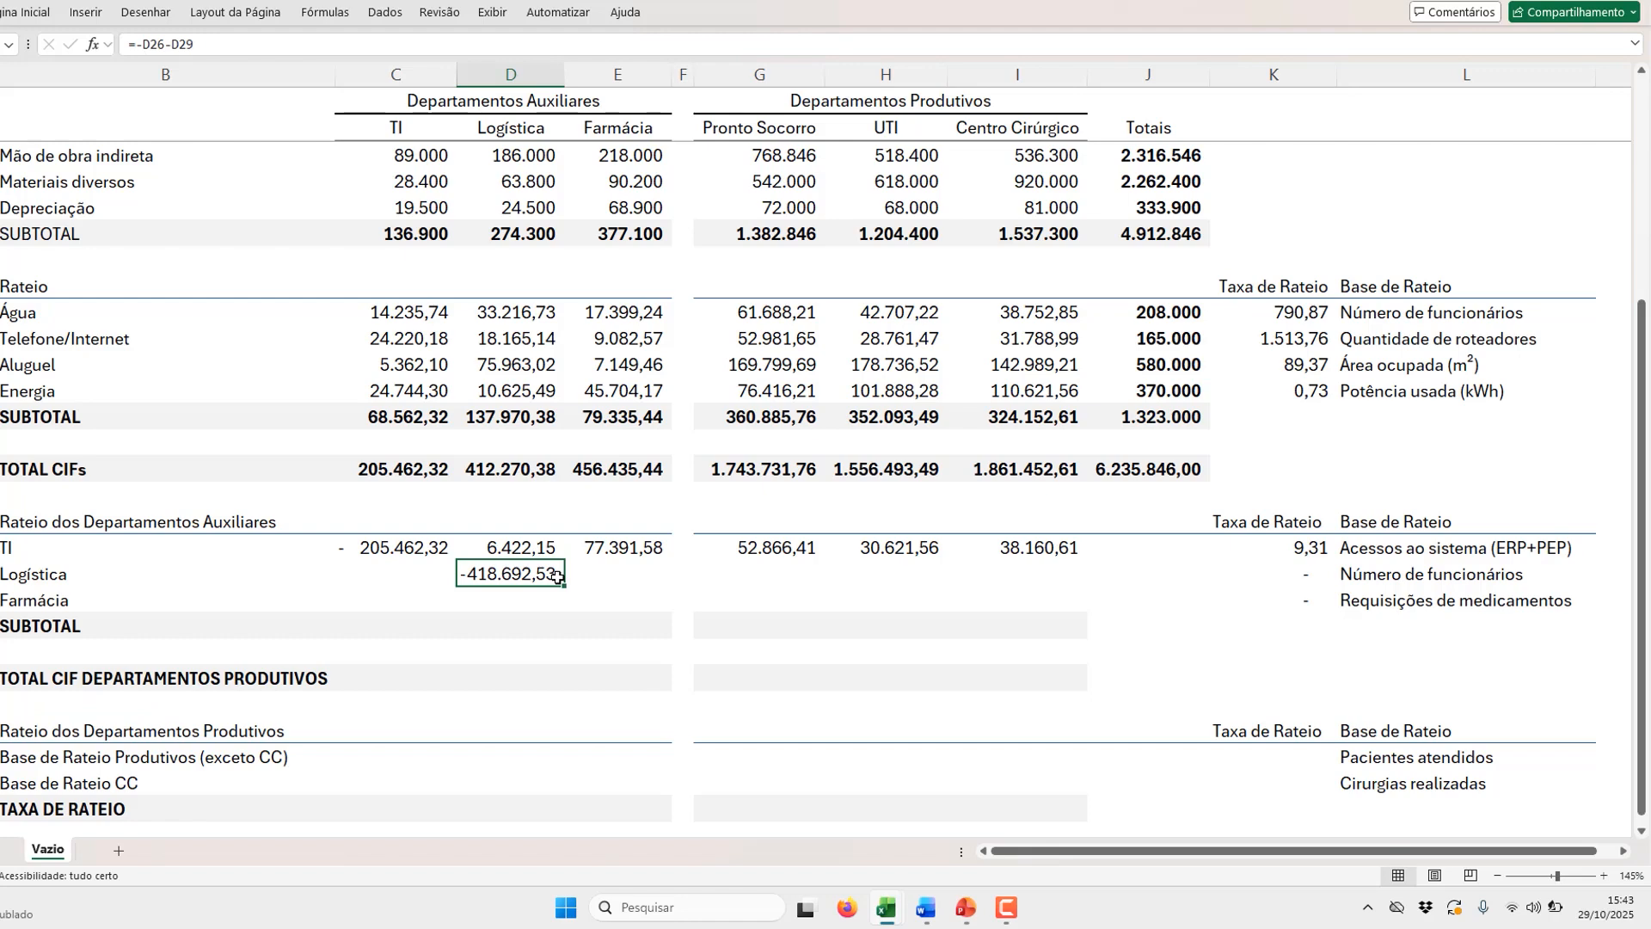
Step: Edit Logística's Taxa de Rateio formula in K30 so its numerator refers to D30 instead of C30
left_click(628, 575)
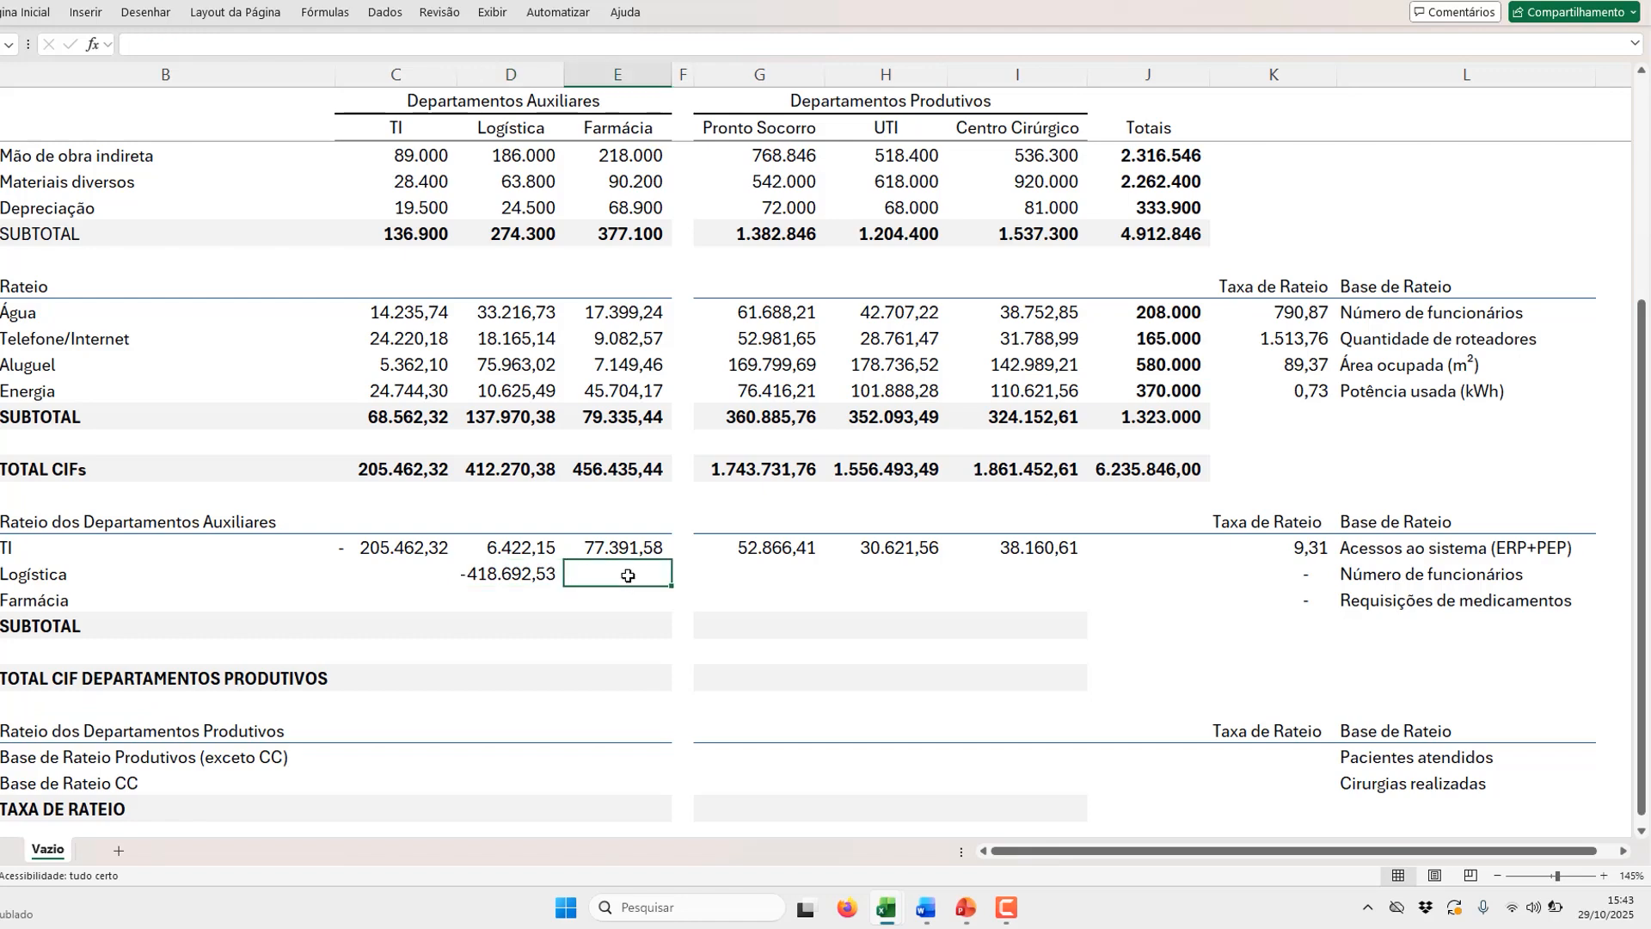
left_click(1299, 546)
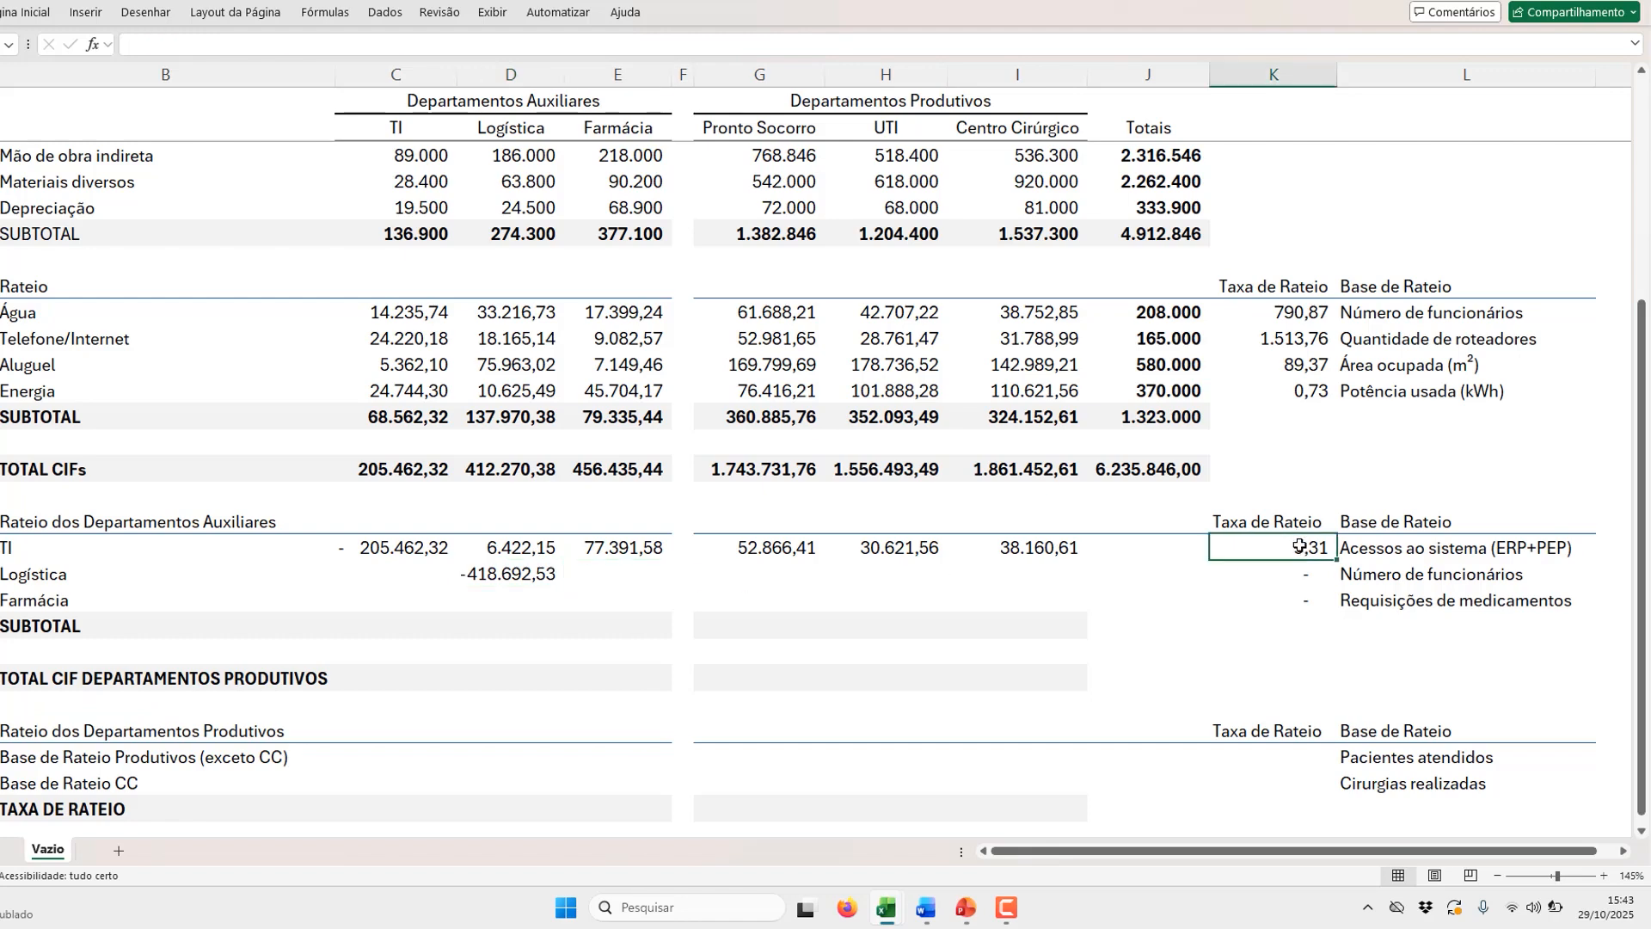
left_click(1303, 574)
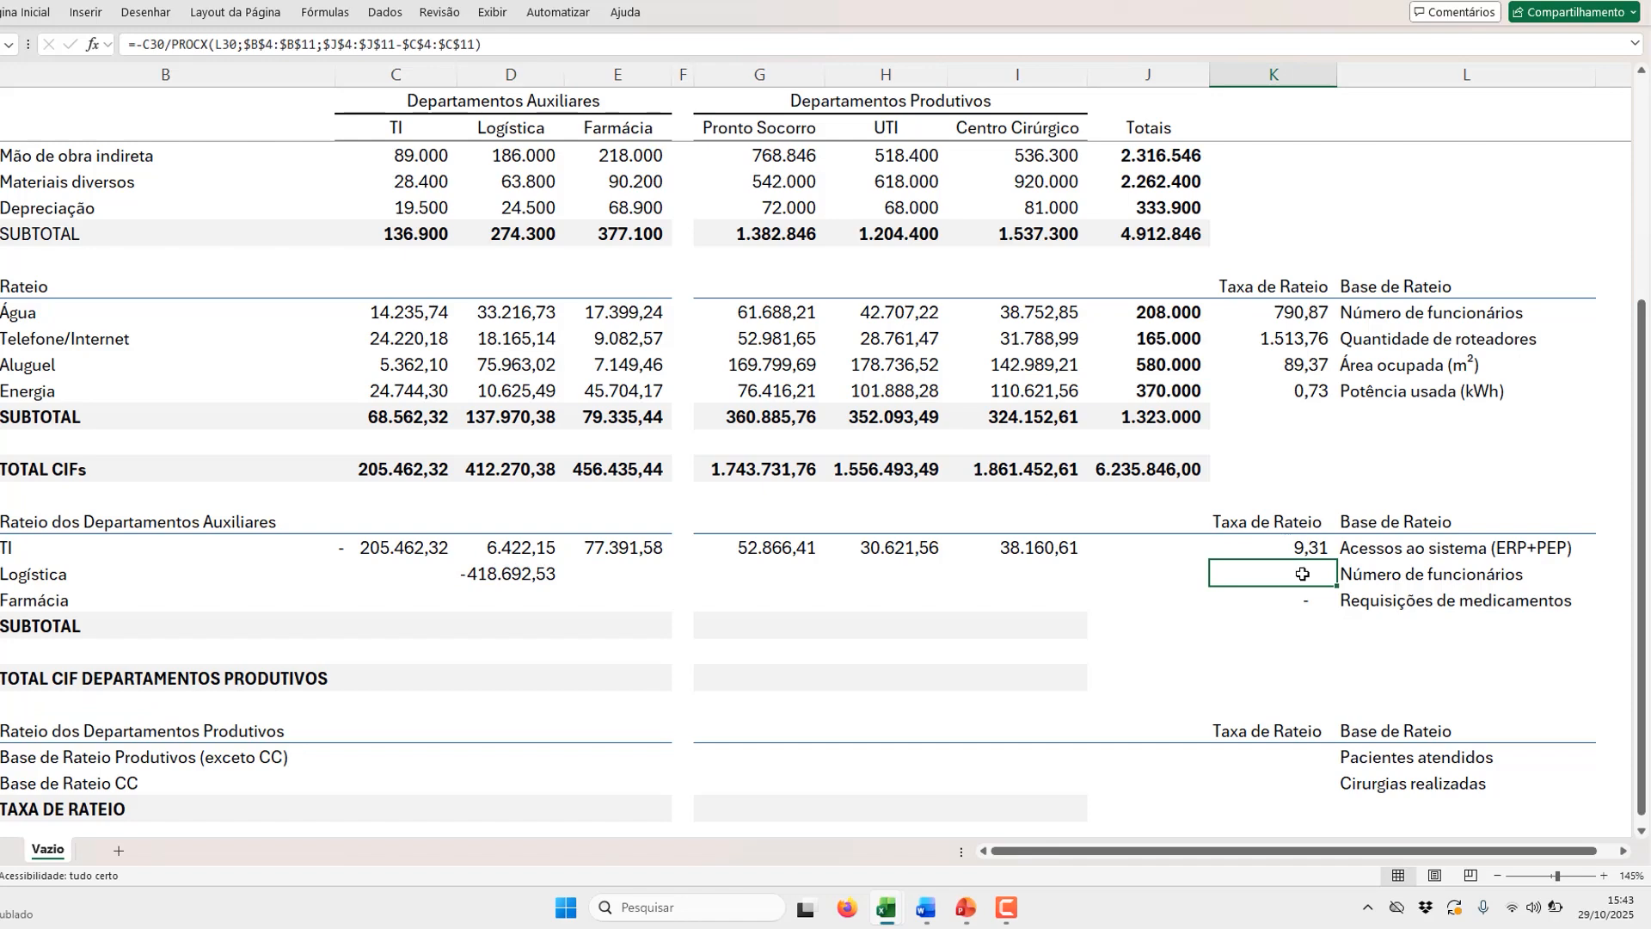
double_click(1303, 574)
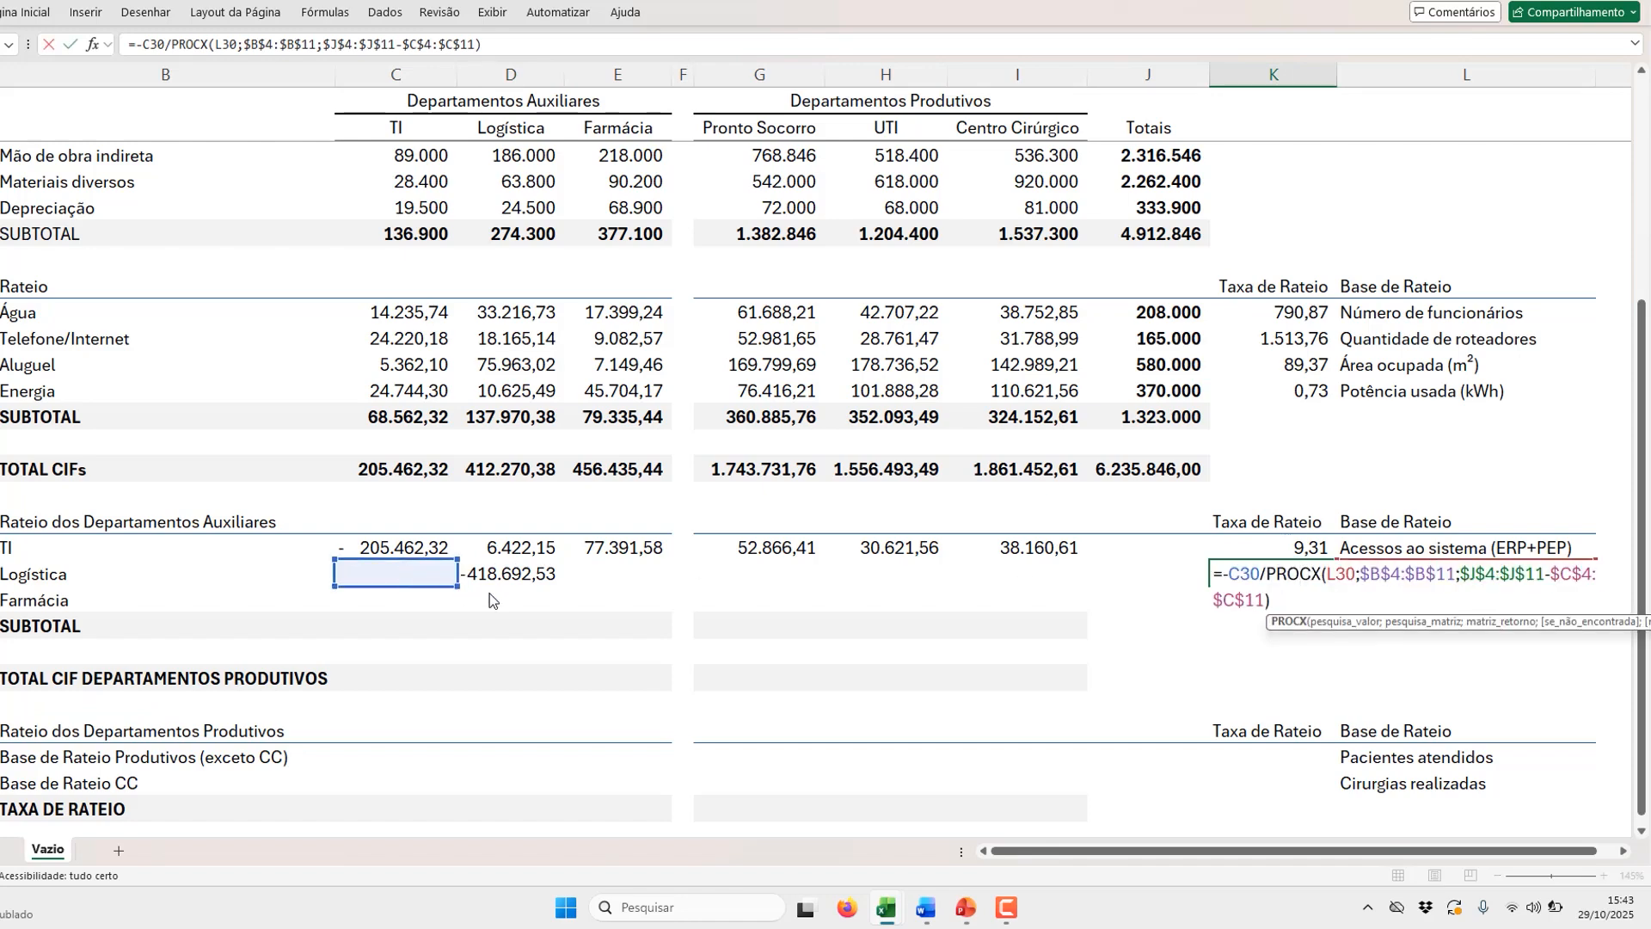
left_click_drag(489, 594, 506, 586)
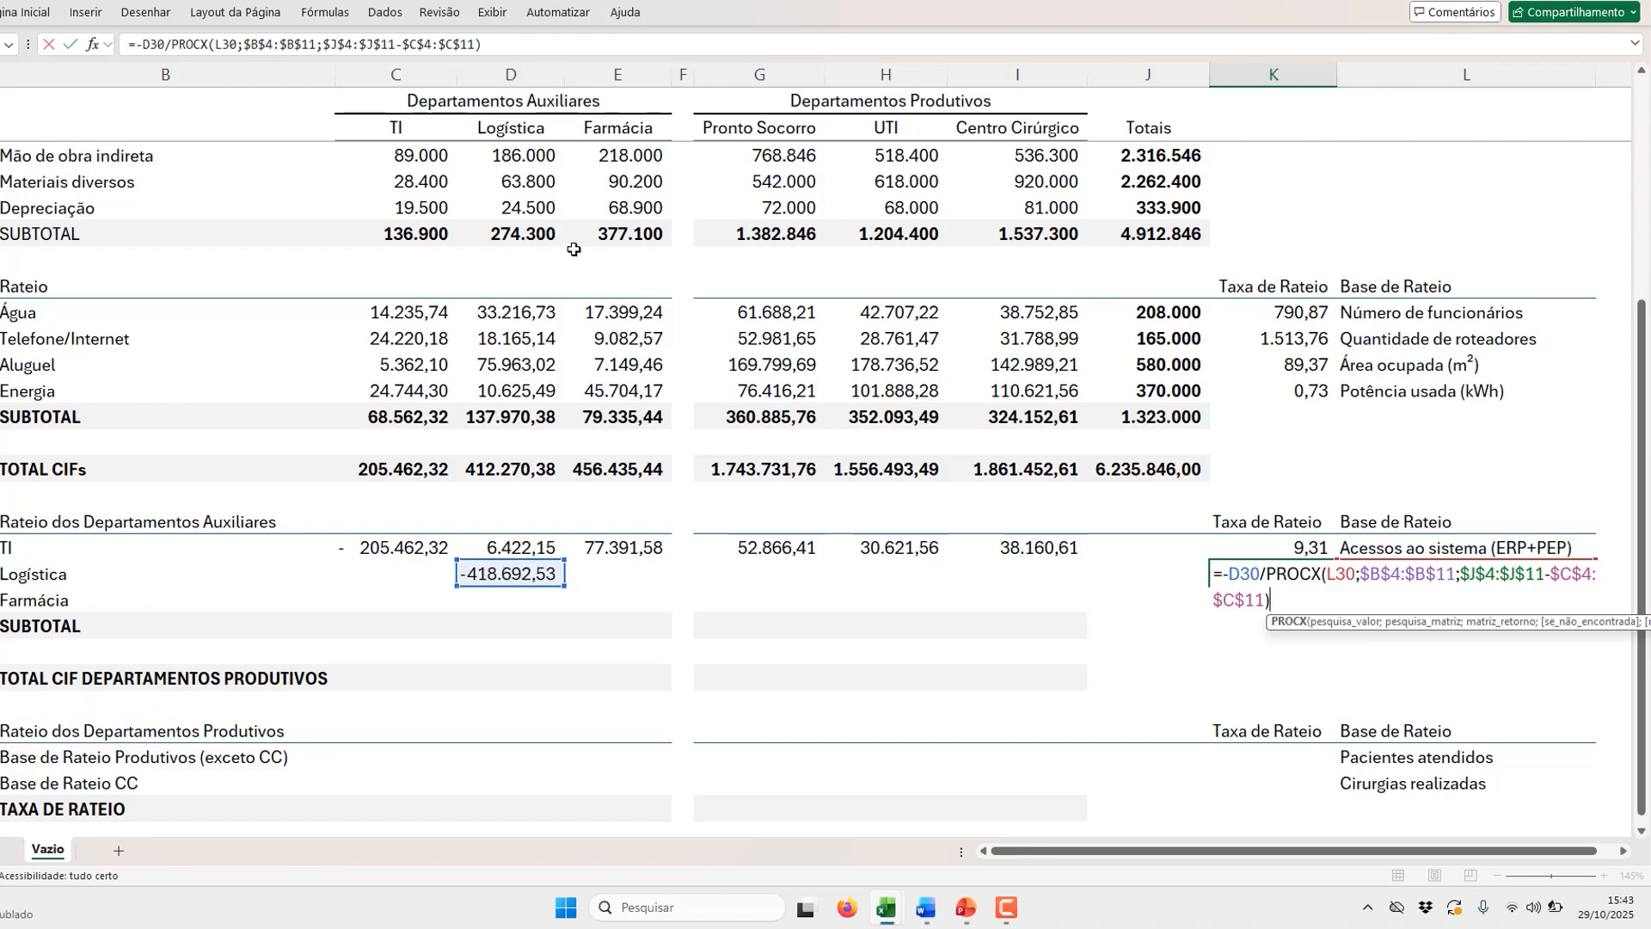
Step: Subtract Logística's absolute range $D$4:$D$11 from the return array of the K30 PROCX formula
scroll(572, 327, "up", 3)
scroll(970, 672, "down", 2)
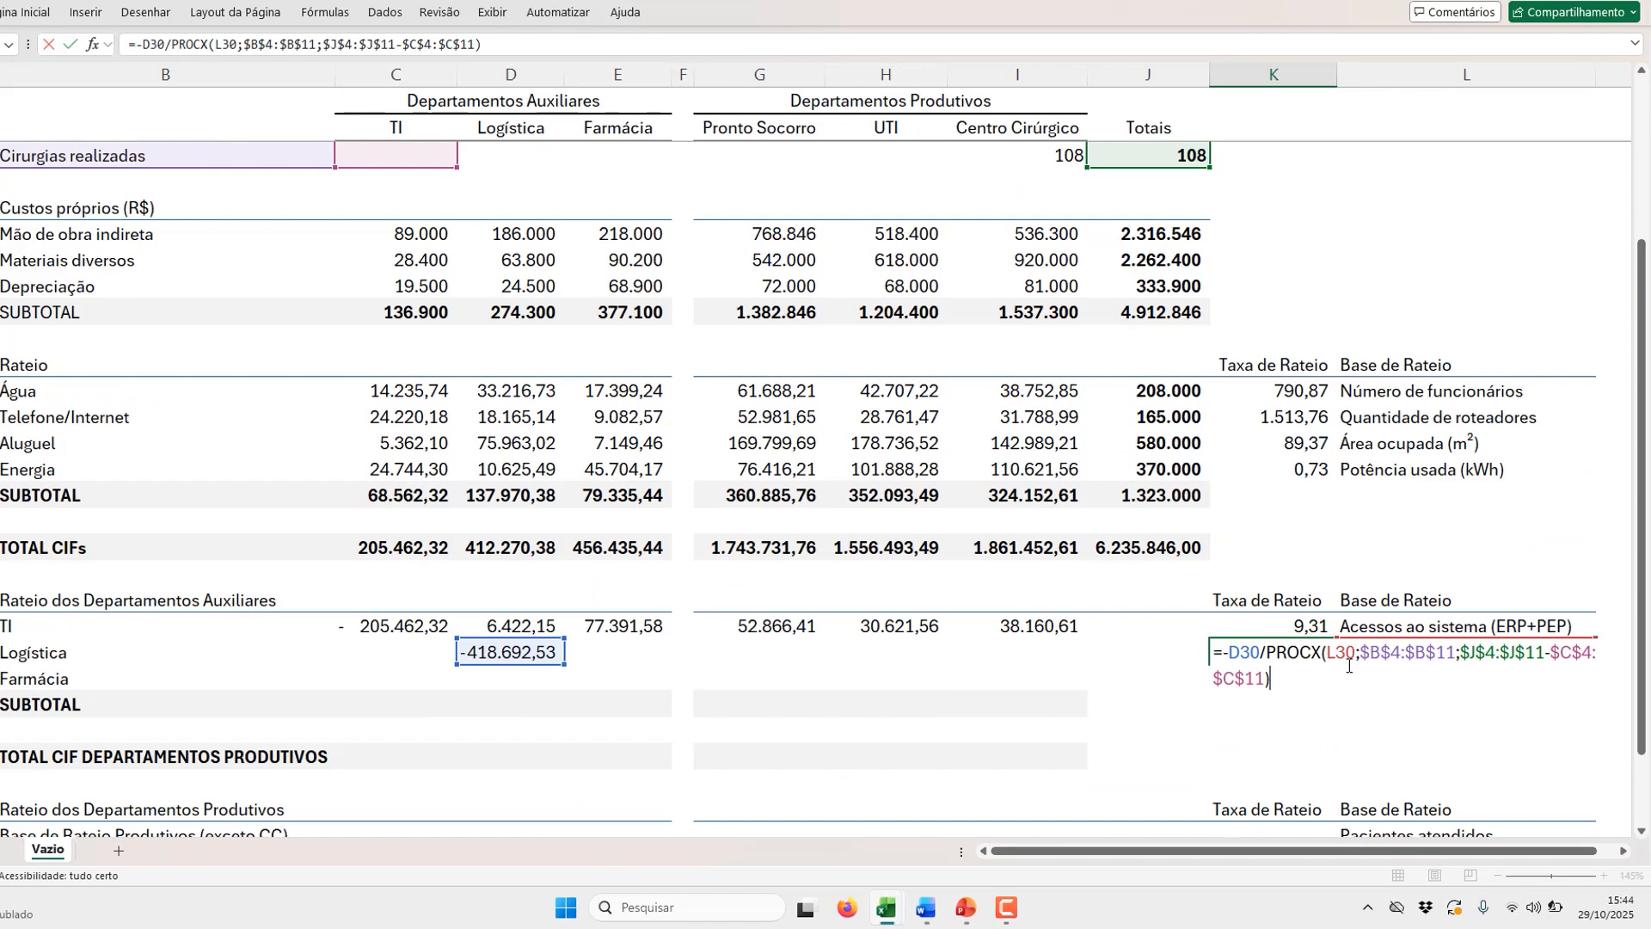
scroll(632, 641, "up", 3)
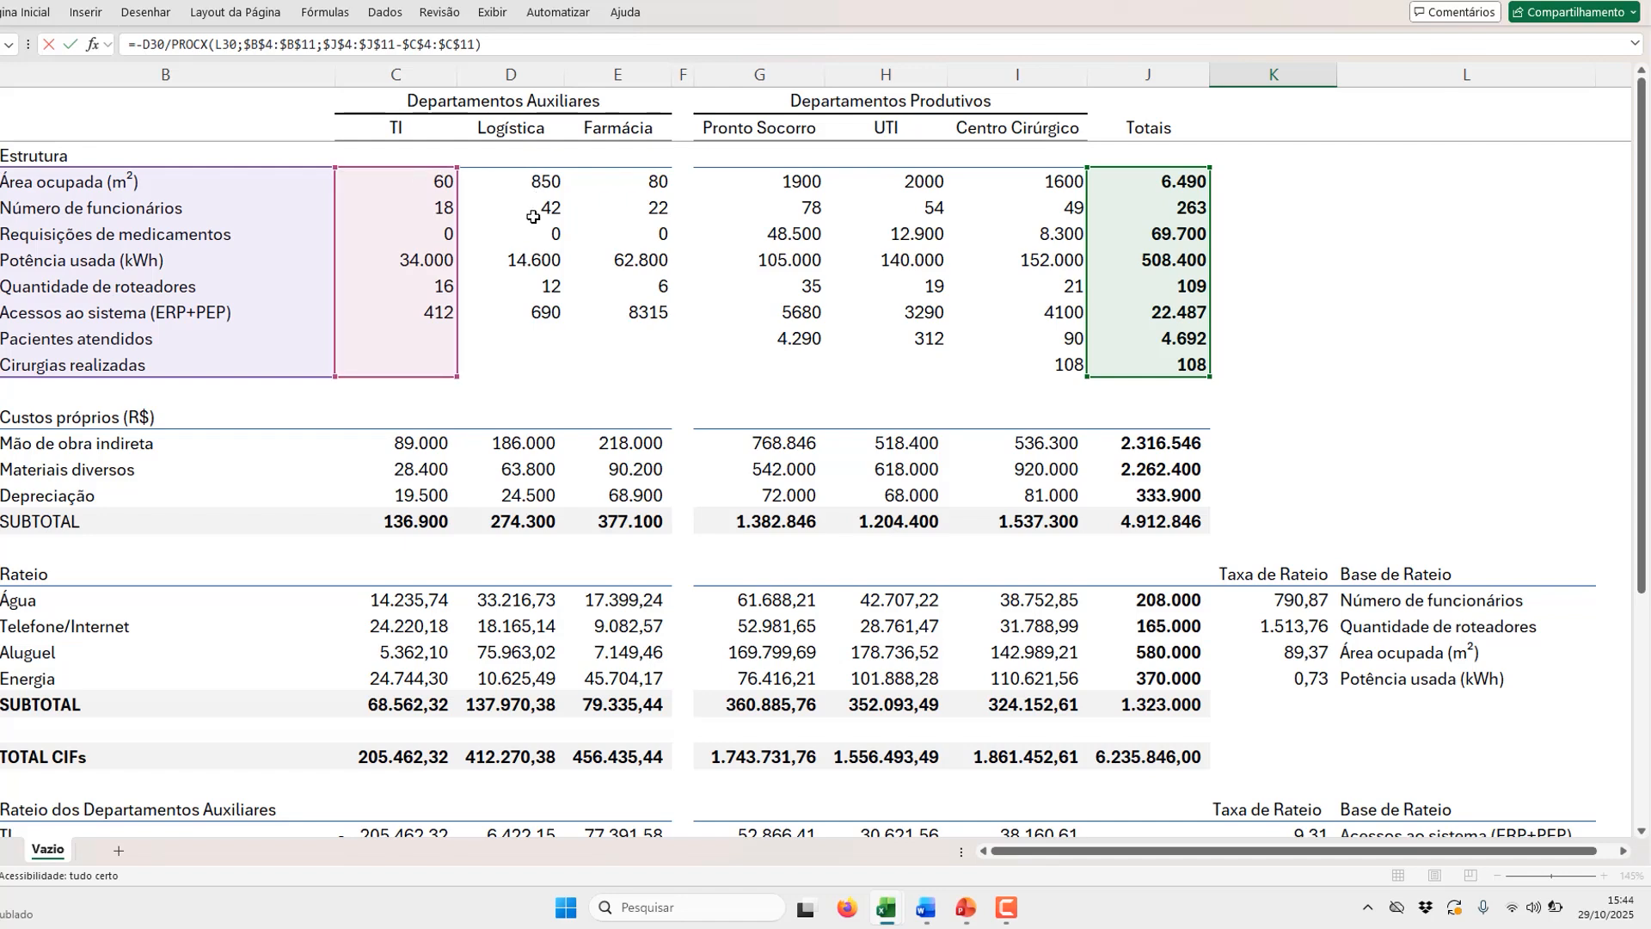
scroll(1210, 747, "down", 2)
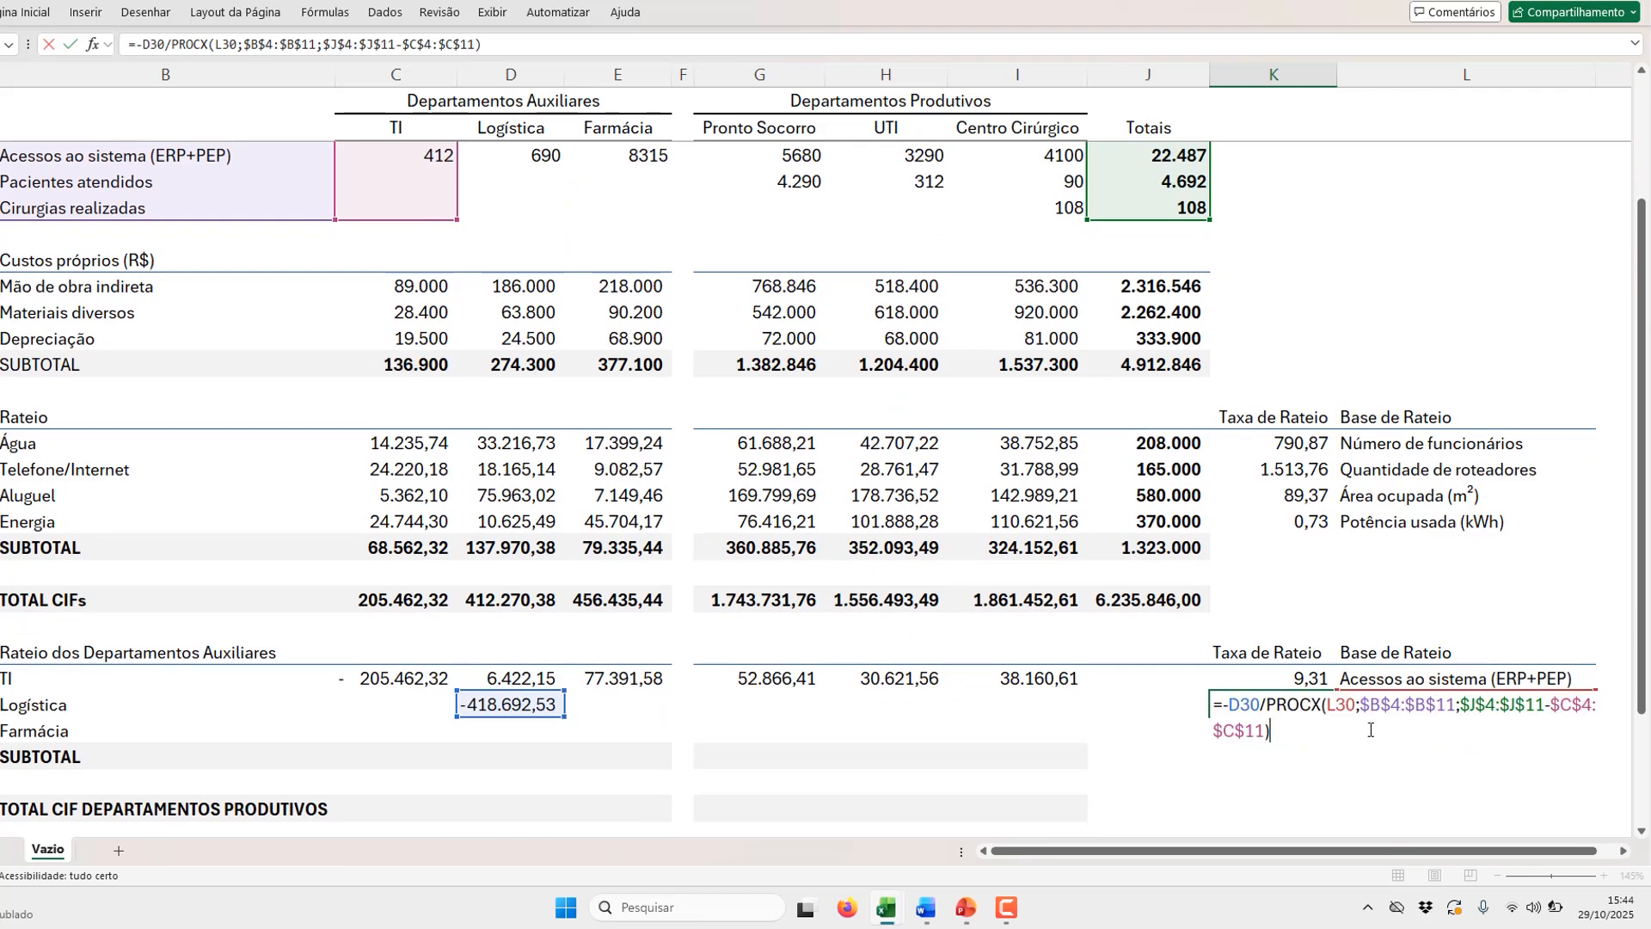
left_click(1519, 712)
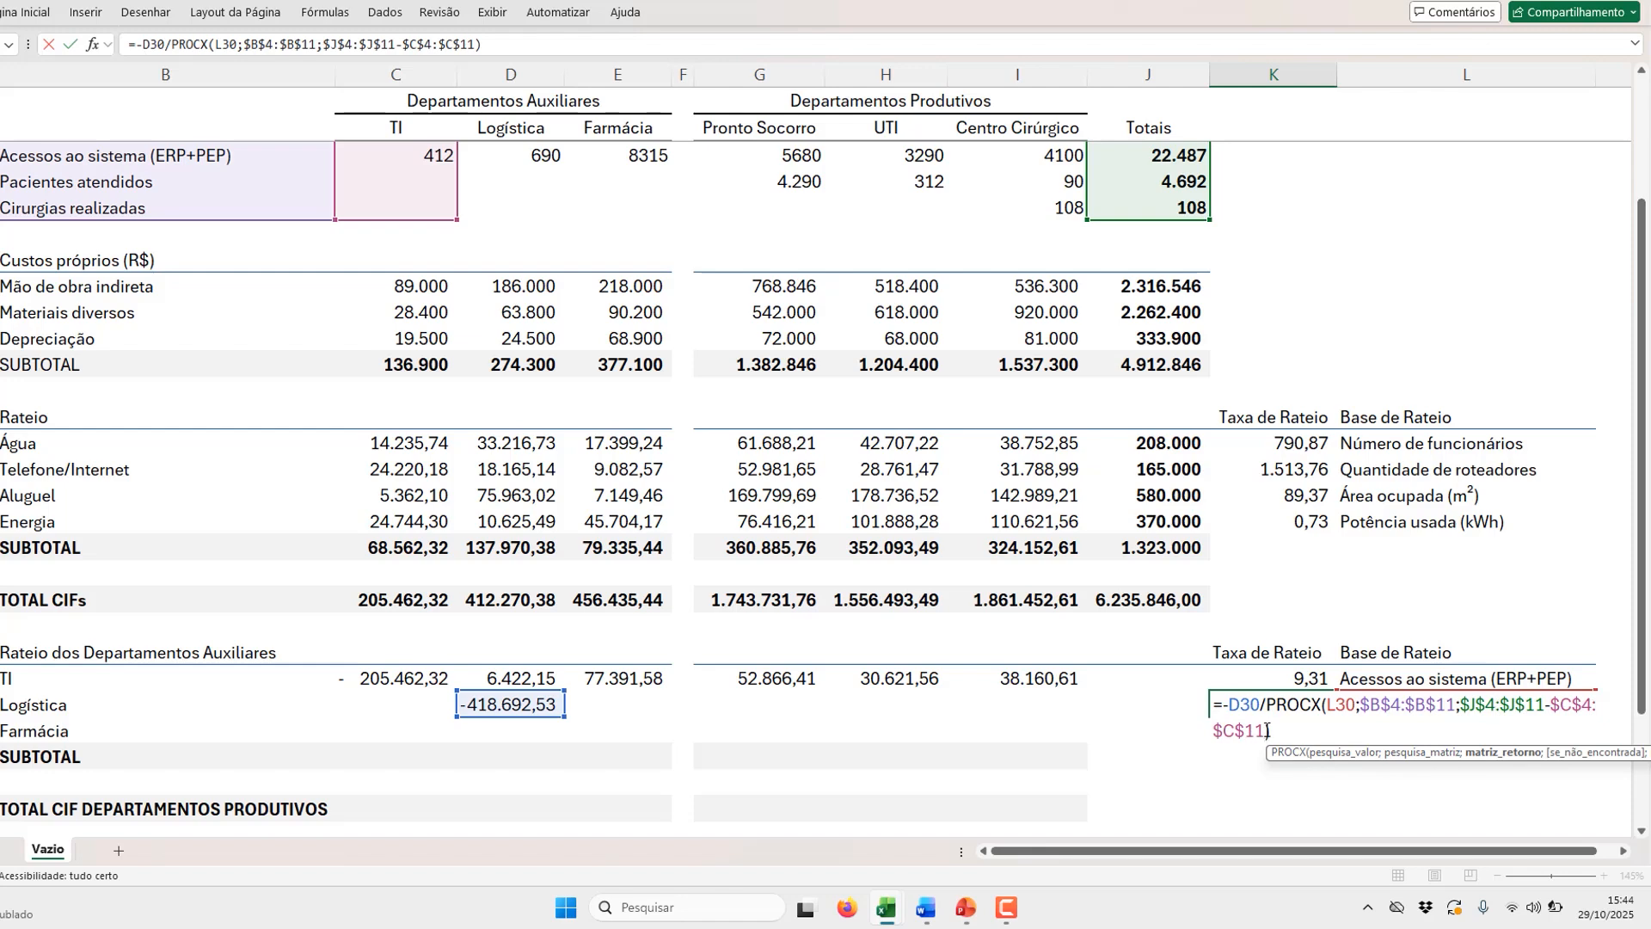
scroll(688, 445, "up", 2)
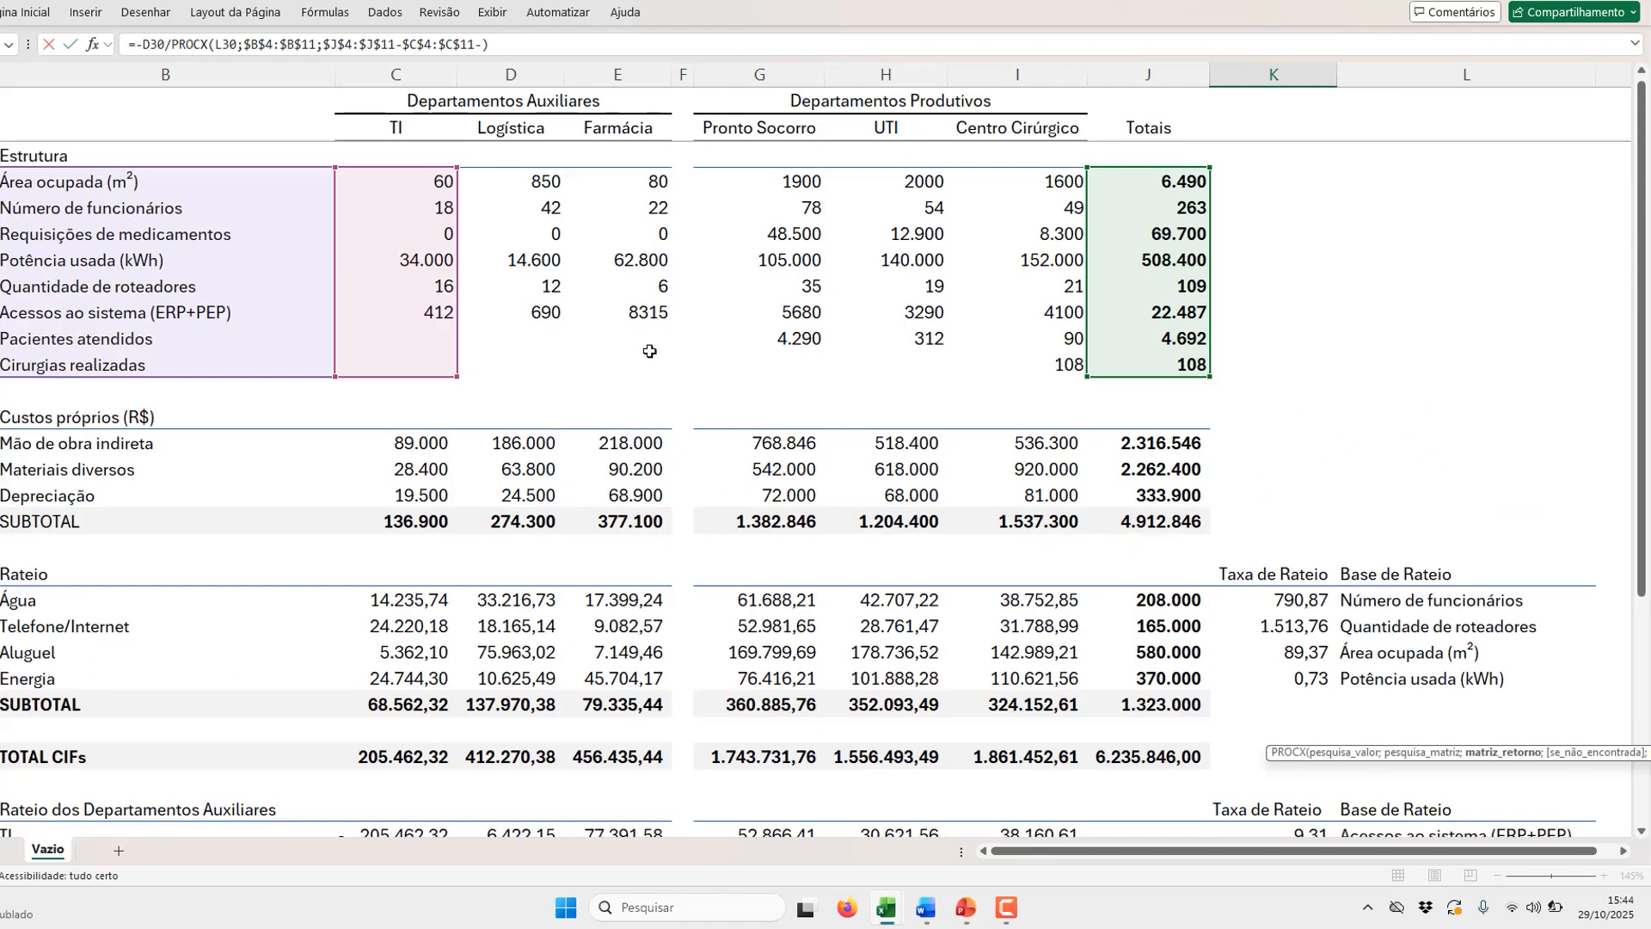
left_click_drag(550, 185, 540, 375)
key("F4")
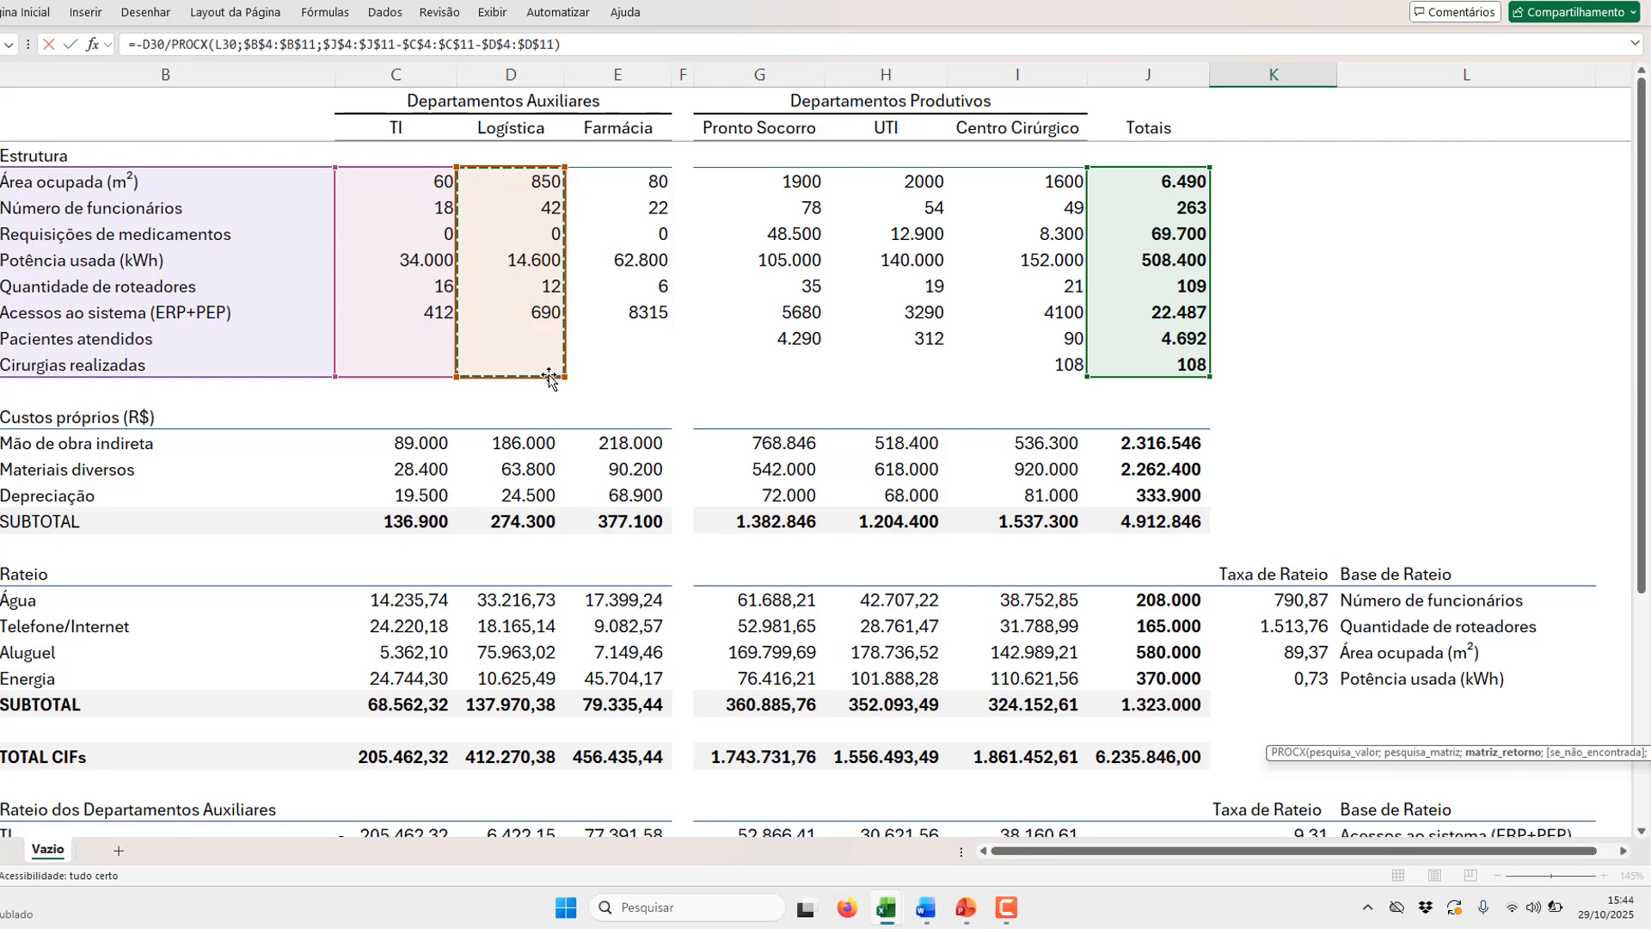
key("Return")
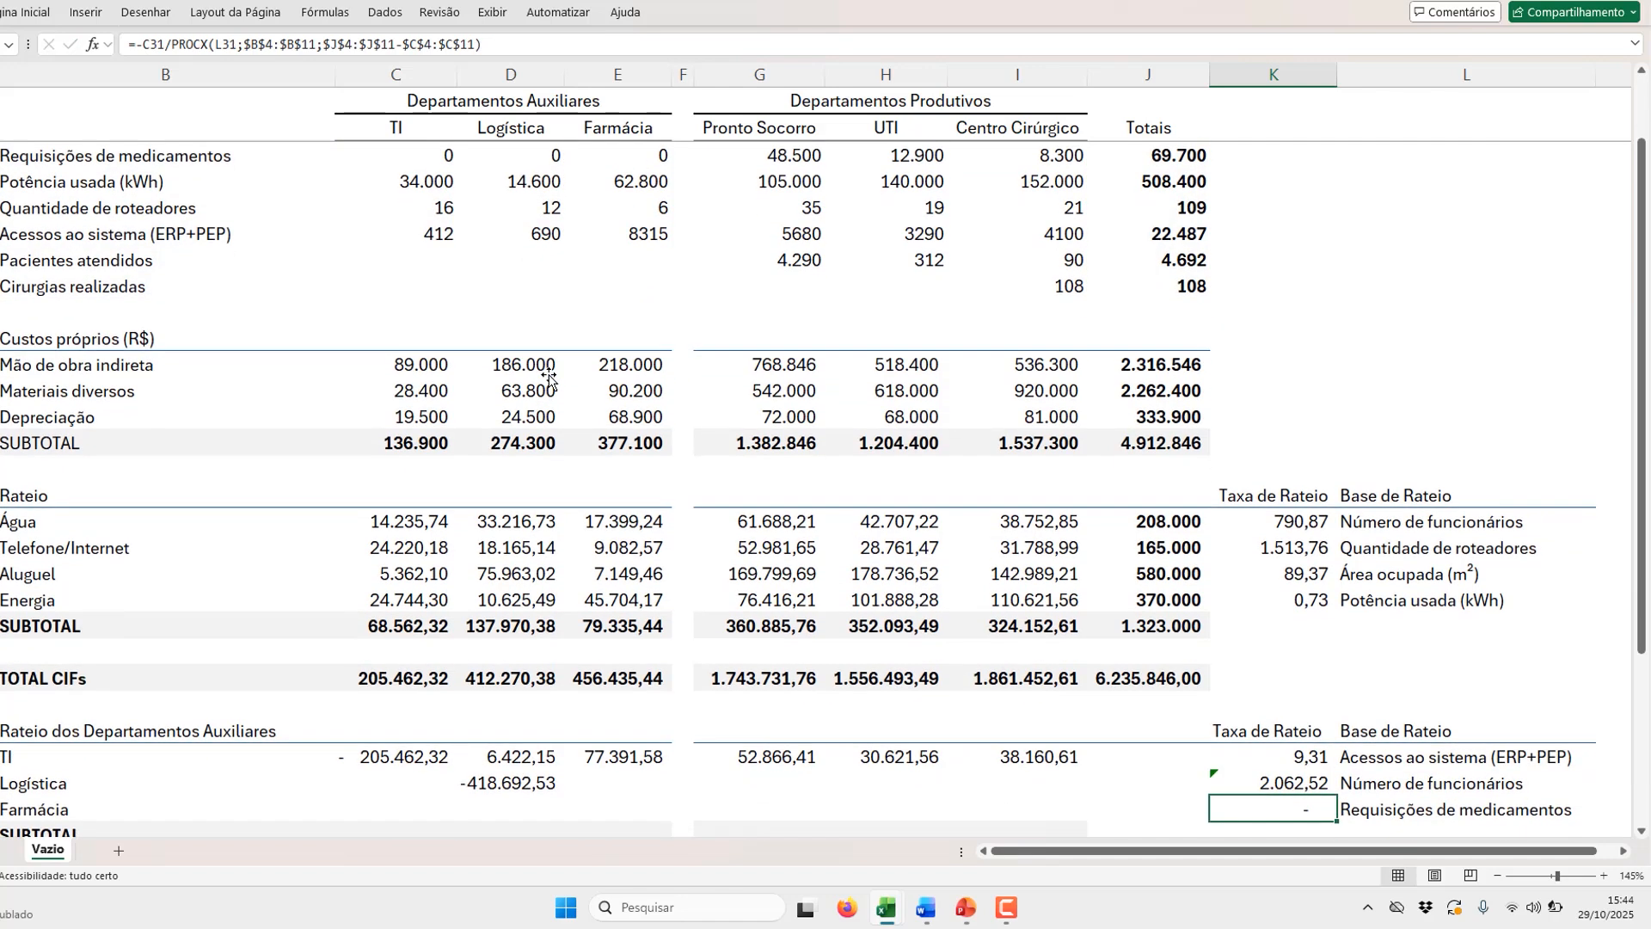
Step: Edit Farmácia's Taxa de Rateio formula in K31 so its numerator refers to E31
scroll(548, 378, "down", 2)
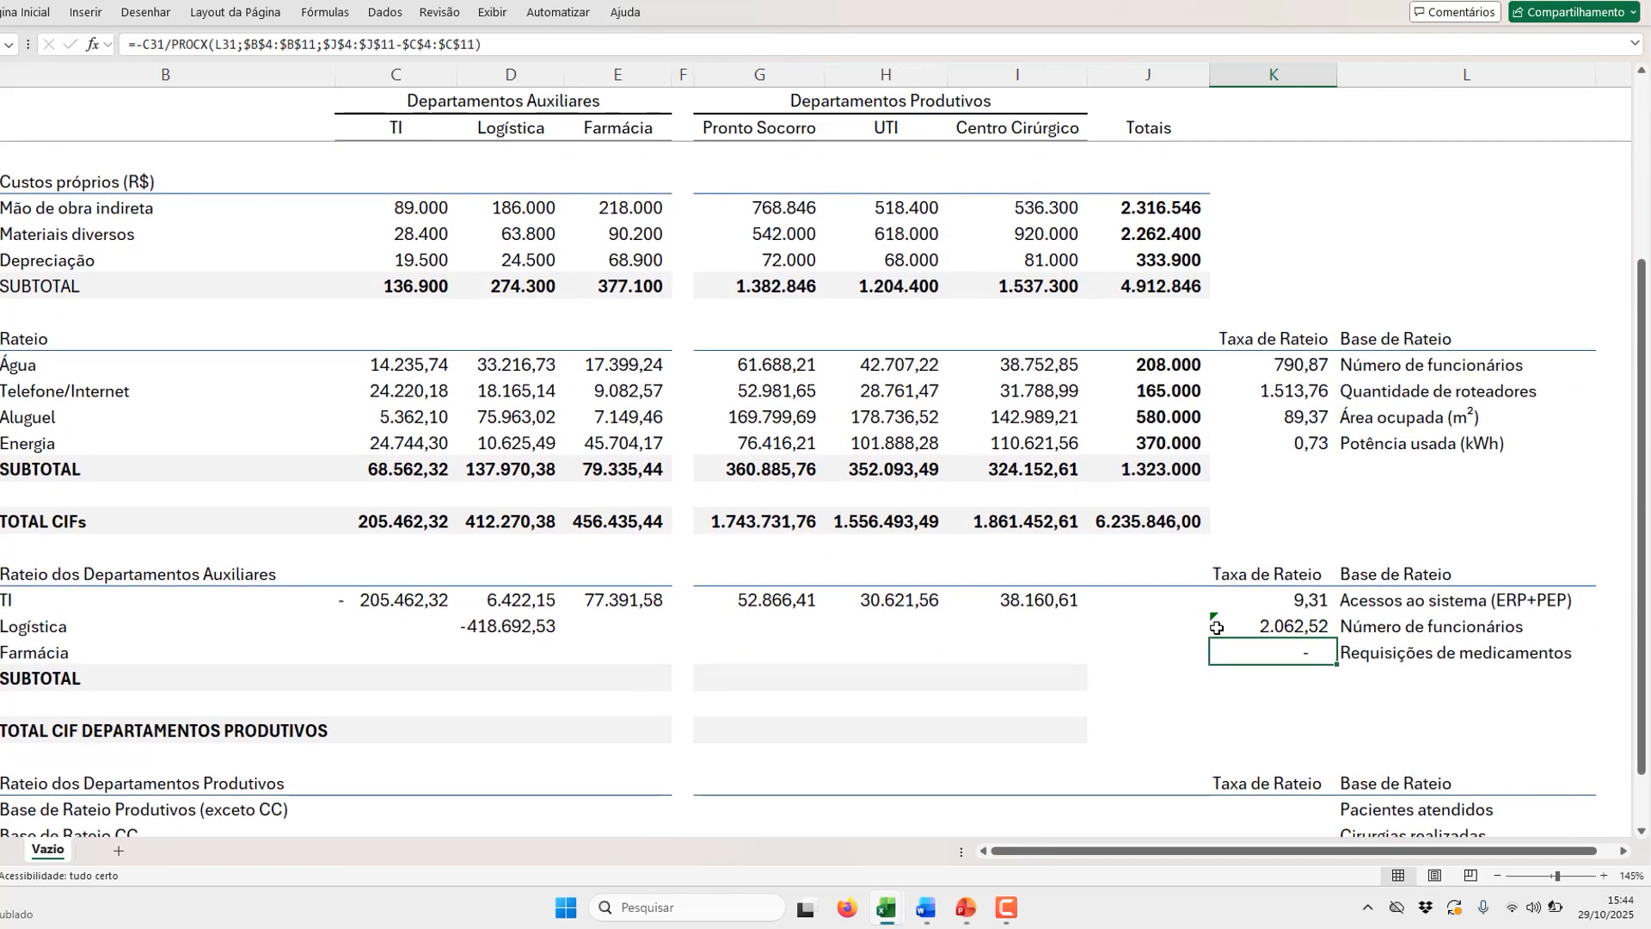
key("F2")
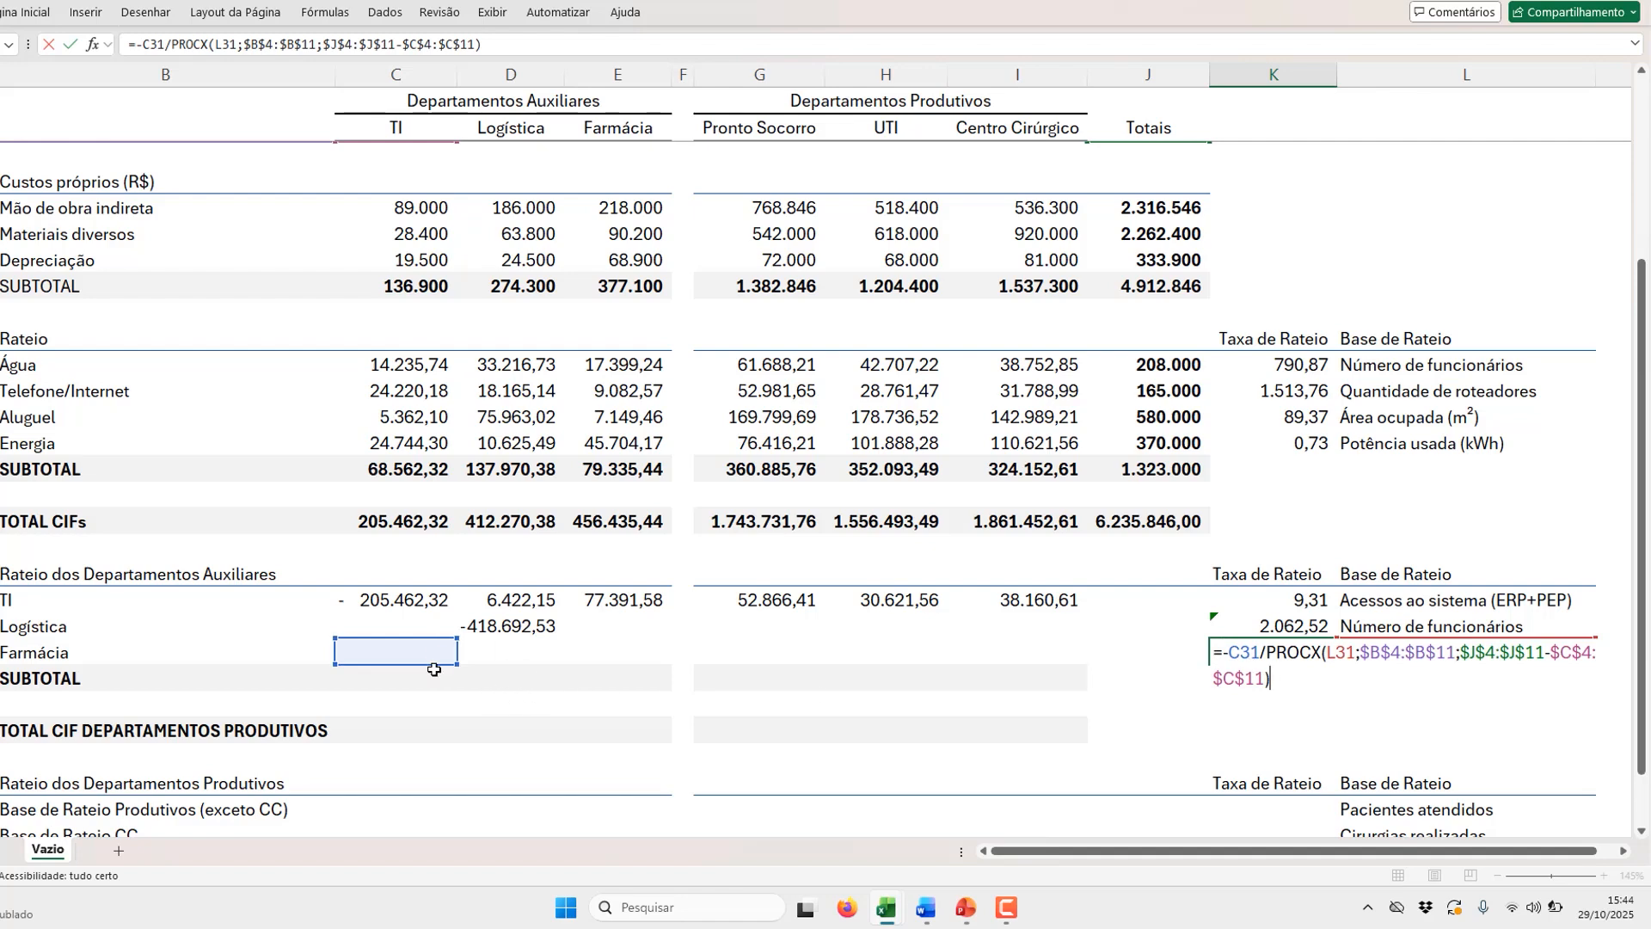
left_click_drag(435, 673, 664, 674)
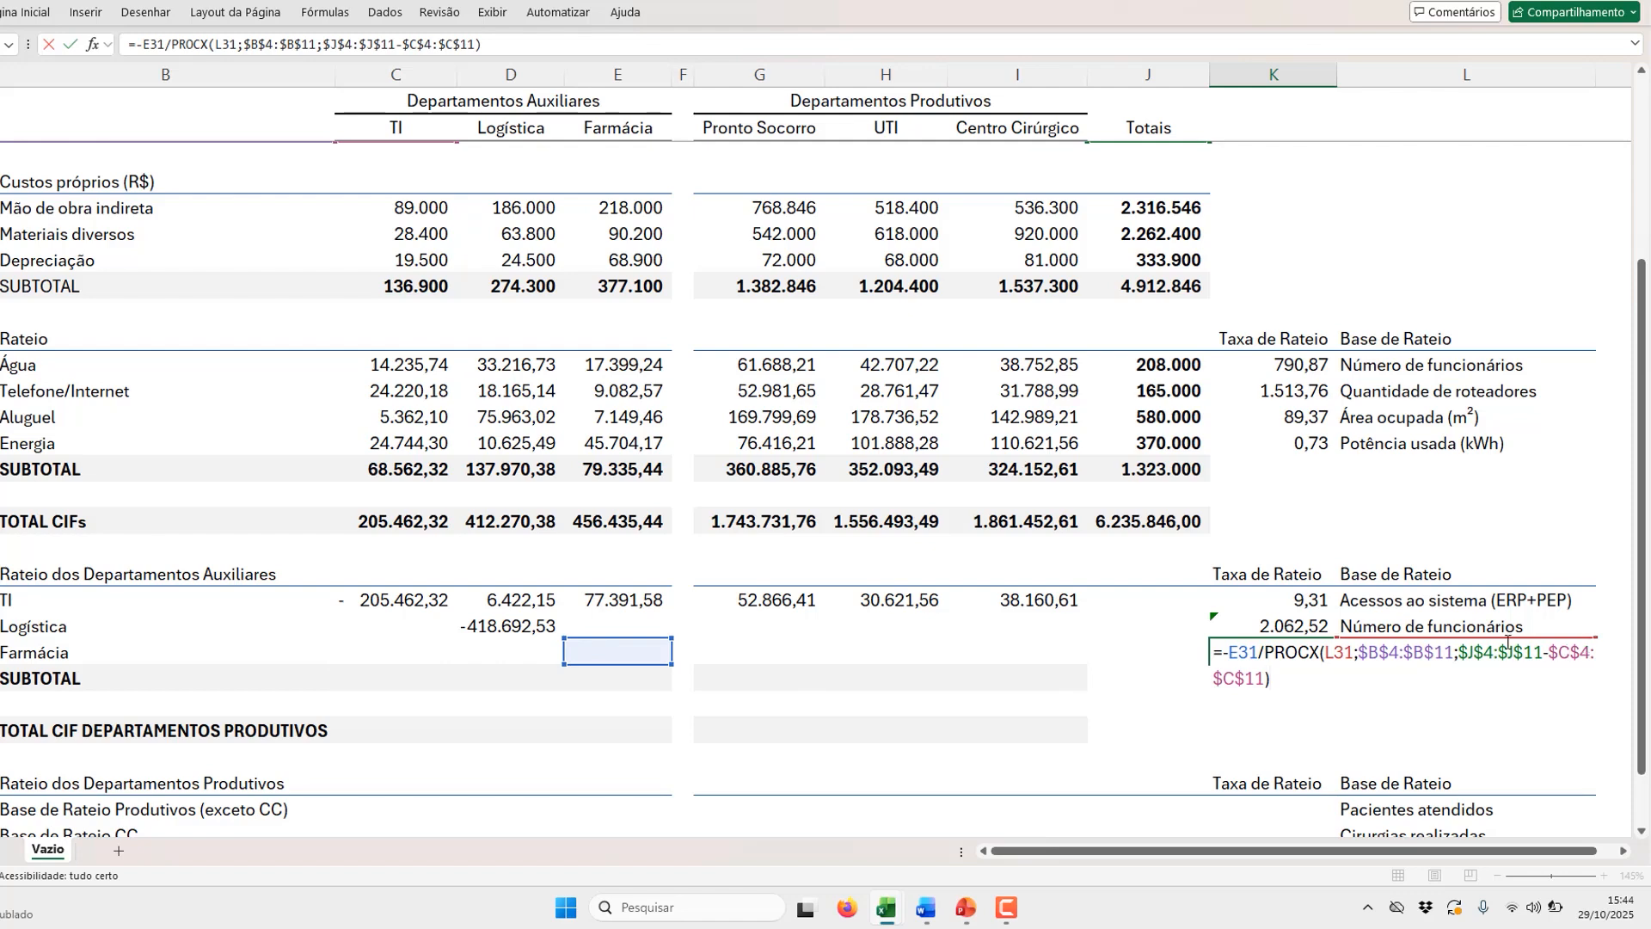
Step: Extend the K31 PROCX return array by subtracting Logística's absolute range $D$4:$D$11
left_click(1500, 651)
scroll(1290, 482, "up", 2)
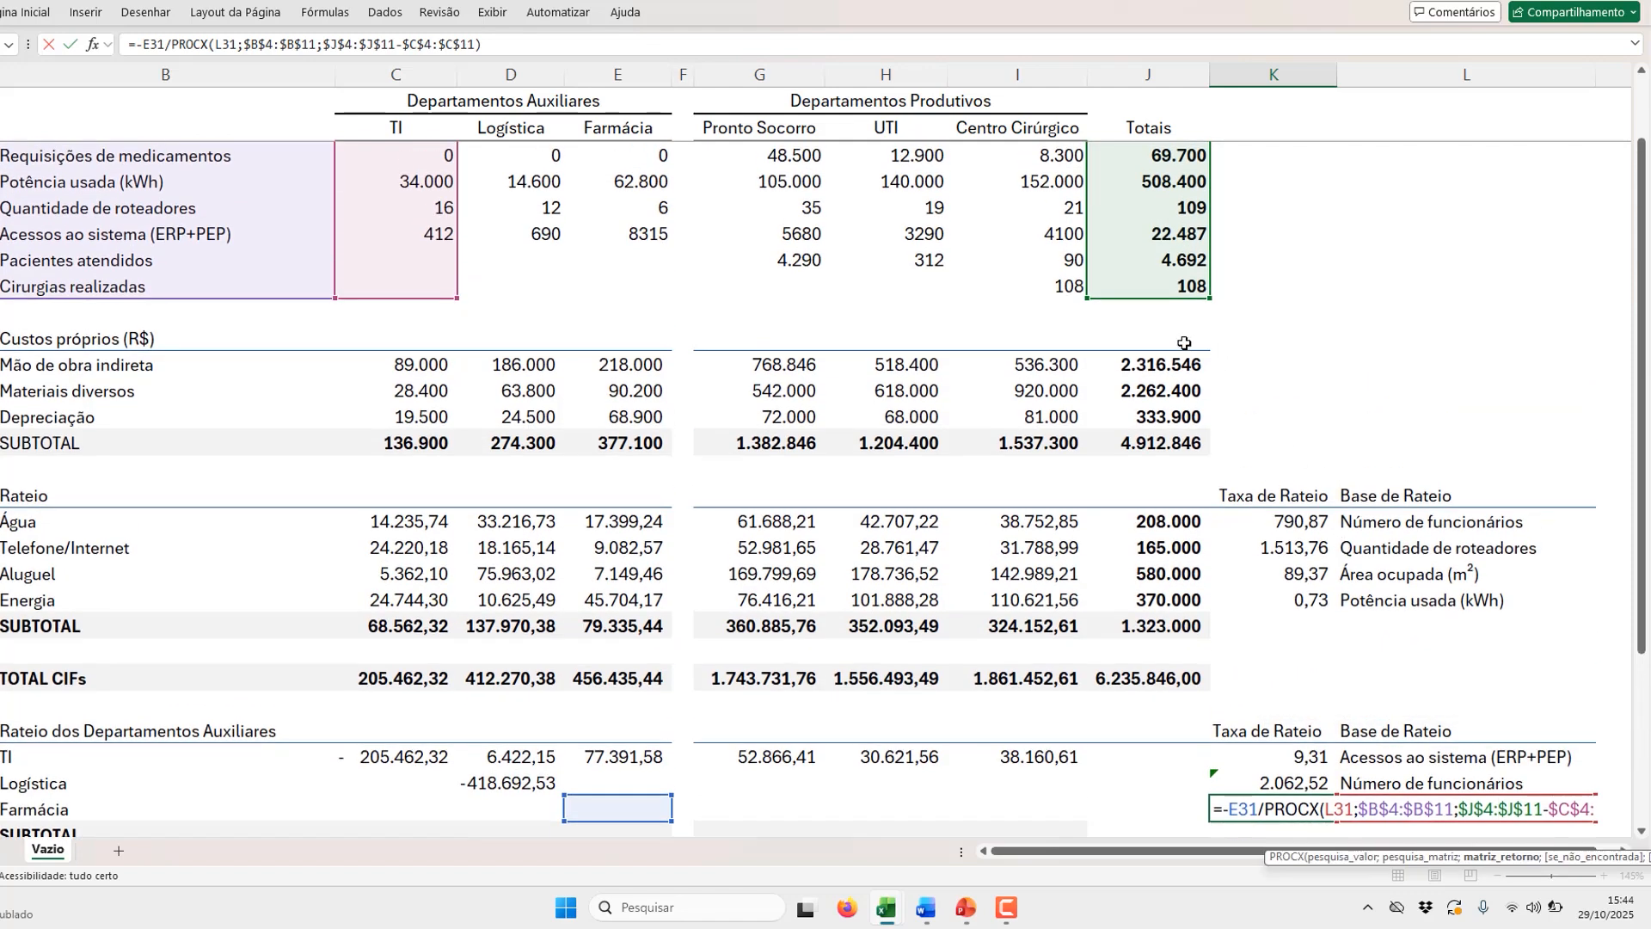
scroll(1473, 754, "down", 1)
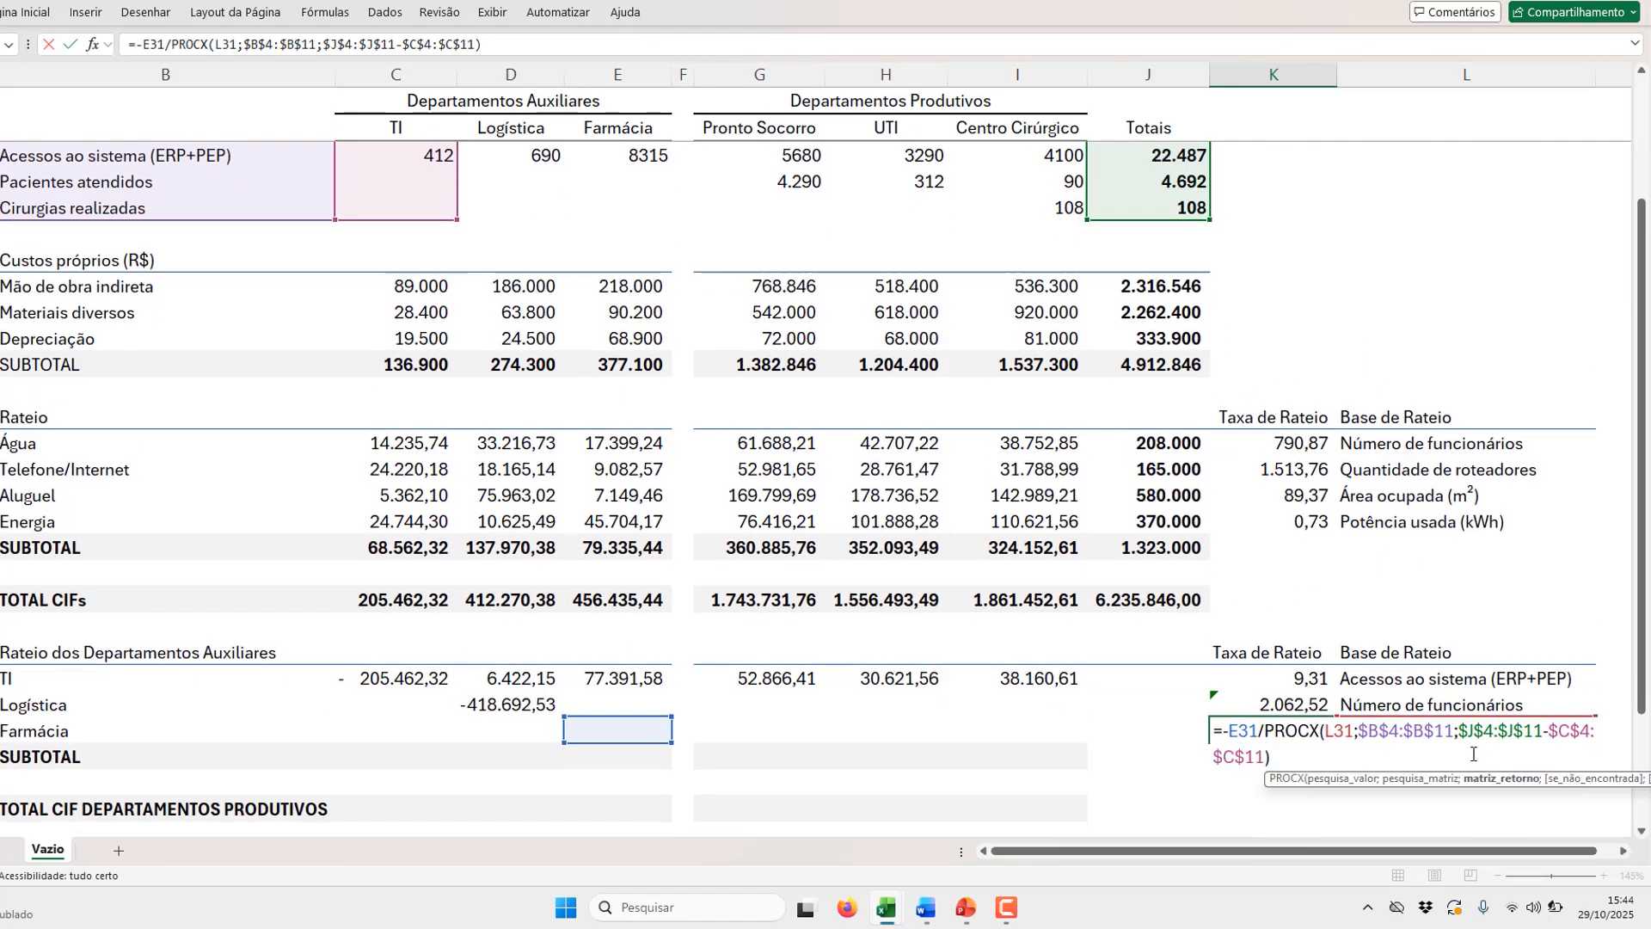
key("BackSpace")
type("-")
scroll(413, 470, "up", 2)
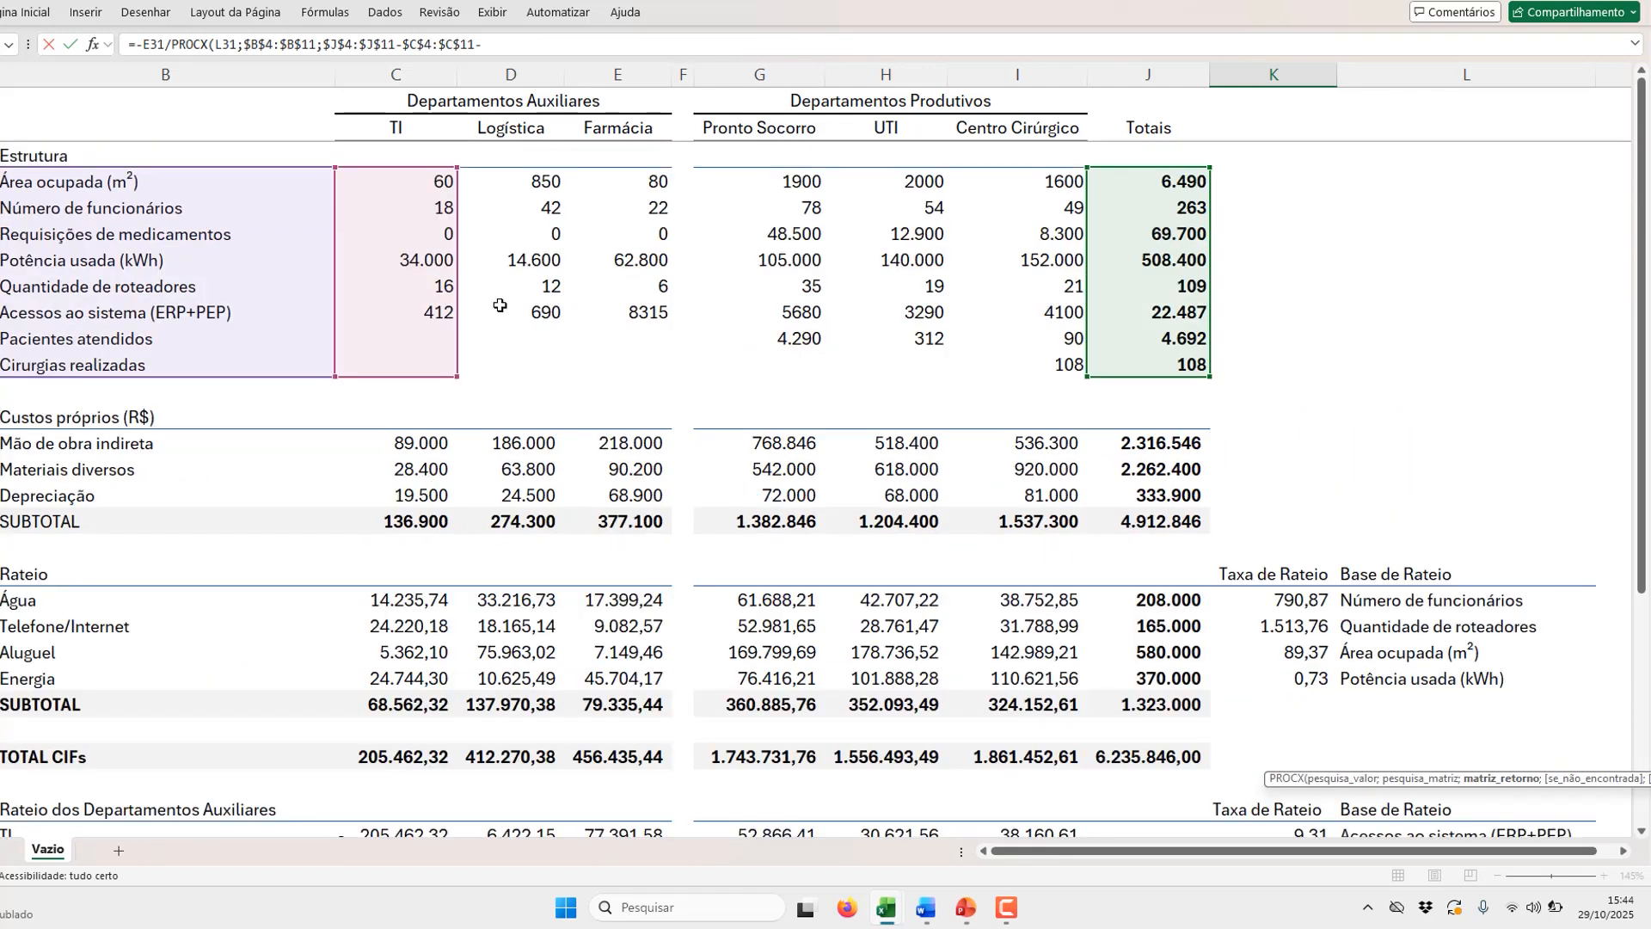
left_click_drag(539, 179, 529, 363)
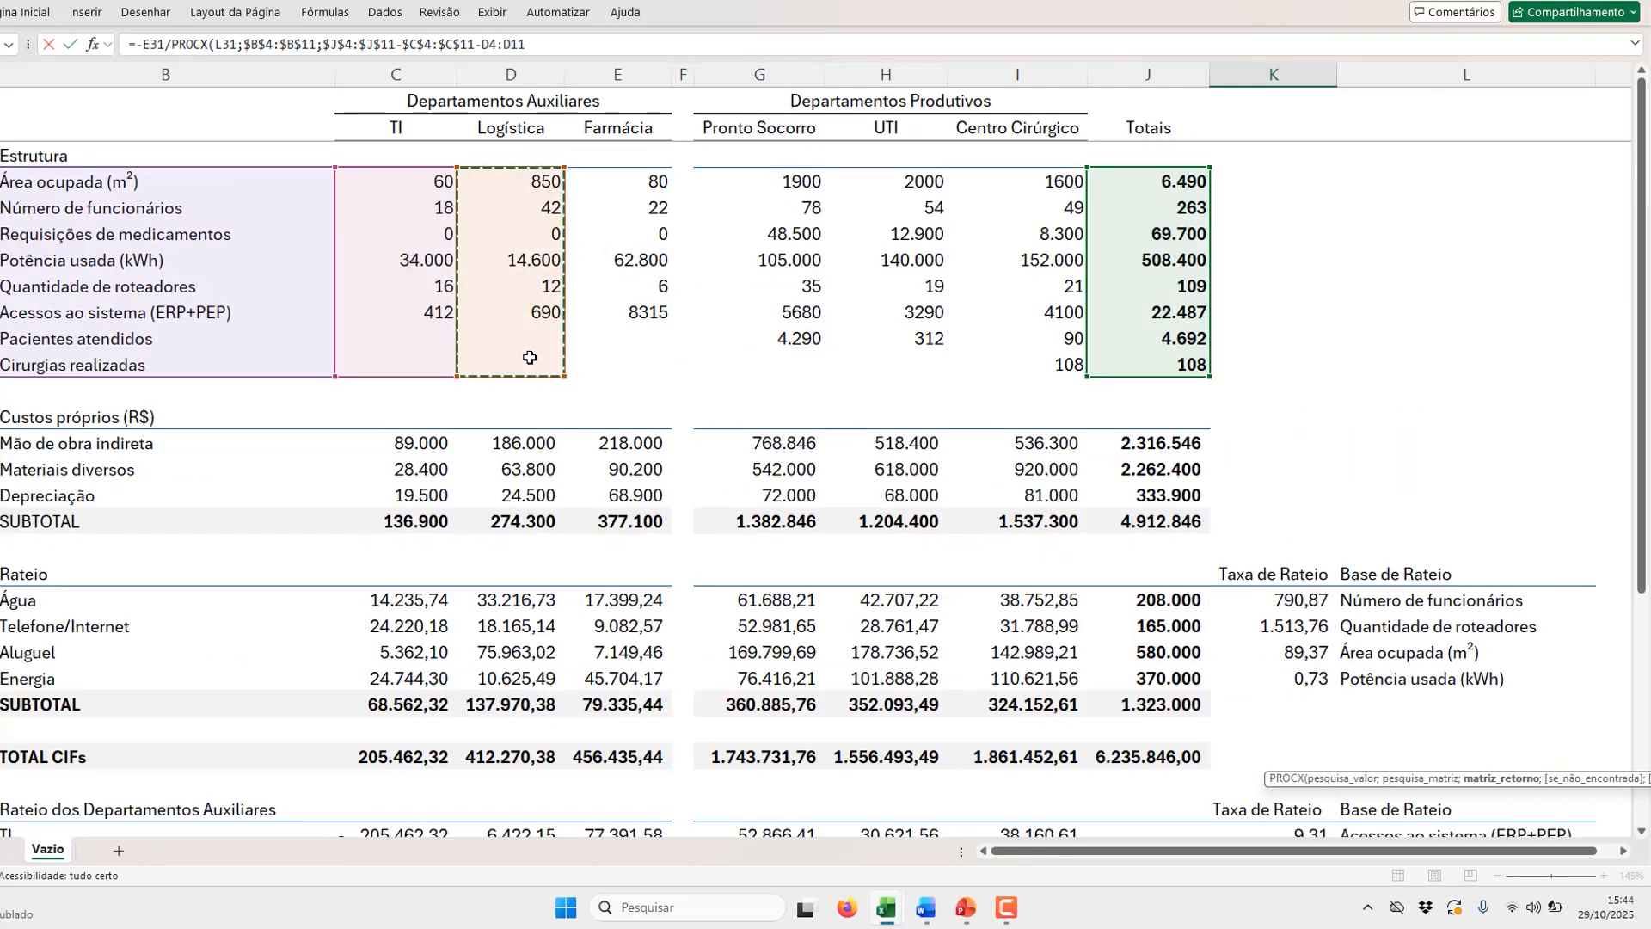
key("F4")
Step: Subtract Farmácia's absolute range $E$4:$E$11 as well and complete the K31 rate formula
type("-")
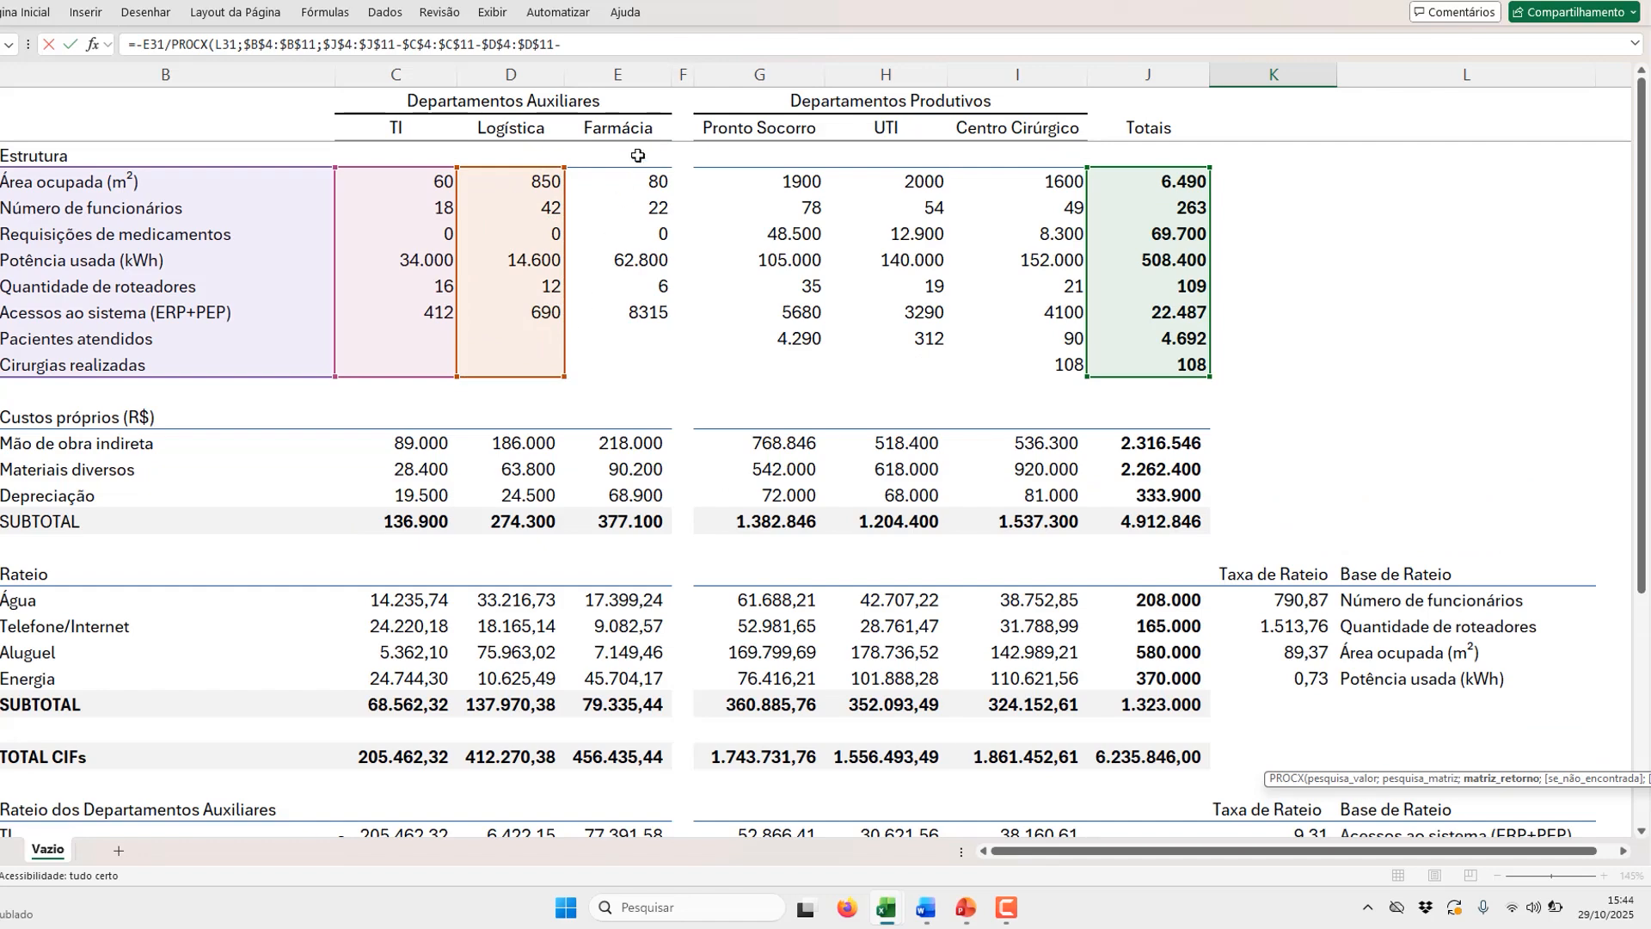
left_click_drag(651, 183, 655, 365)
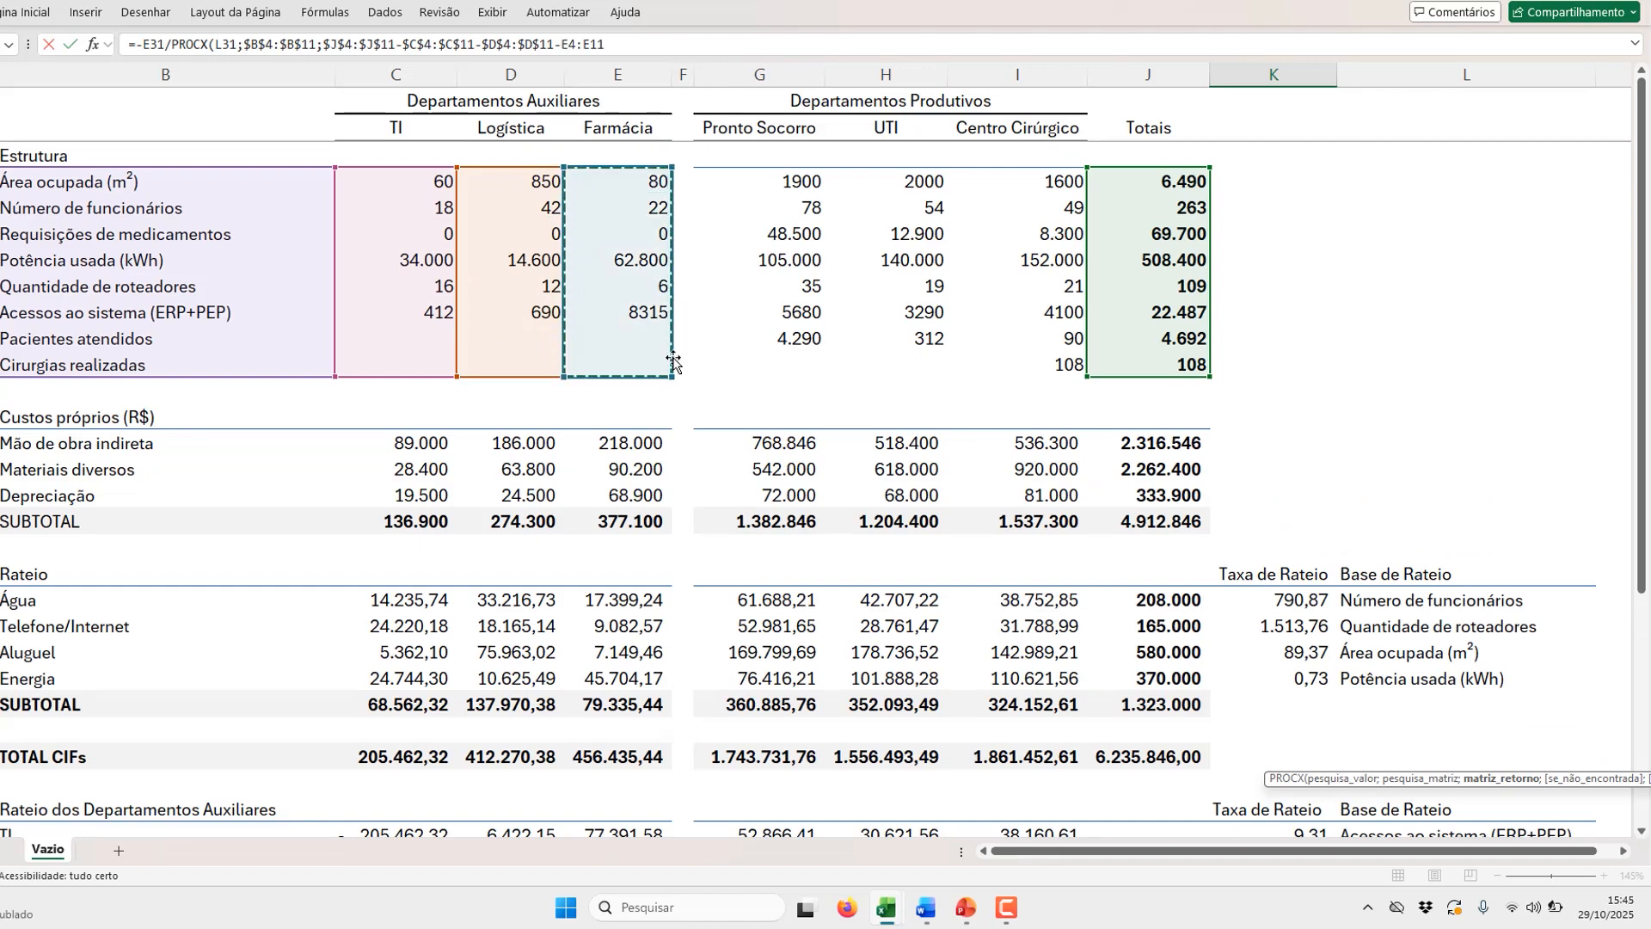
key("F4")
type(")")
key("Return")
scroll(679, 361, "down", 1)
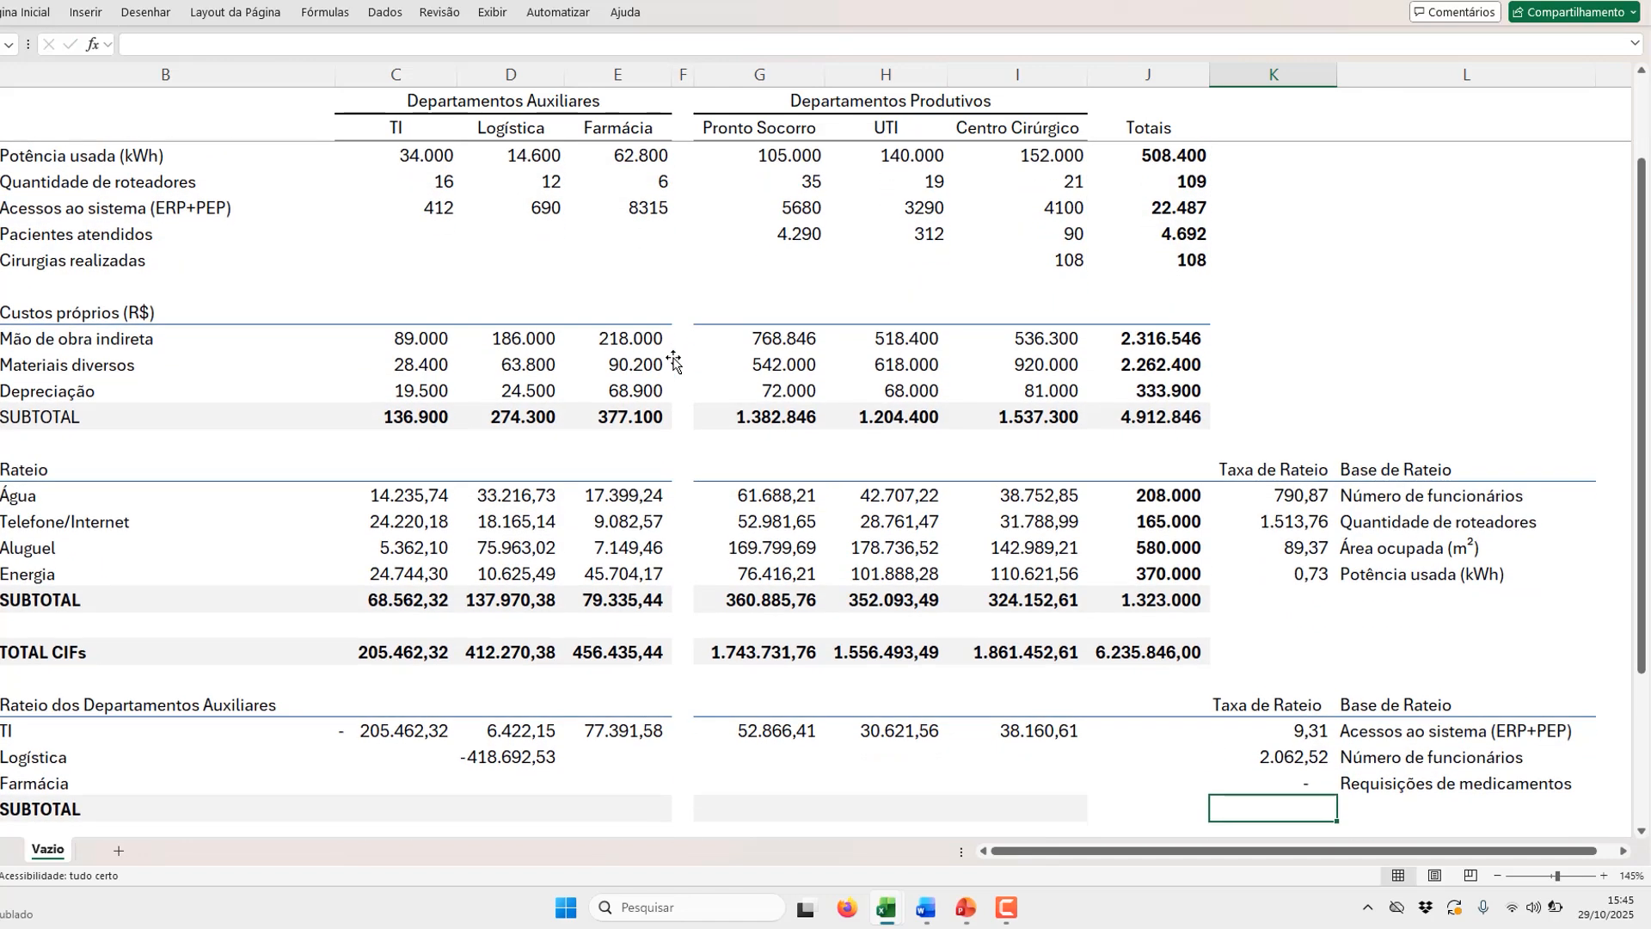
Step: Enter Farmácia's total to reallocate in E31 as -E26-E29-E30, covering its TOTAL CIFs and the TI and Logística shares
scroll(823, 632, "down", 1)
left_click(645, 707)
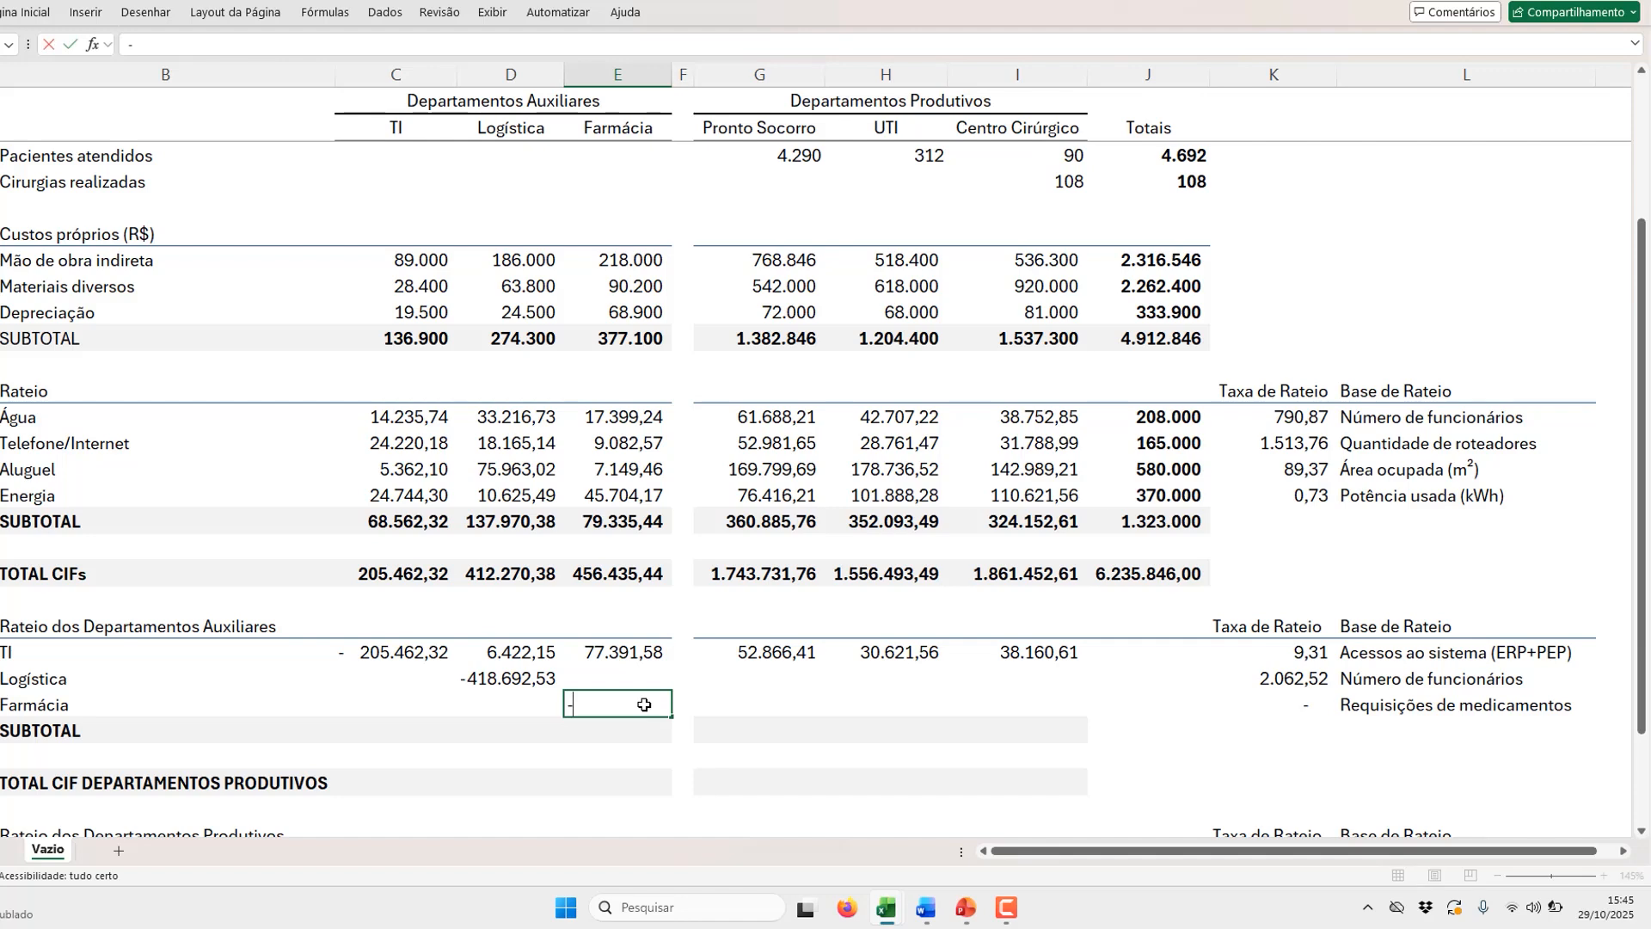
type("-")
key("Up")
key("Up")
key("Up")
key("Up")
key("Up")
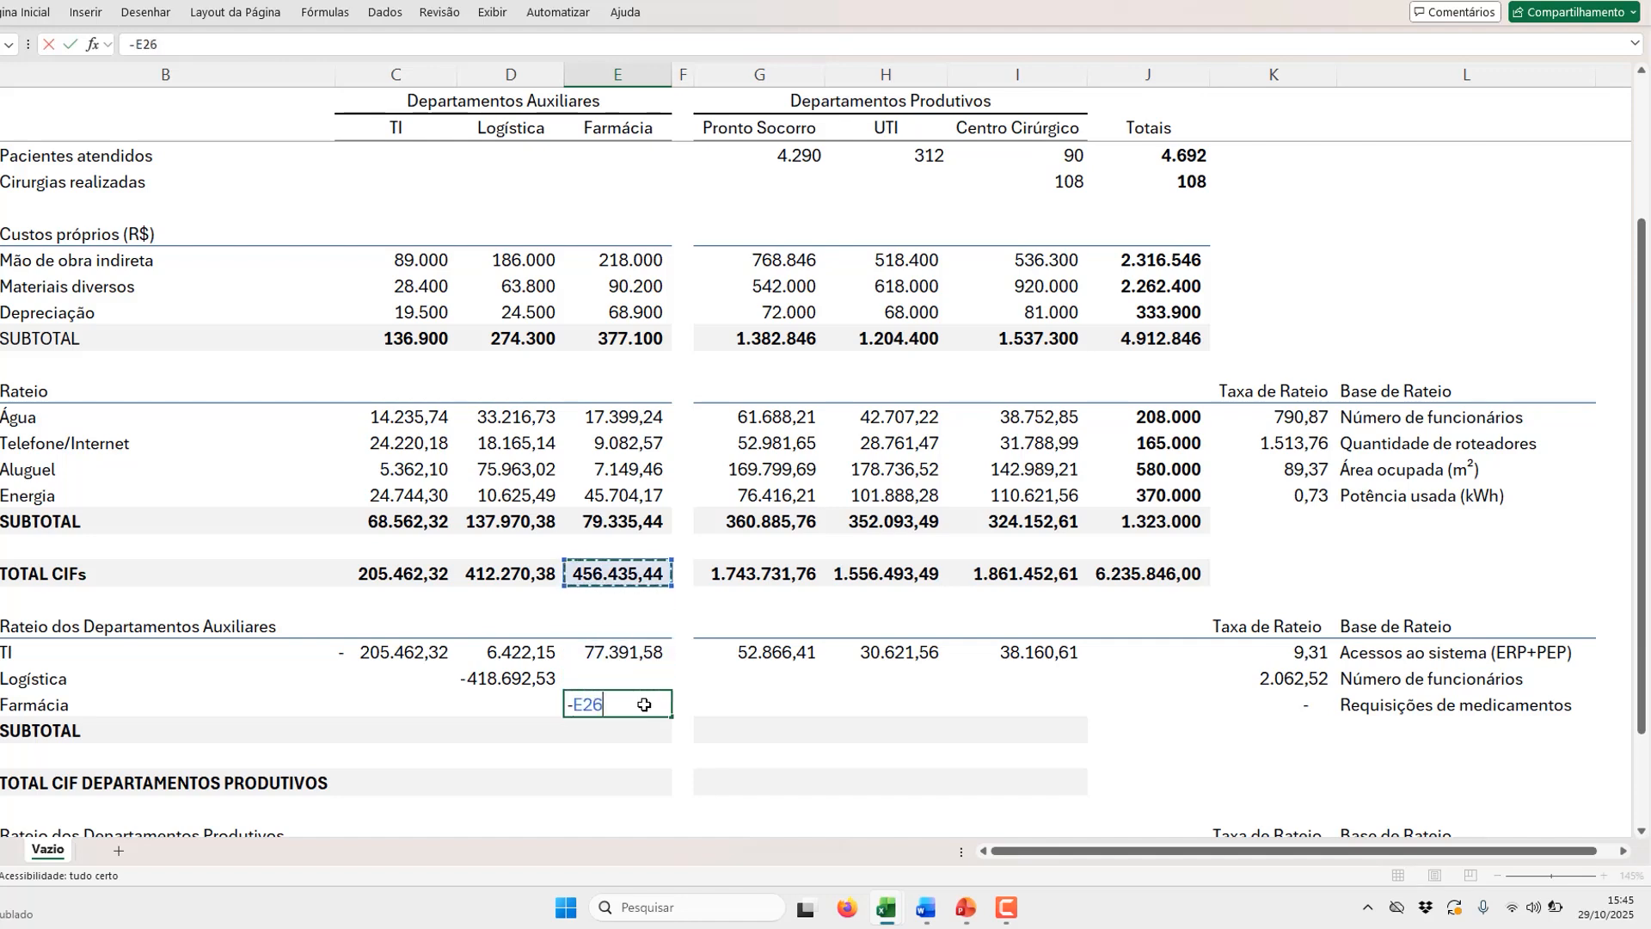
type("-")
key("Up")
key("Up")
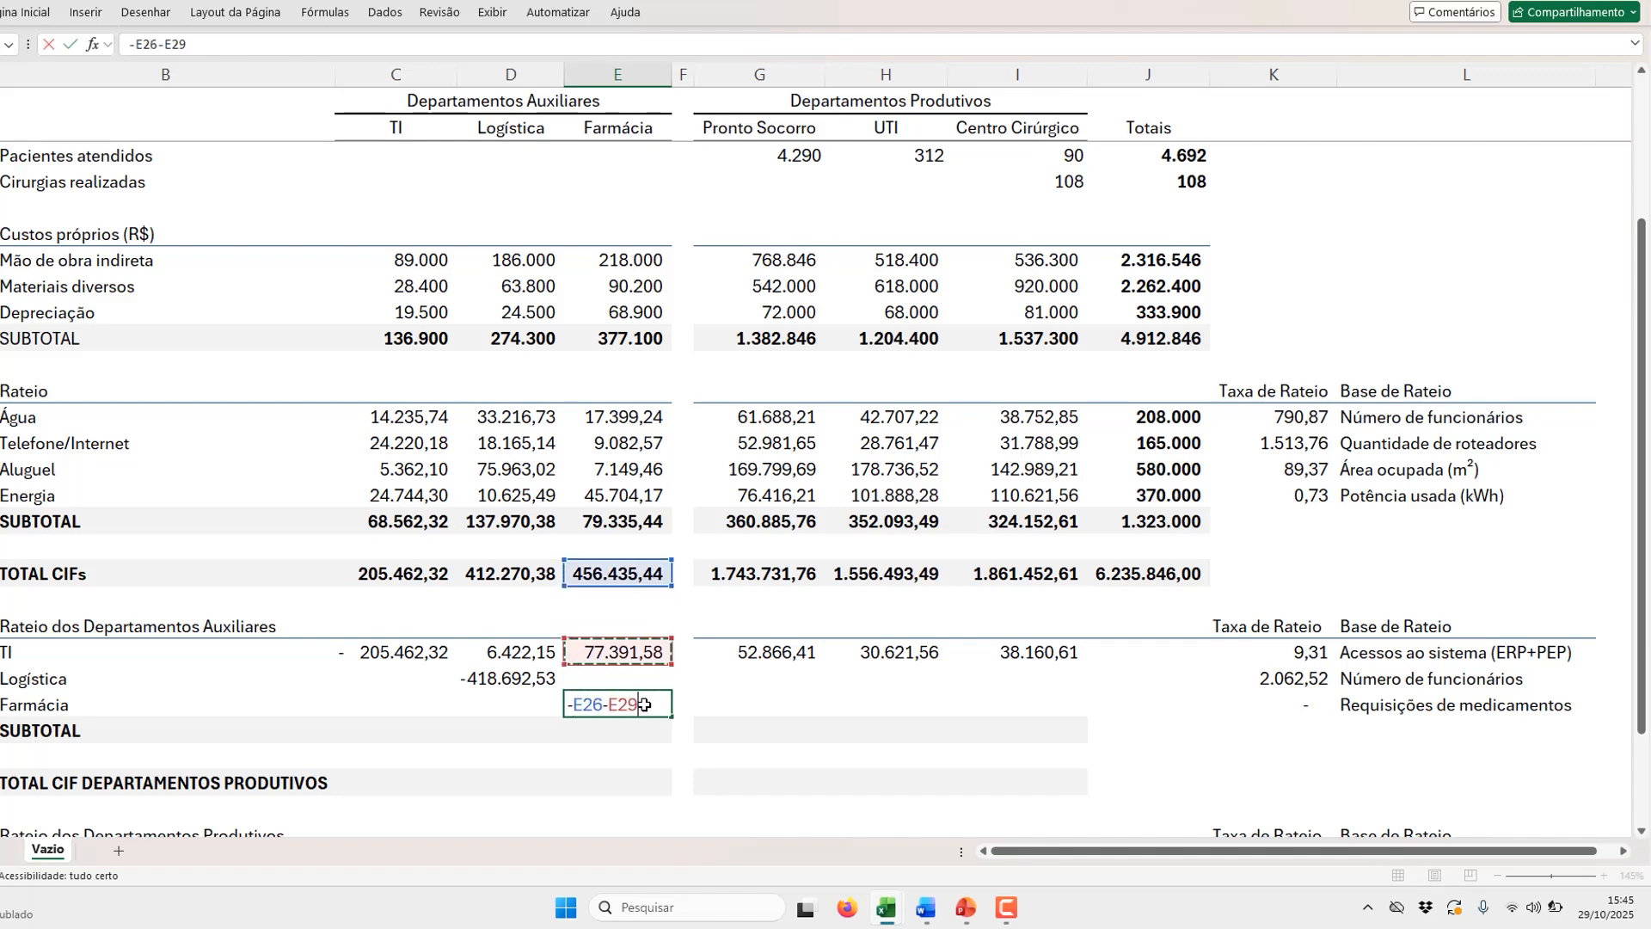
type("-")
key("Up")
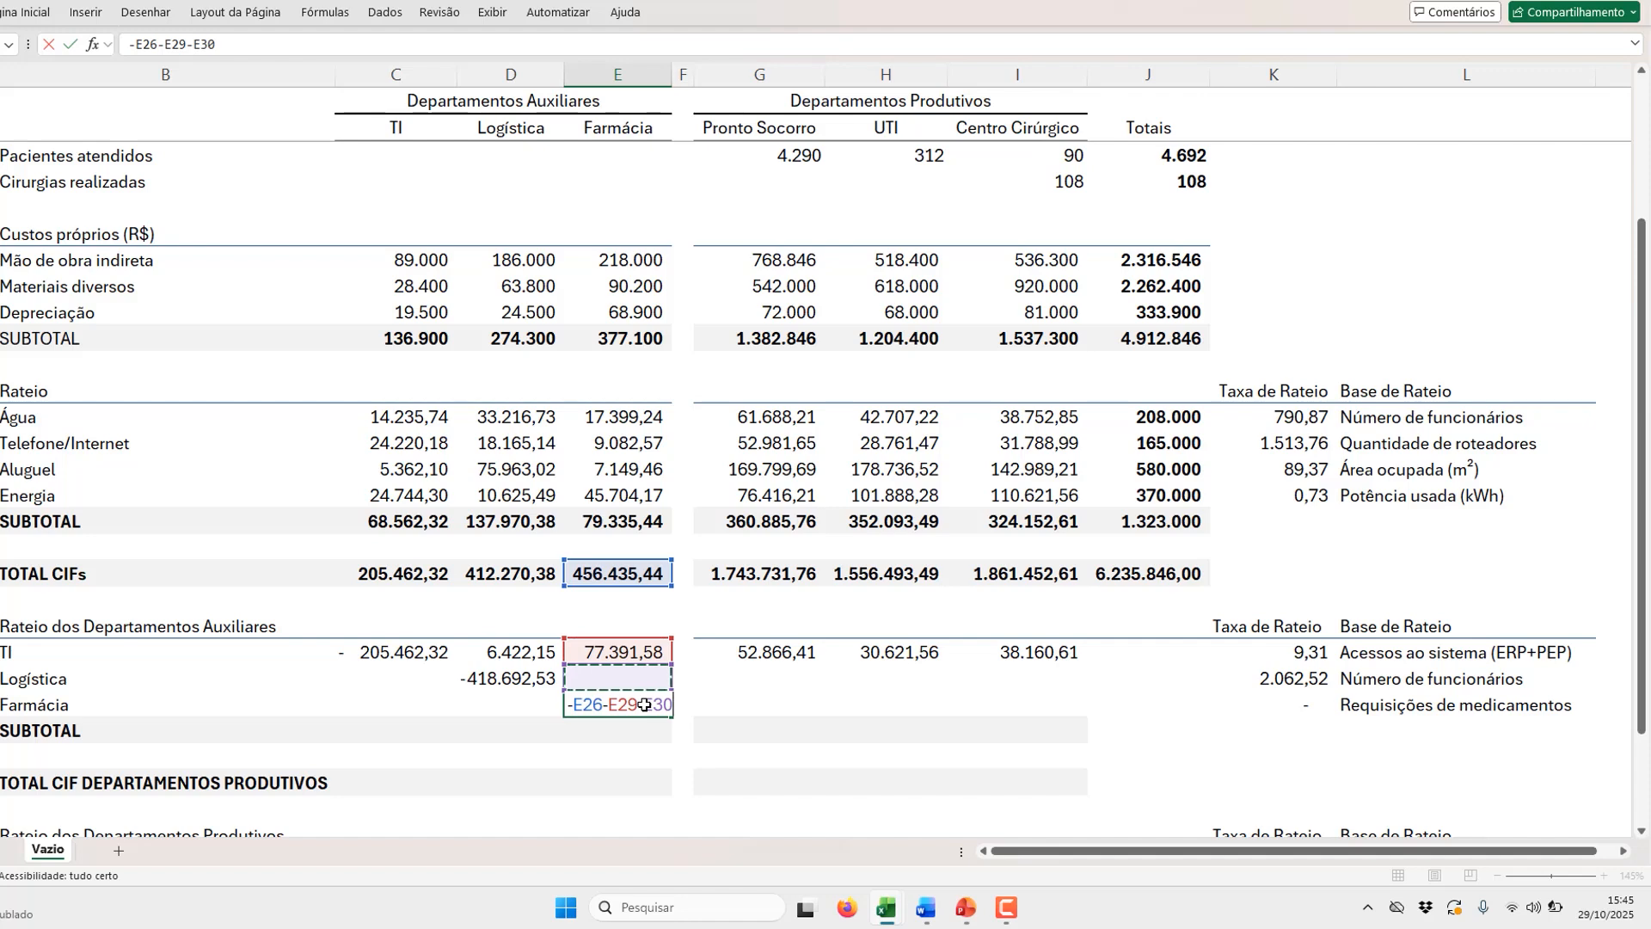
key("Return")
left_click(644, 706)
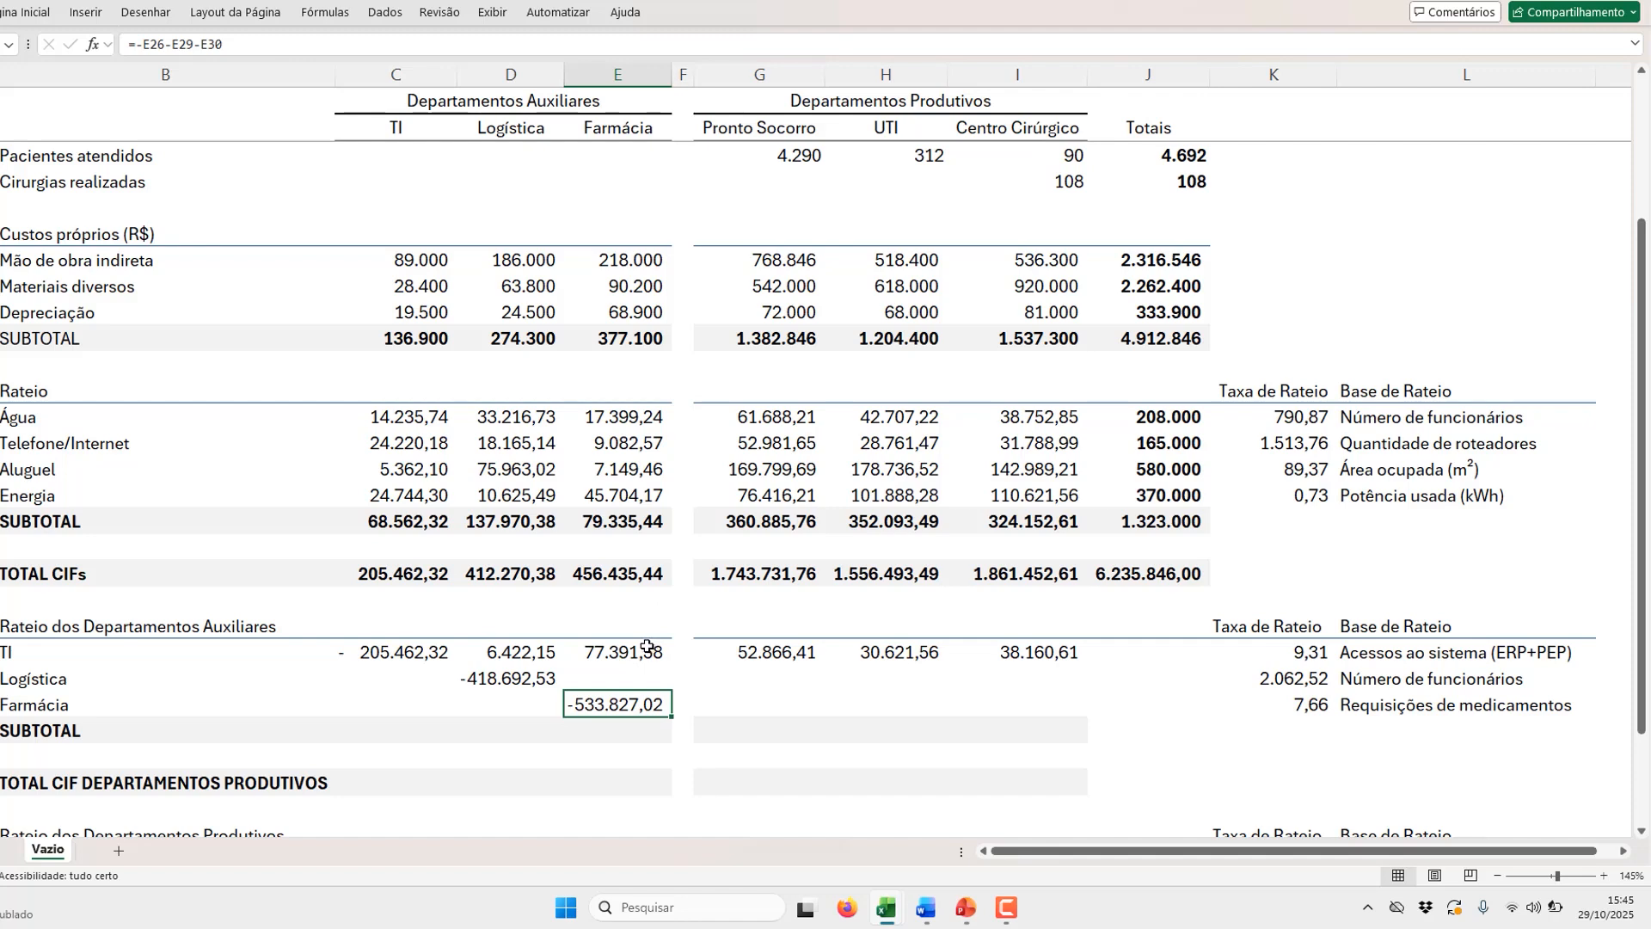
Step: Copy Farmácia's TI share formula from E29 to E30 to calculate its Logística share
left_click(641, 651)
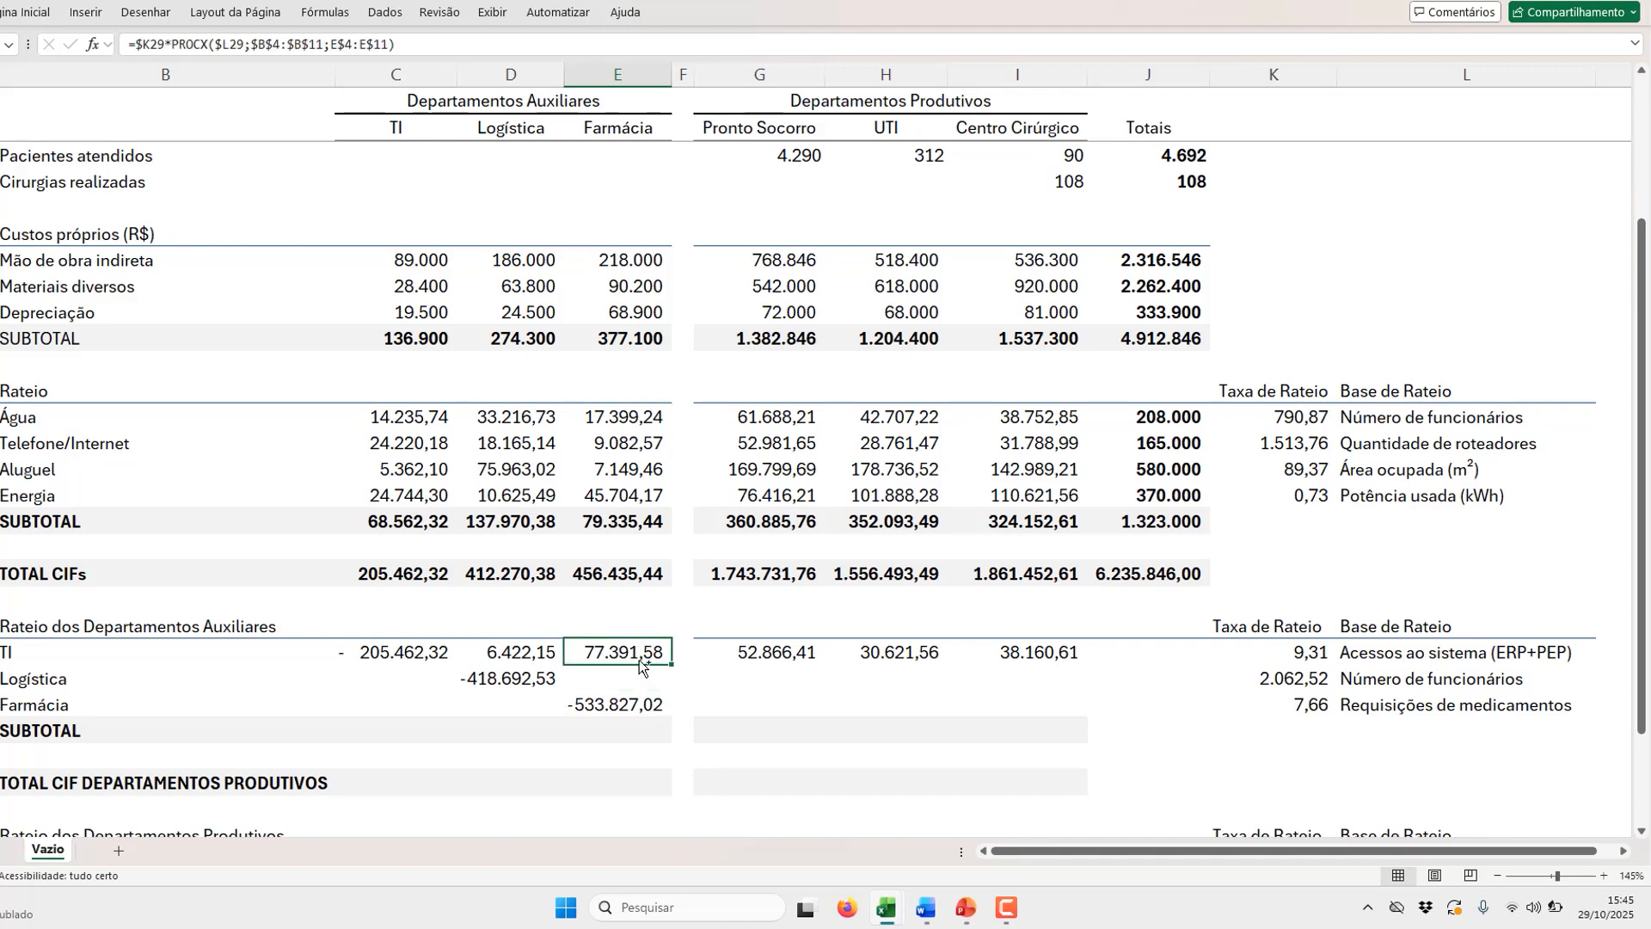
key("ctrl+c")
left_click(636, 681)
key("ctrl+v")
Step: Fill the TI share formulas of G29:I29 down through the Logística and Farmácia rows for the three productive departments
left_click_drag(781, 653, 1066, 706)
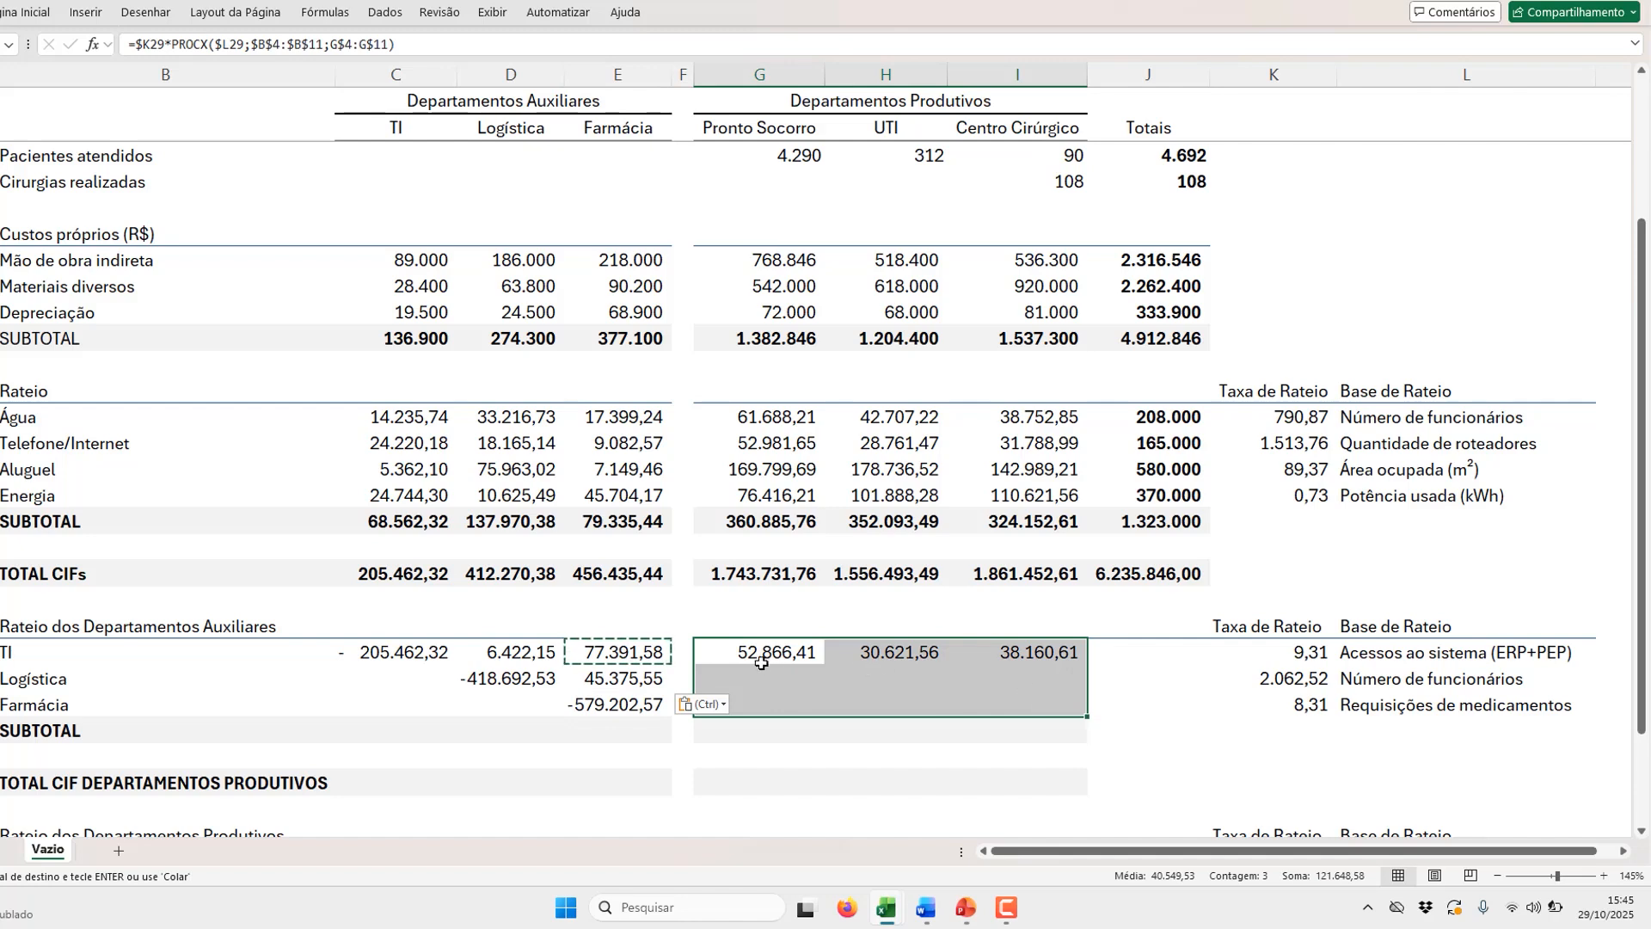
left_click_drag(764, 655, 1092, 715)
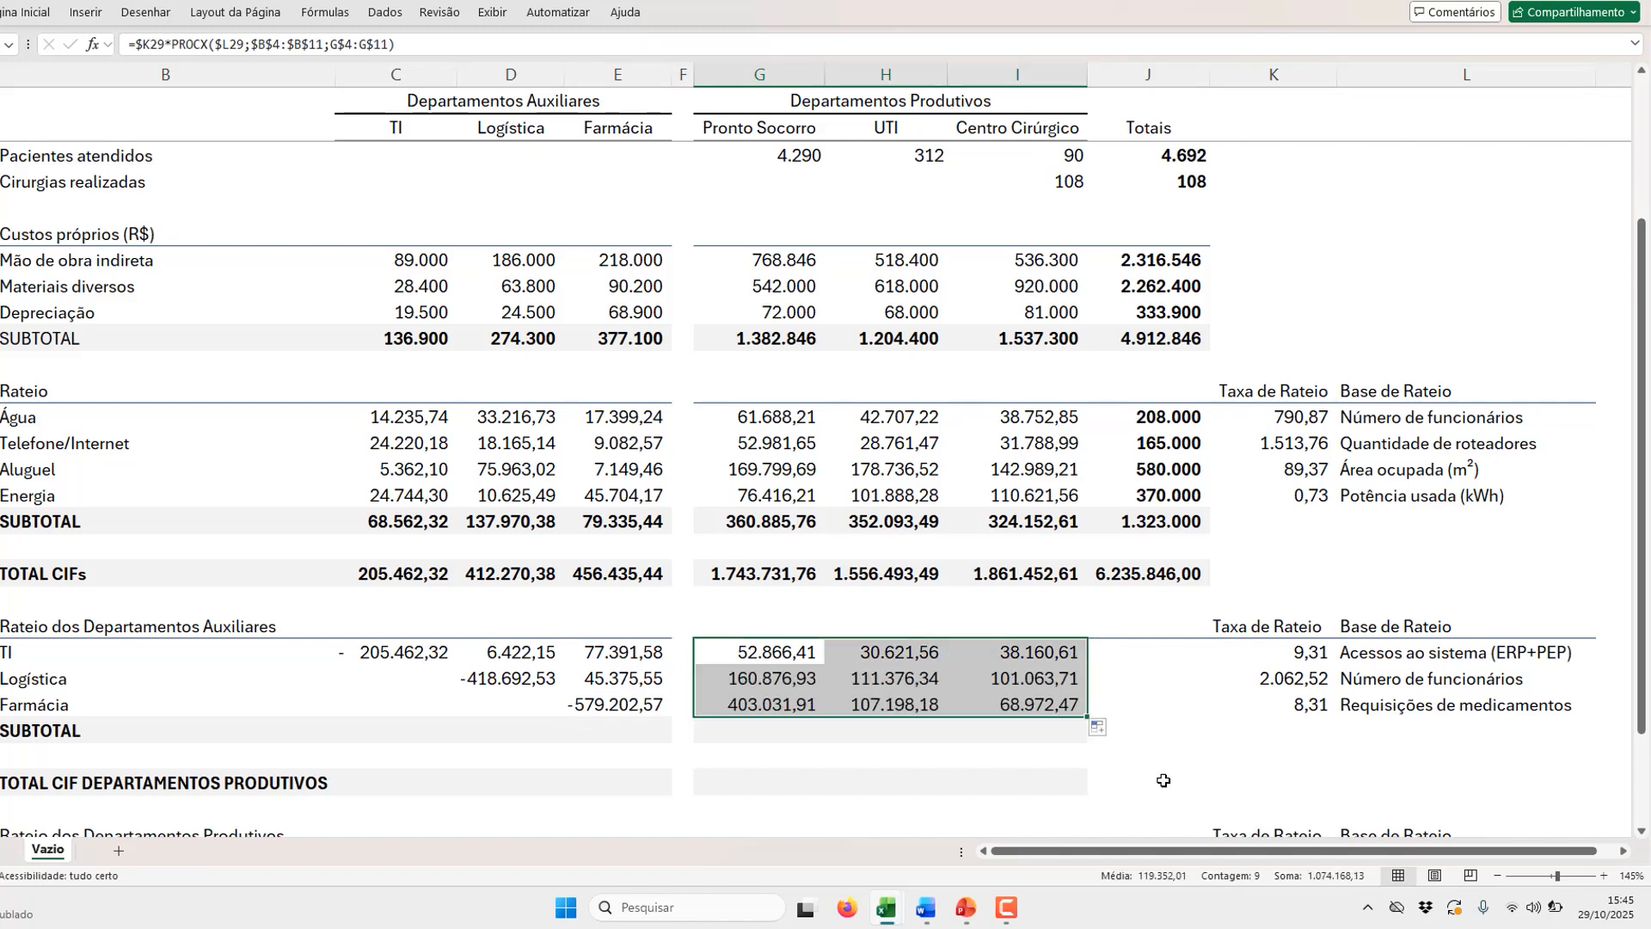
left_click(950, 791)
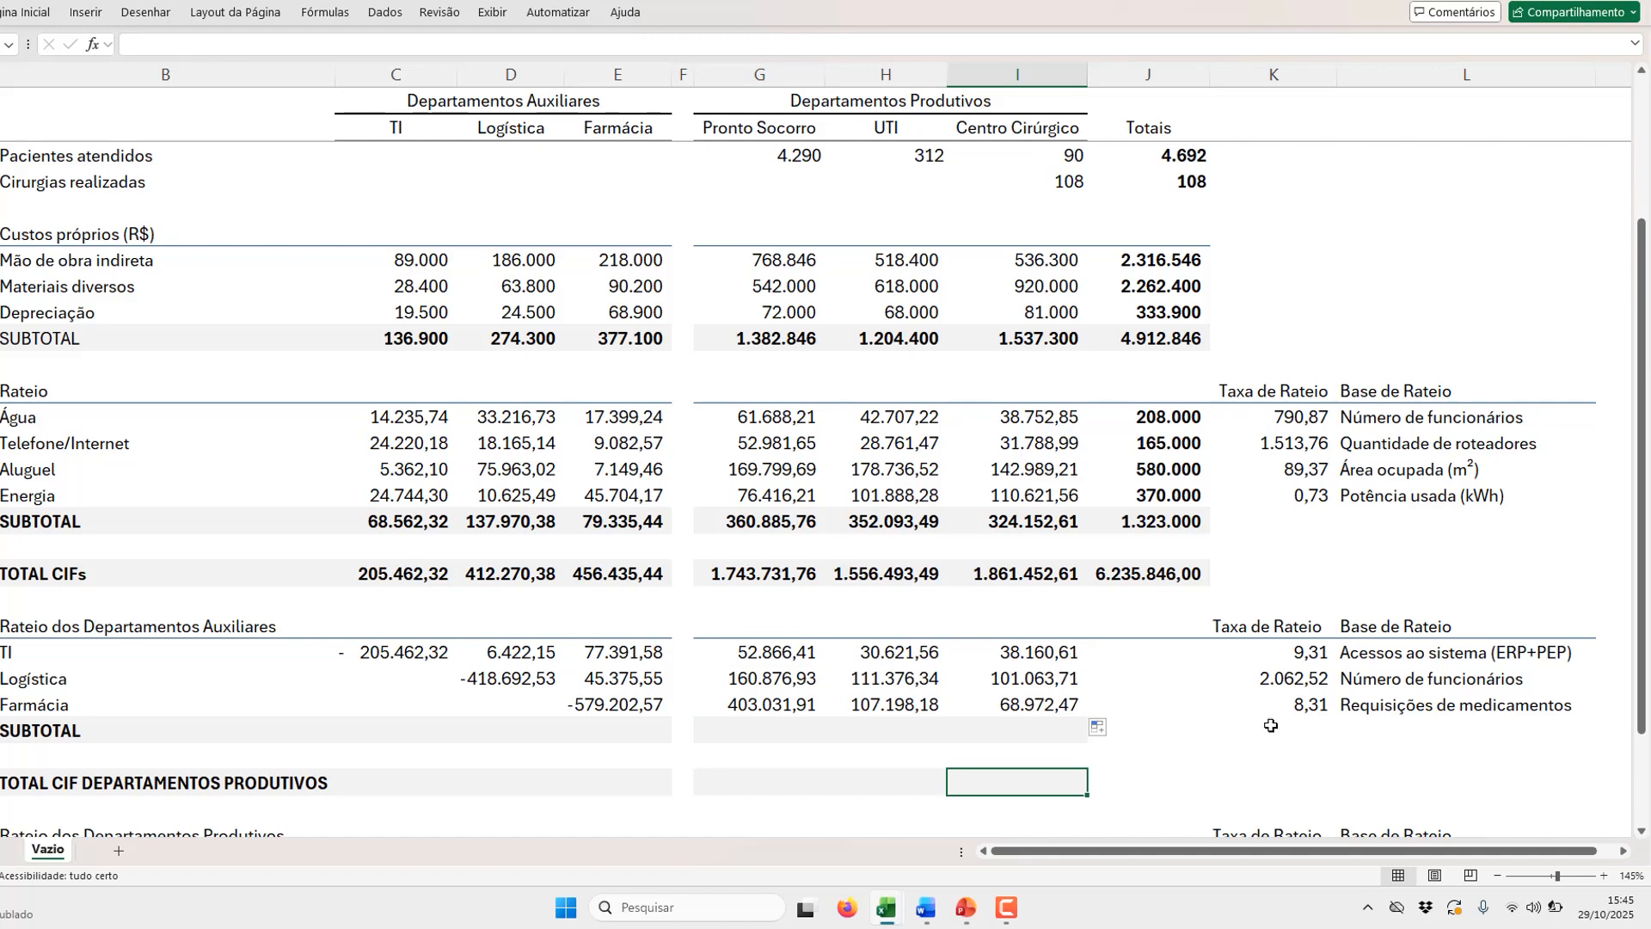
Step: Try "Quantidade de roteadores" as Logística's allocation base in L30, and undo the change
left_click(1503, 684)
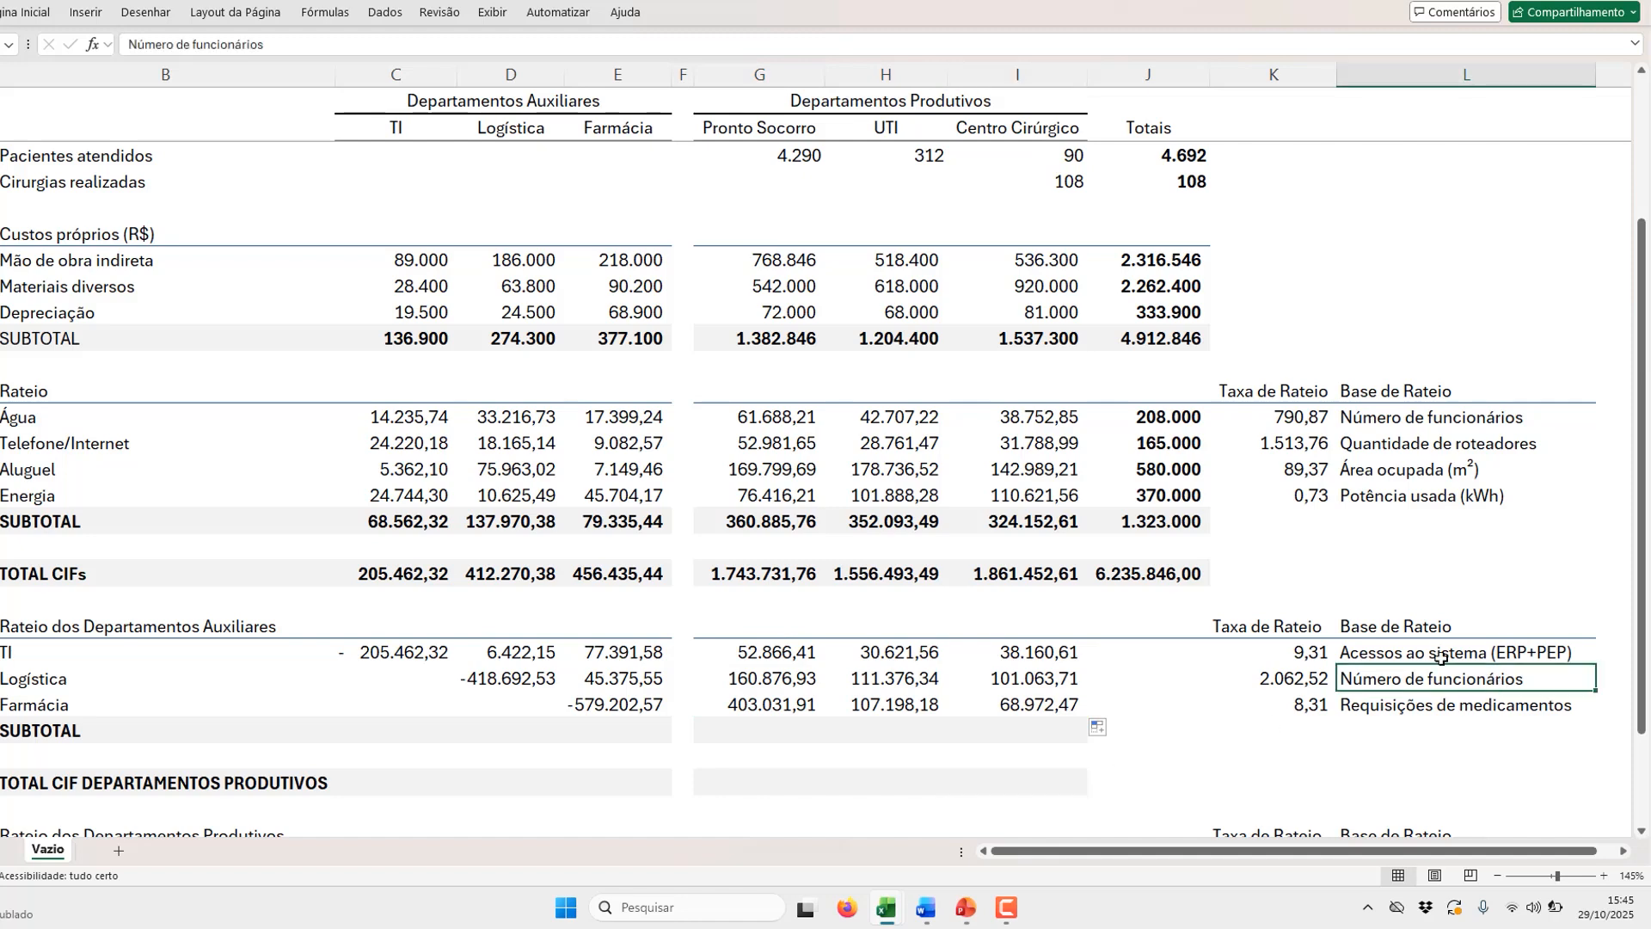
type("Quantidade de r")
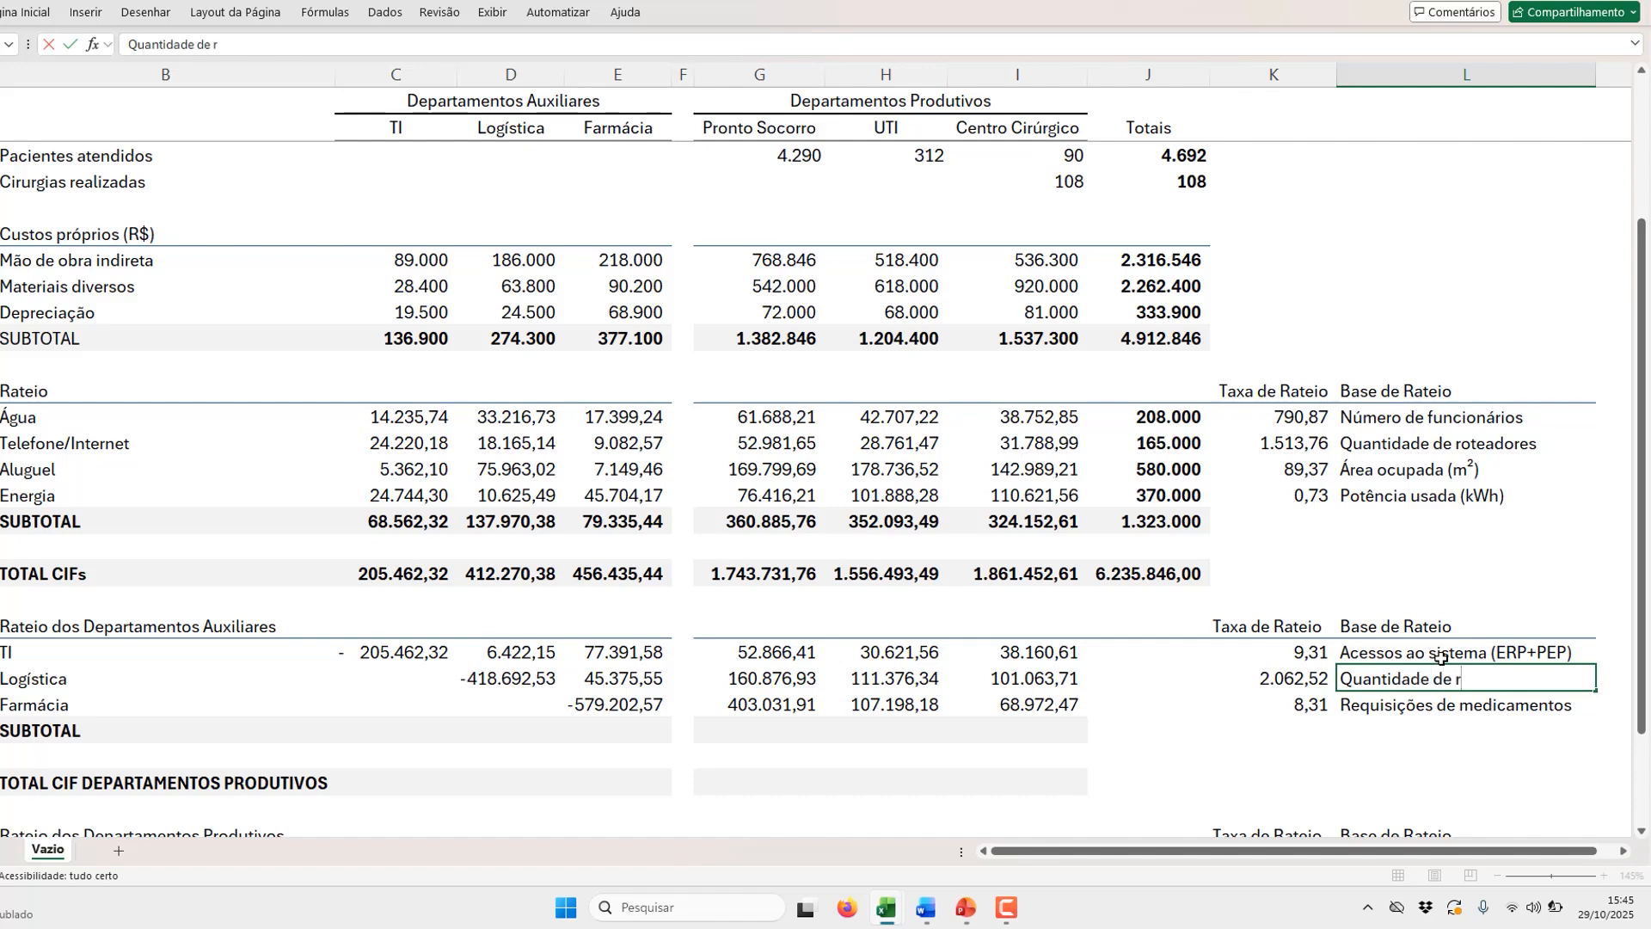
type("oteadores")
key("Return")
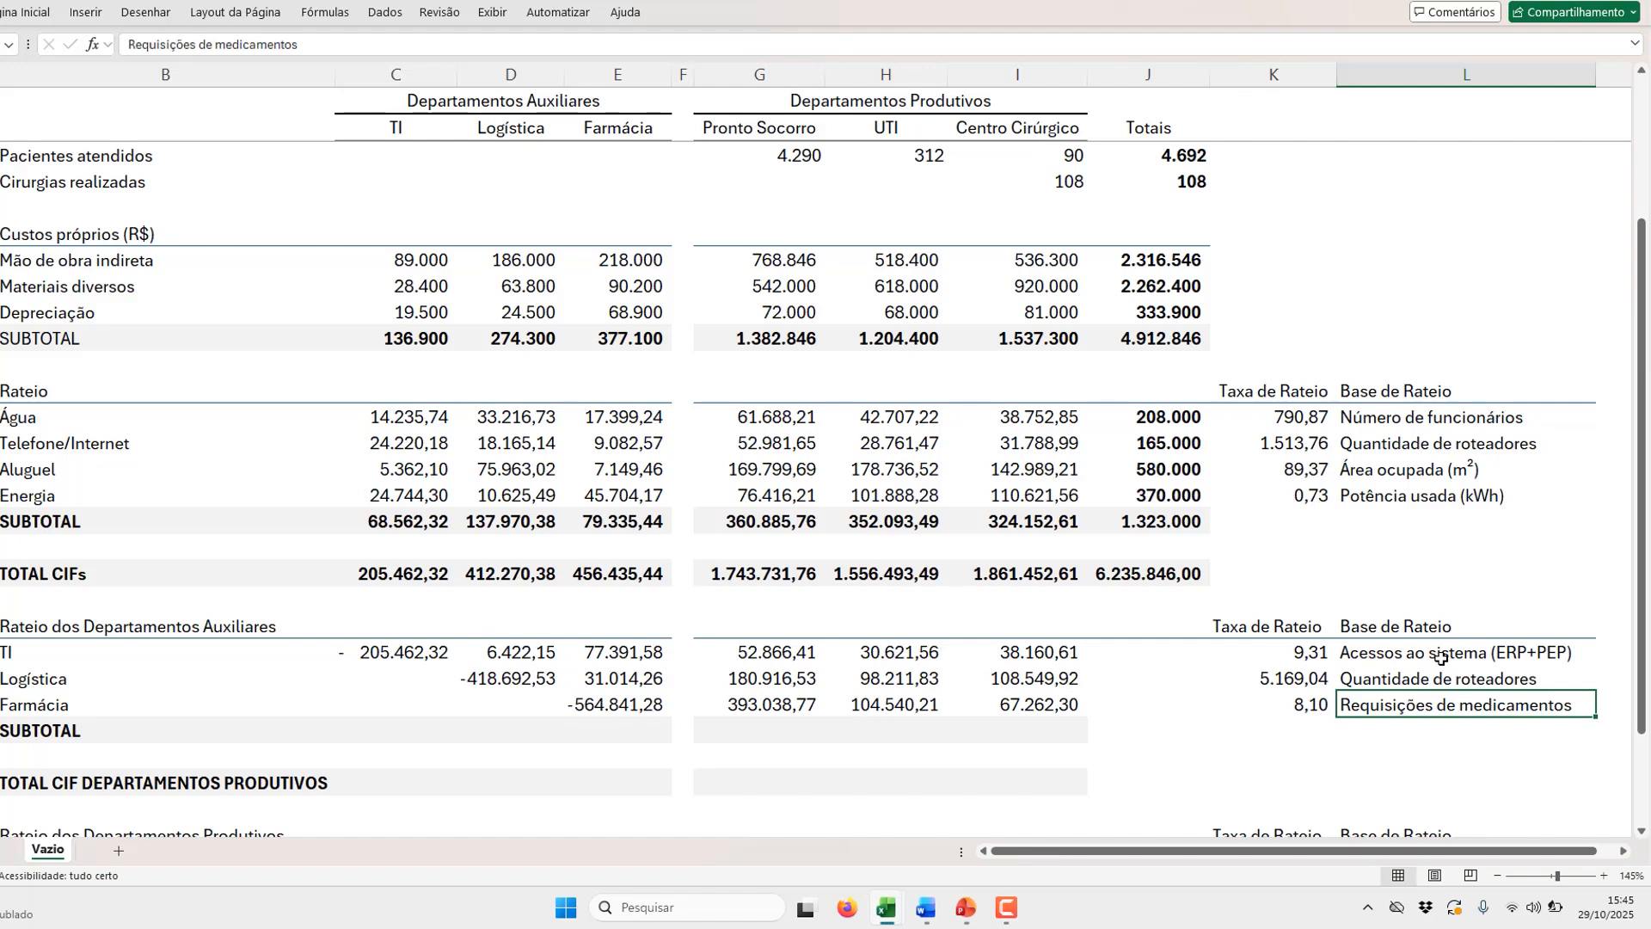
key("ctrl+z")
Step: Sum Pronto Socorro's reallocated auxiliary costs in the SUBTOTAL cell G32 with =SOMA(G29:G31)
key("Left")
key("Left")
key("Left")
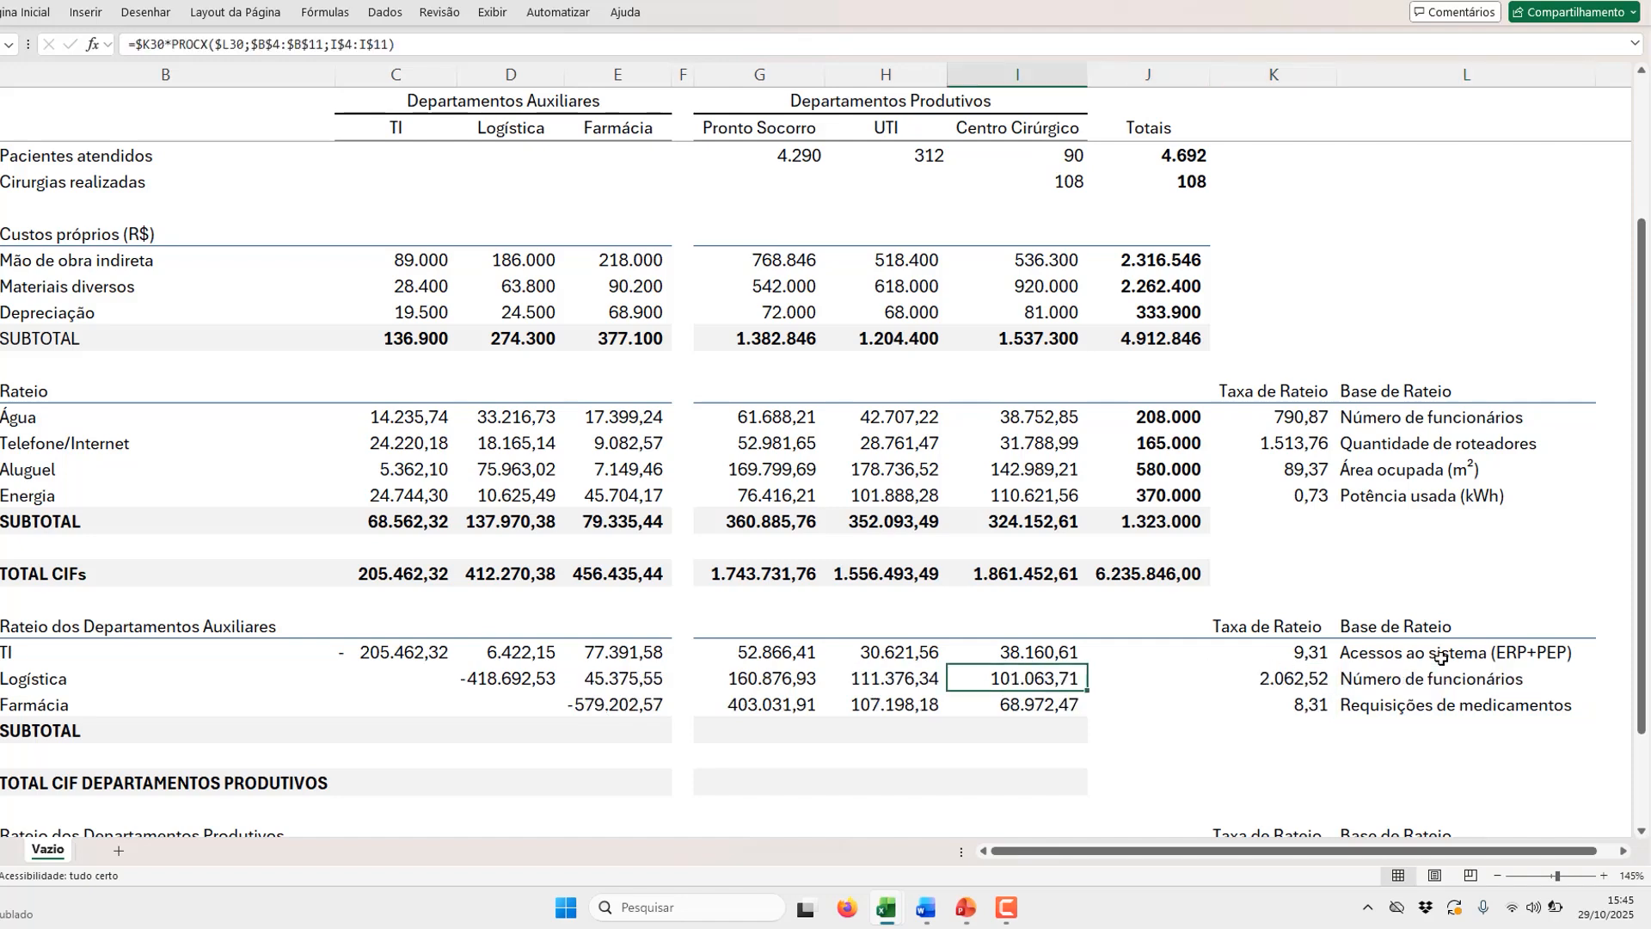
key("Down")
key("Down")
key("Left")
key("Left")
key("Left")
key("Right")
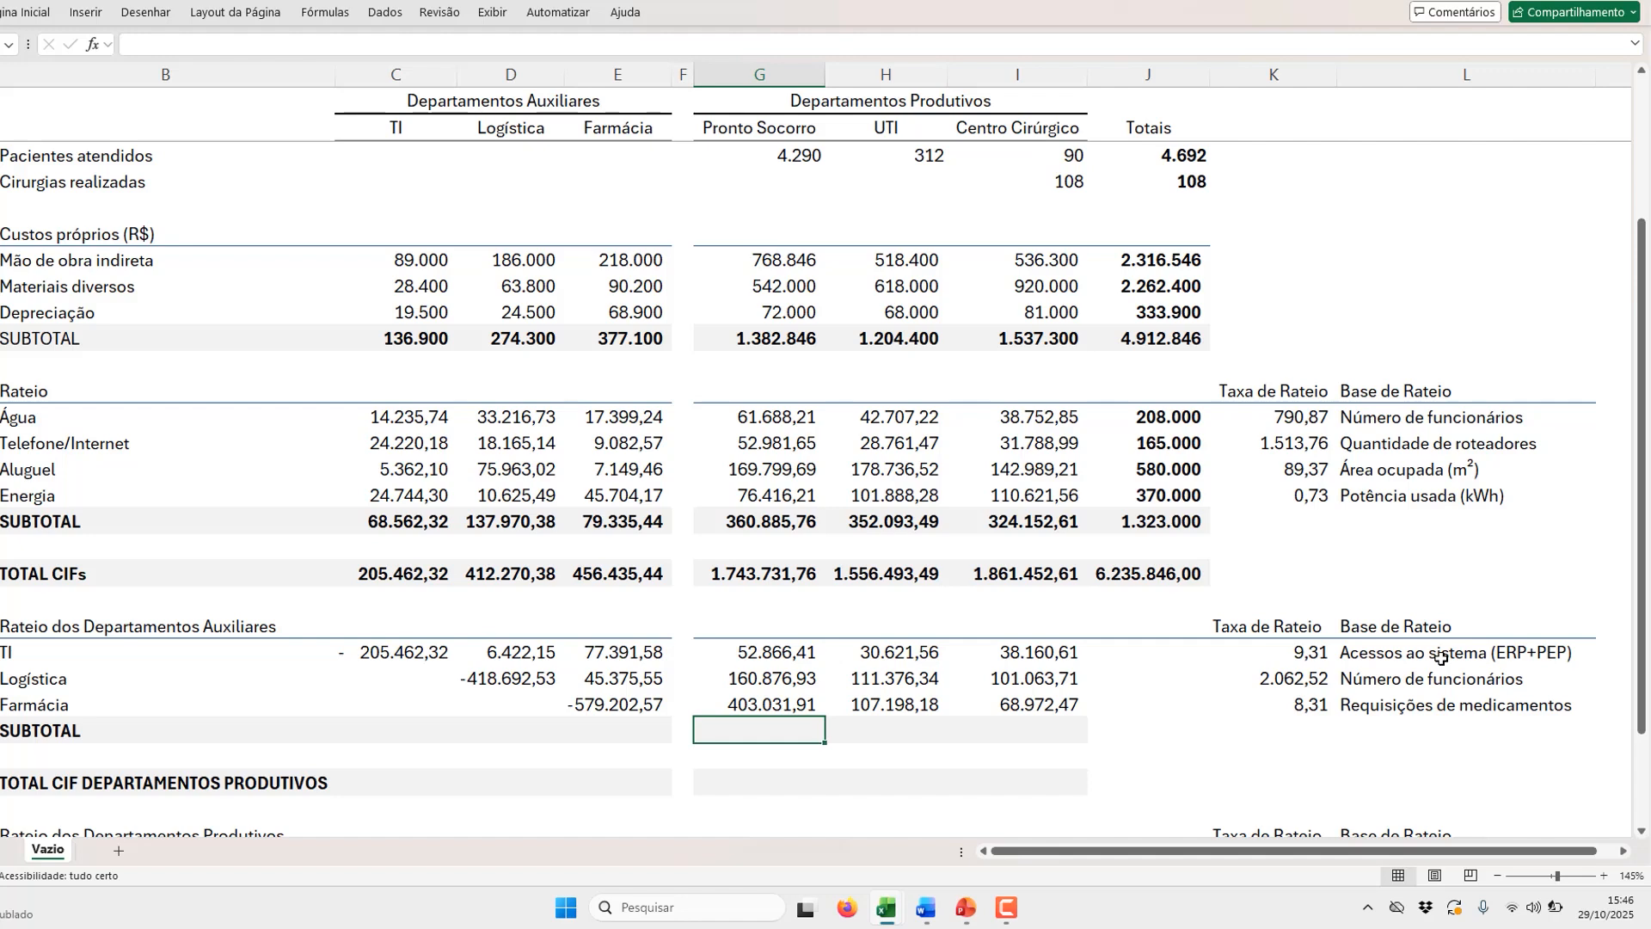
key("alt+equal")
key("Return")
key("Up")
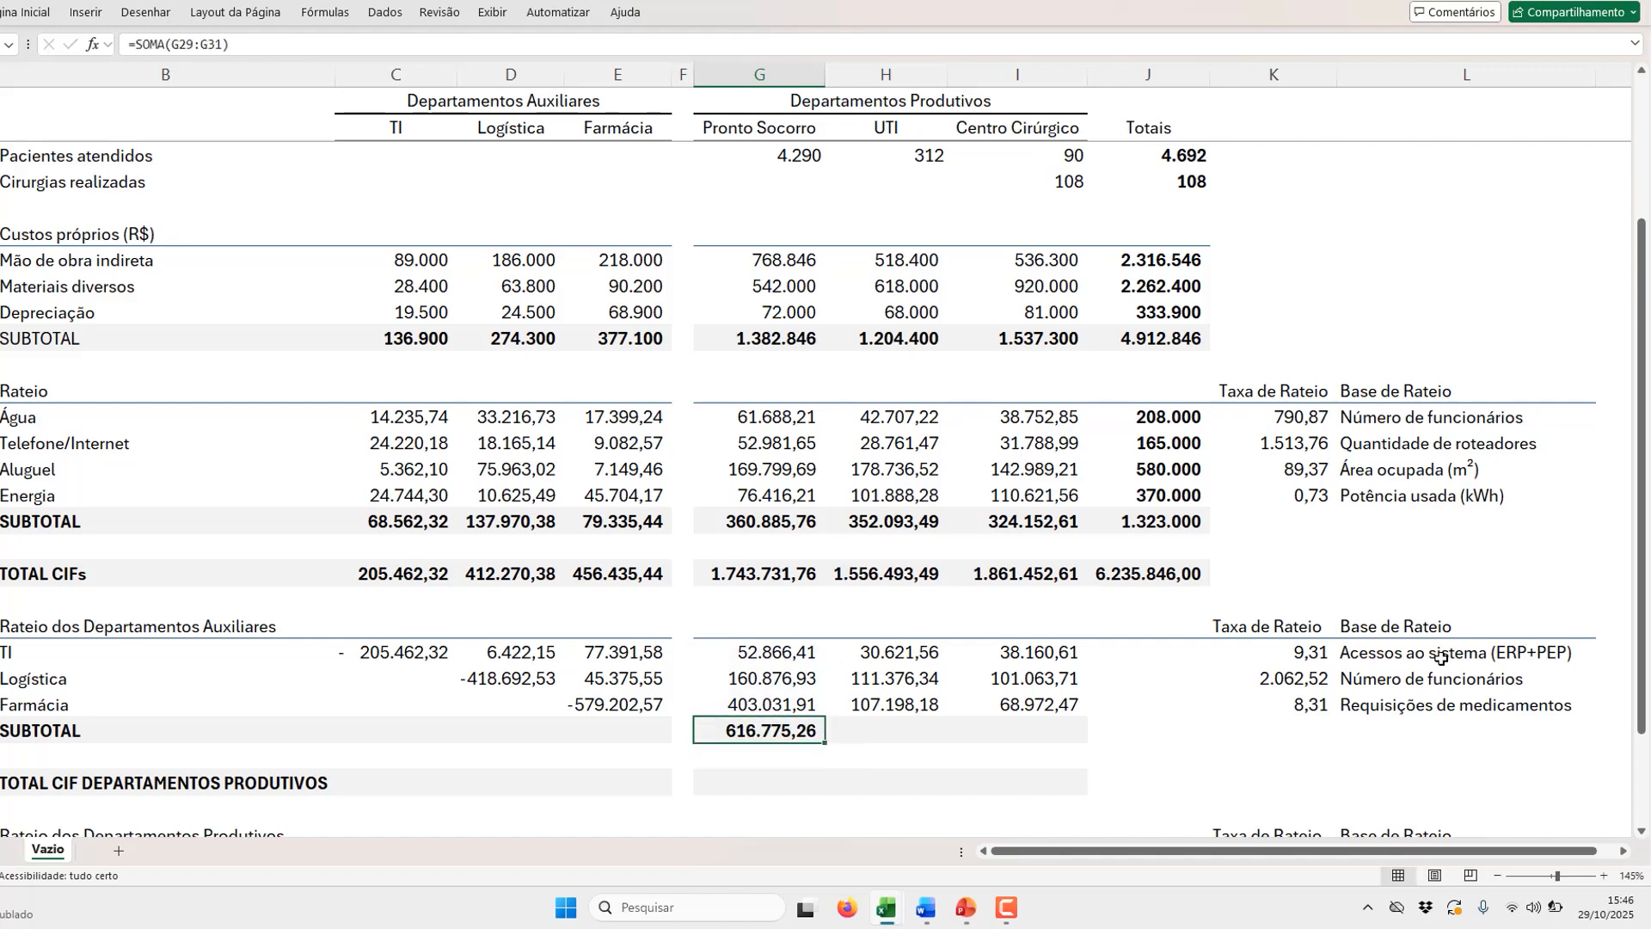
Step: Copy the G32 SUBTOTAL formula to UTI and Centro Cirúrgico in H32:I32
key("ctrl+c")
key("Right")
key("shift+Right")
key("ctrl+v")
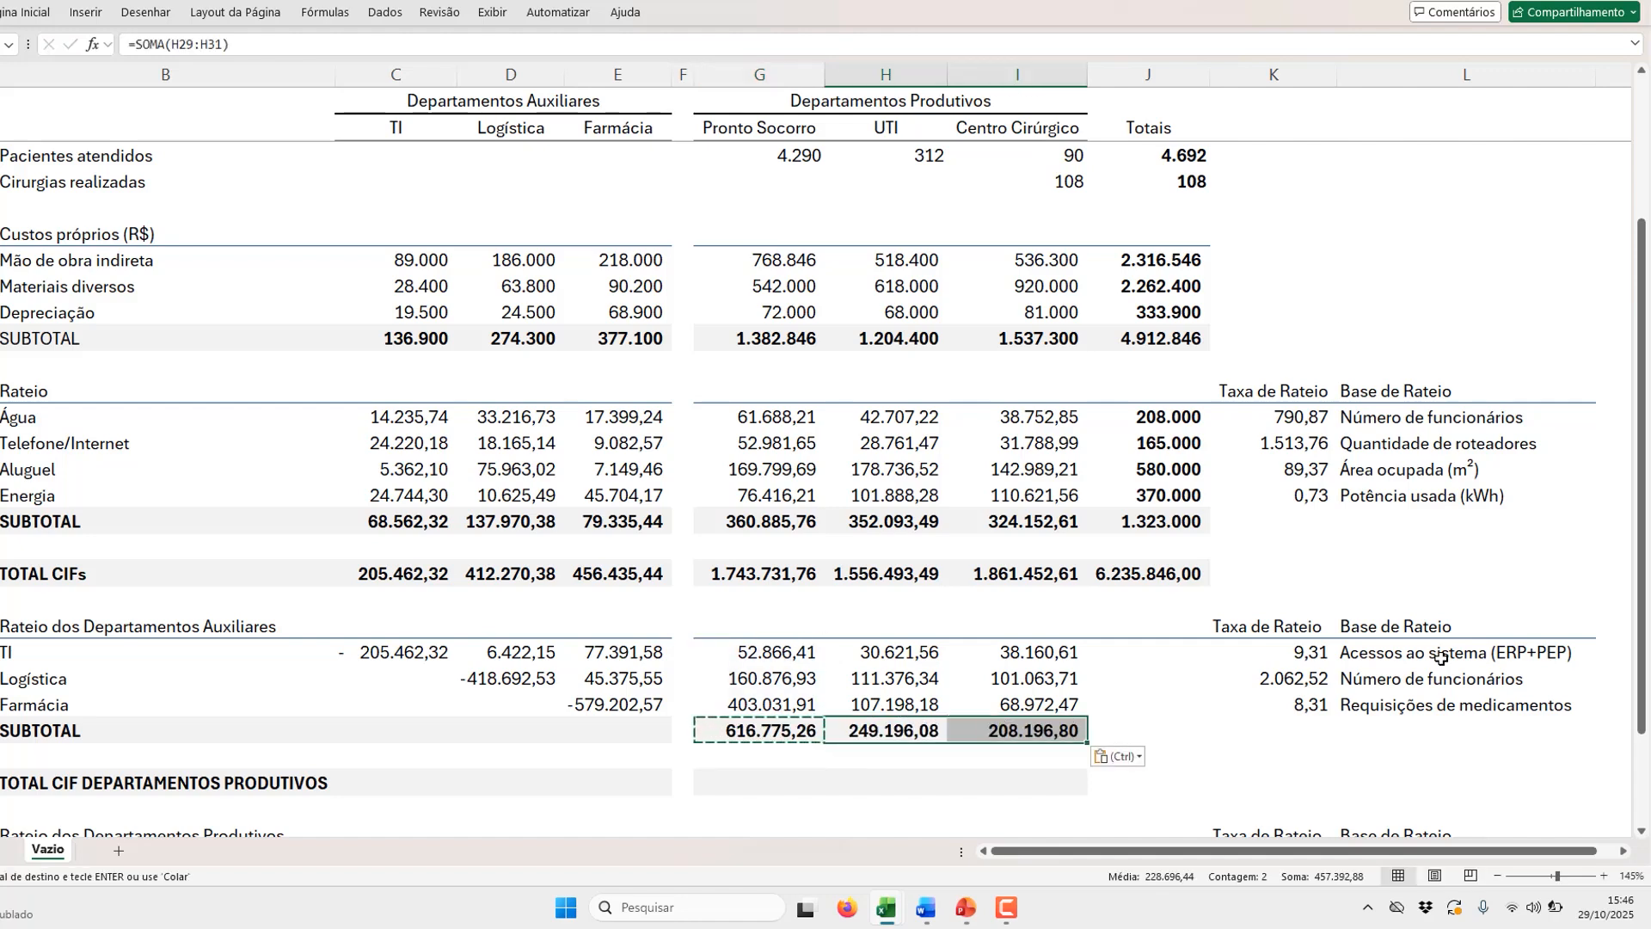
key("Escape")
key("Right")
key("Right")
key("Left")
key("Left")
key("Left")
key("Down")
key("Down")
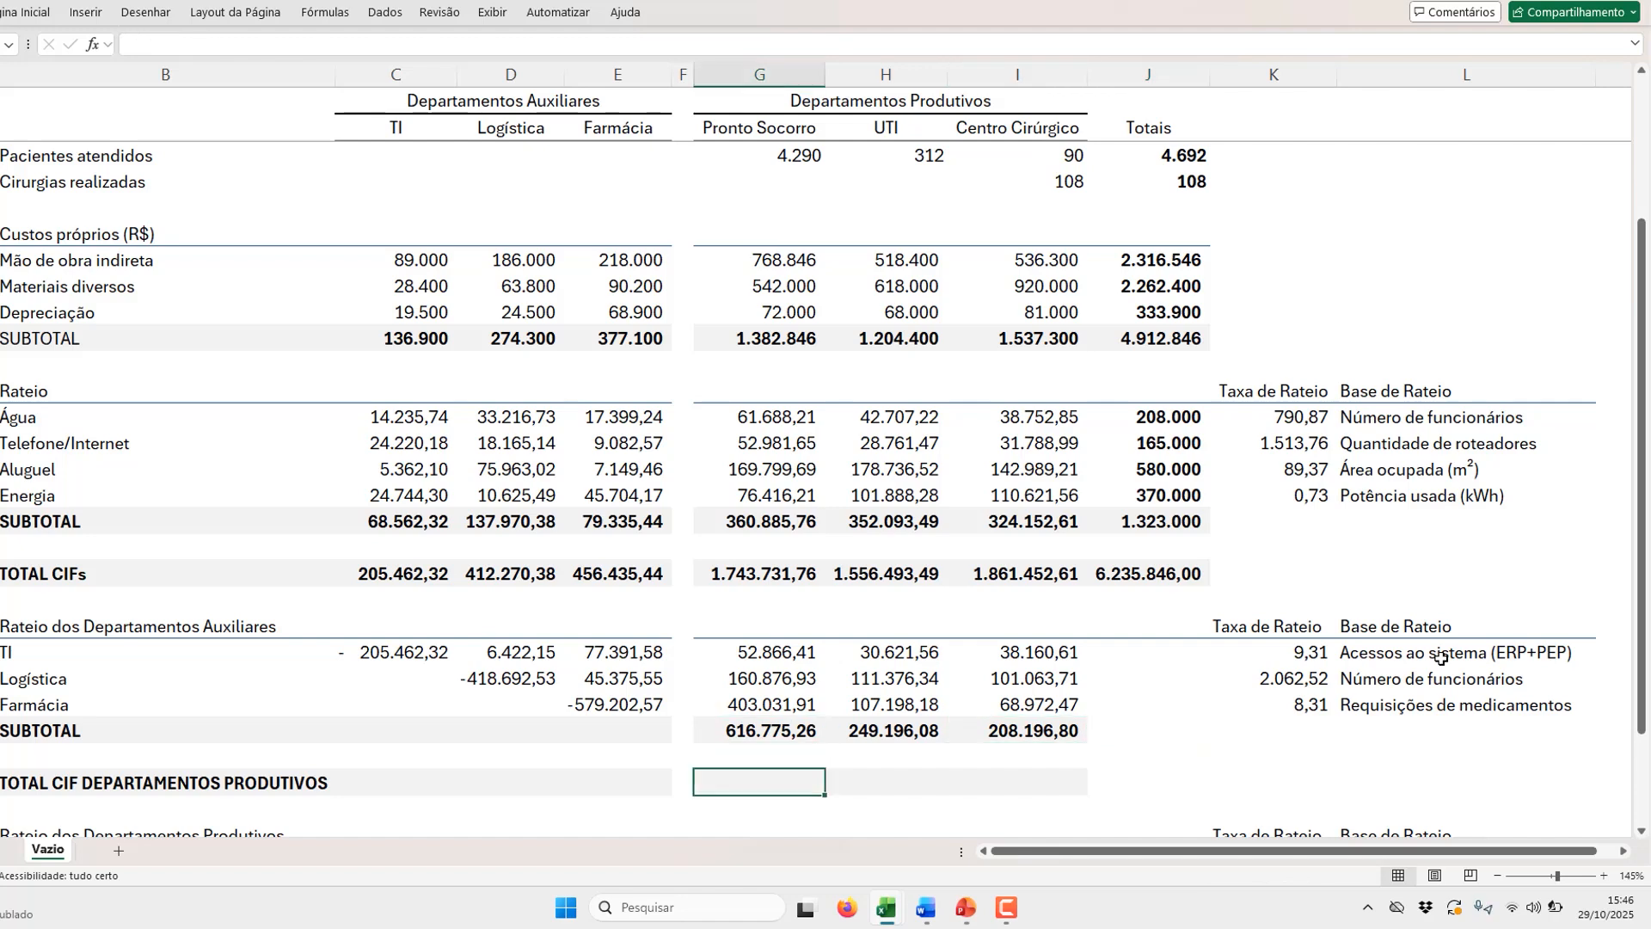
key("Up")
key("Up")
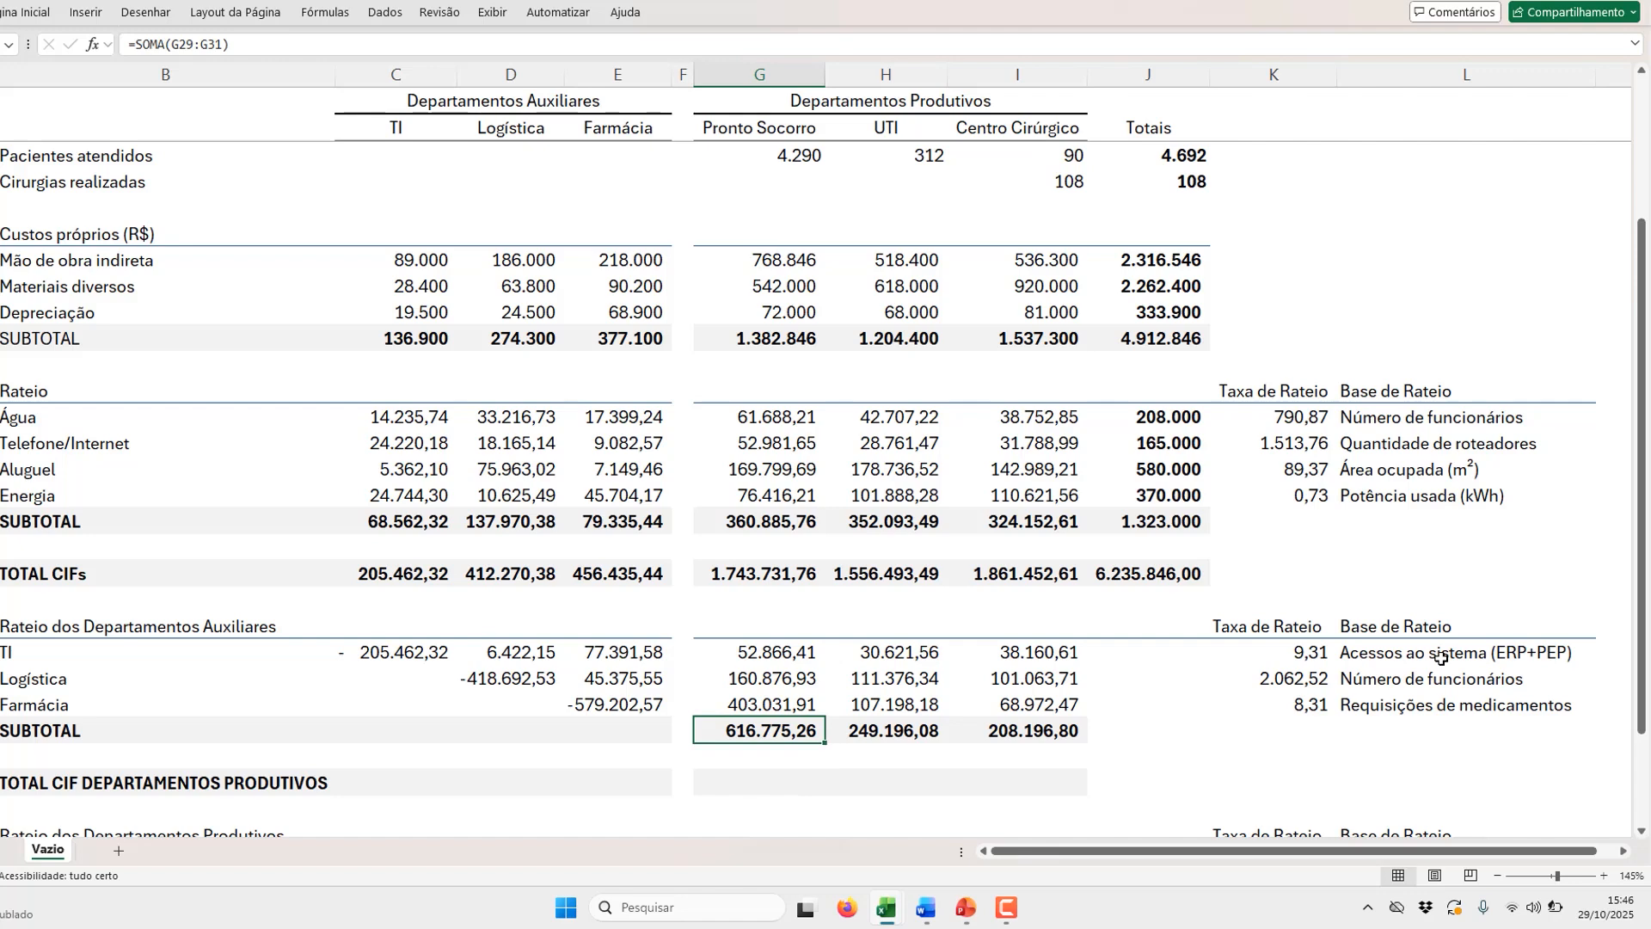
key("Up")
key("Up")
key("Up")
key("Up")
key("Left")
key("Left")
key("Left")
key("Left")
key("Left")
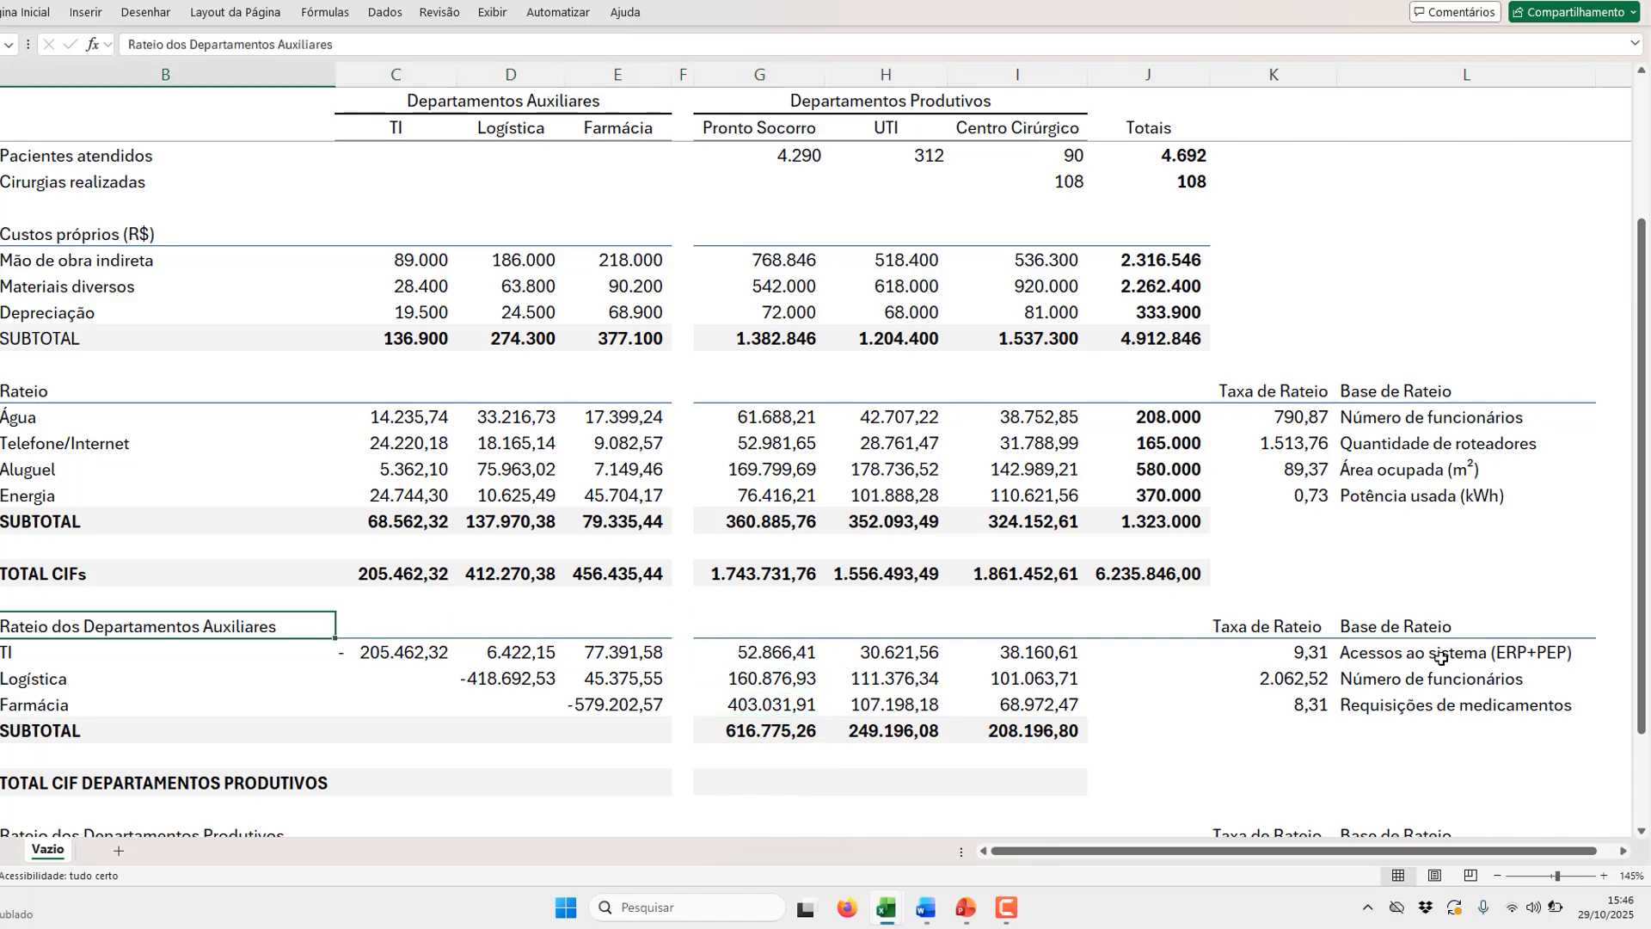
Step: Enter Pronto Socorro's TOTAL CIF DEPARTAMENTOS PRODUTIVOS in G34 as =G32+G26, adding the reallocation subtotal to its TOTAL CIFs
key("Down")
key("Down")
key("Down")
key("Down")
key("Down")
key("Down")
key("Right")
key("Right")
key("Right")
key("Right")
key("Right")
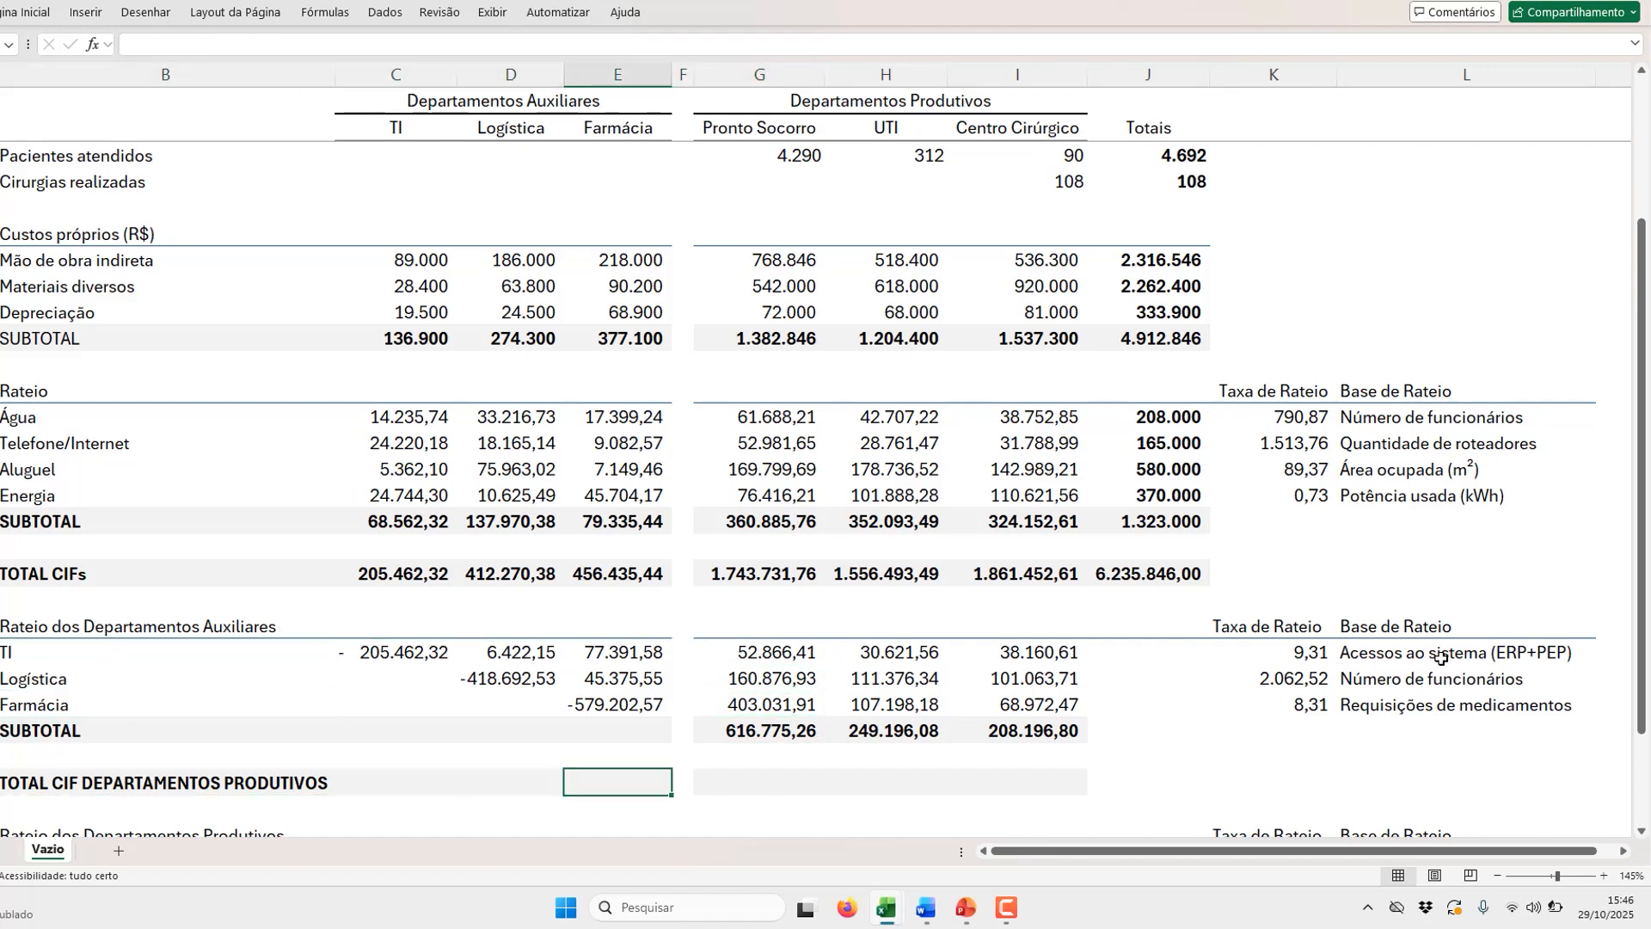
type("=")
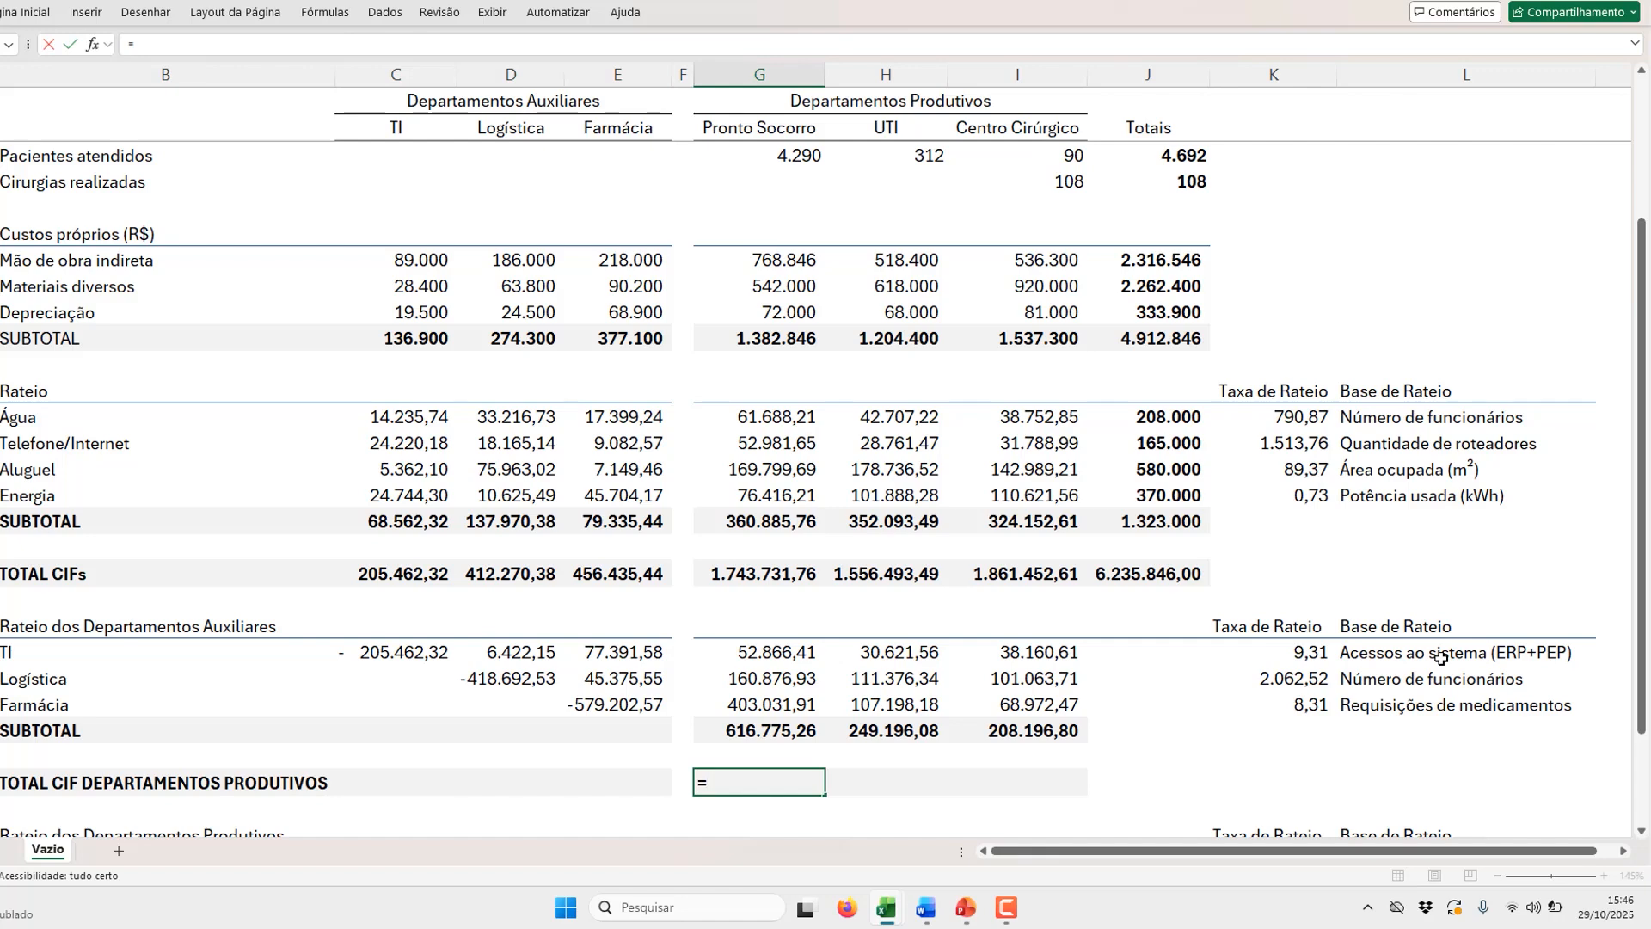
key("Up")
key("Up")
type("+")
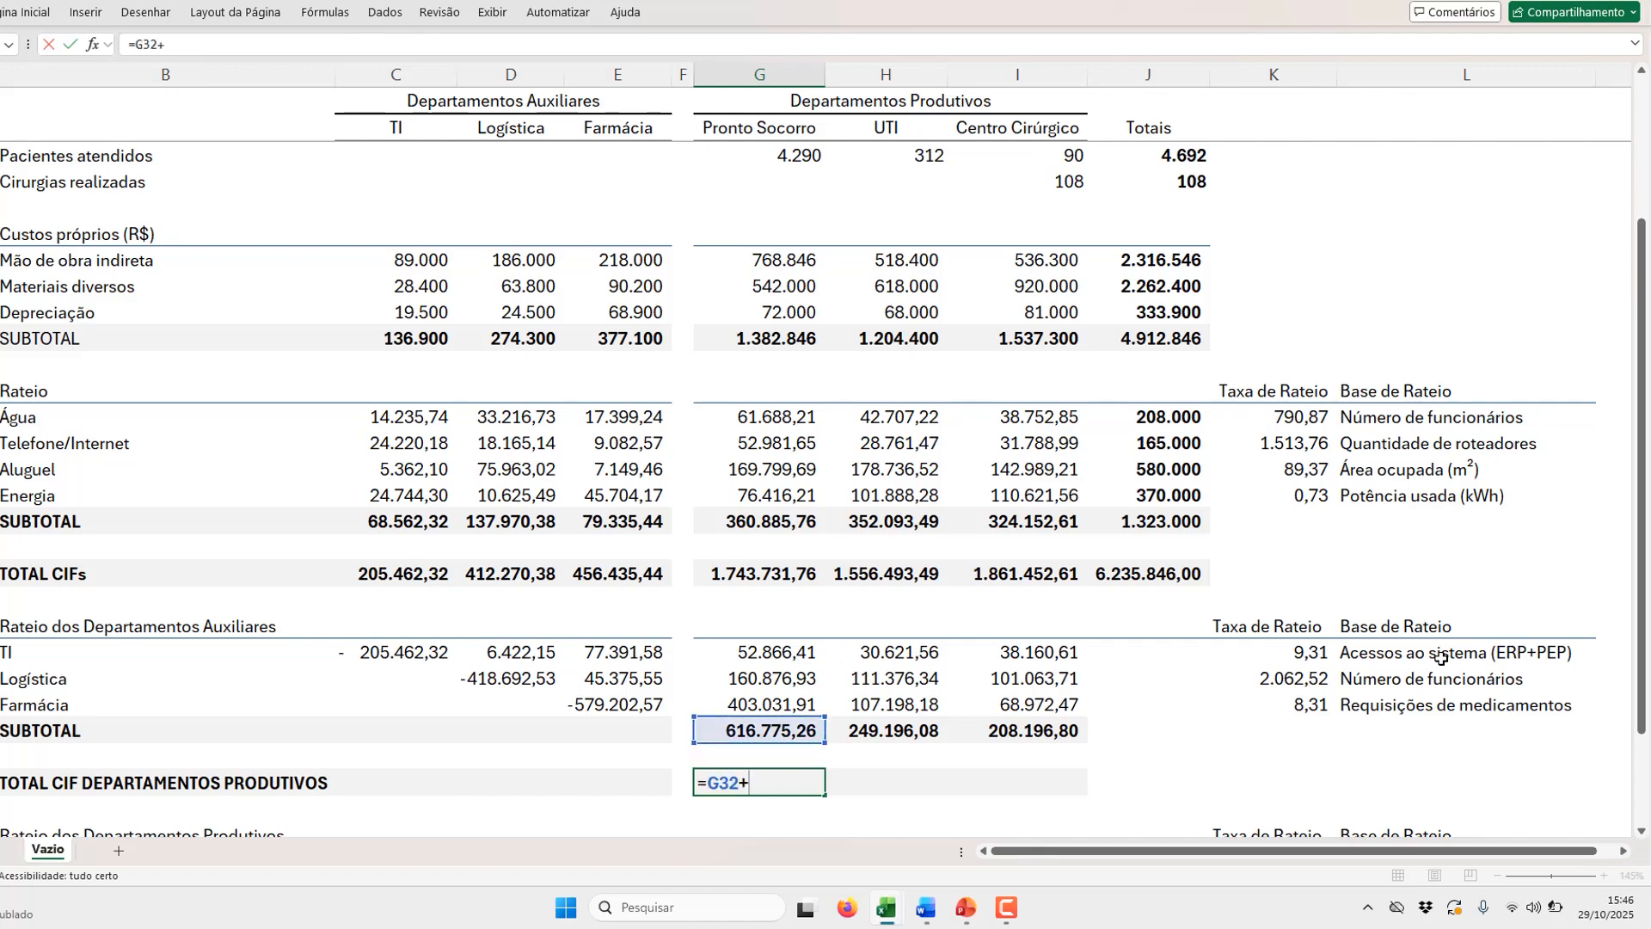
key("Up")
key("Up")
key("Up")
key("Up")
key("Up")
key("Up")
key("Up")
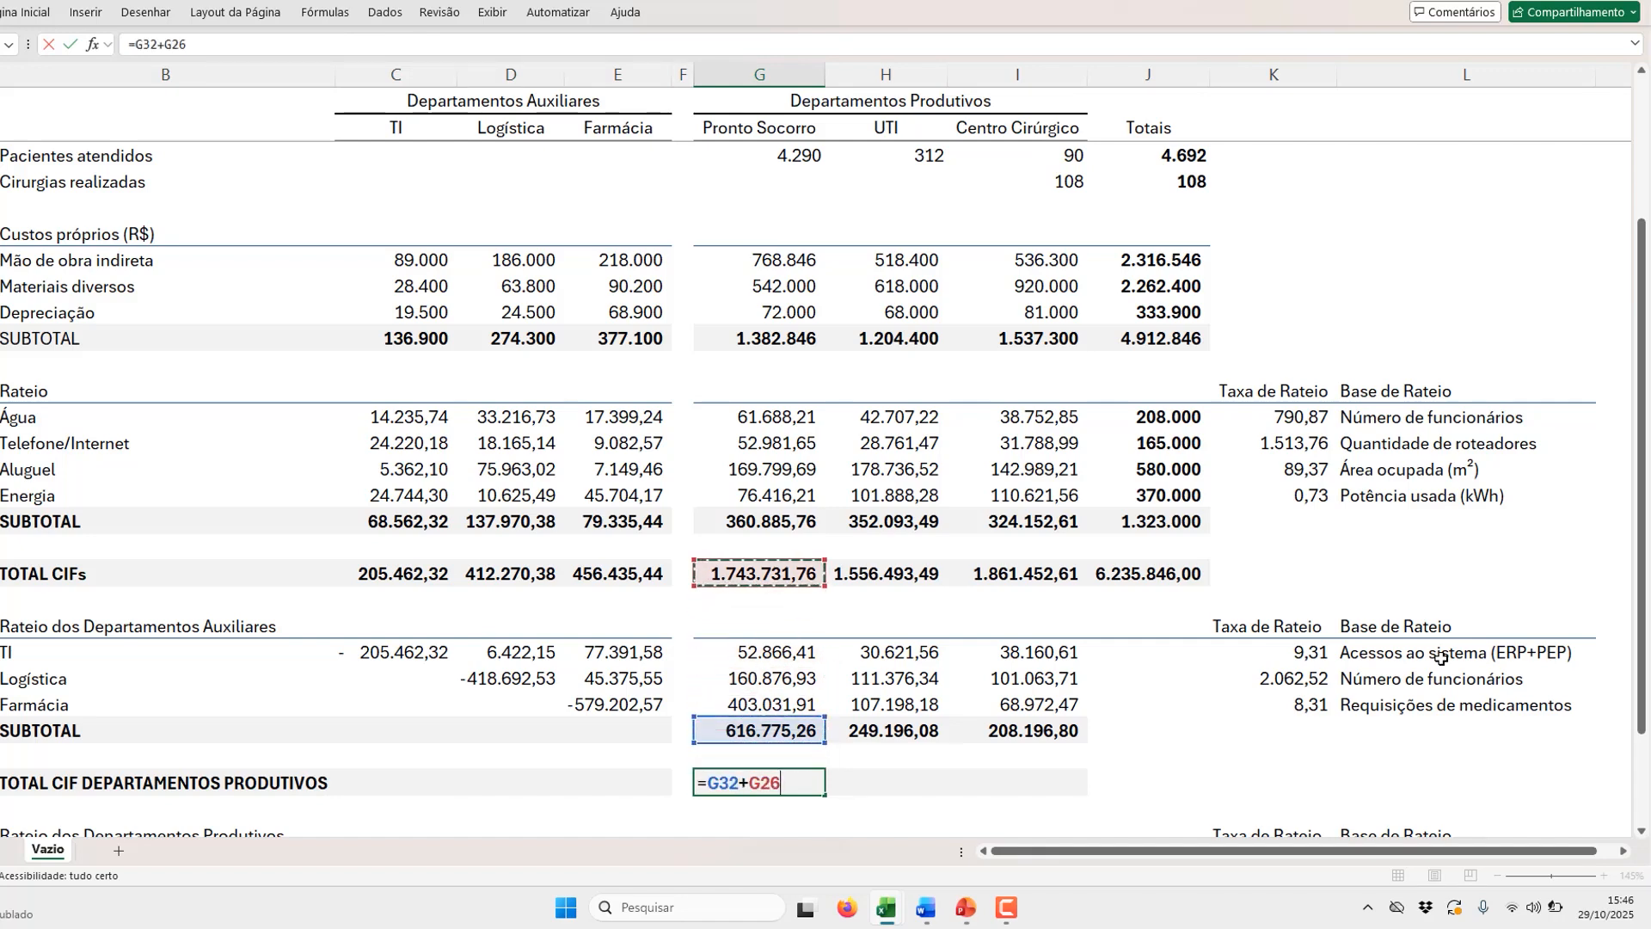
key("Return")
Step: Copy the G34 total CIF formula to UTI and Centro Cirúrgico in H34:I34
key("Up")
key("ctrl+c")
key("Right")
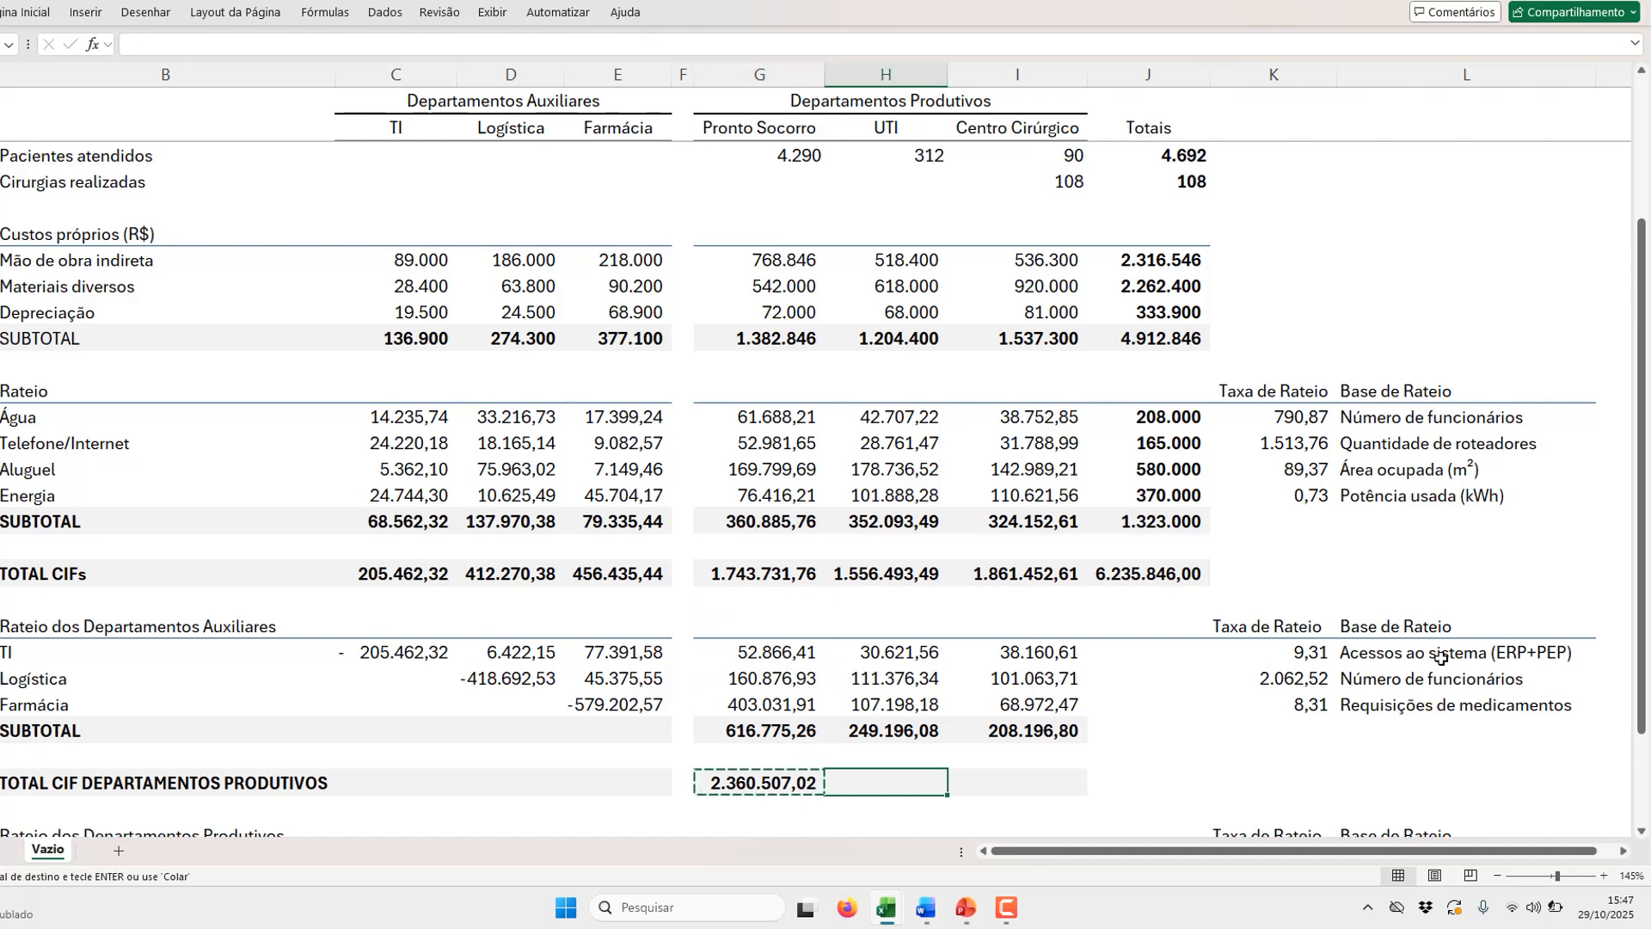
key("shift+Right")
key("ctrl+v")
key("Escape")
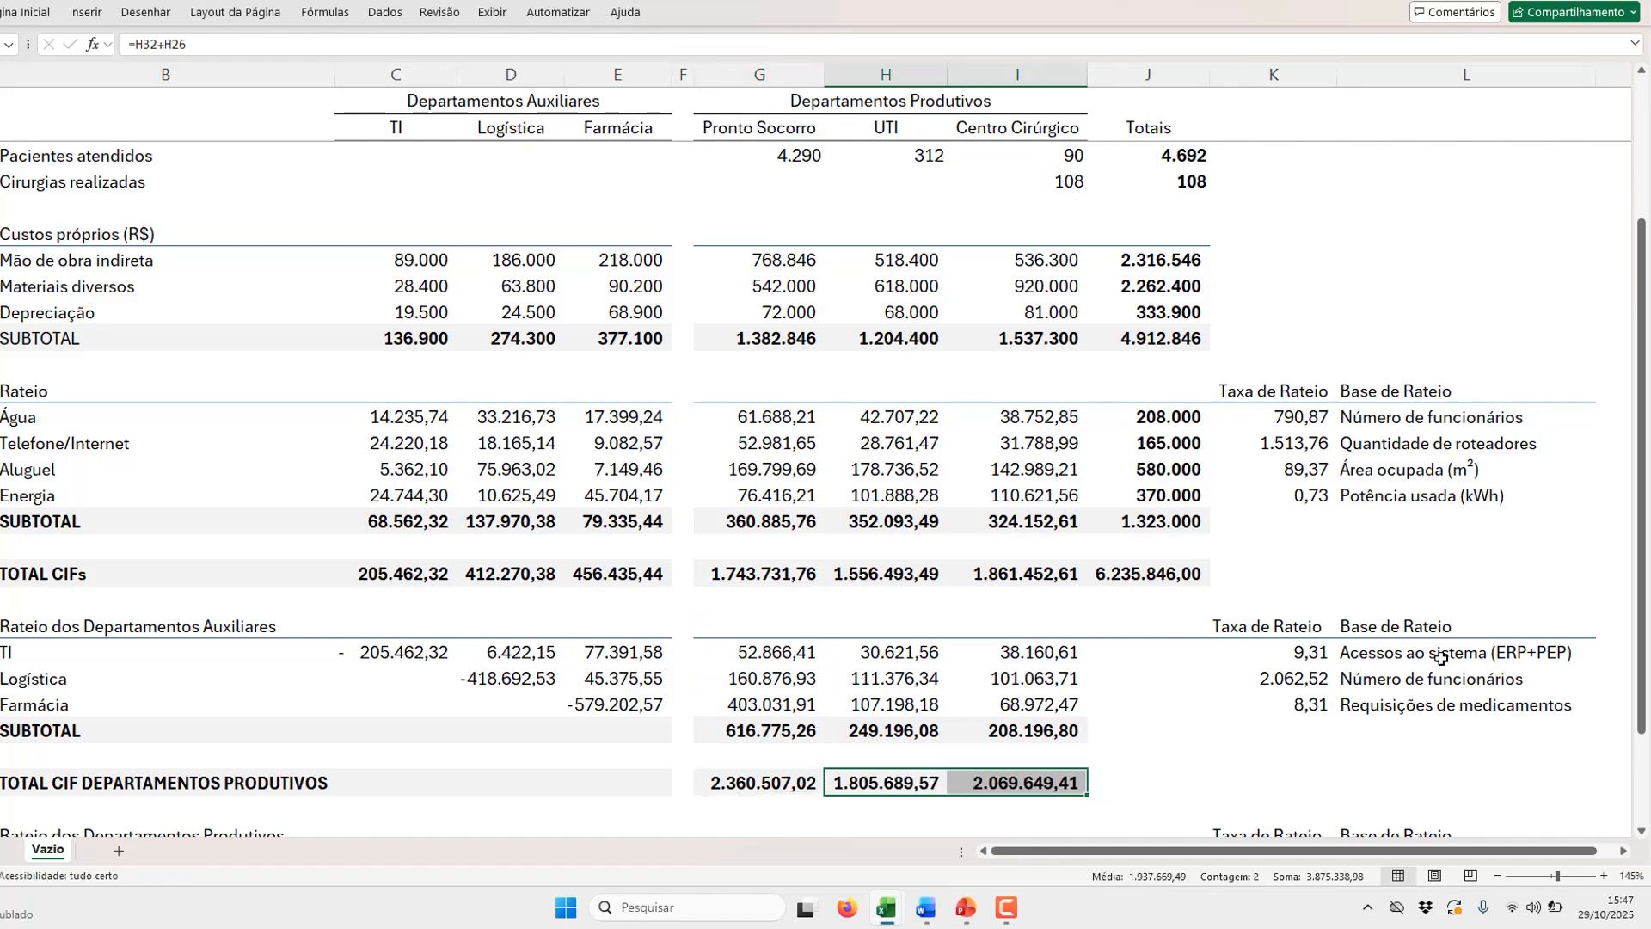
Step: Examine the productive departments' combined CIF total and the two allocation bases listed under Rateio dos Departamentos Produtivos
scroll(1441, 658, "down", 5)
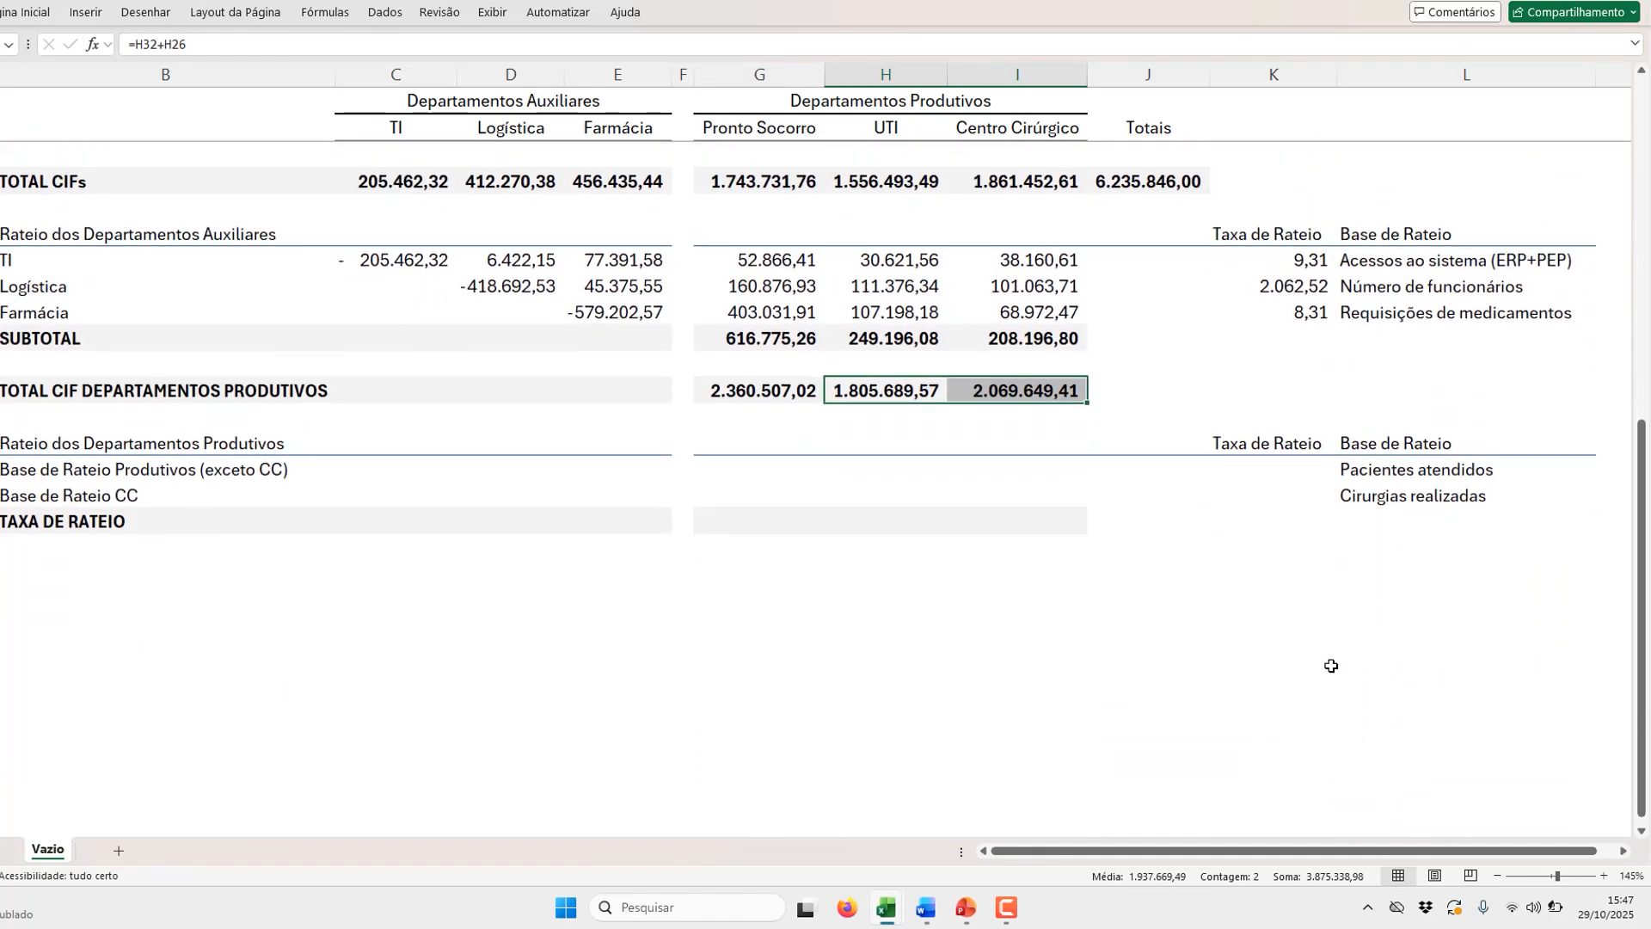
left_click(1018, 494)
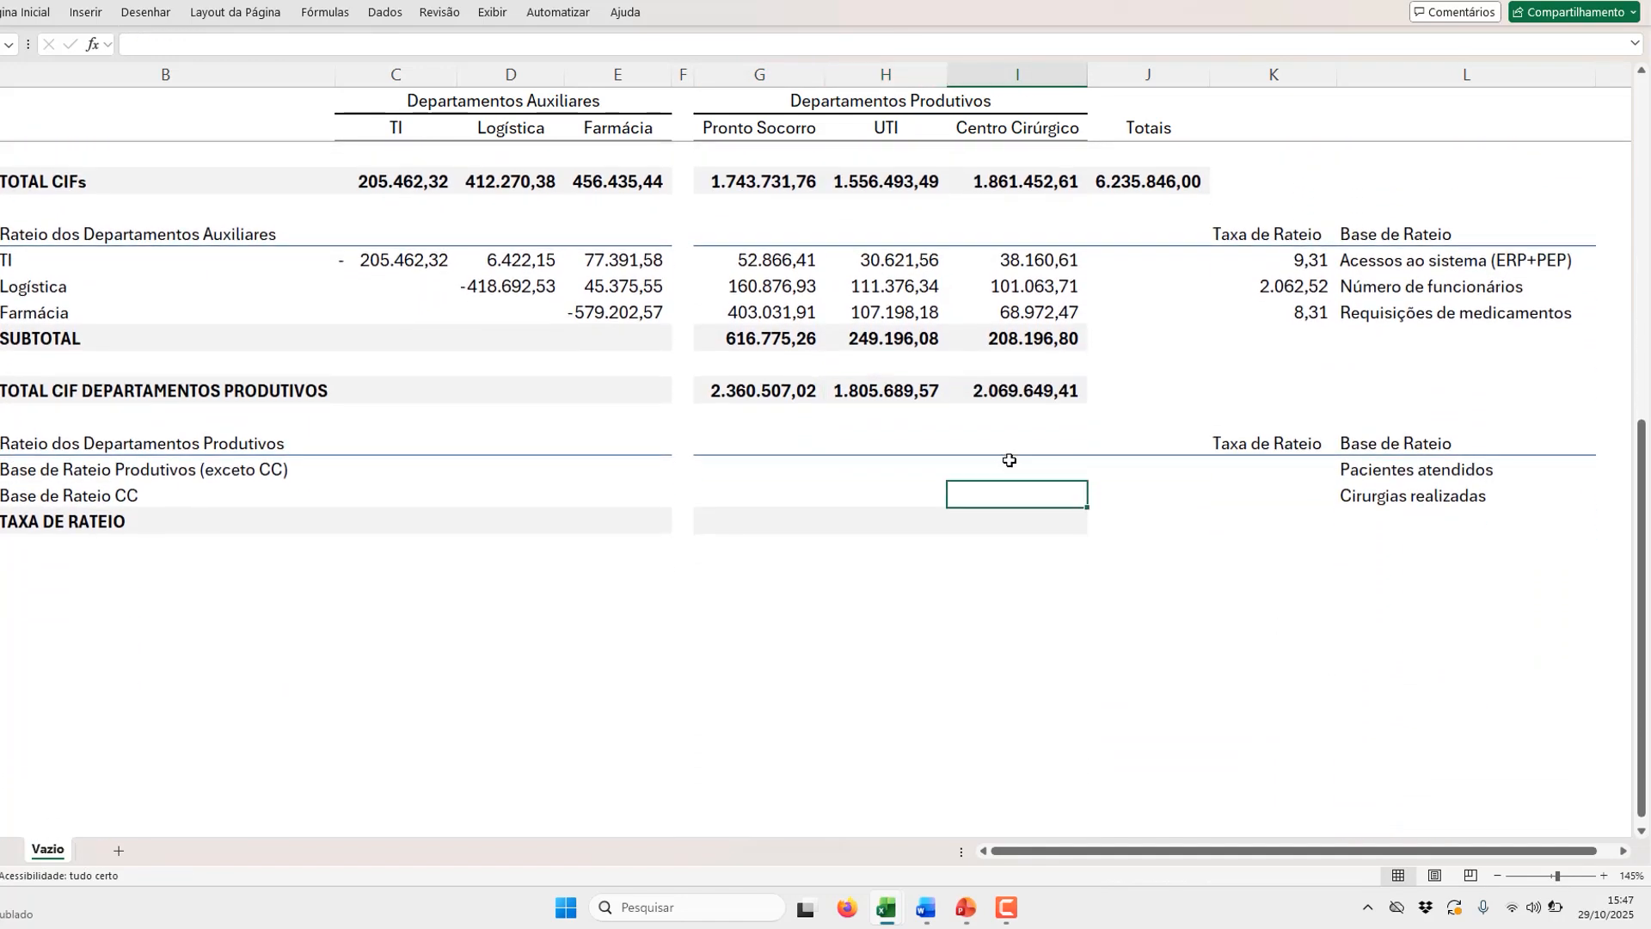
left_click(783, 395)
left_click_drag(782, 395, 1030, 402)
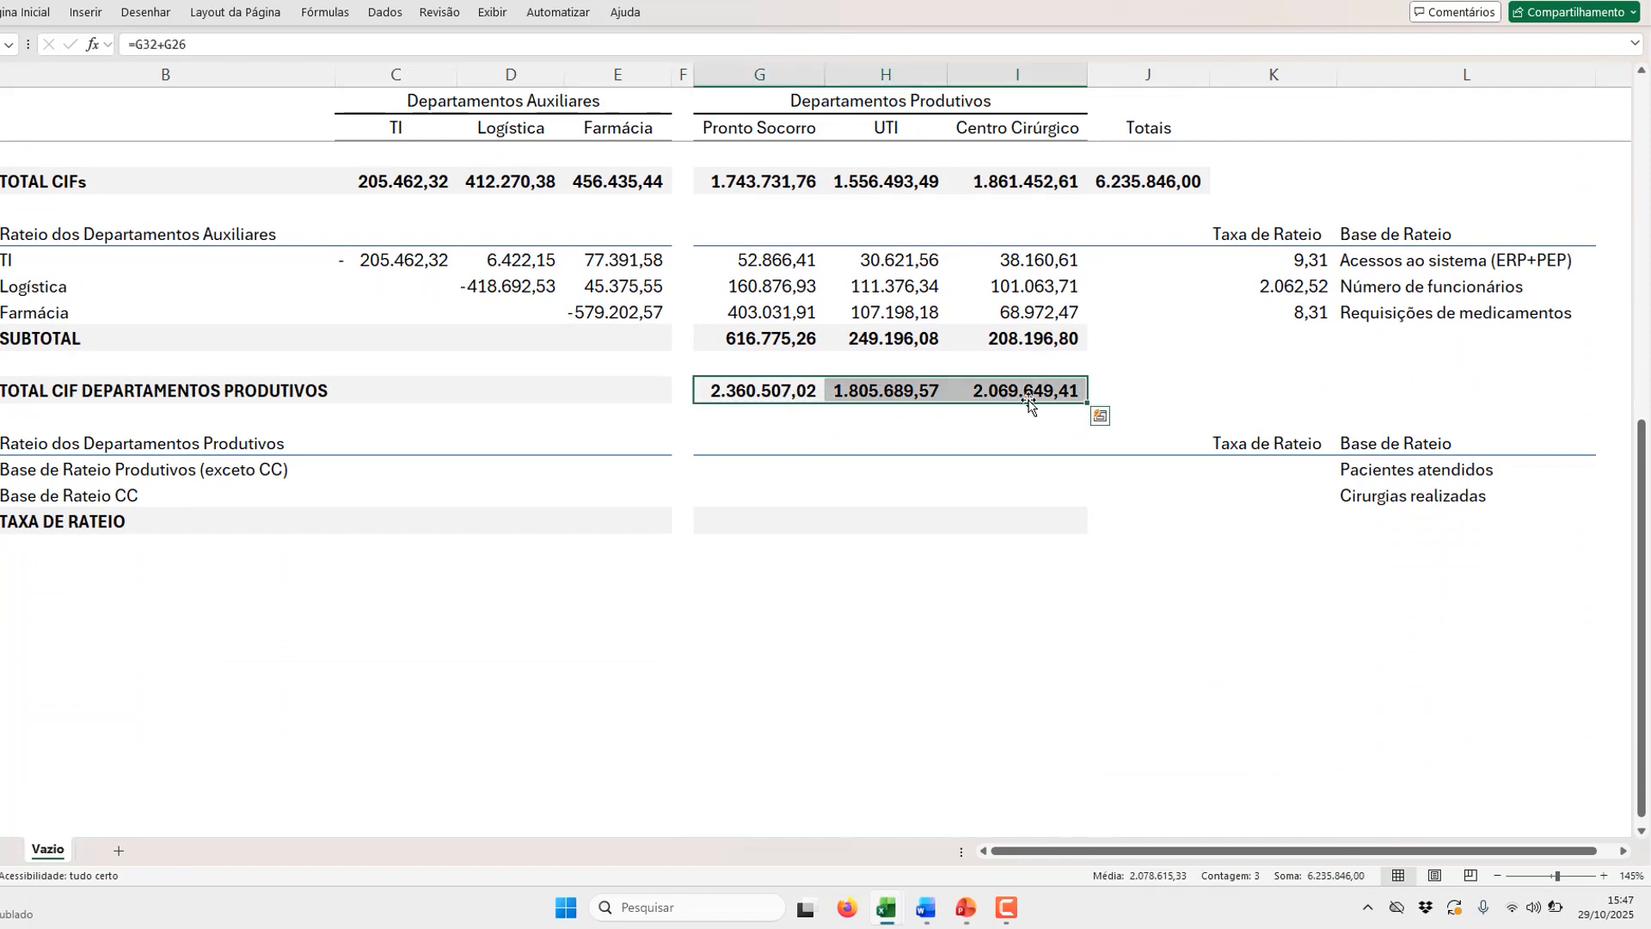
scroll(1017, 502, "up", 1)
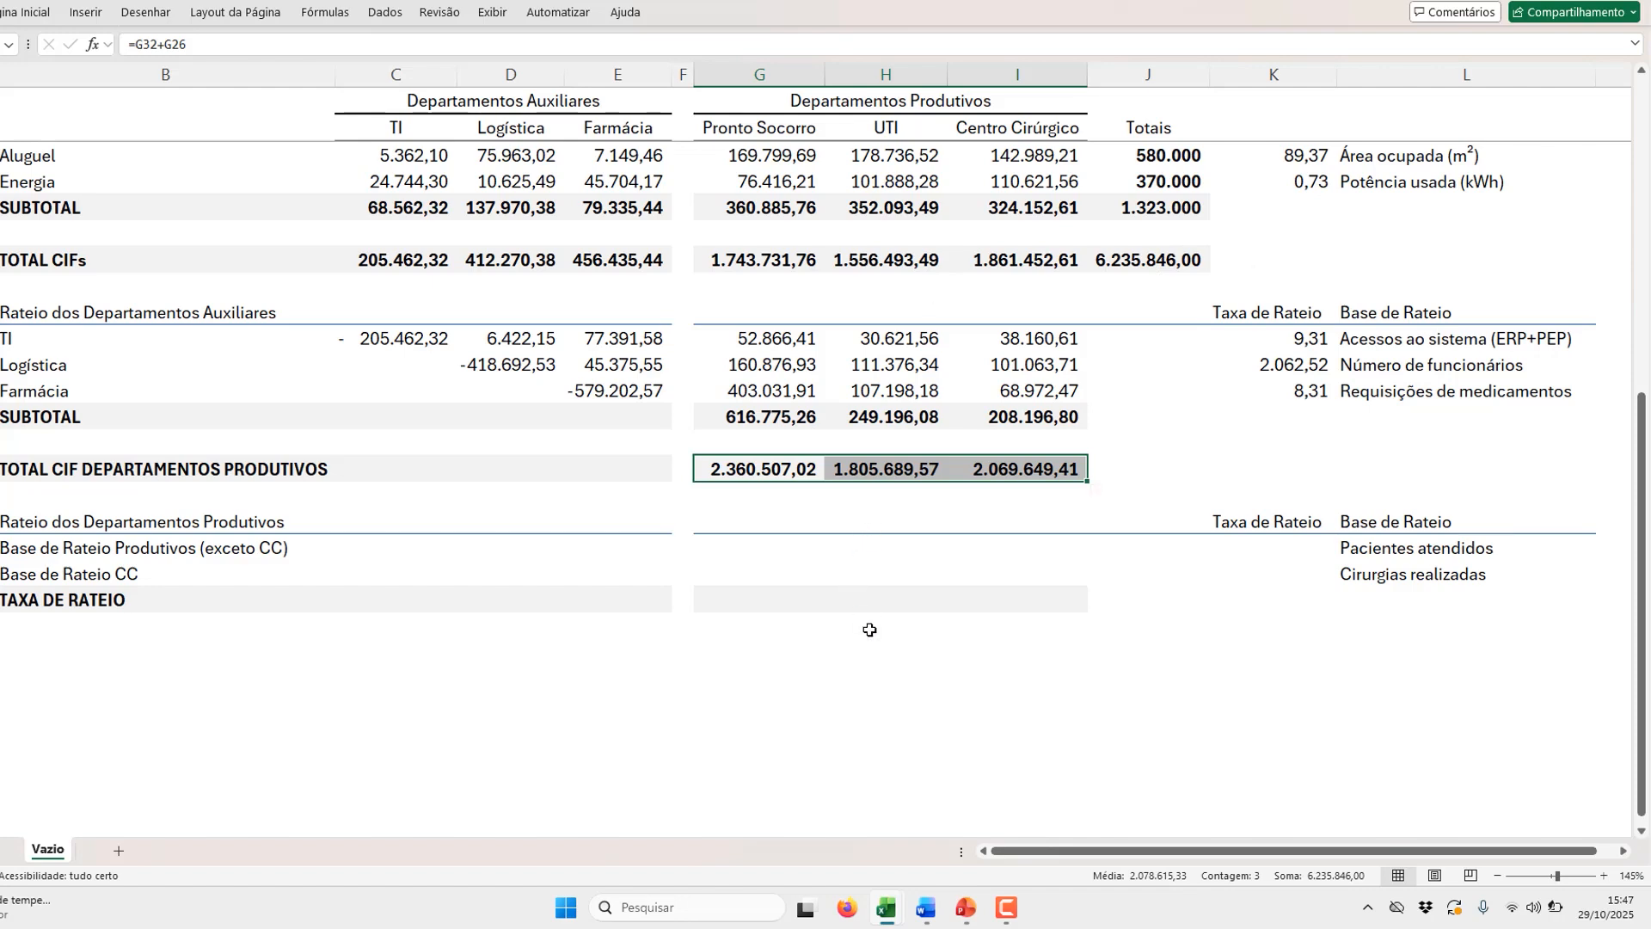
left_click(832, 635)
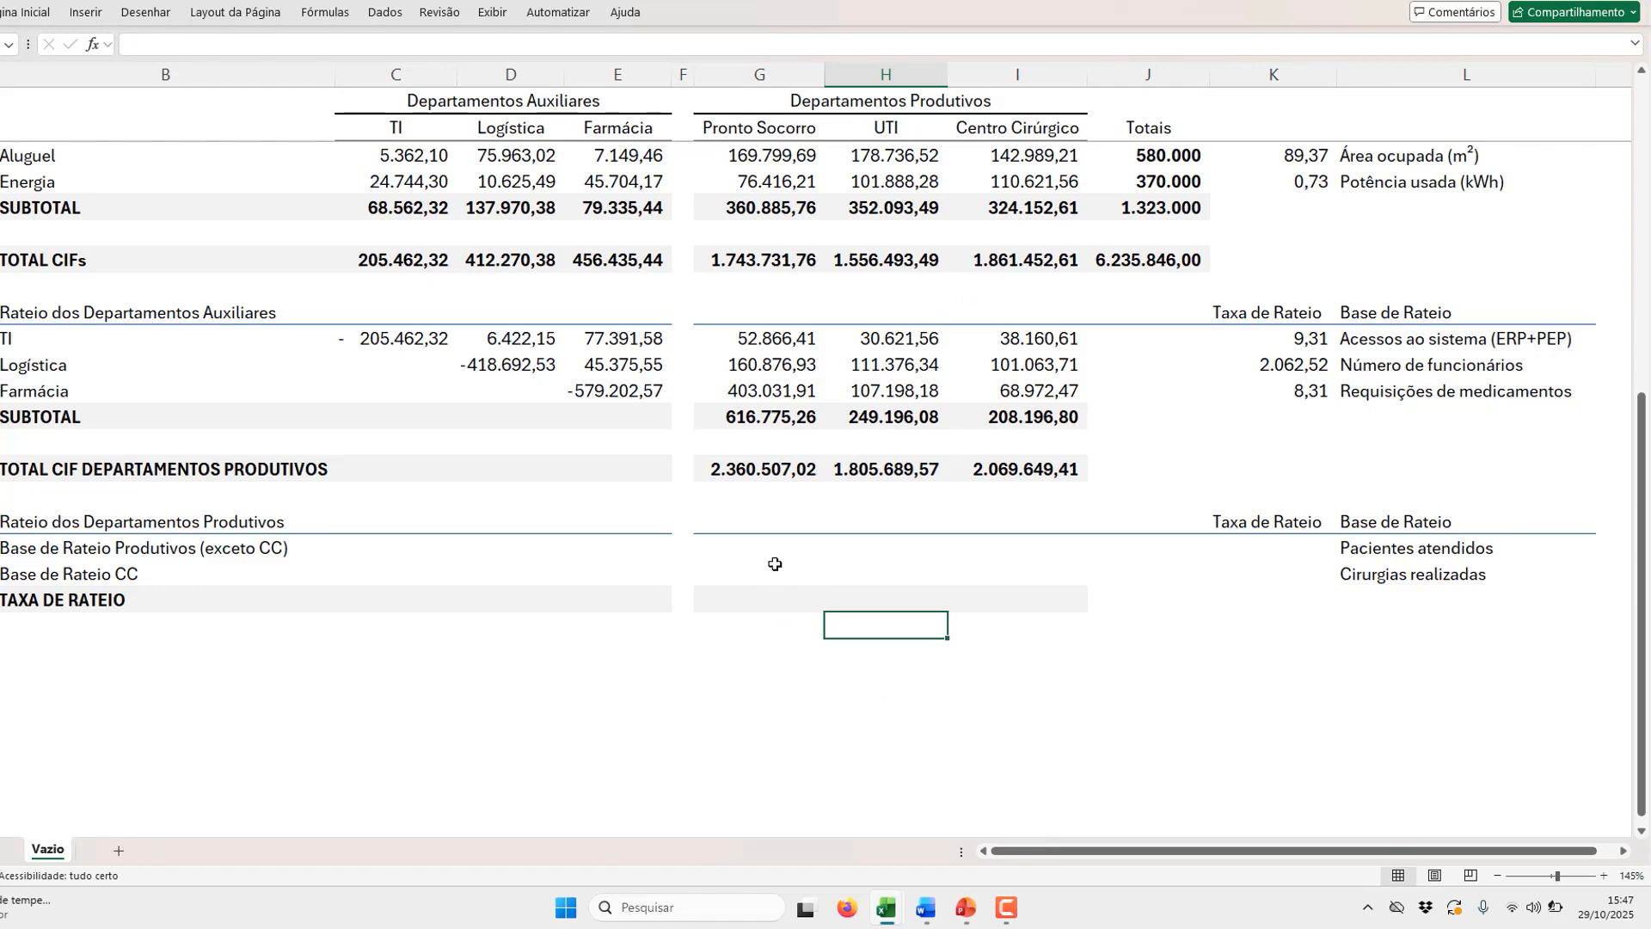
left_click_drag(764, 469, 1032, 475)
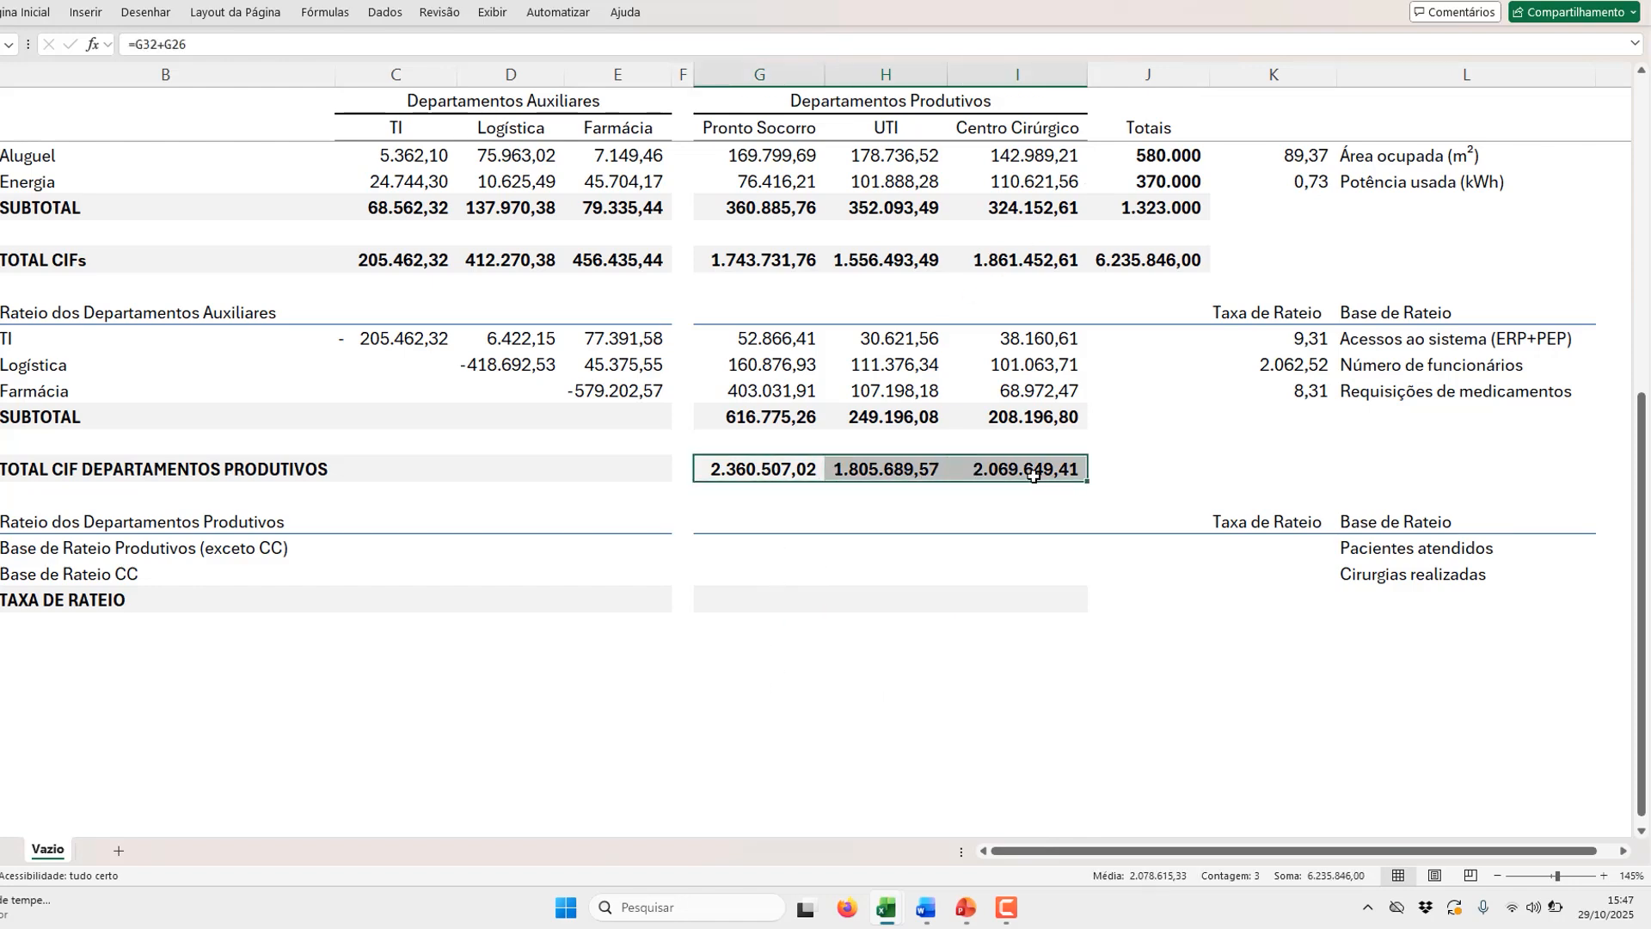
left_click_drag(1452, 548, 1463, 576)
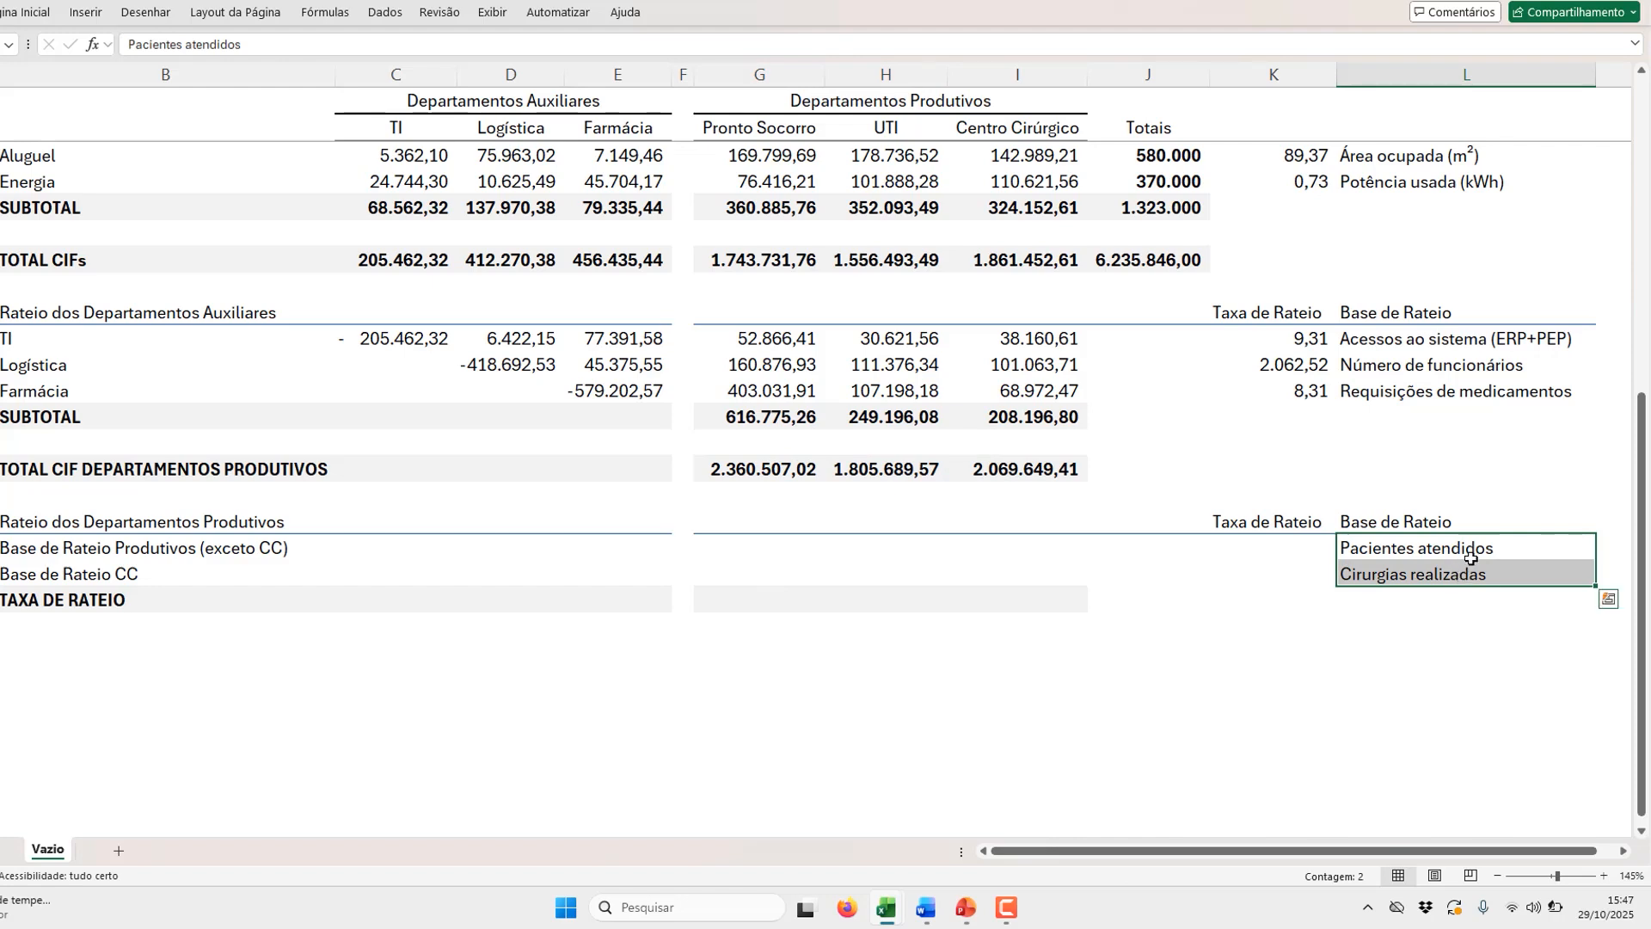
left_click(1471, 554)
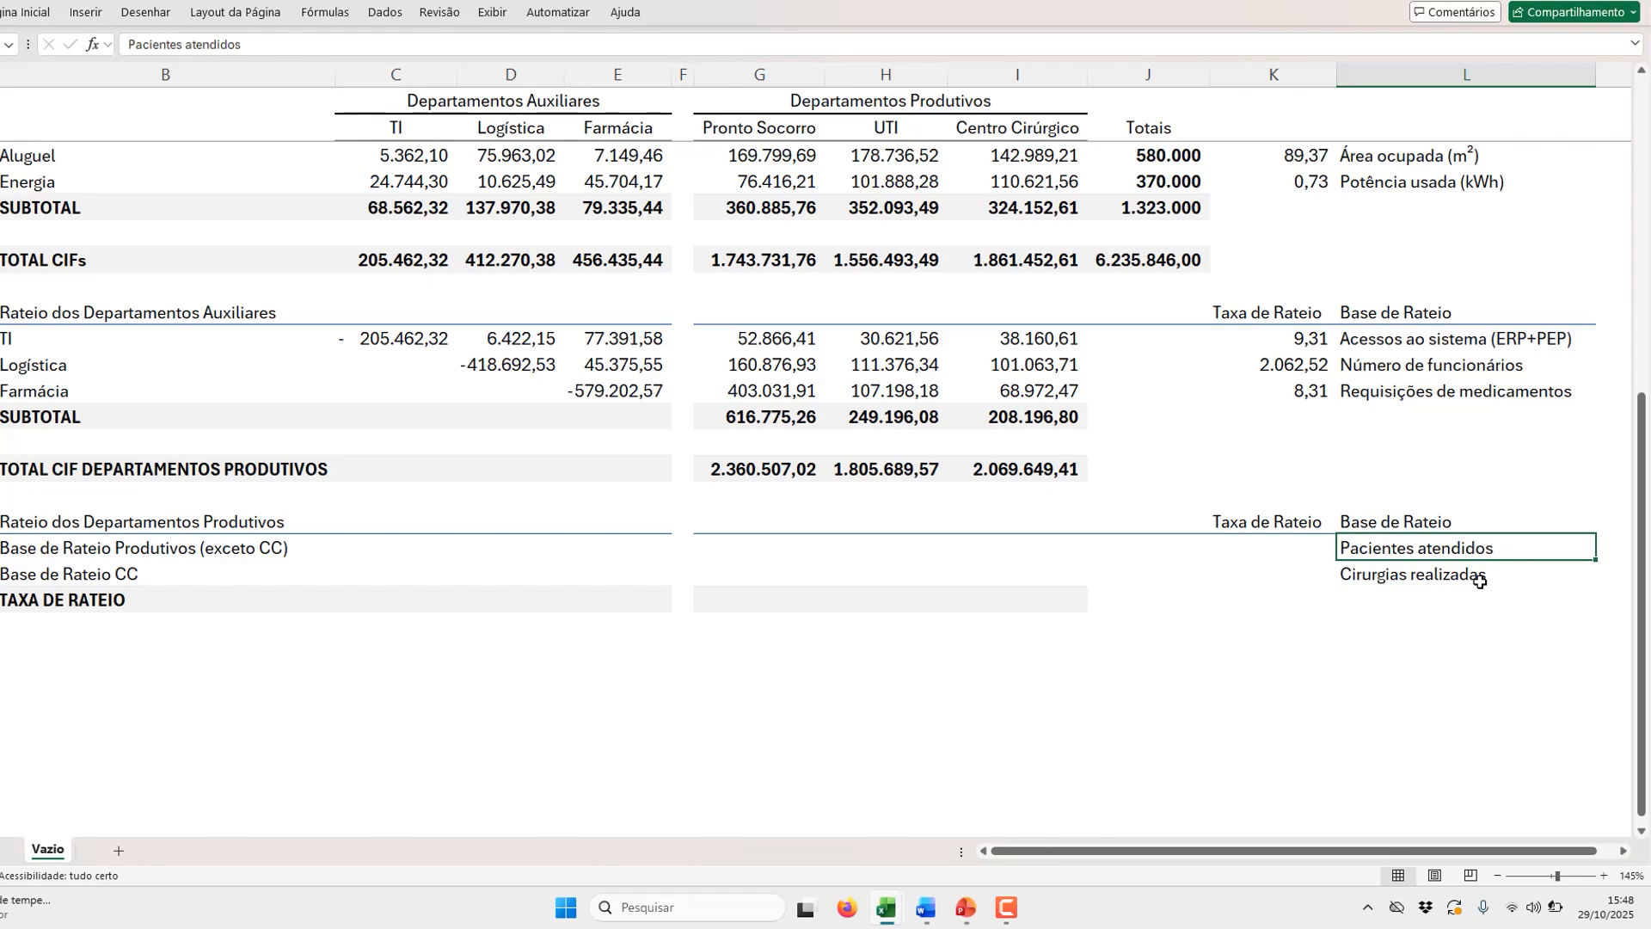
left_click(1479, 582)
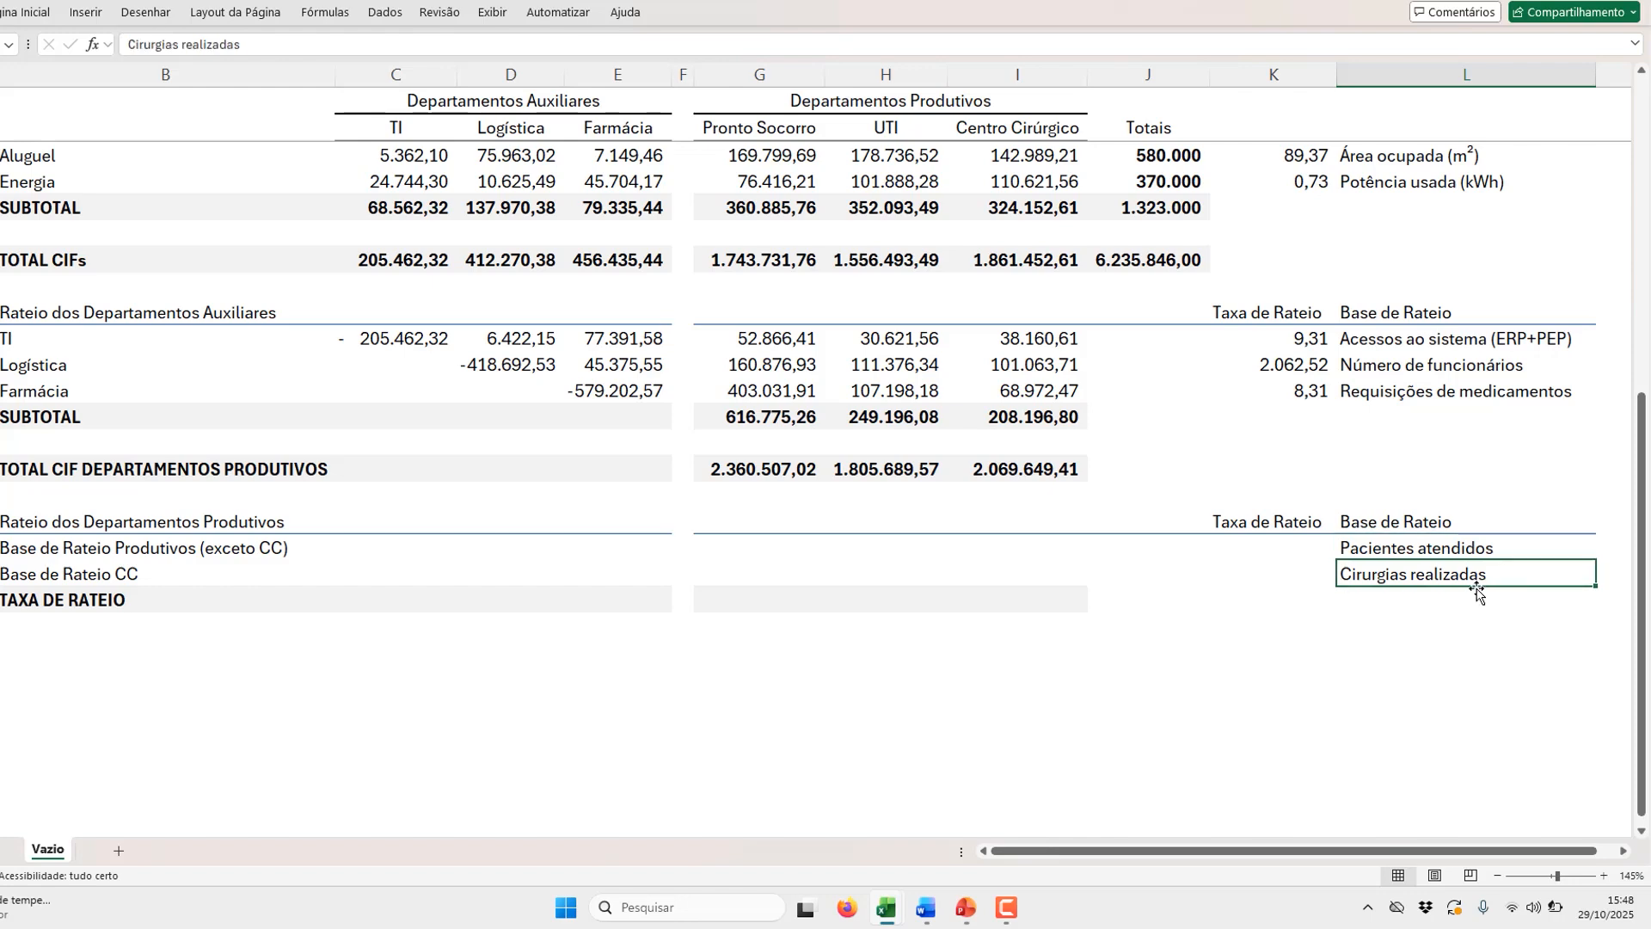
Step: Link Centro Cirúrgico's Base de Rateio CC cell to its Cirurgias realizadas with =I11
left_click(1032, 576)
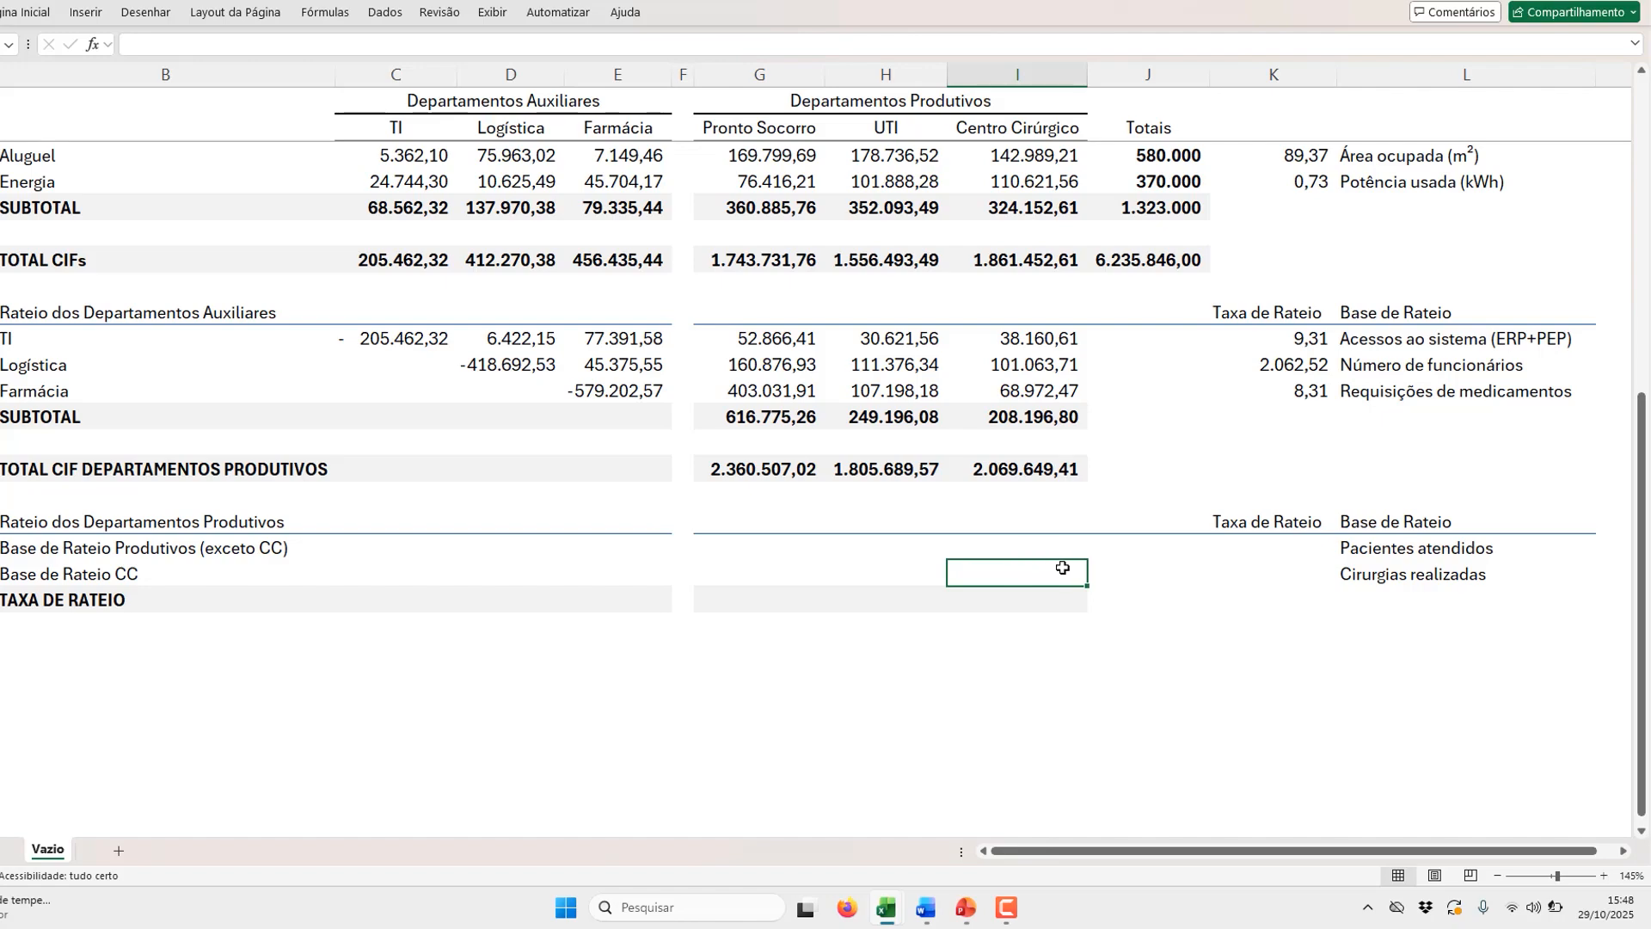
type("=")
scroll(1003, 612, "up", 6)
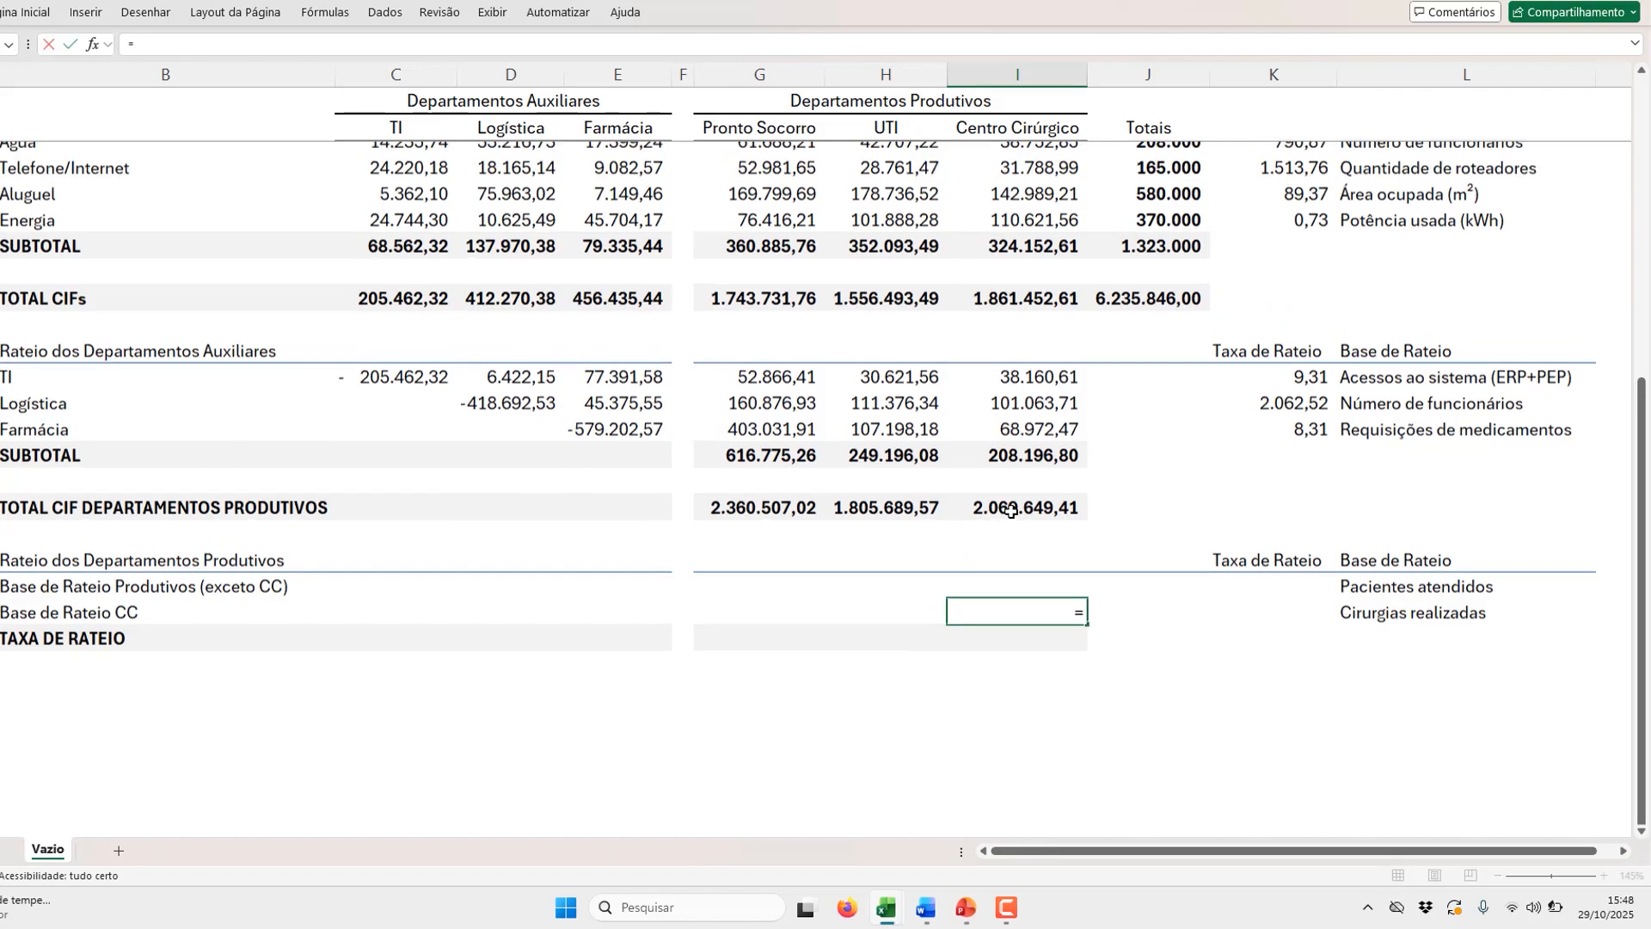
left_click(1051, 339)
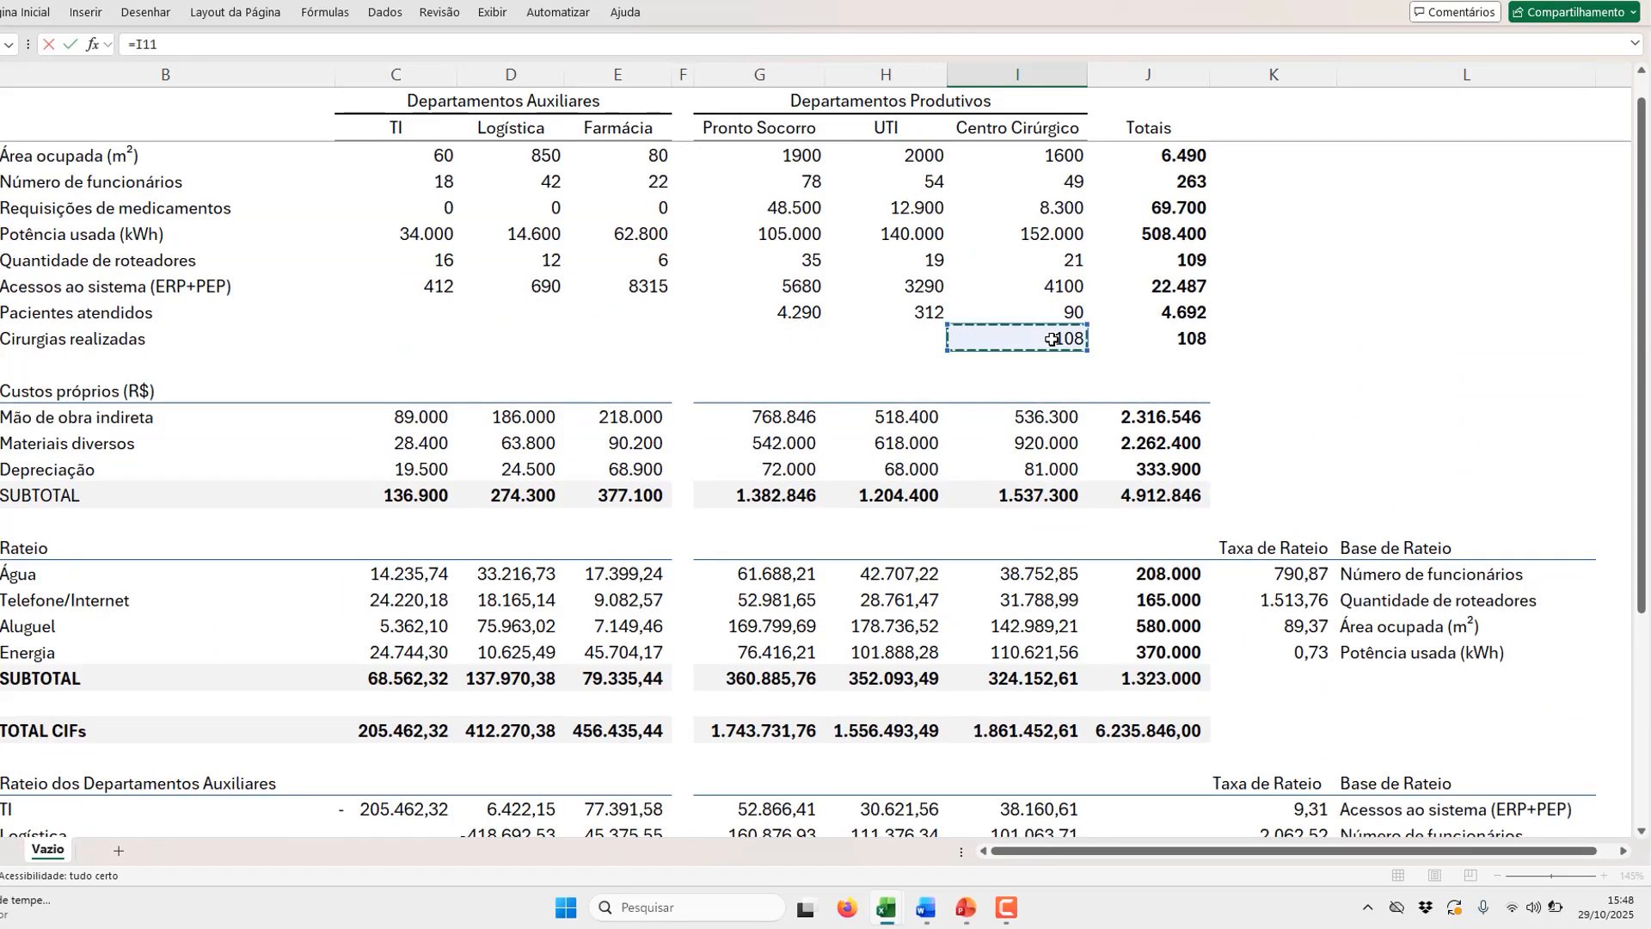
key("Return")
Step: Link Pronto Socorro's Base de Rateio Produtivos (exceto CC) cell G37 to its Pacientes atendidos with =G10
key("Up")
key("Up")
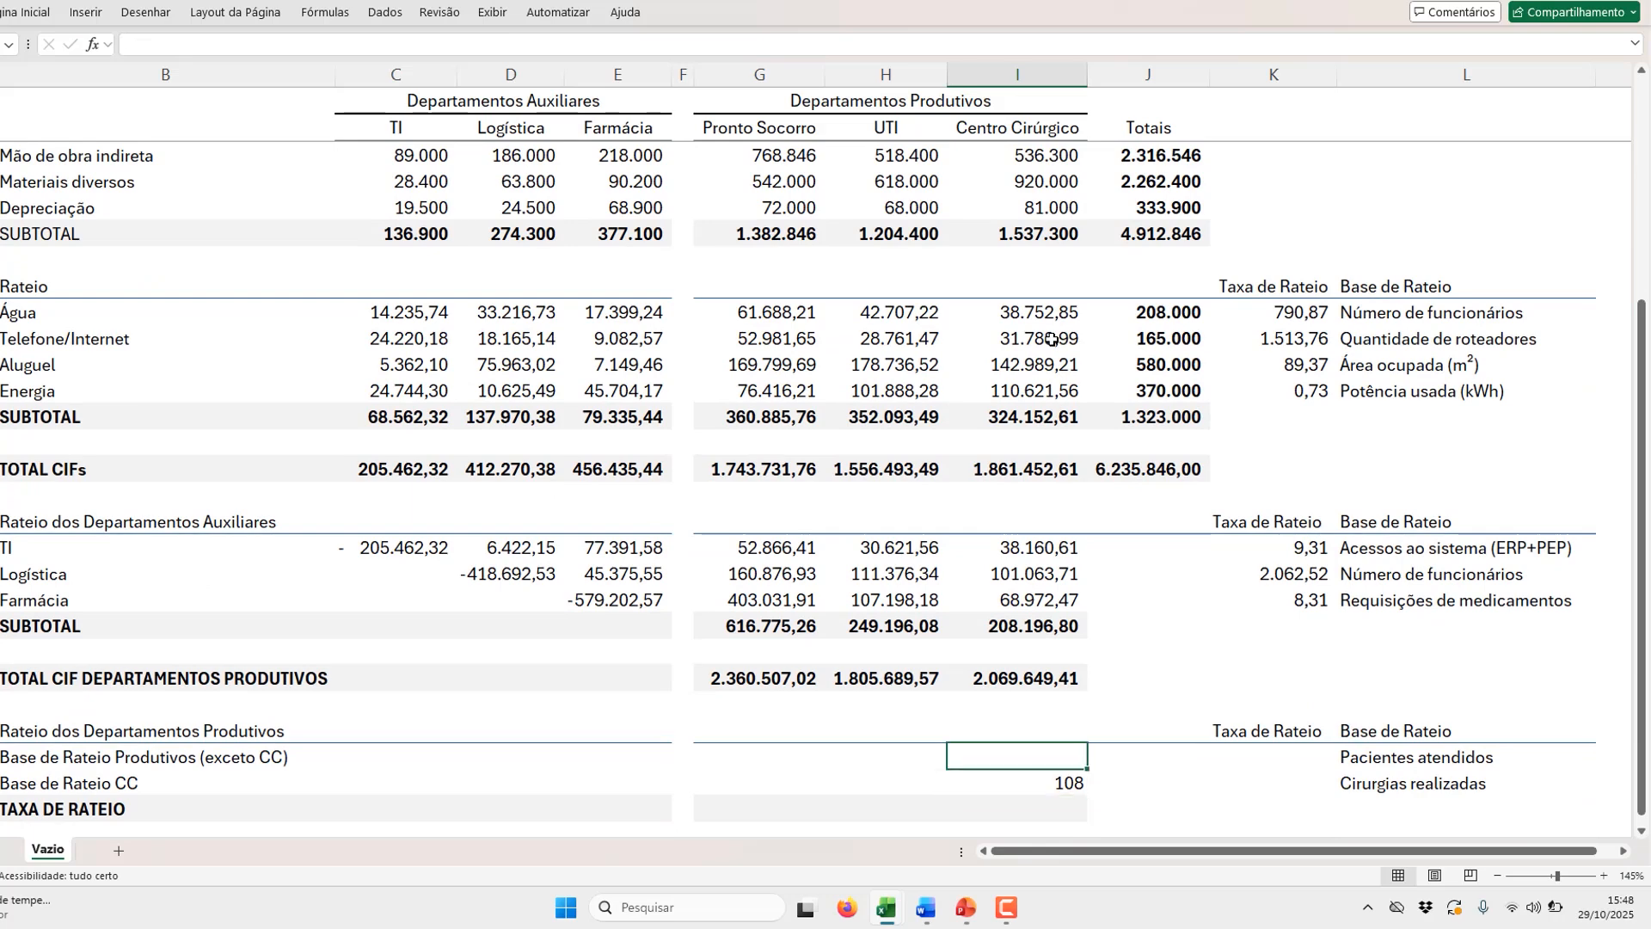
key("Left")
key("Left")
type("=")
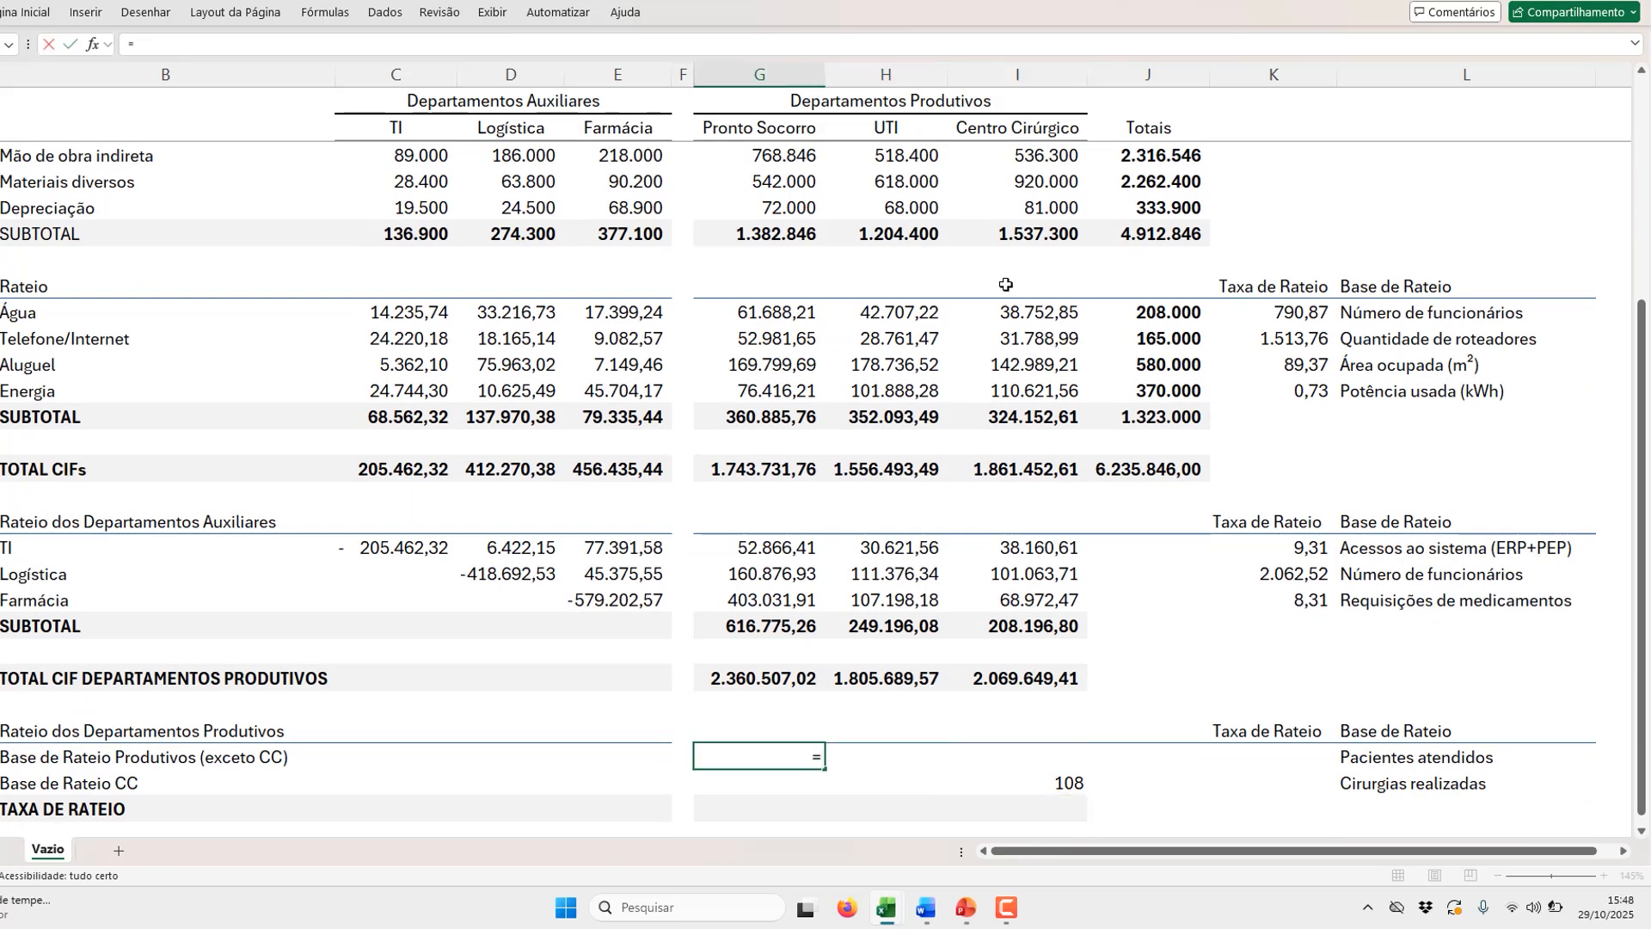
scroll(1006, 284, "up", 3)
left_click(780, 287)
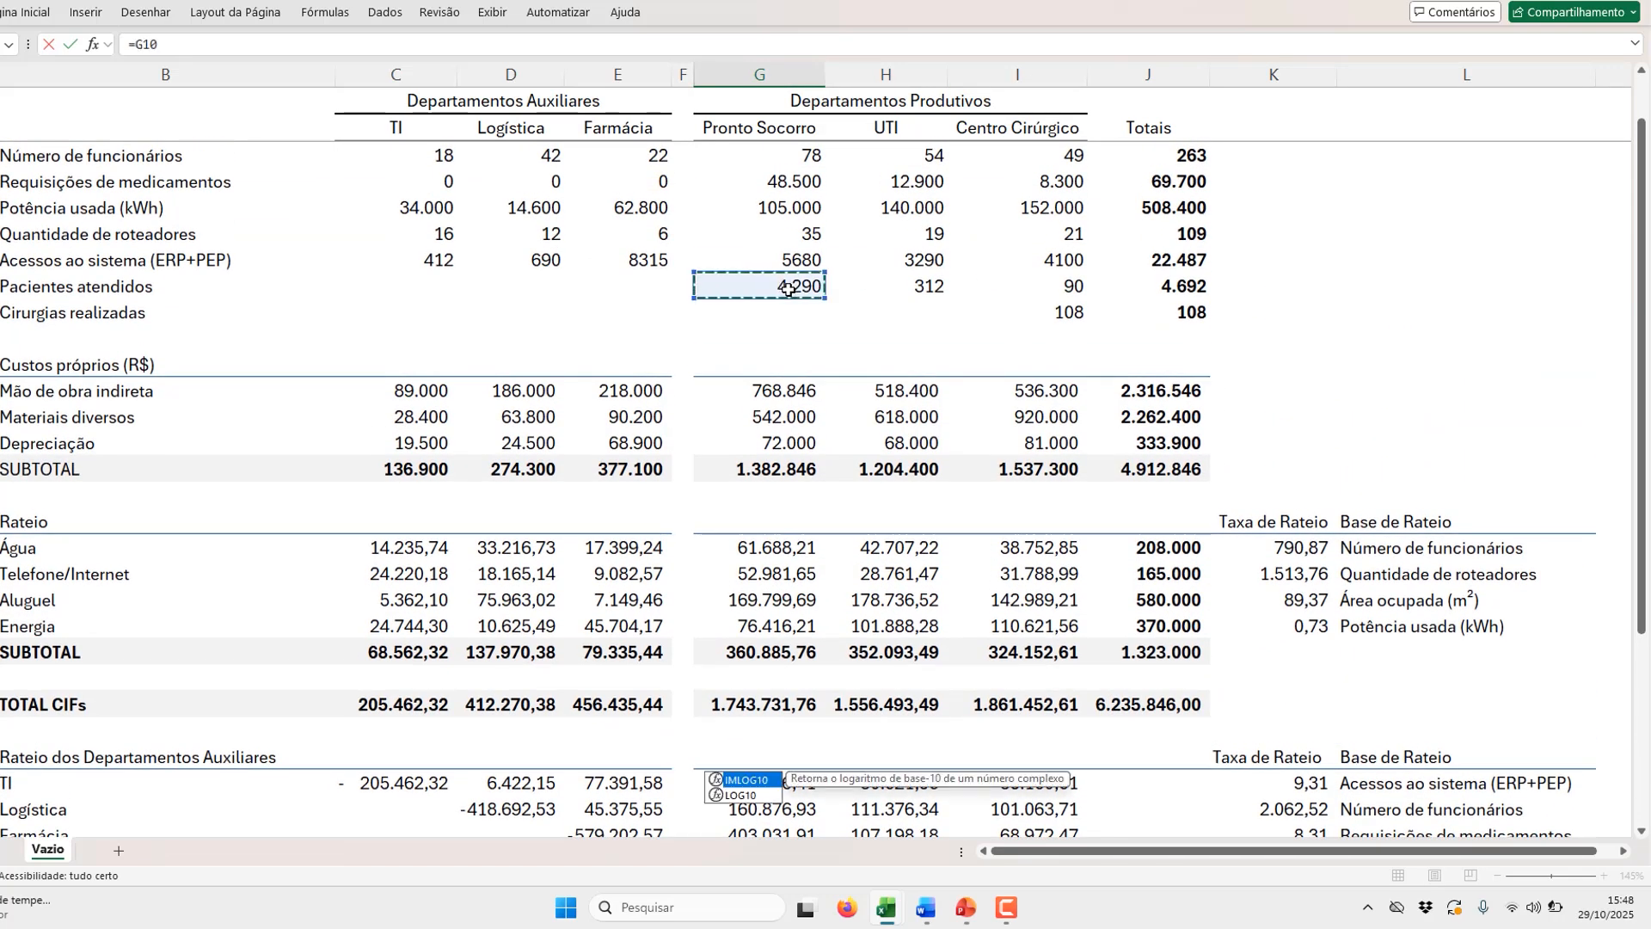
key("Return")
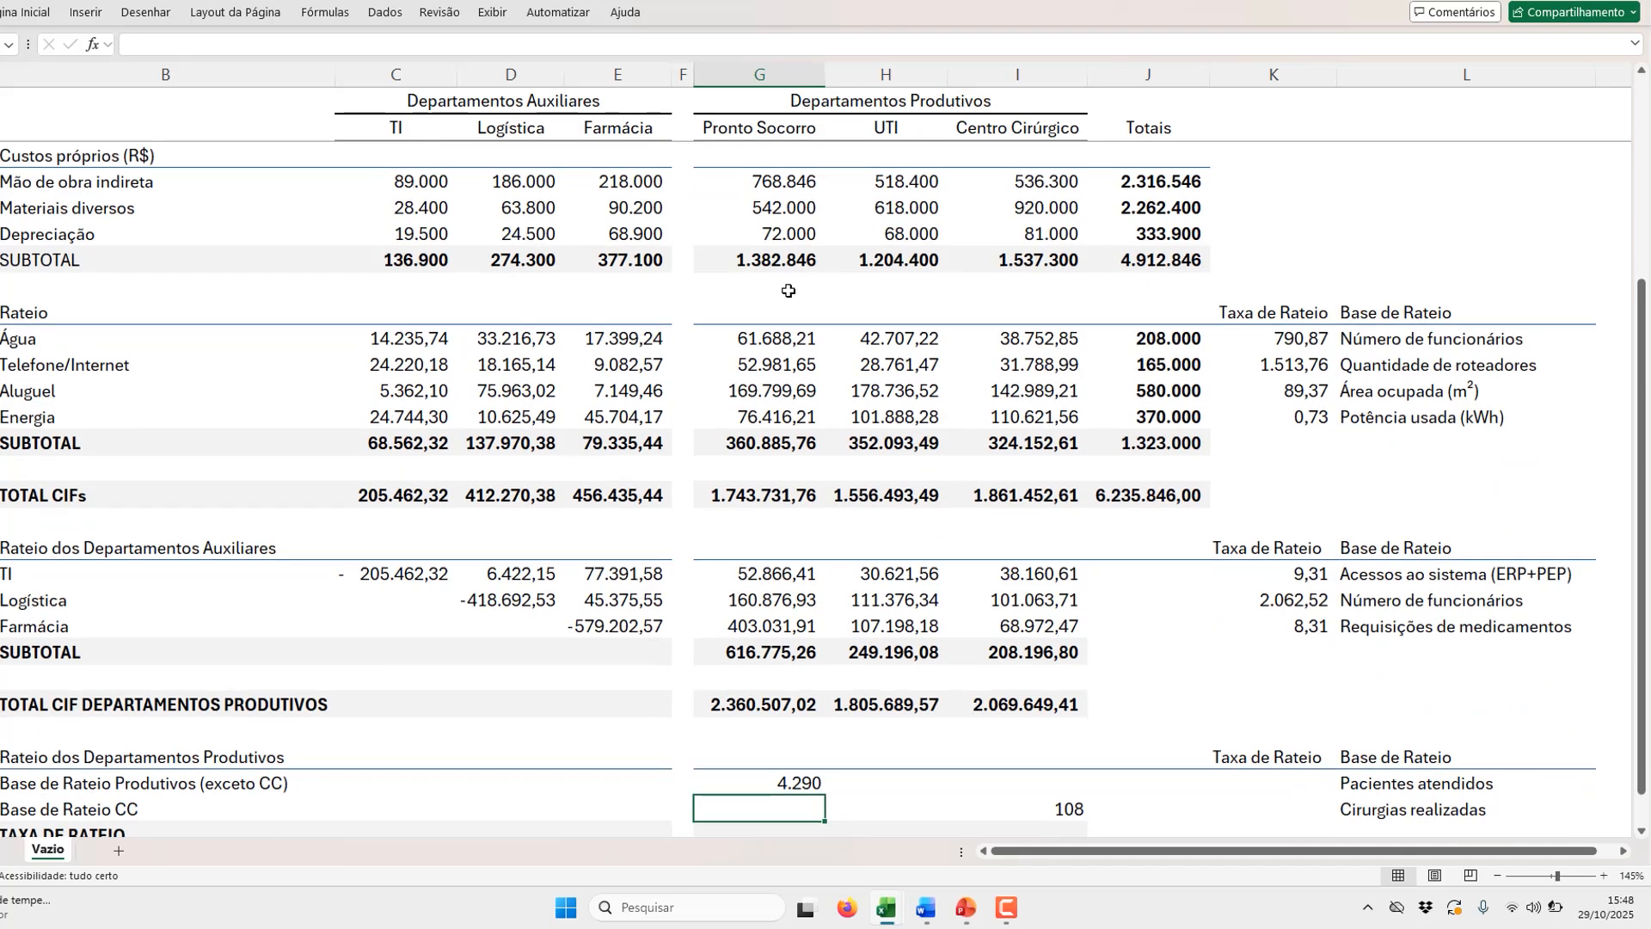
Step: Copy Pronto Socorro's Base de Rateio Produtivos formula to UTI in H37
key("Up")
key("ctrl+c")
key("Right")
key("ctrl+v")
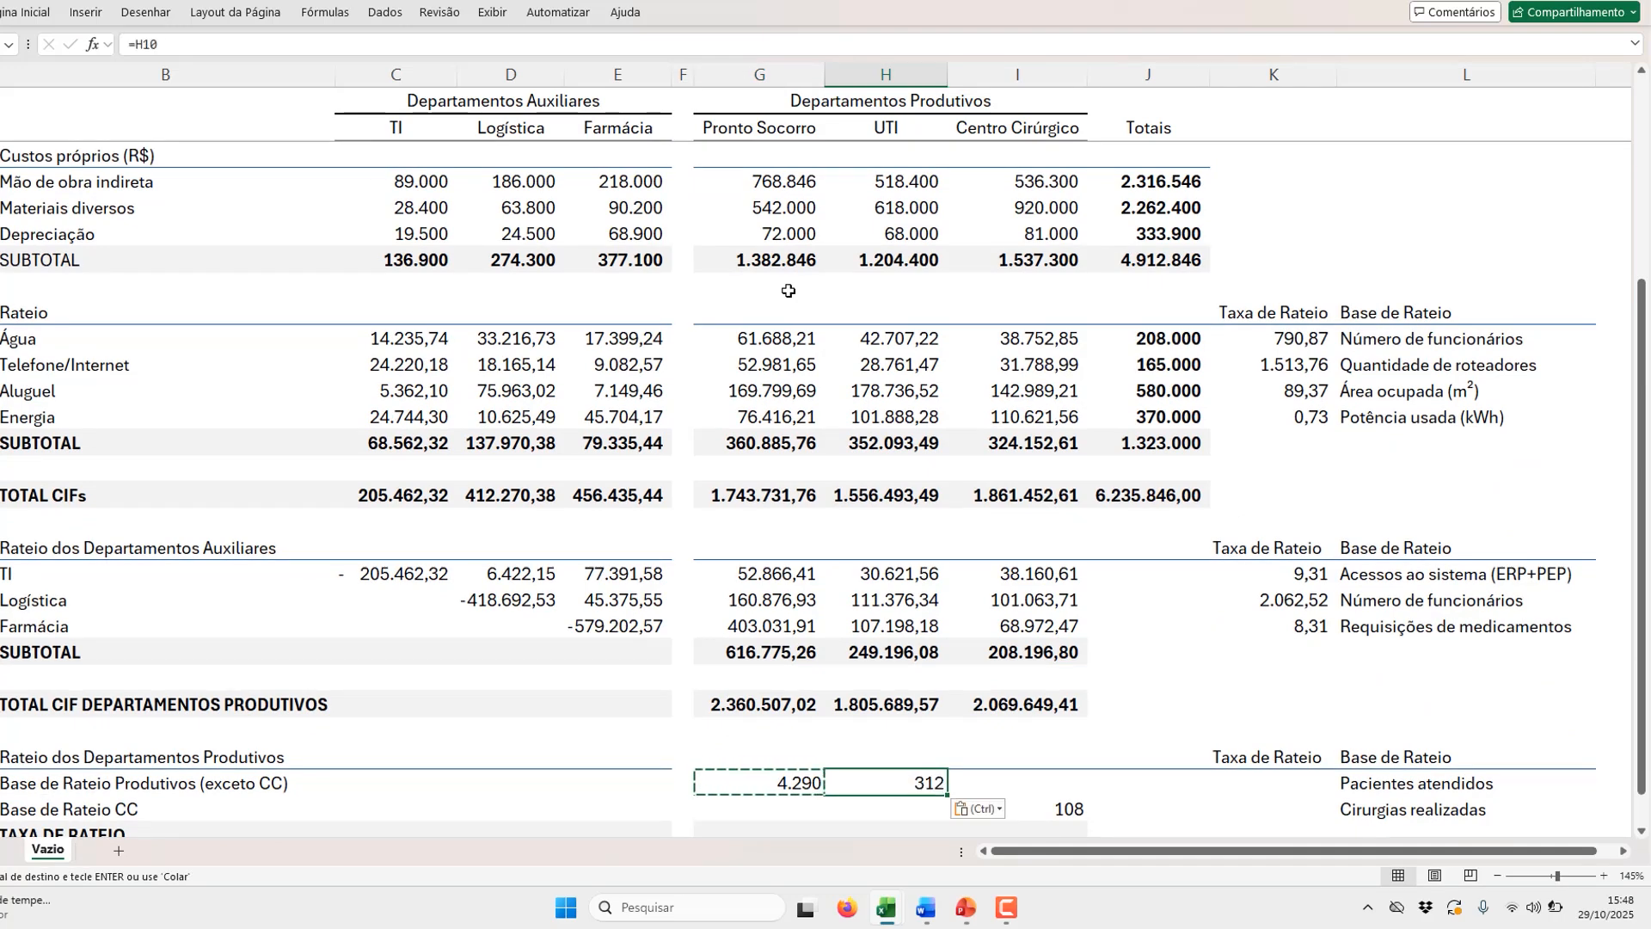
key("Escape")
Step: Enter Pronto Socorro's TAXA DE RATEIO in G39 as =G34/G37, dividing its total CIF by patients attended
key("Down")
key("Down")
key("Left")
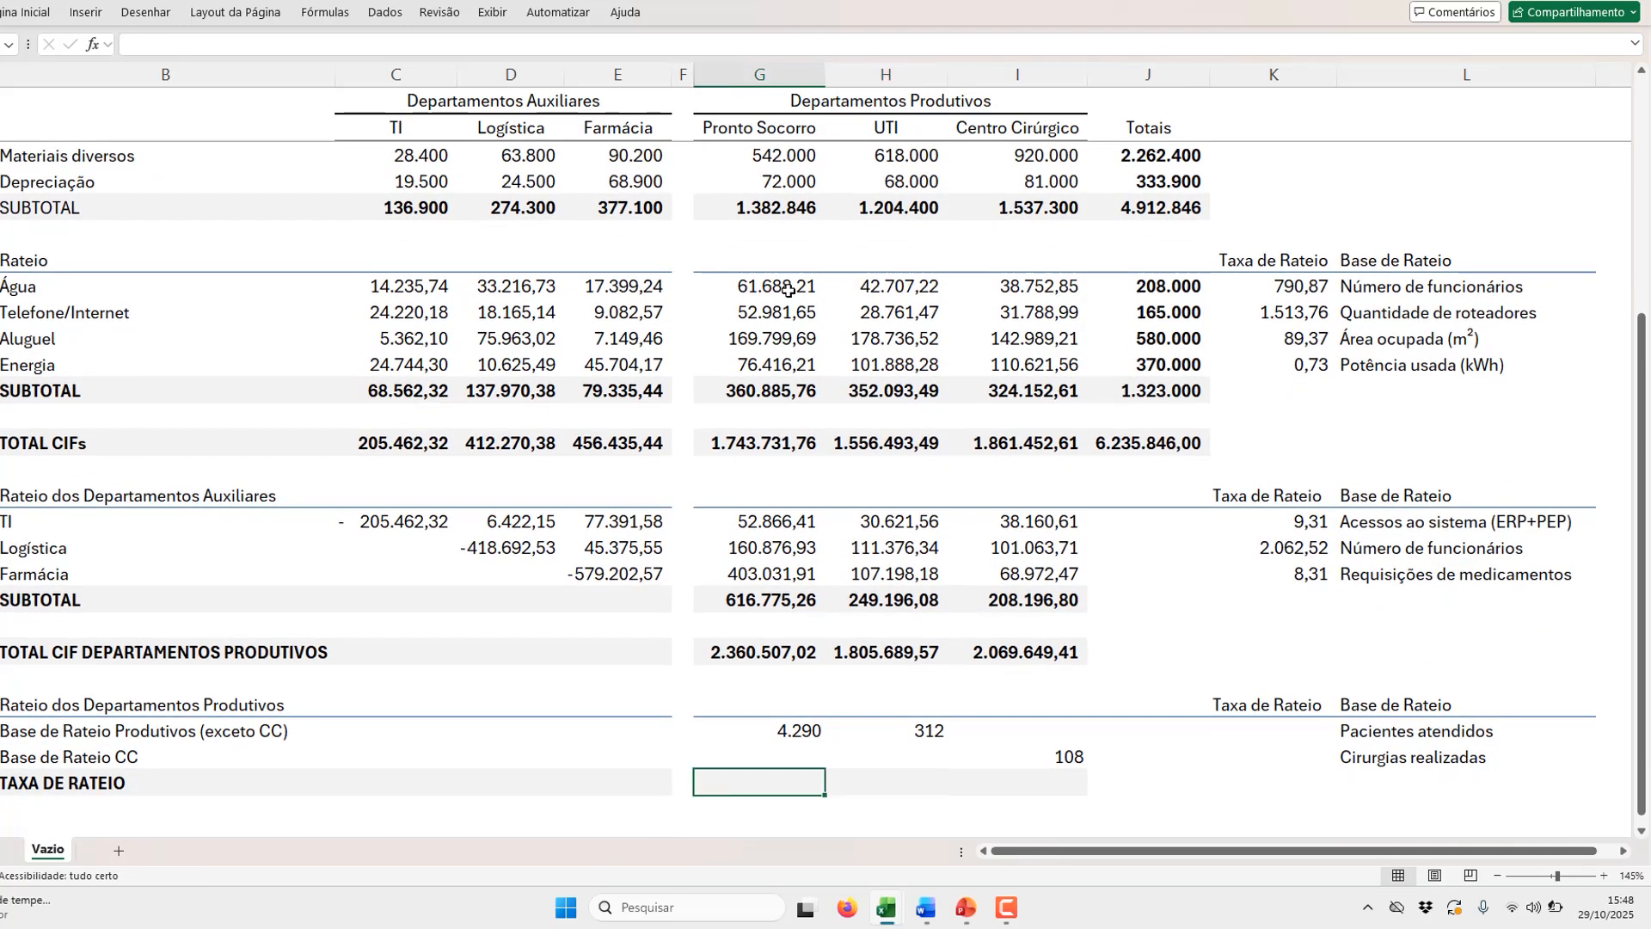
type("=")
key("Up")
key("Up")
key("Up")
key("Up")
key("Up")
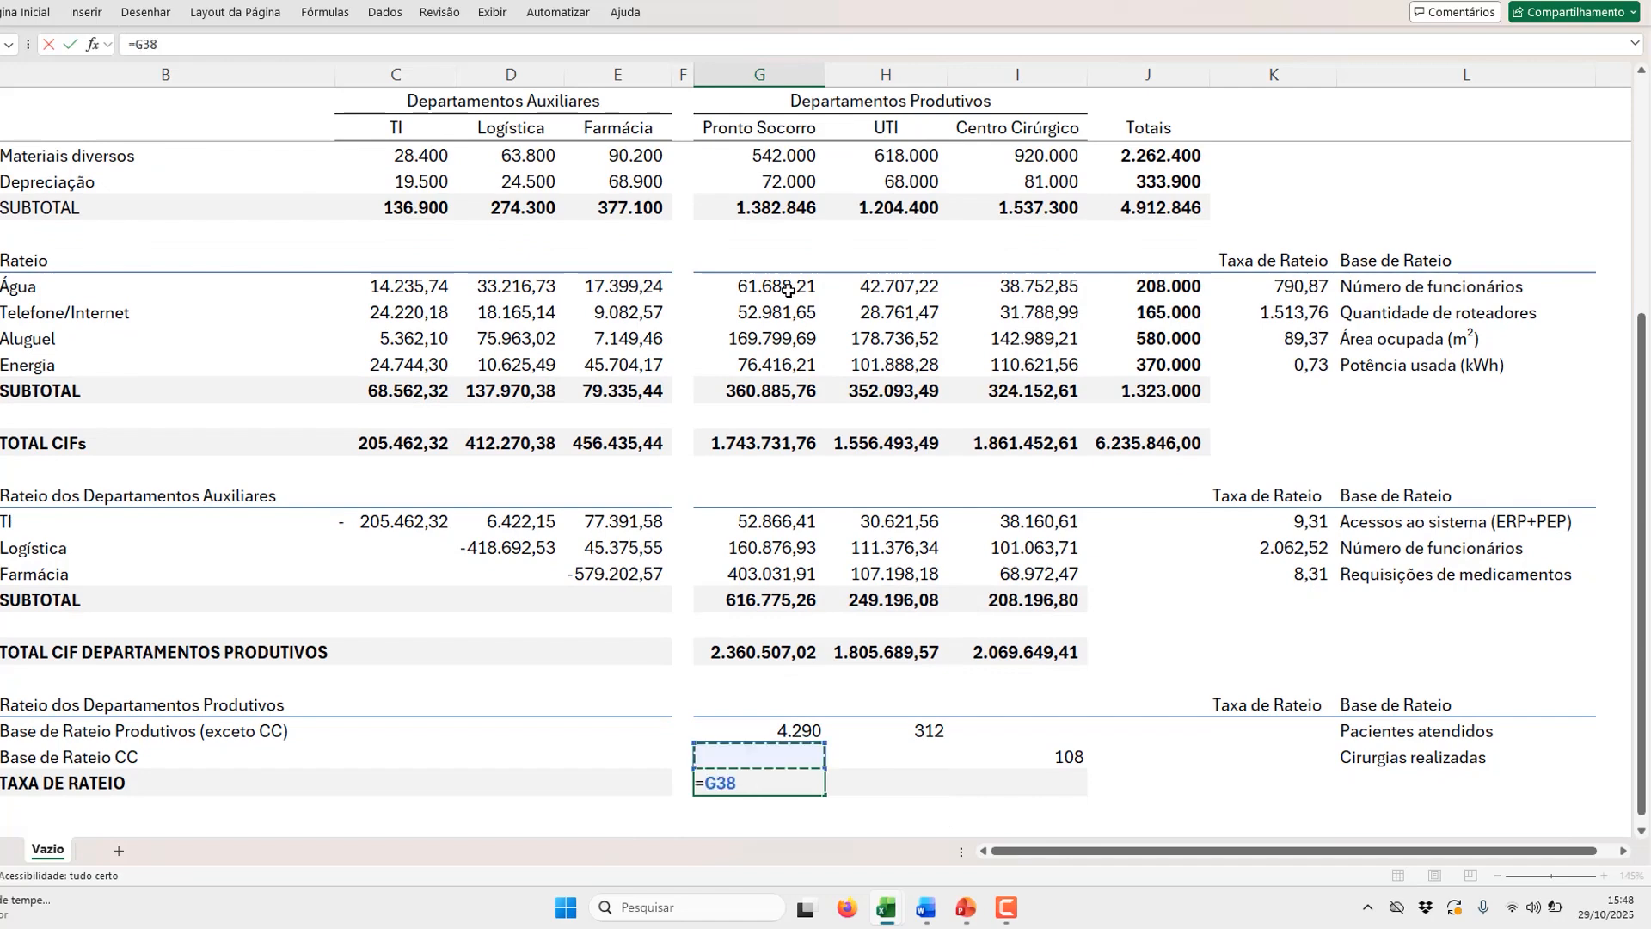
type("/")
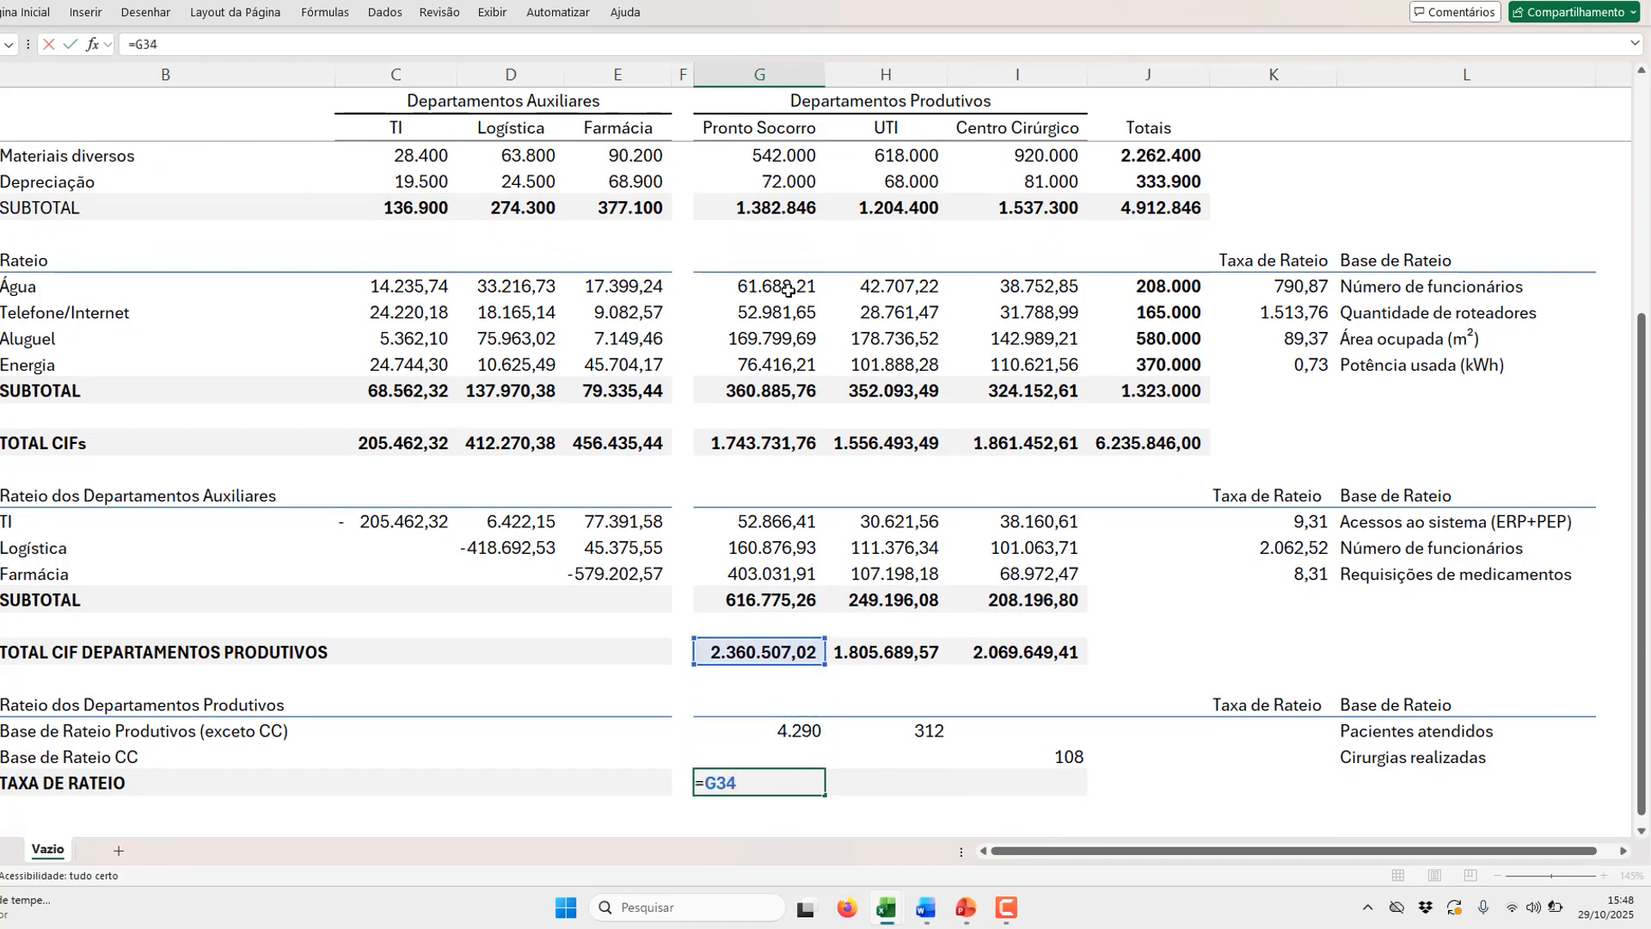
key("Up")
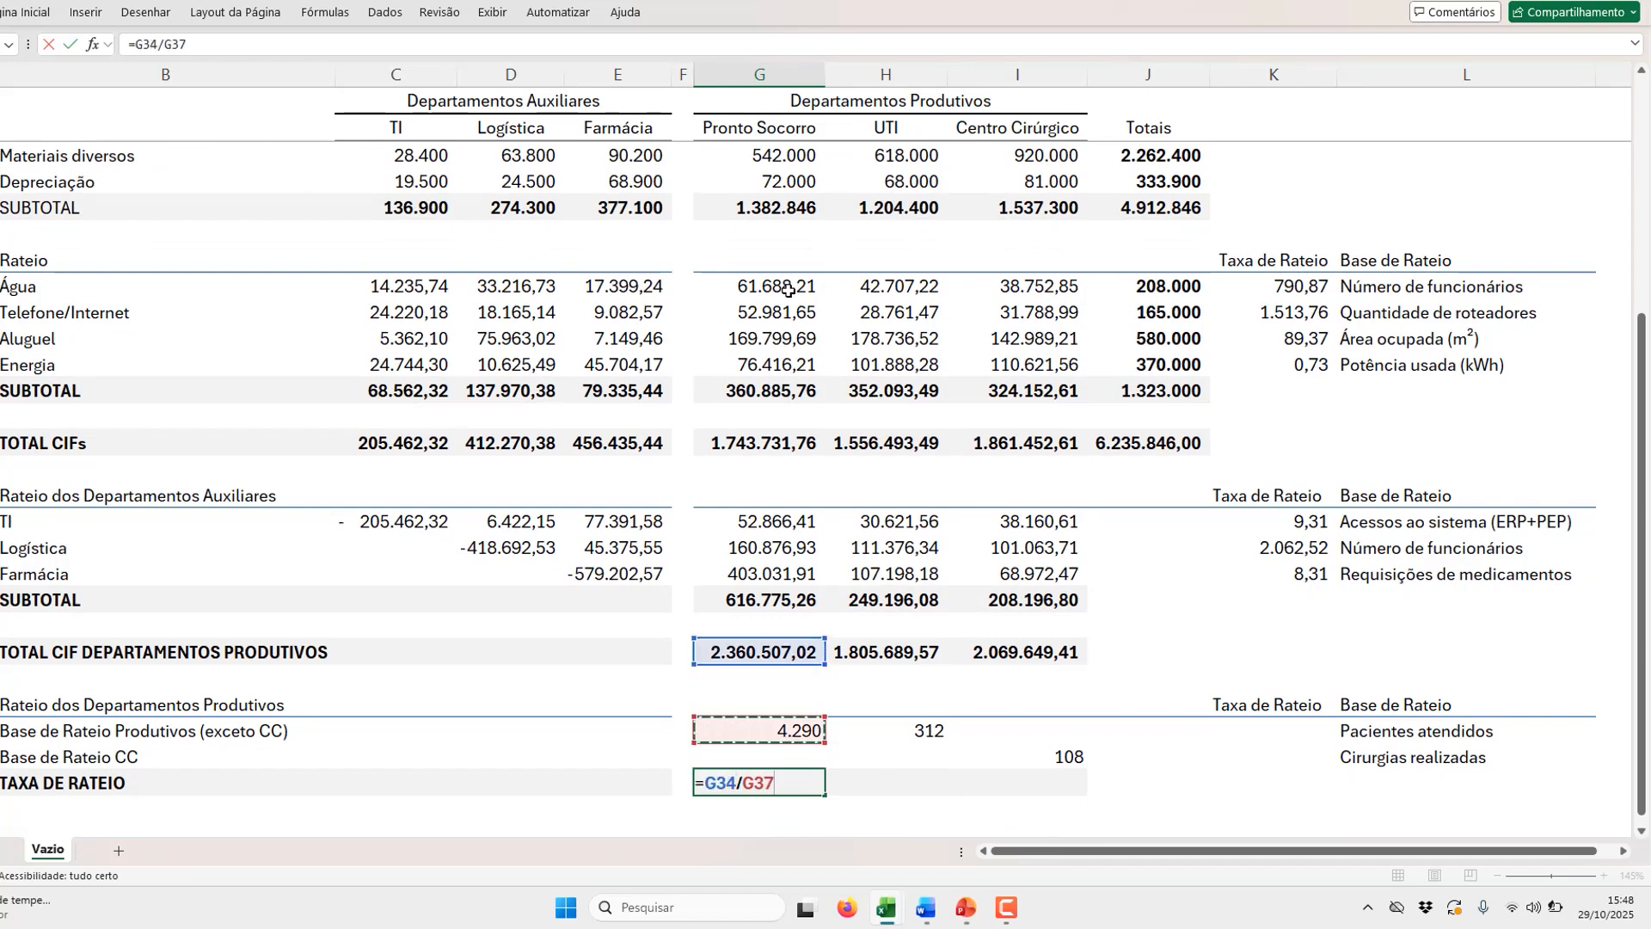
key("ctrl+Return")
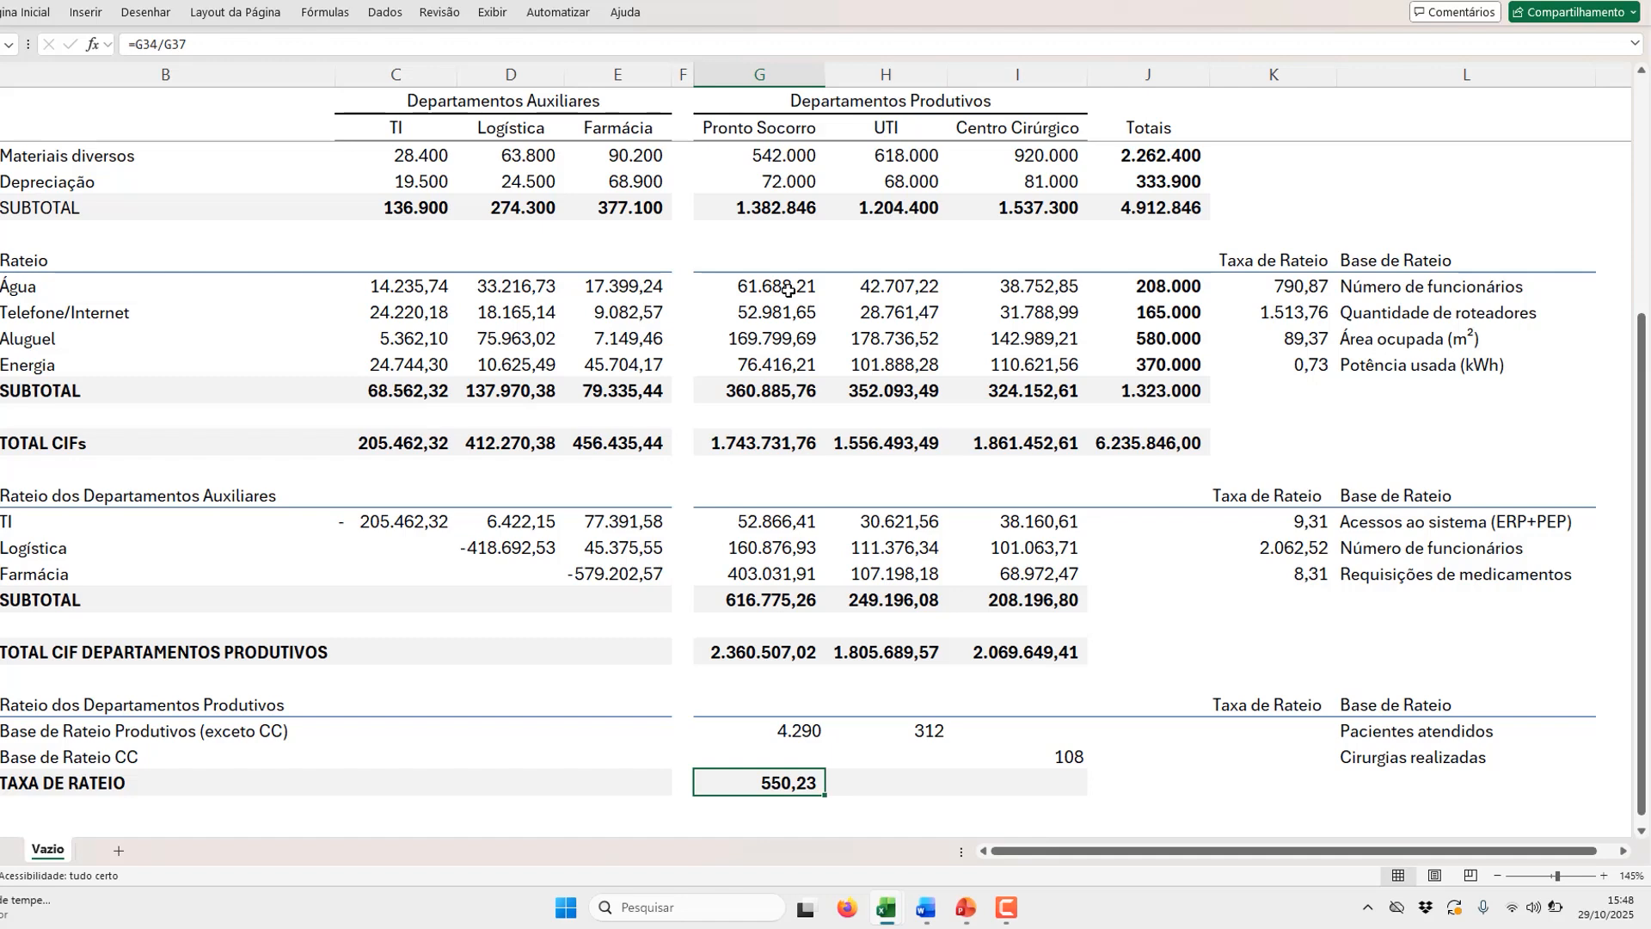
Step: Copy Pronto Socorro's TAXA DE RATEIO formula to UTI and Centro Cirúrgico in H39:I39
key("ctrl+c")
key("Right")
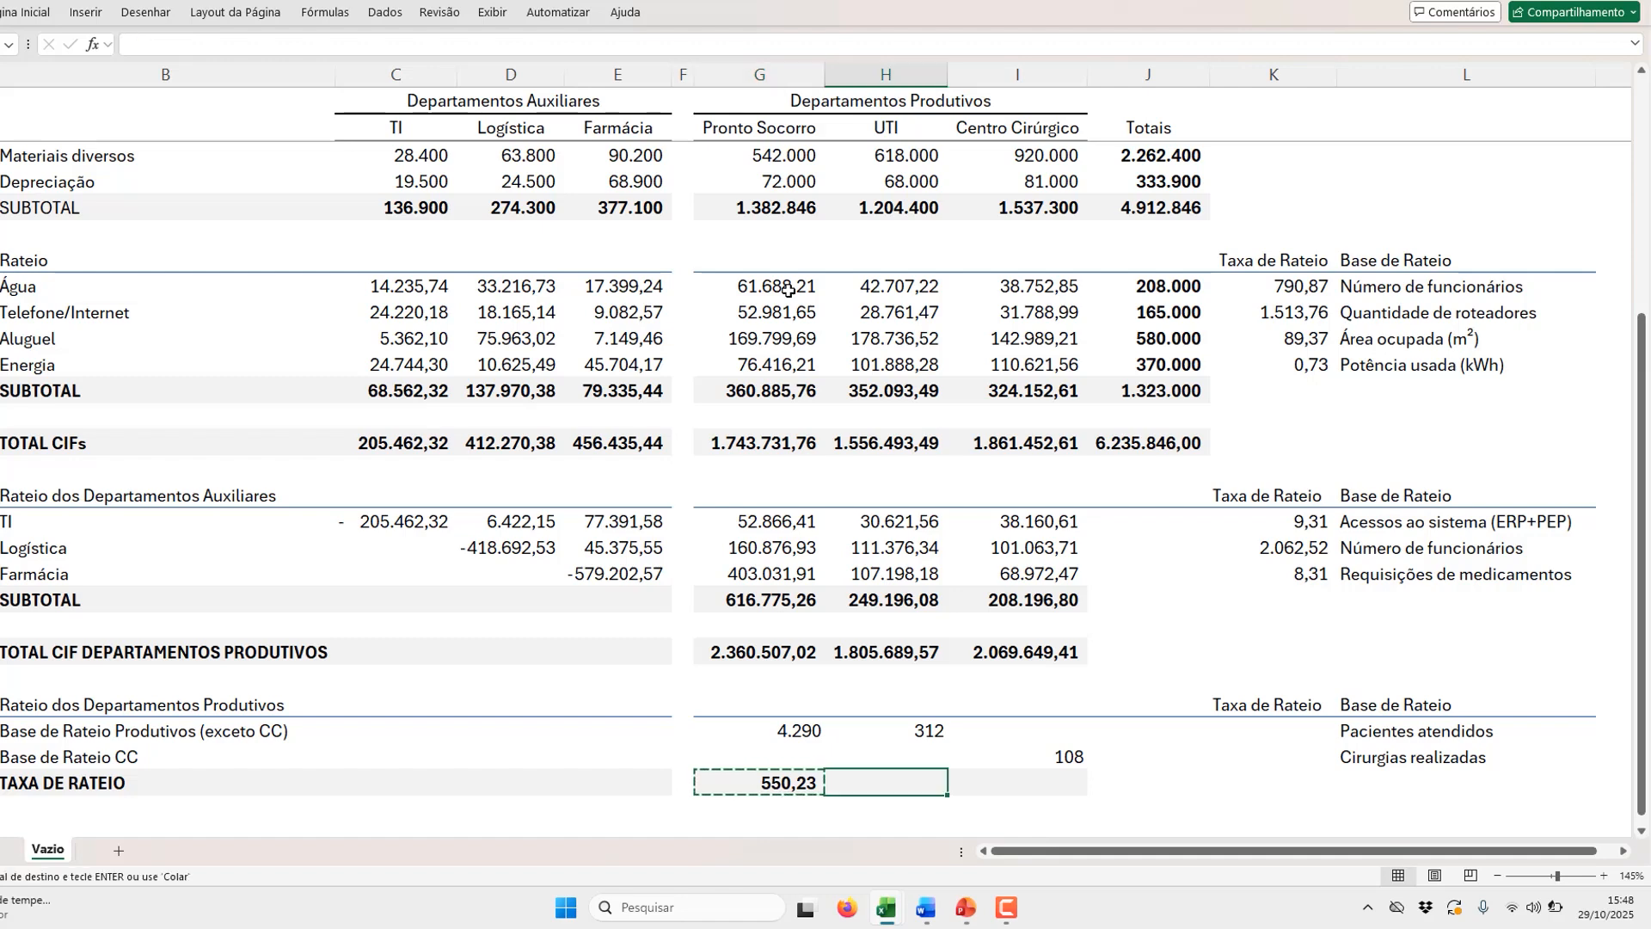
key("ctrl+v")
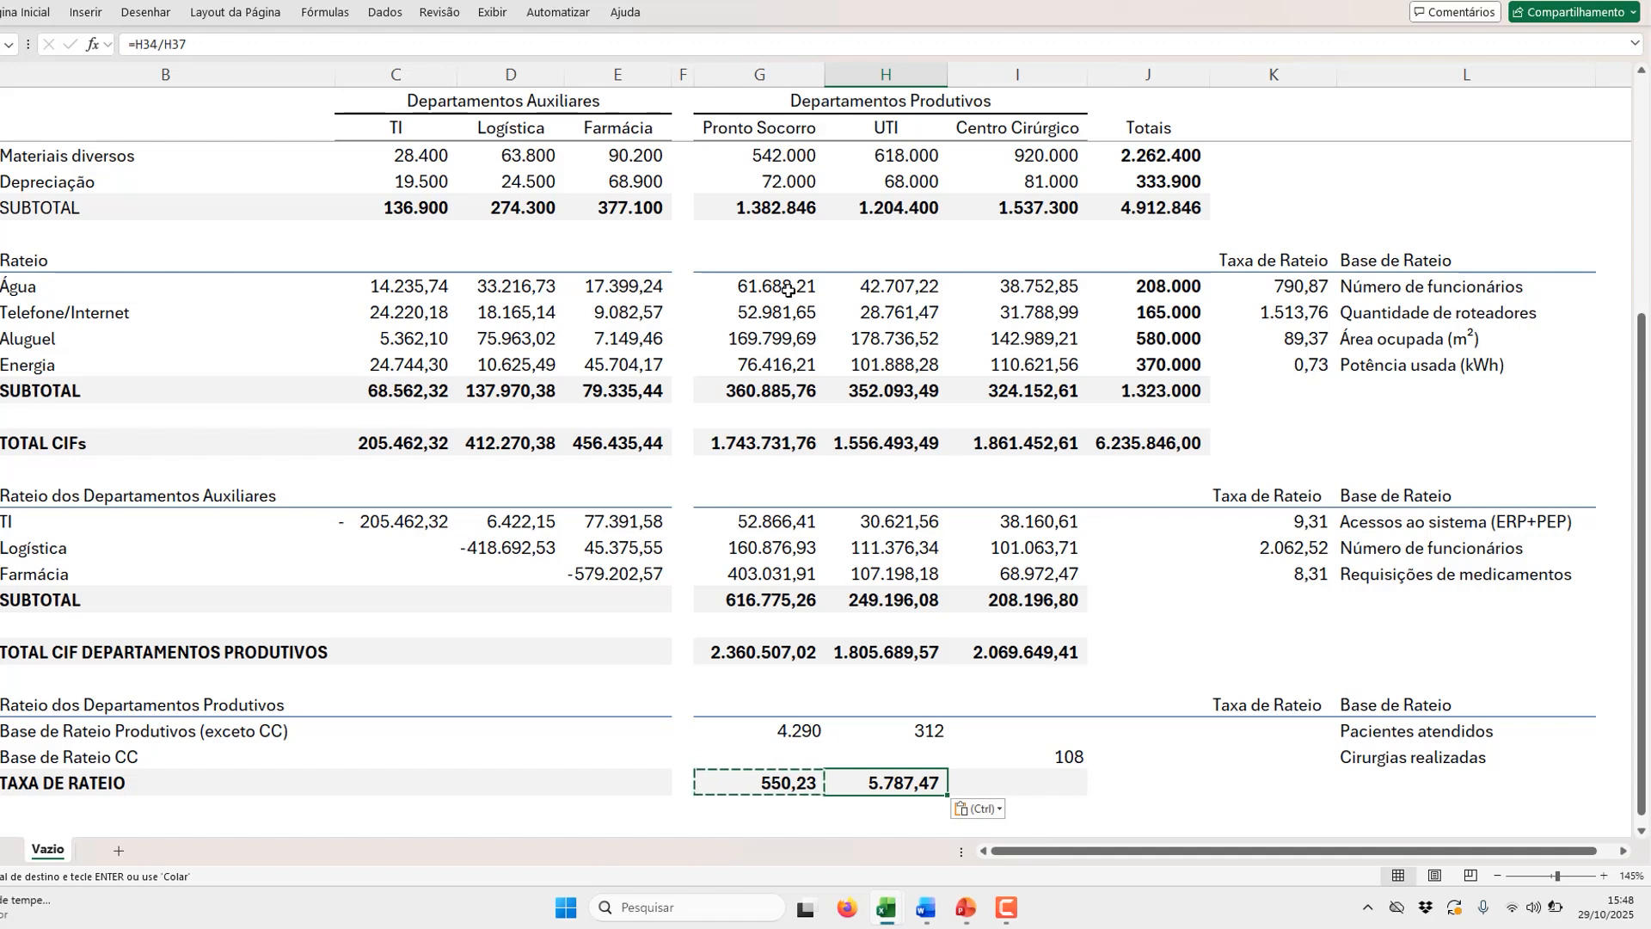
key("Right")
key("ctrl+v")
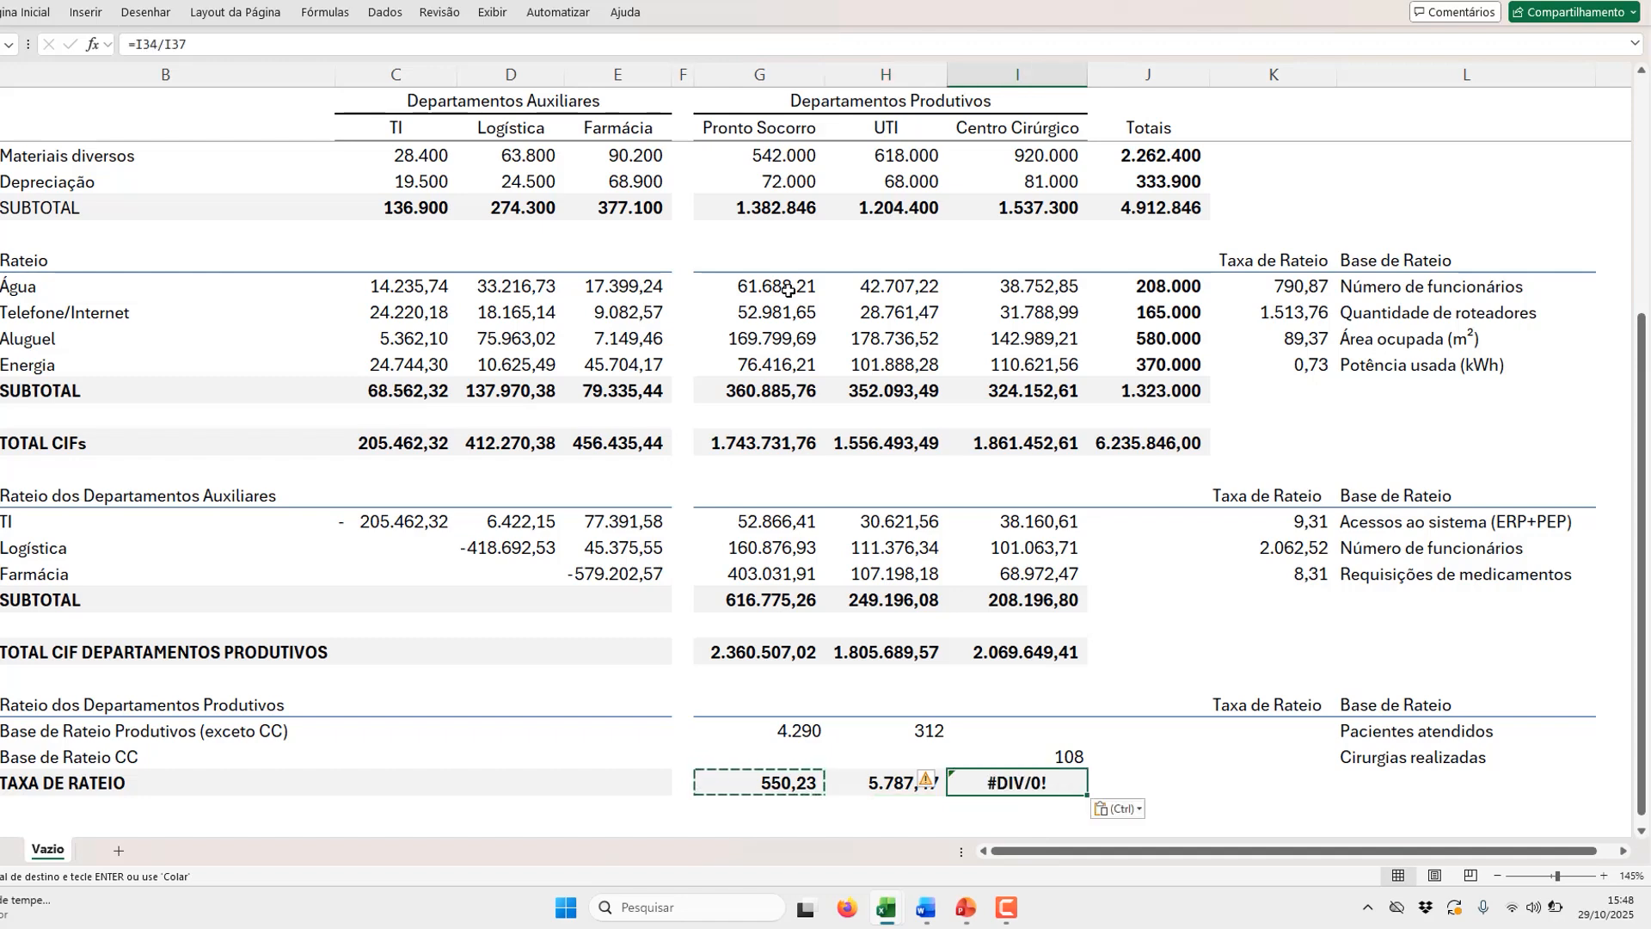
Step: Change Centro Cirúrgico's TAXA DE RATEIO formula to =I34/I38 so it divides by the Base de Rateio CC
key("F2")
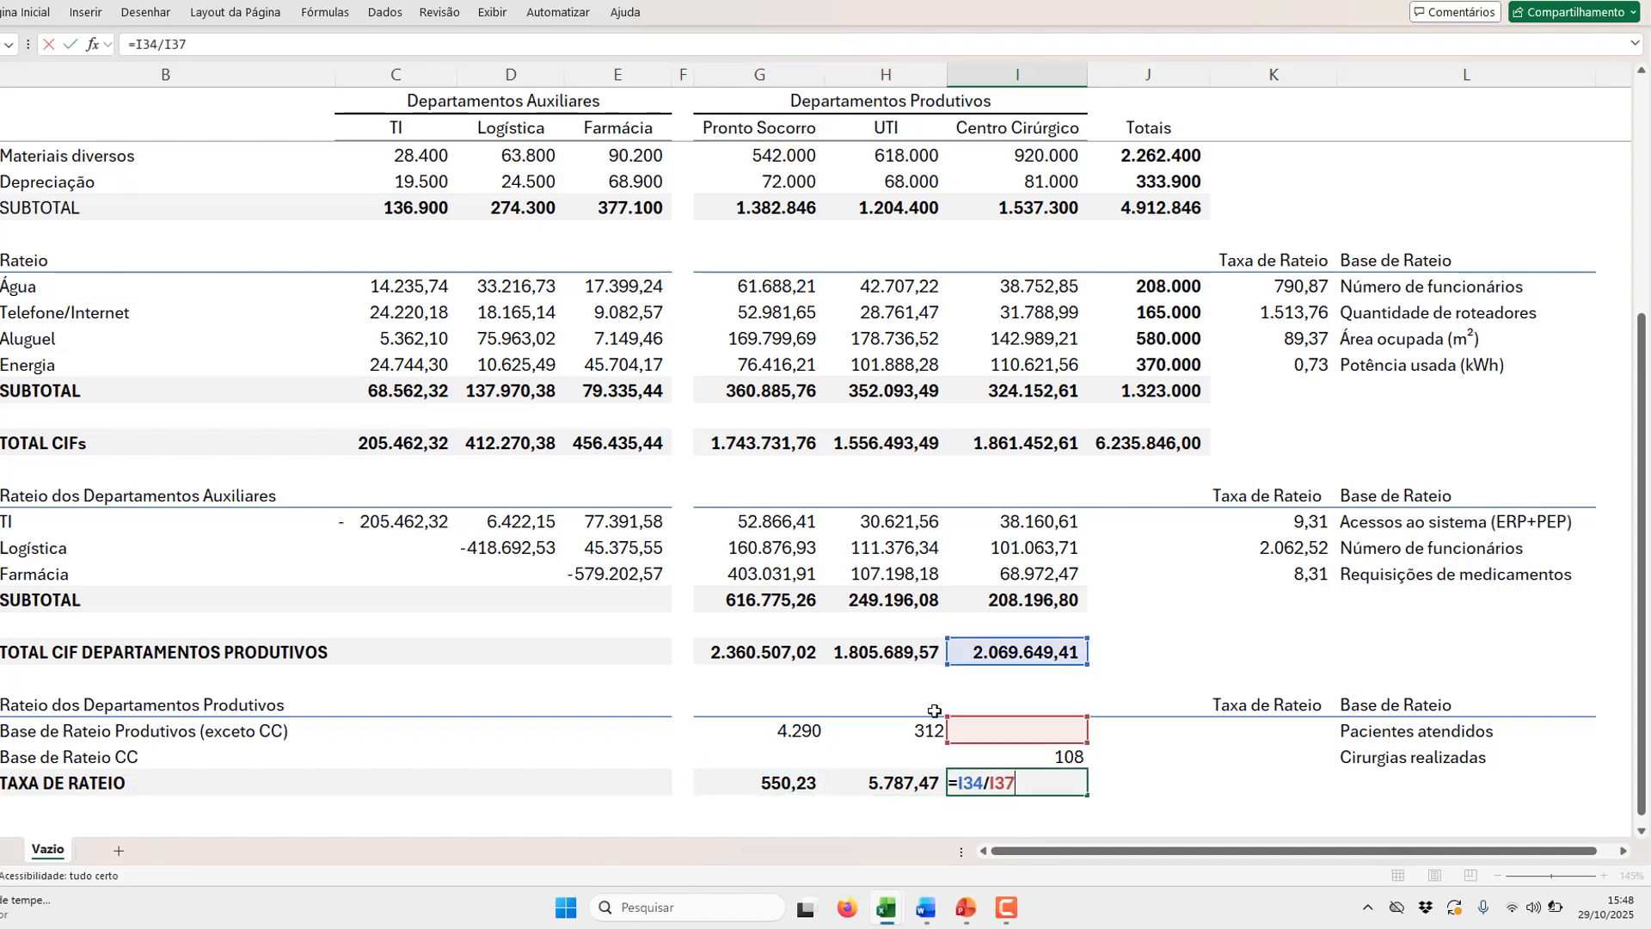
left_click(1046, 754)
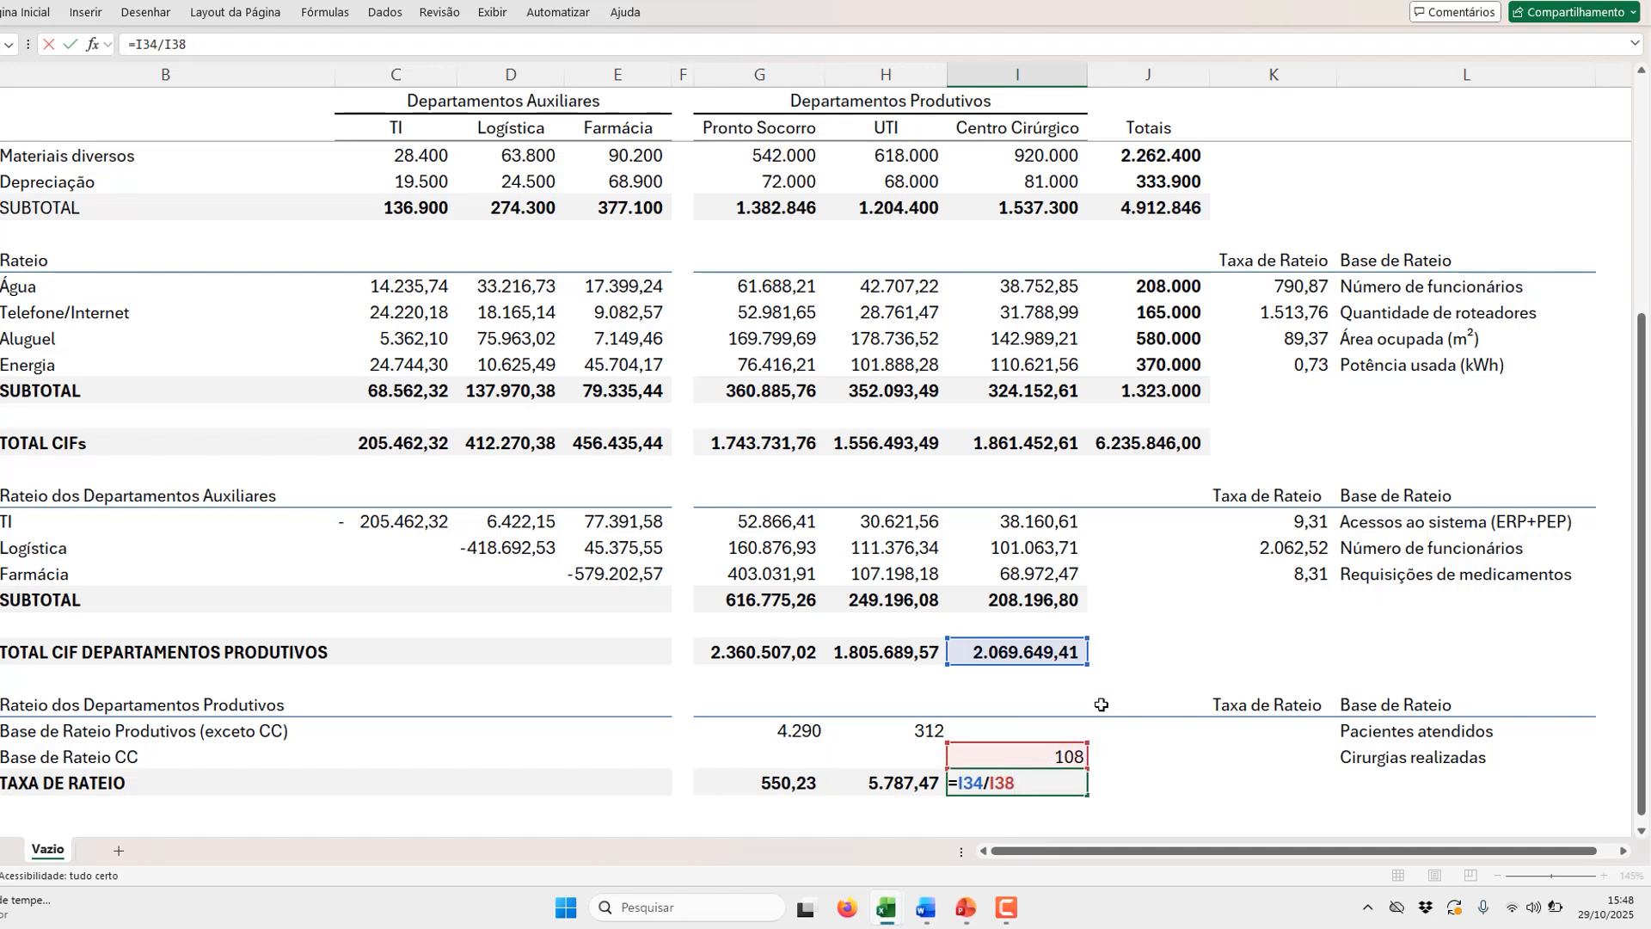
key("Return")
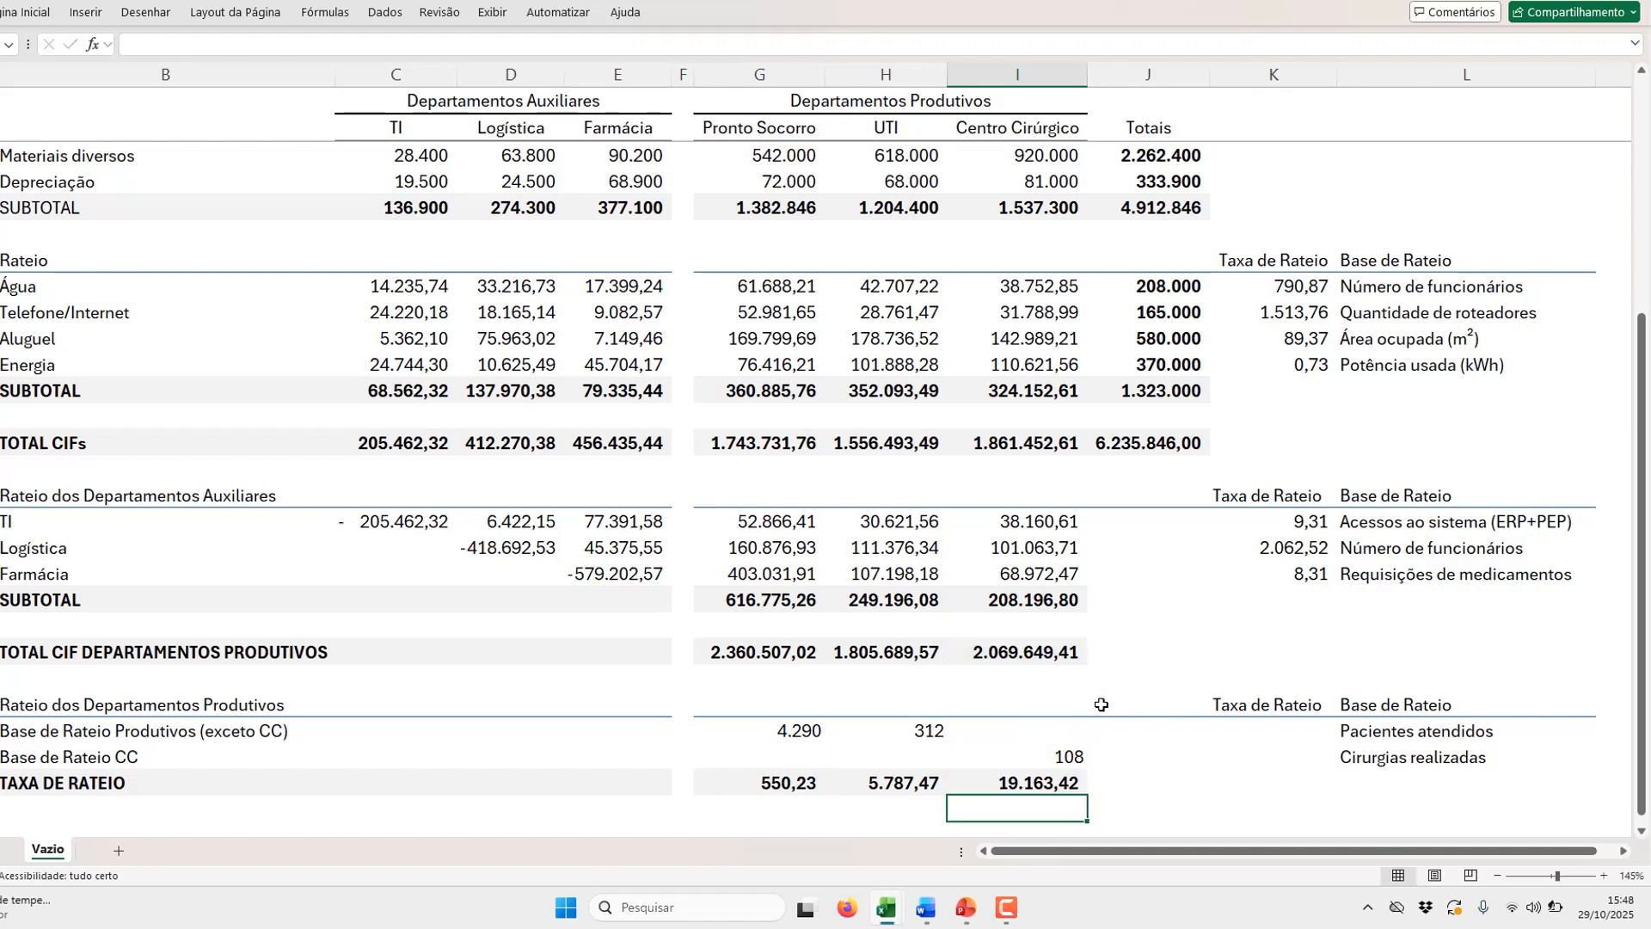